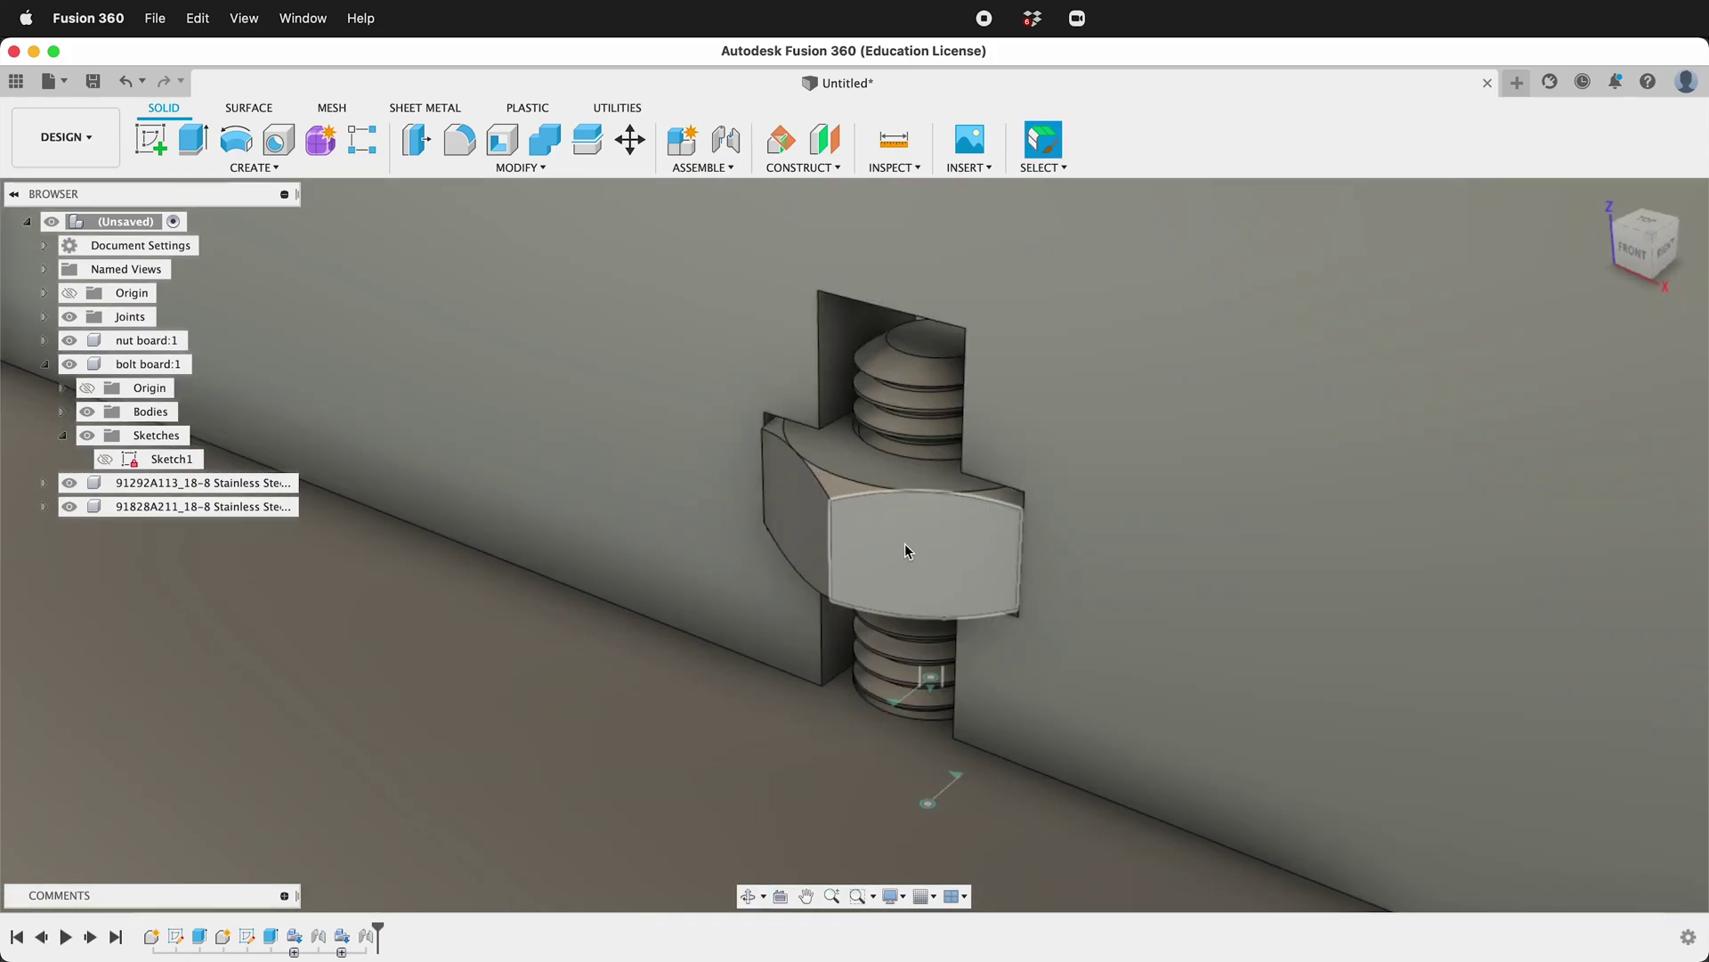
- Orbit the model to inspect the boards from underneath and from a low side angle
{"action": "scroll", "coordinate": [922, 533], "scroll_direction": "down", "scroll_amount": 10}
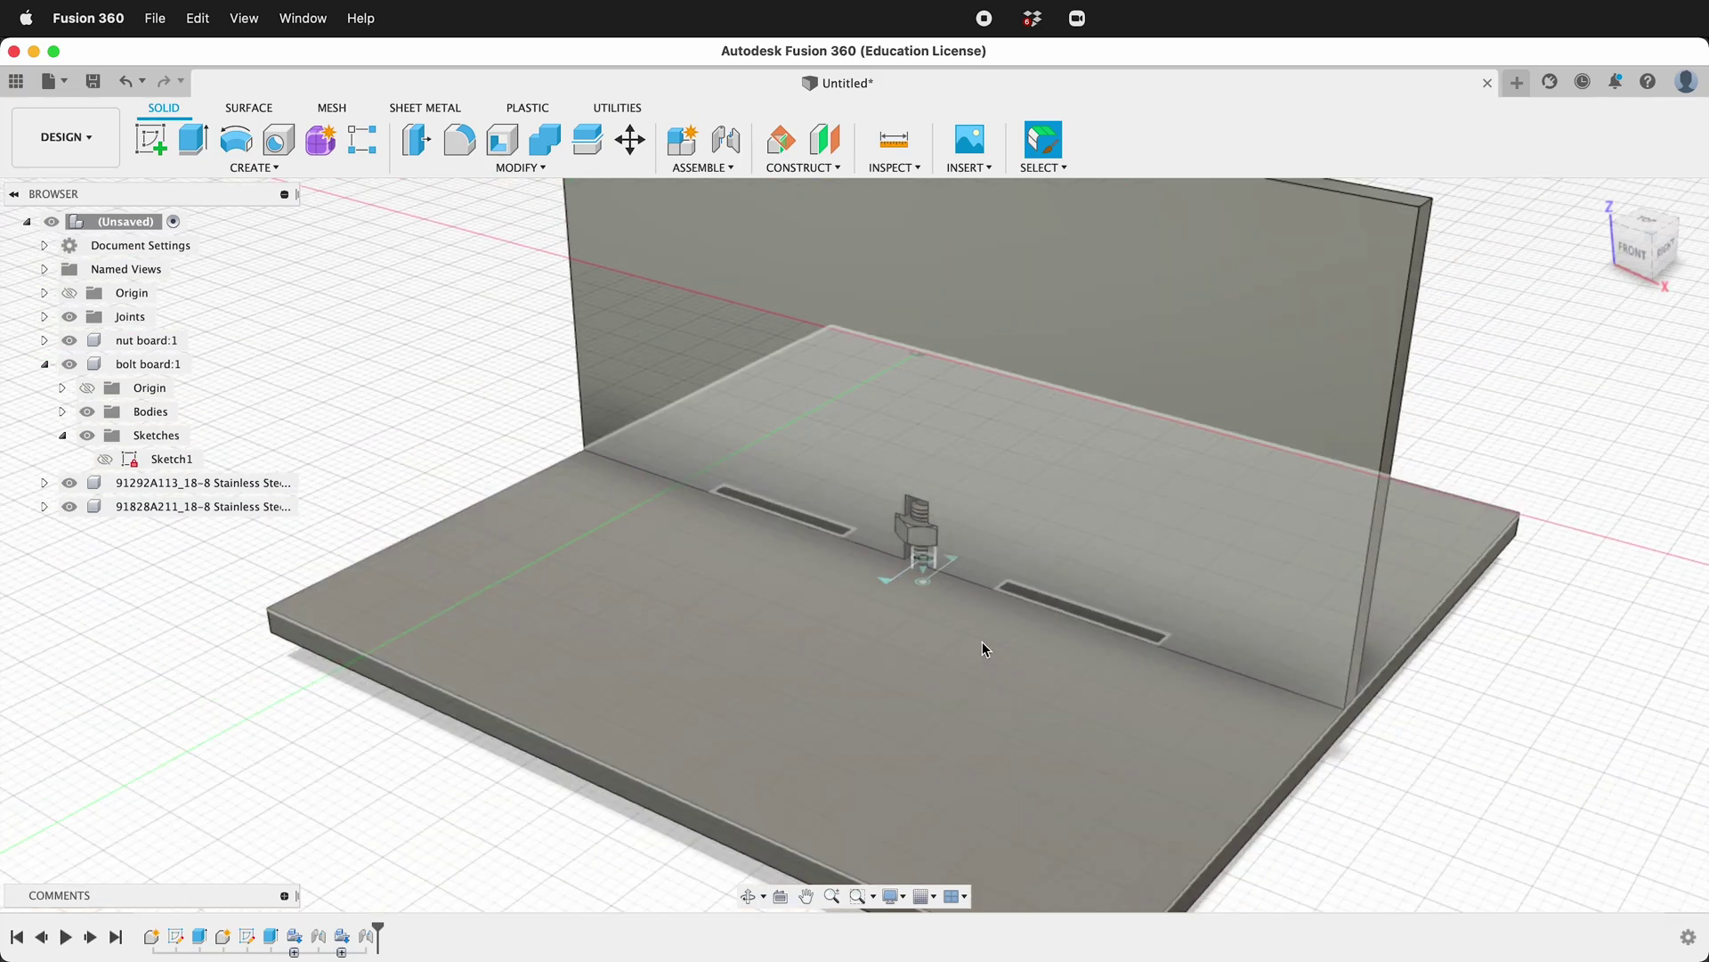
{"action": "middle_click_drag", "start_coordinate": [1076, 737], "coordinate": [1067, 602], "text": "shift"}
{"action": "scroll", "coordinate": [1066, 595], "scroll_direction": "down", "scroll_amount": 4}
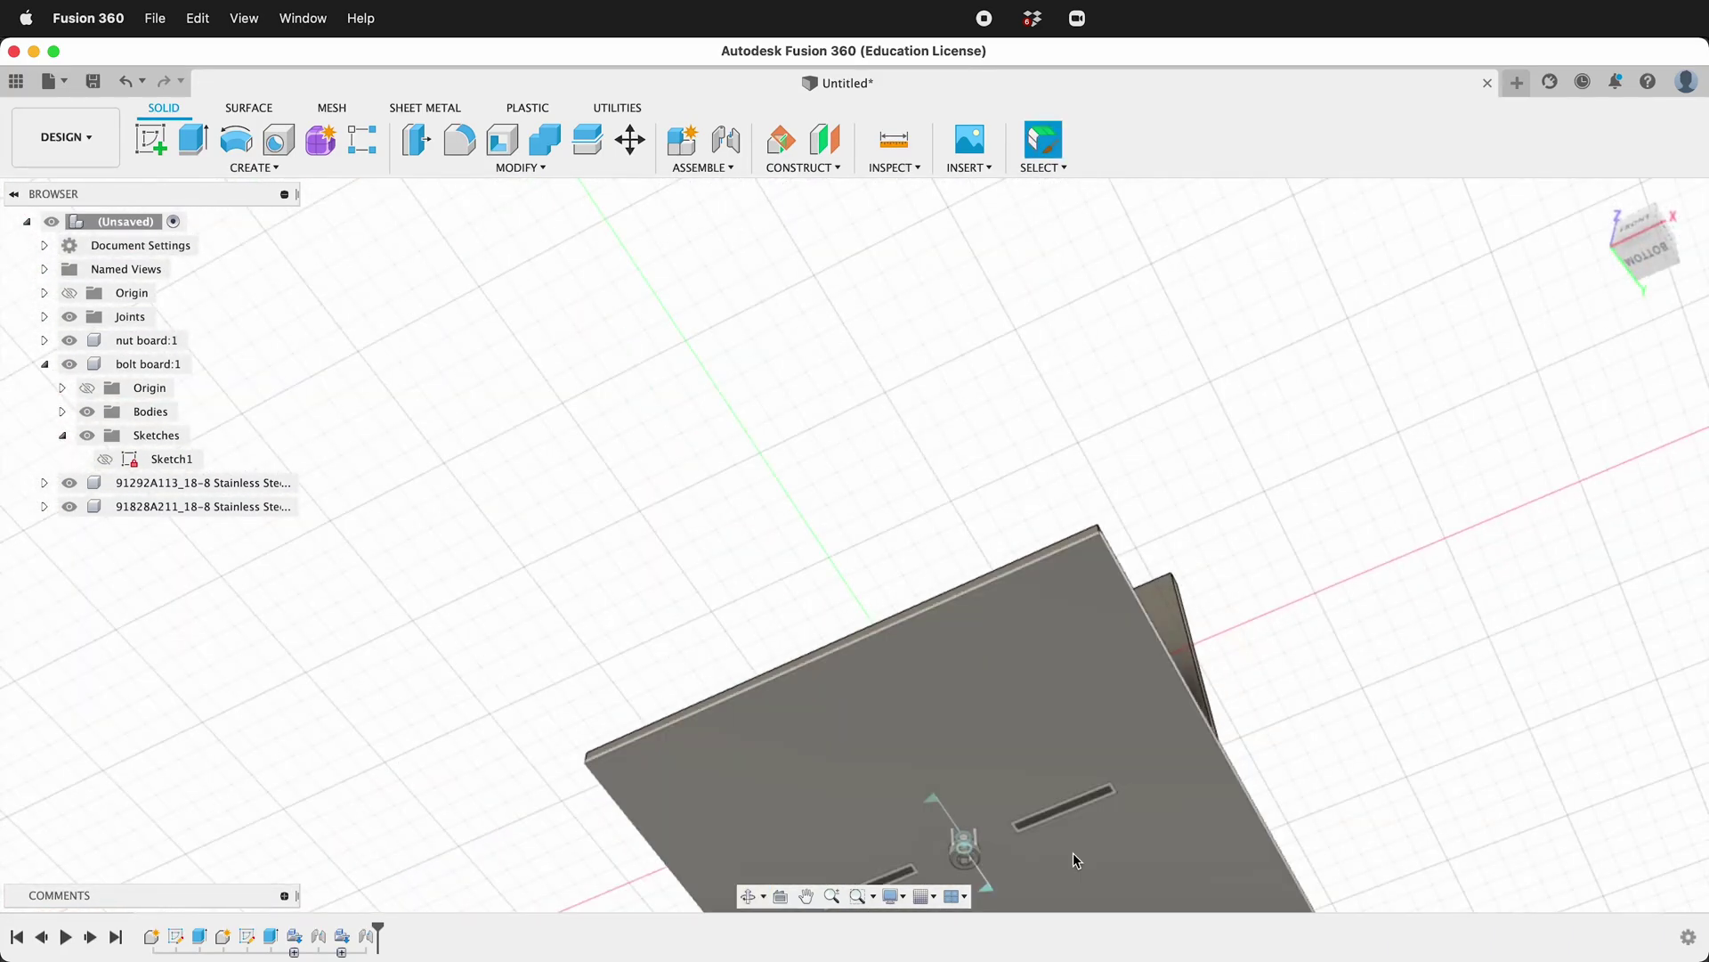
{"action": "middle_click_drag", "start_coordinate": [1072, 856], "coordinate": [953, 551], "text": "shift"}
{"action": "scroll", "coordinate": [954, 484], "scroll_direction": "up", "scroll_amount": 3}
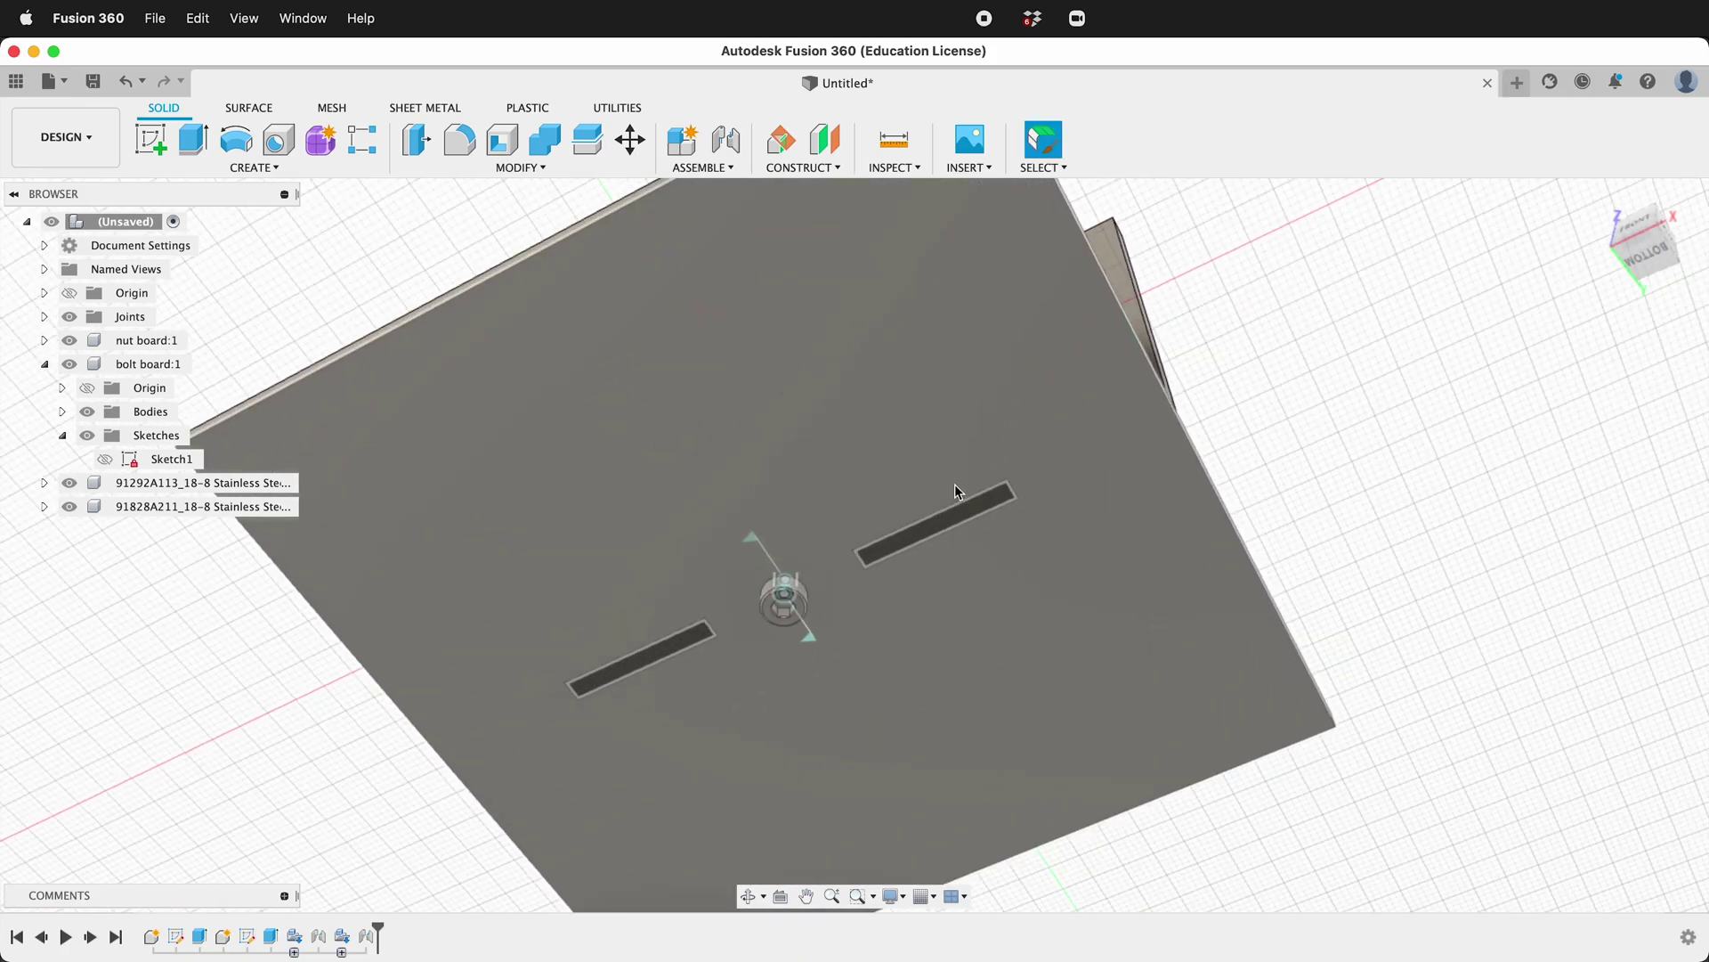
{"action": "scroll", "coordinate": [955, 483], "scroll_direction": "up", "scroll_amount": 5}
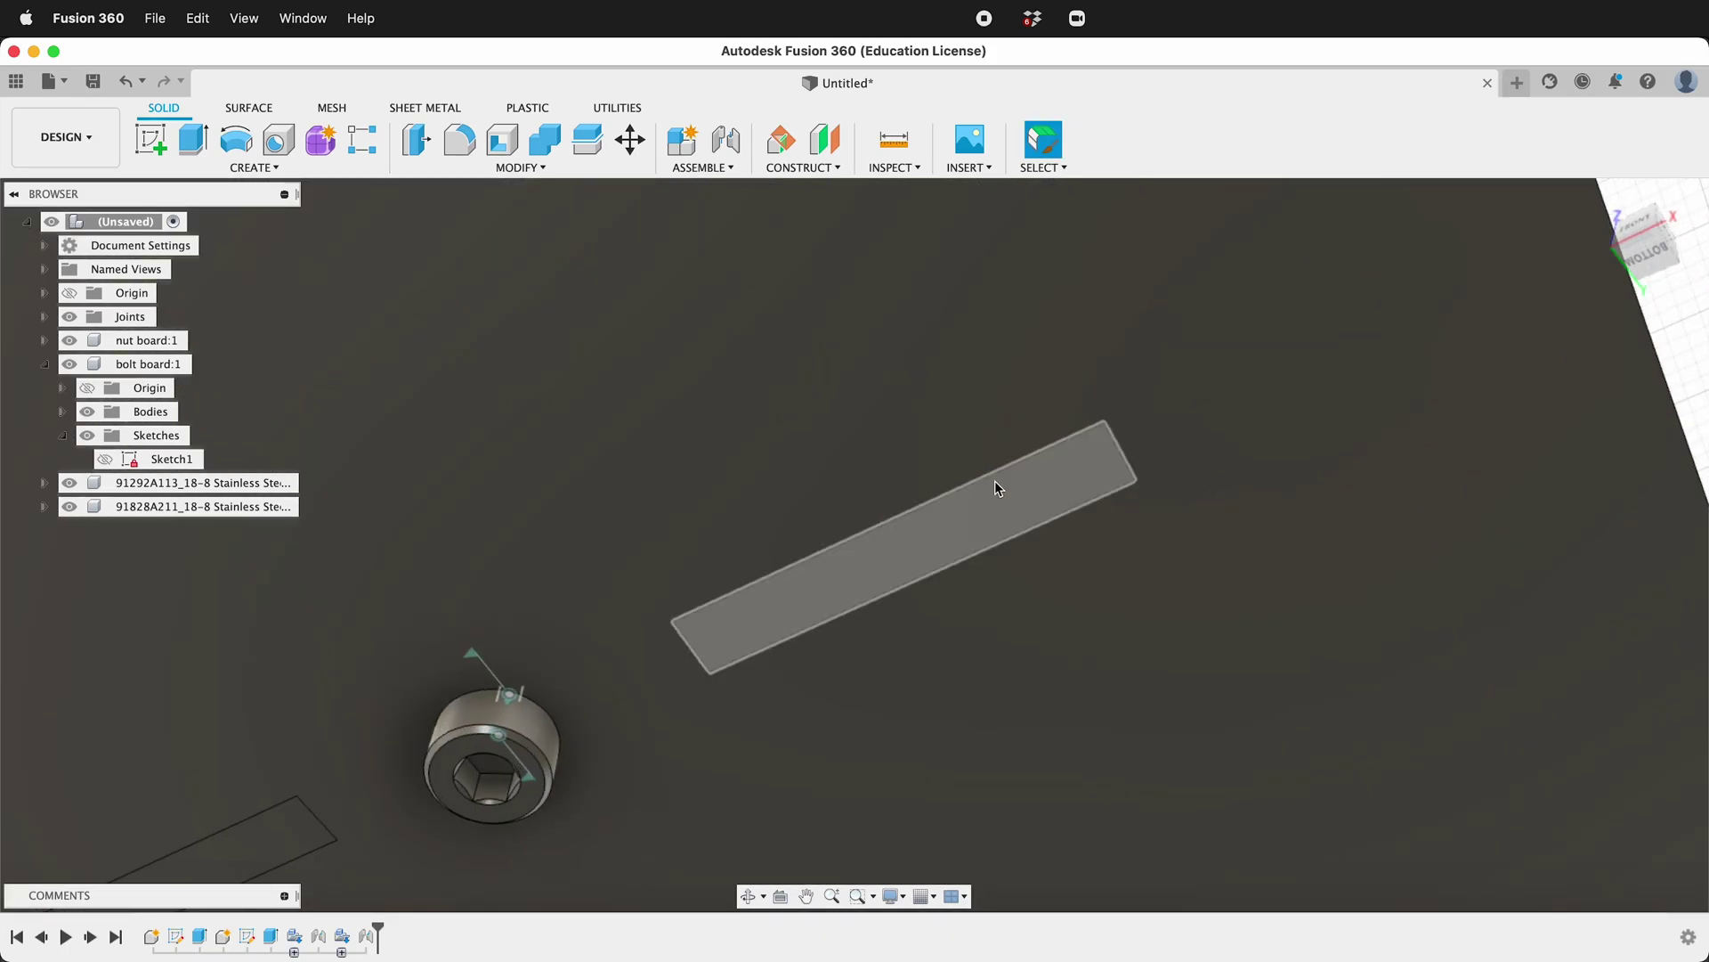
{"action": "scroll", "coordinate": [996, 470], "scroll_direction": "down", "scroll_amount": 3}
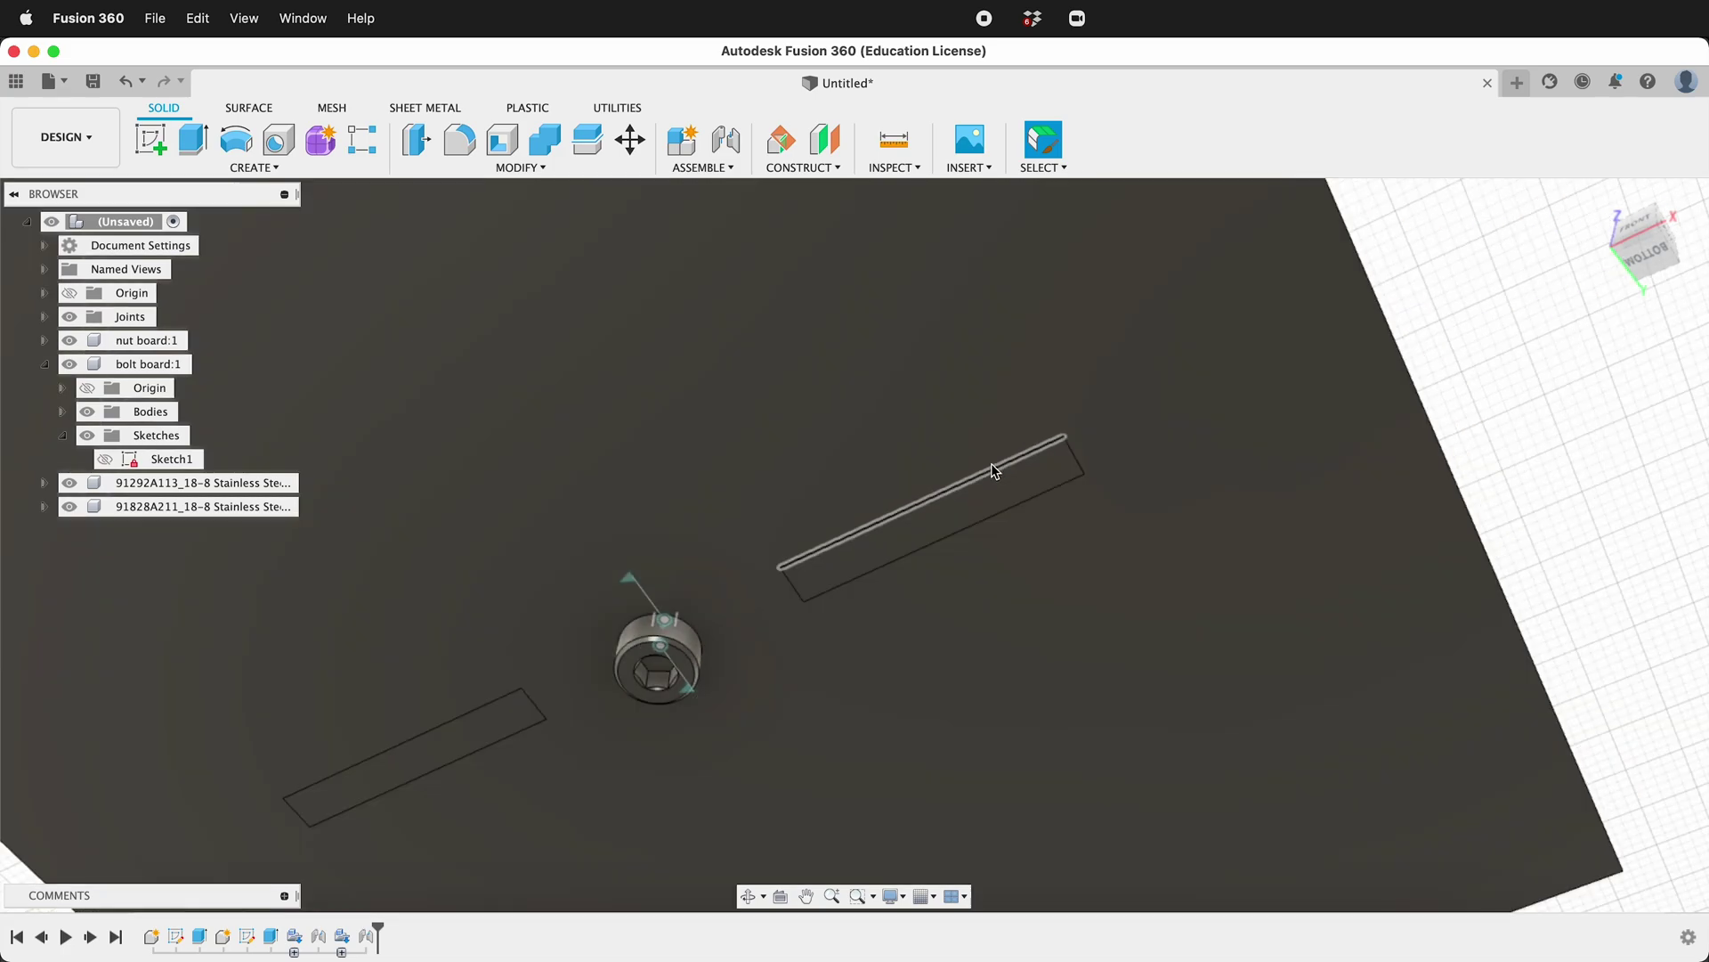
{"action": "middle_click_drag", "start_coordinate": [995, 469], "coordinate": [971, 581], "text": "shift"}
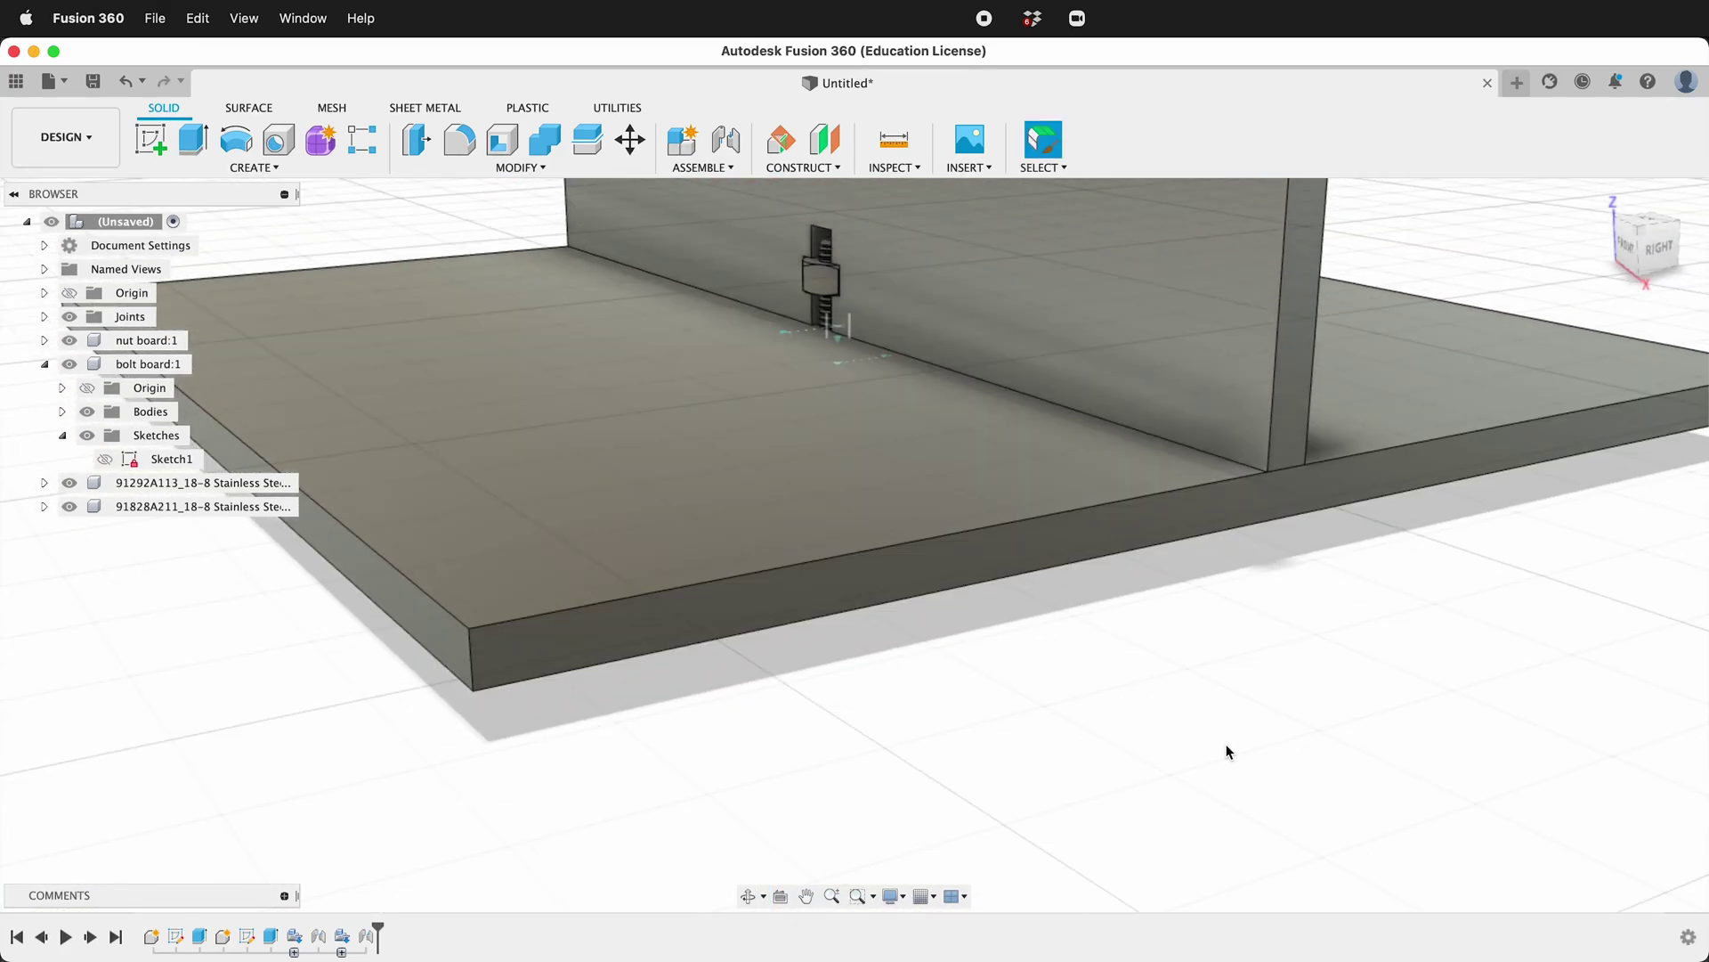
{"action": "scroll", "coordinate": [1226, 751], "scroll_direction": "down", "scroll_amount": 3}
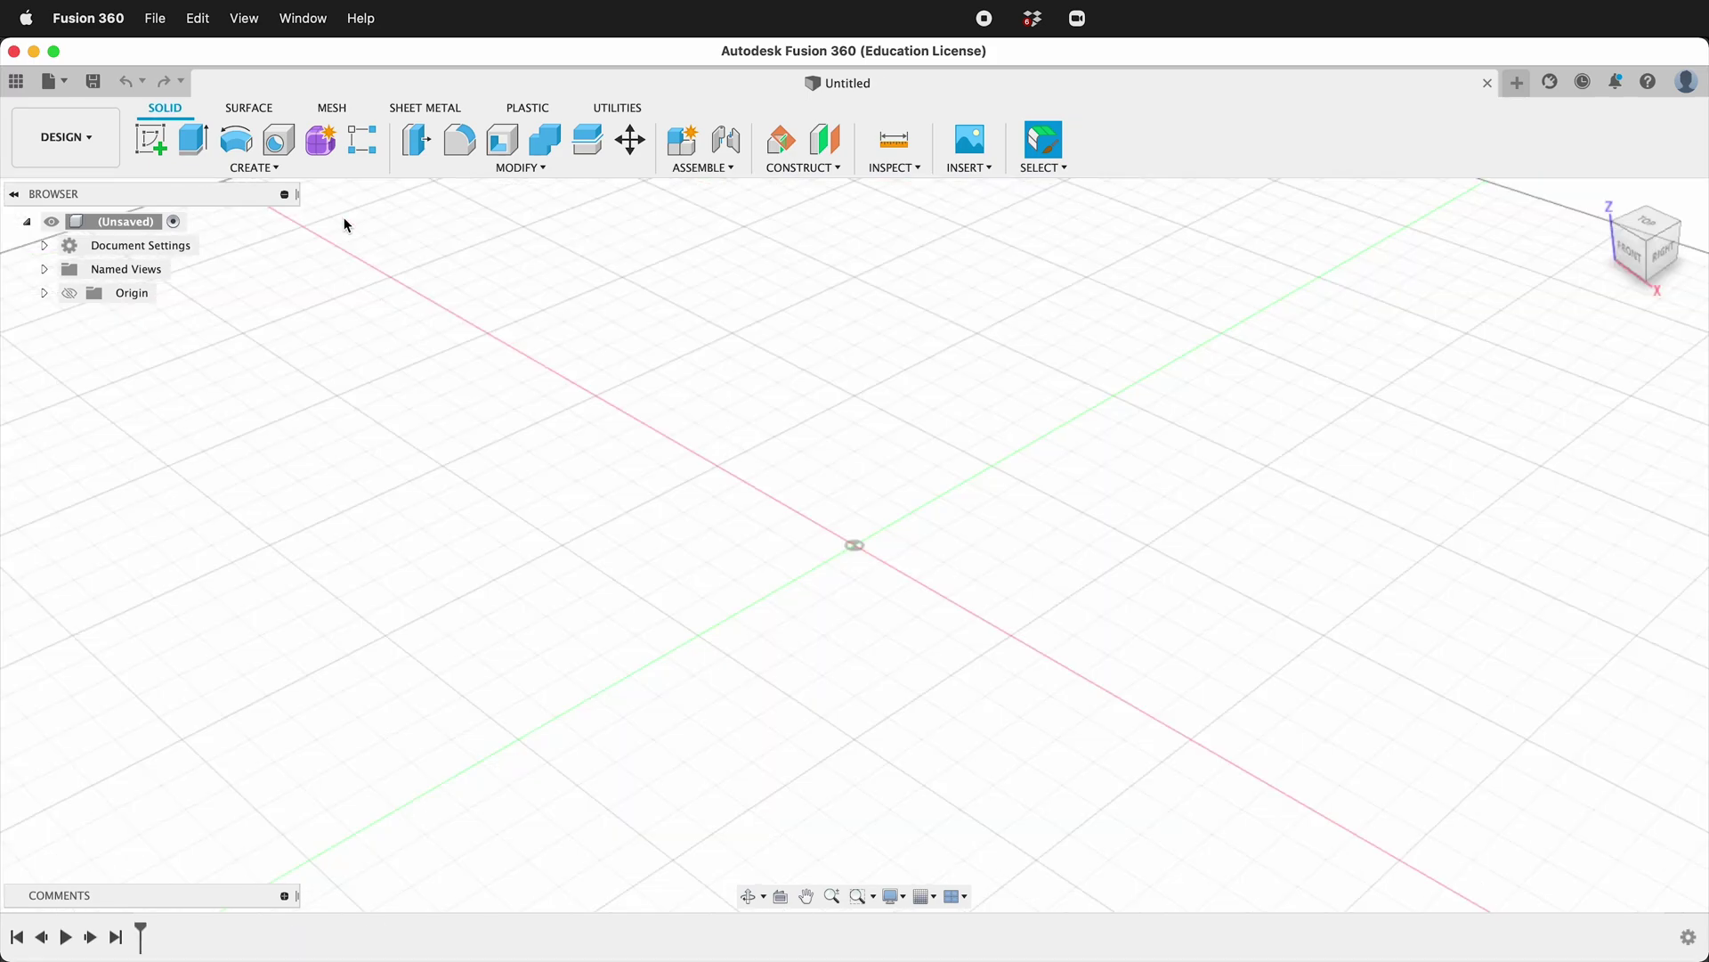
- Create a component named 'nut board' and start a sketch on the front plane
{"action": "left_click", "coordinate": [255, 167]}
{"action": "left_click", "coordinate": [227, 185]}
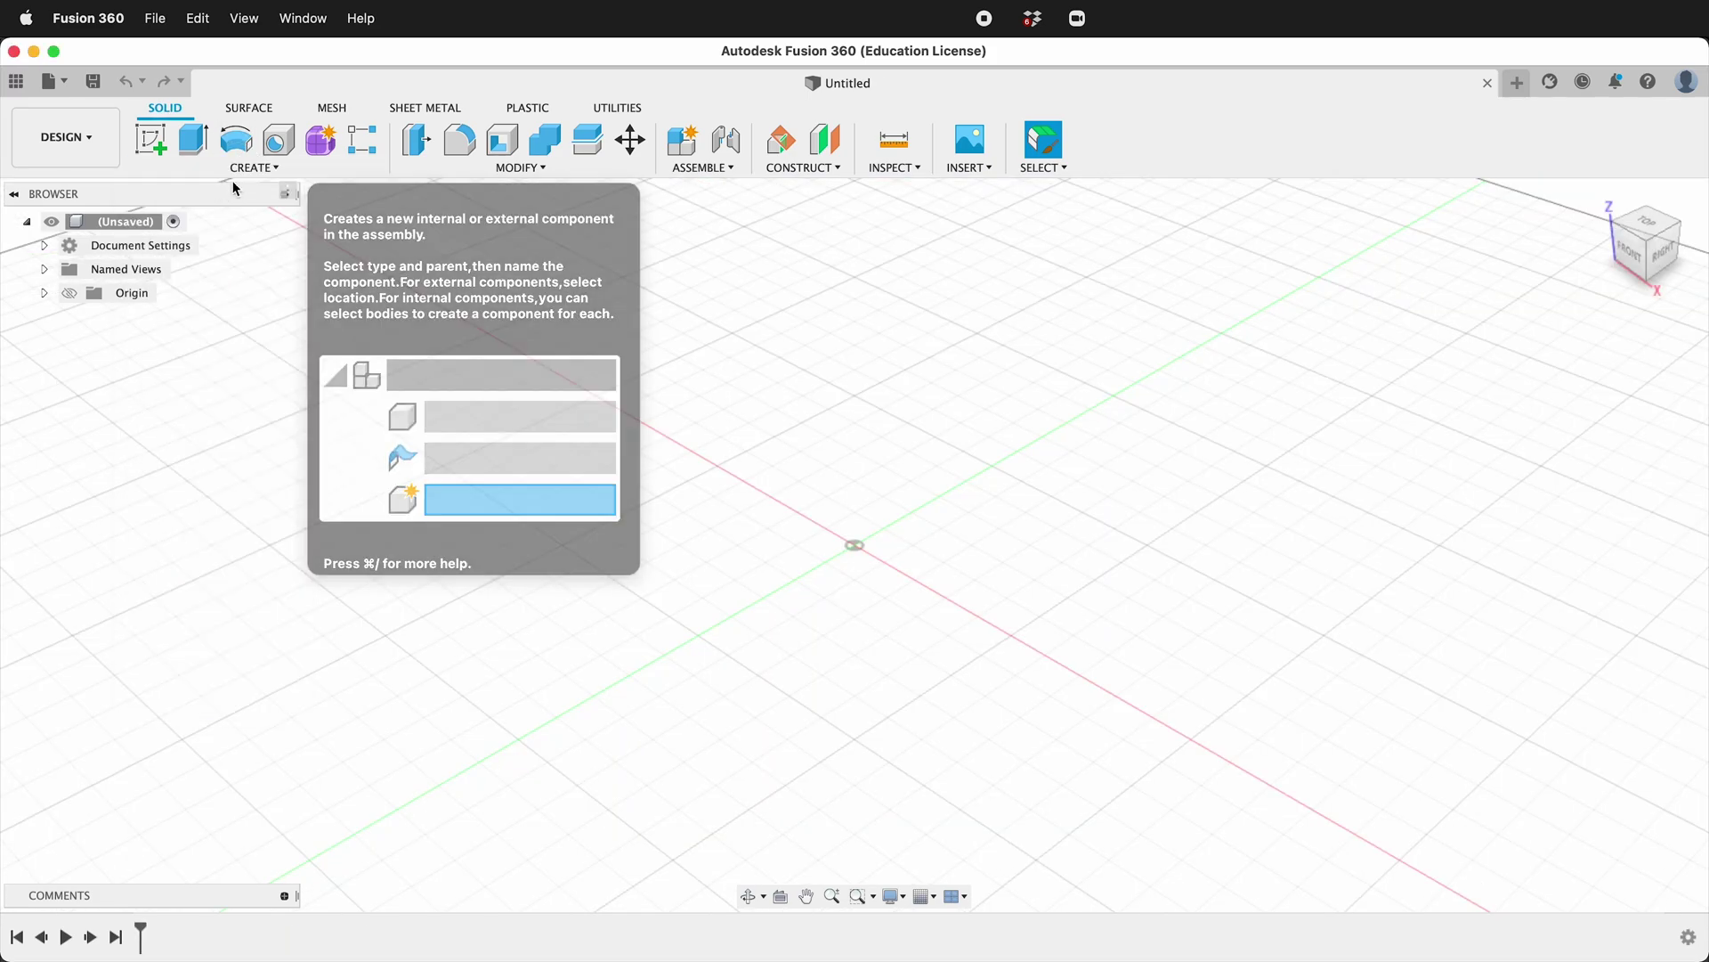
{"action": "left_click_drag", "start_coordinate": [1477, 431], "coordinate": [1408, 429]}
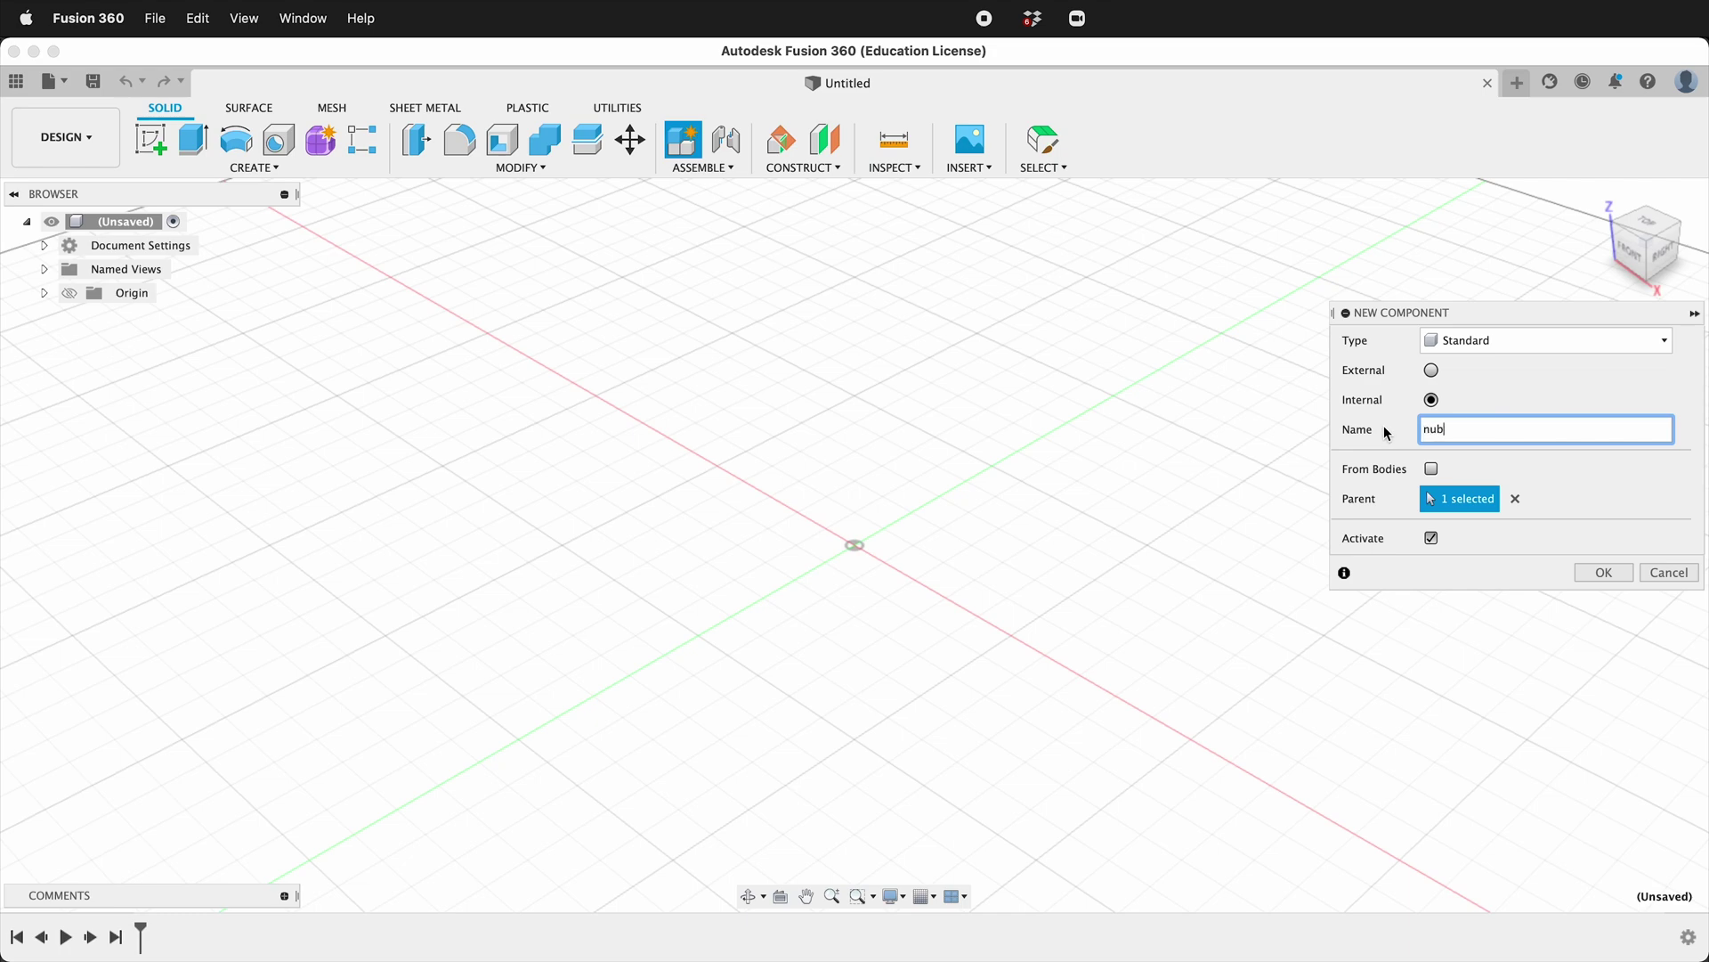
{"action": "type", "text": "nut board"}
{"action": "key", "text": "Return"}
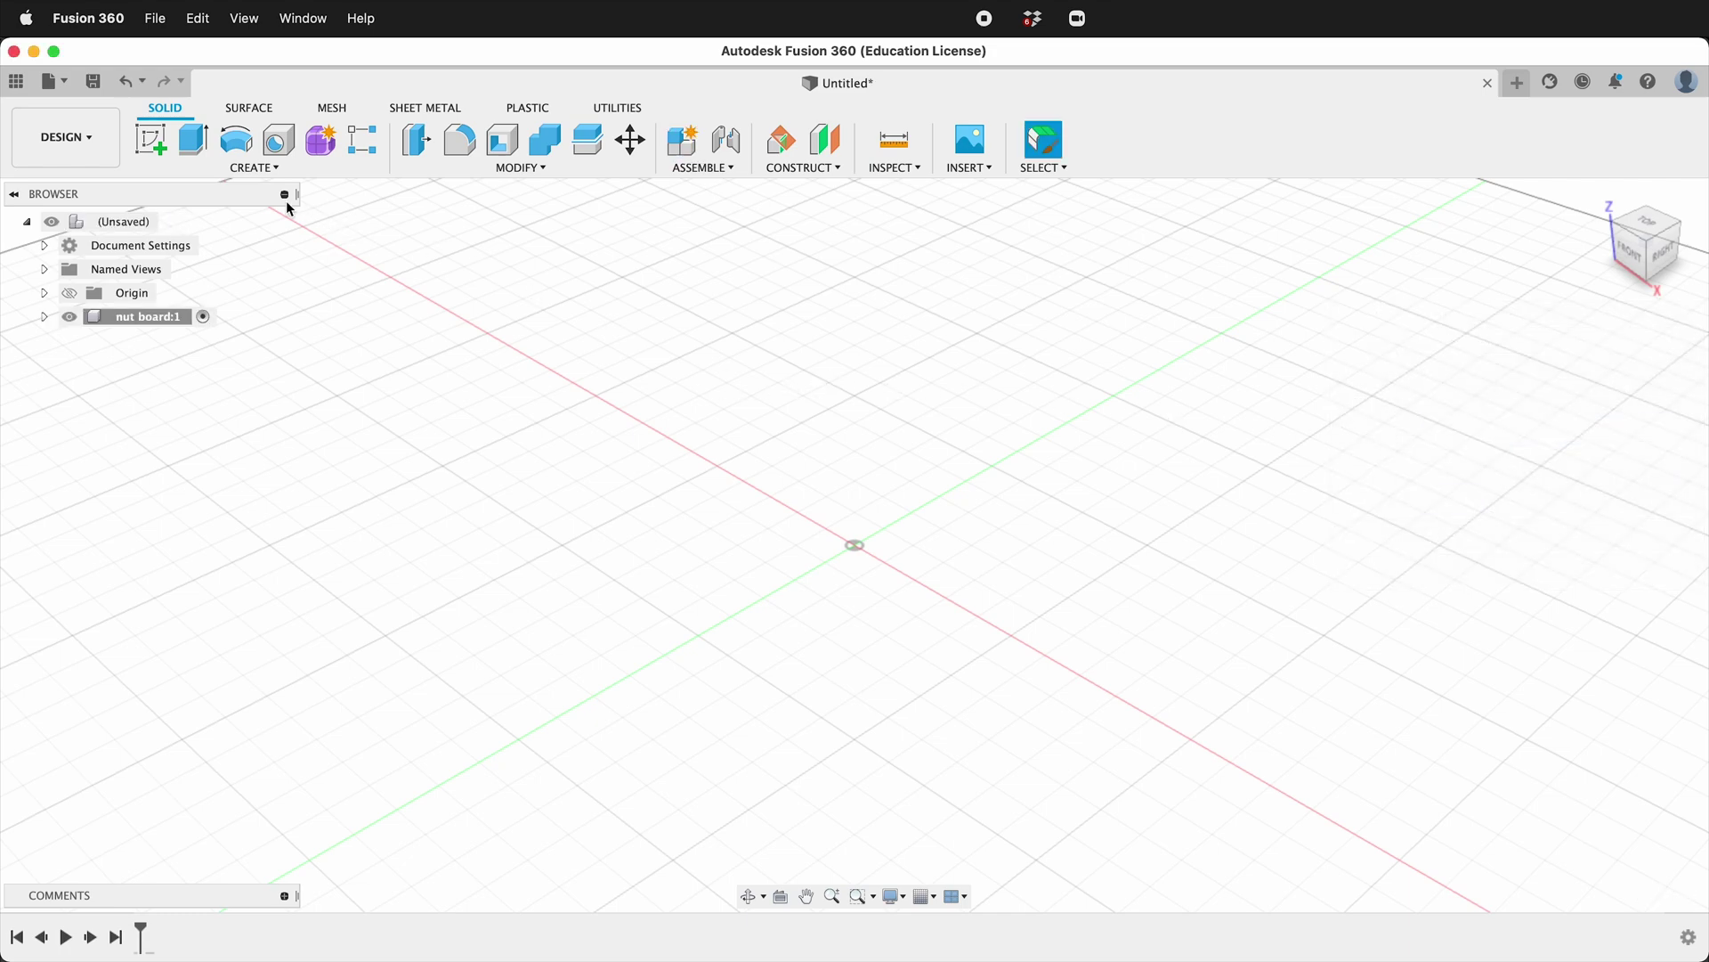
{"action": "left_click", "coordinate": [150, 140]}
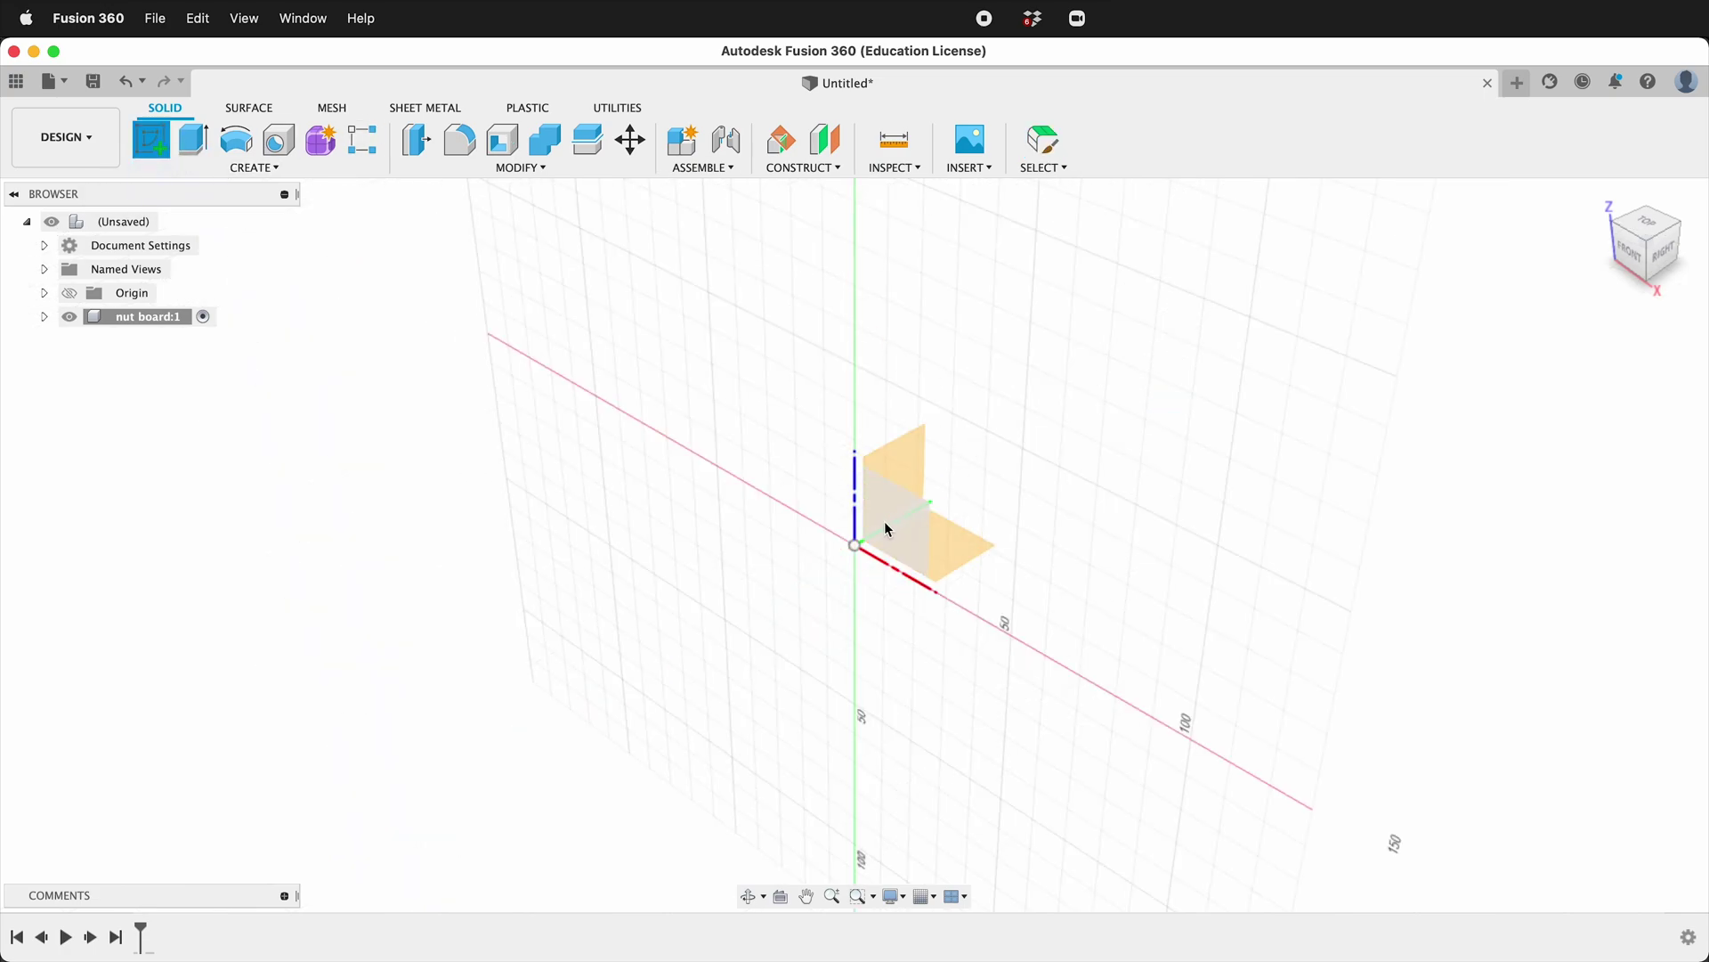
{"action": "left_click", "coordinate": [919, 508]}
- Draw a centre rectangle at the origin, 100 mm wide and 50 mm tall
{"action": "key", "text": "r"}
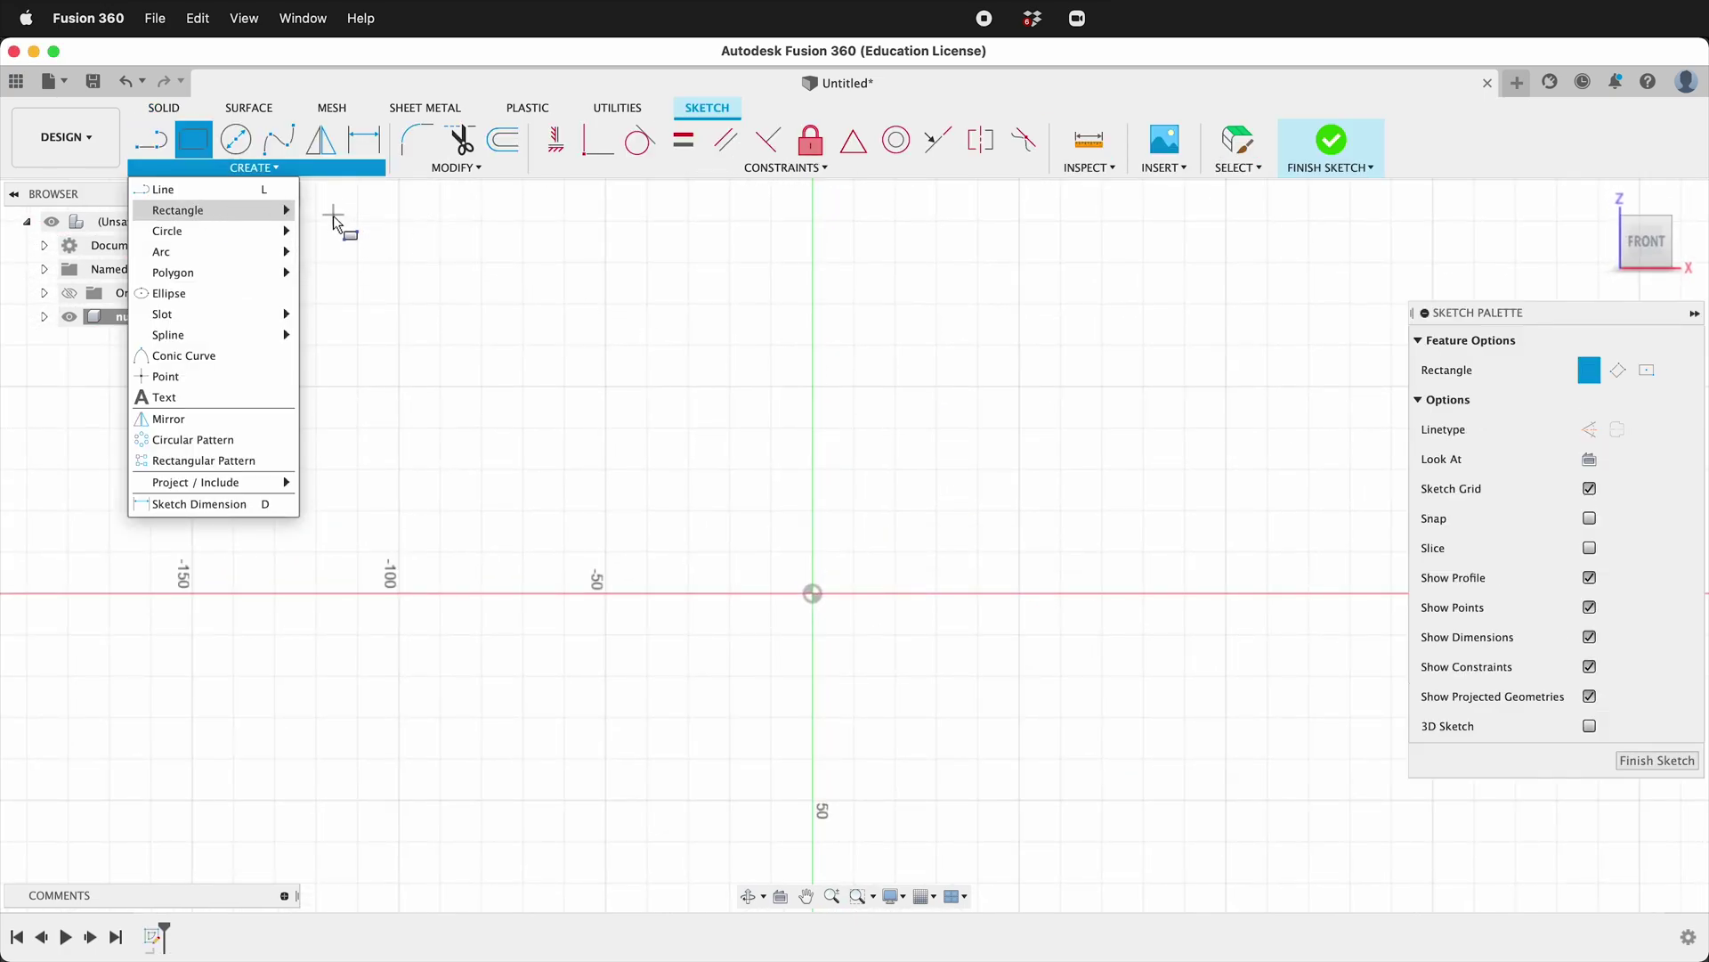
{"action": "mouse_move", "coordinate": [285, 210]}
{"action": "left_click", "coordinate": [356, 252]}
{"action": "left_click", "coordinate": [812, 593]}
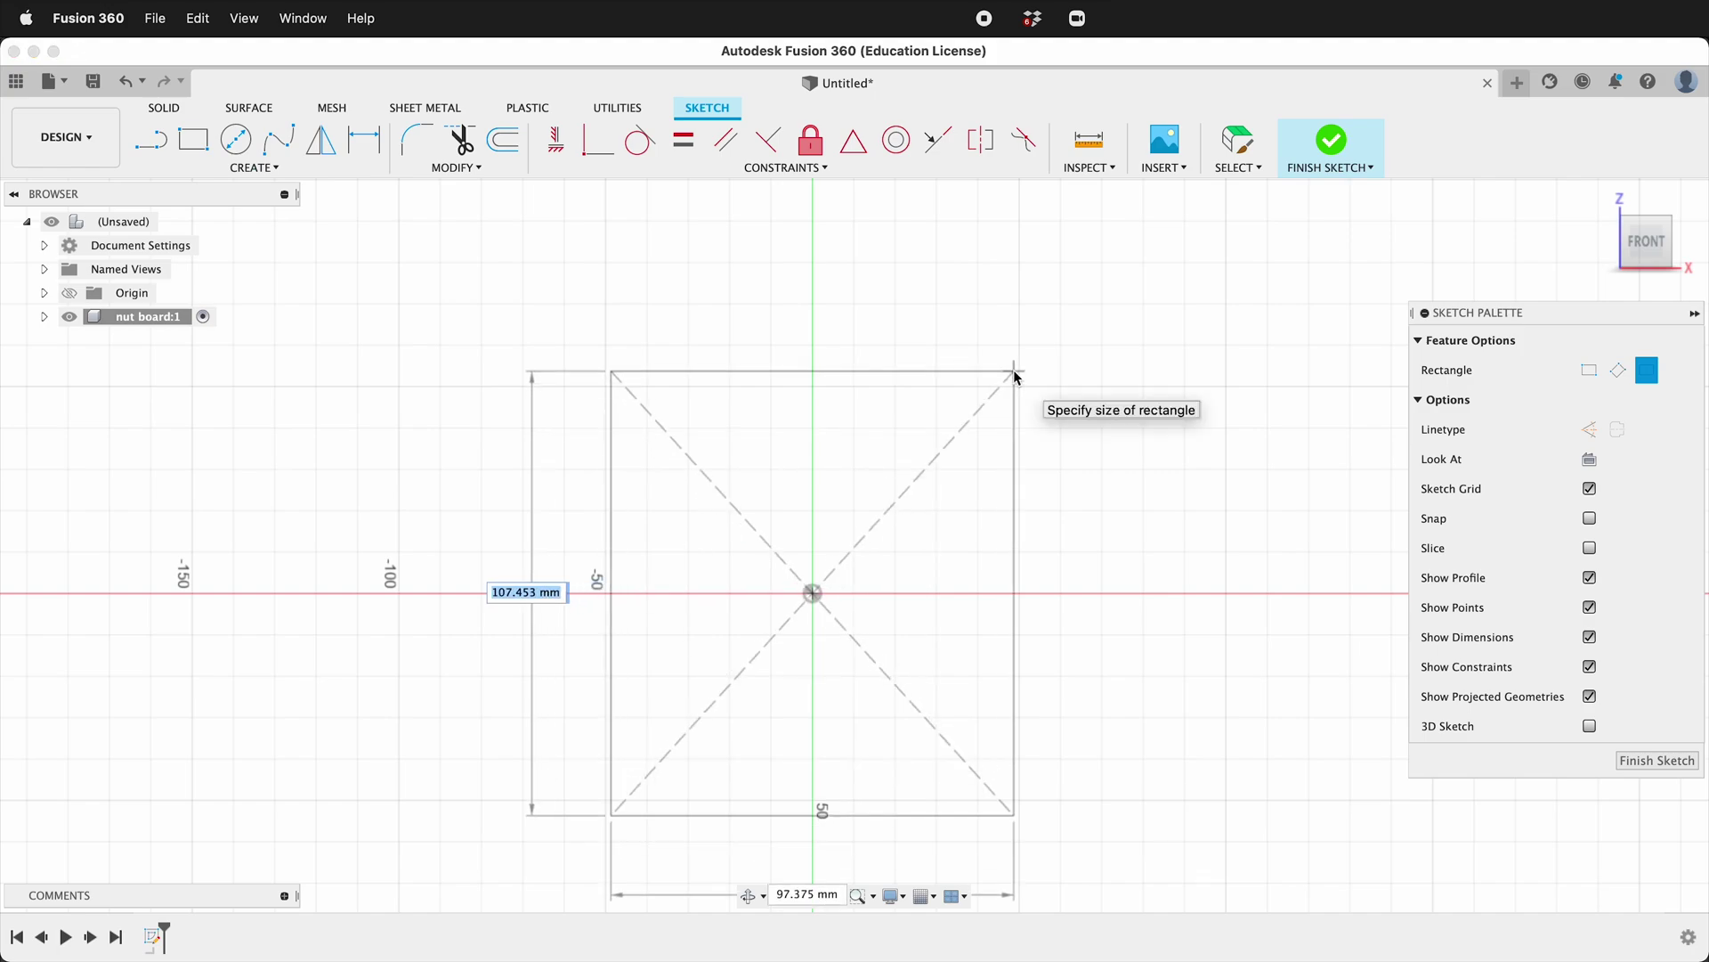
{"action": "type", "text": "100"}
{"action": "key", "text": "Tab"}
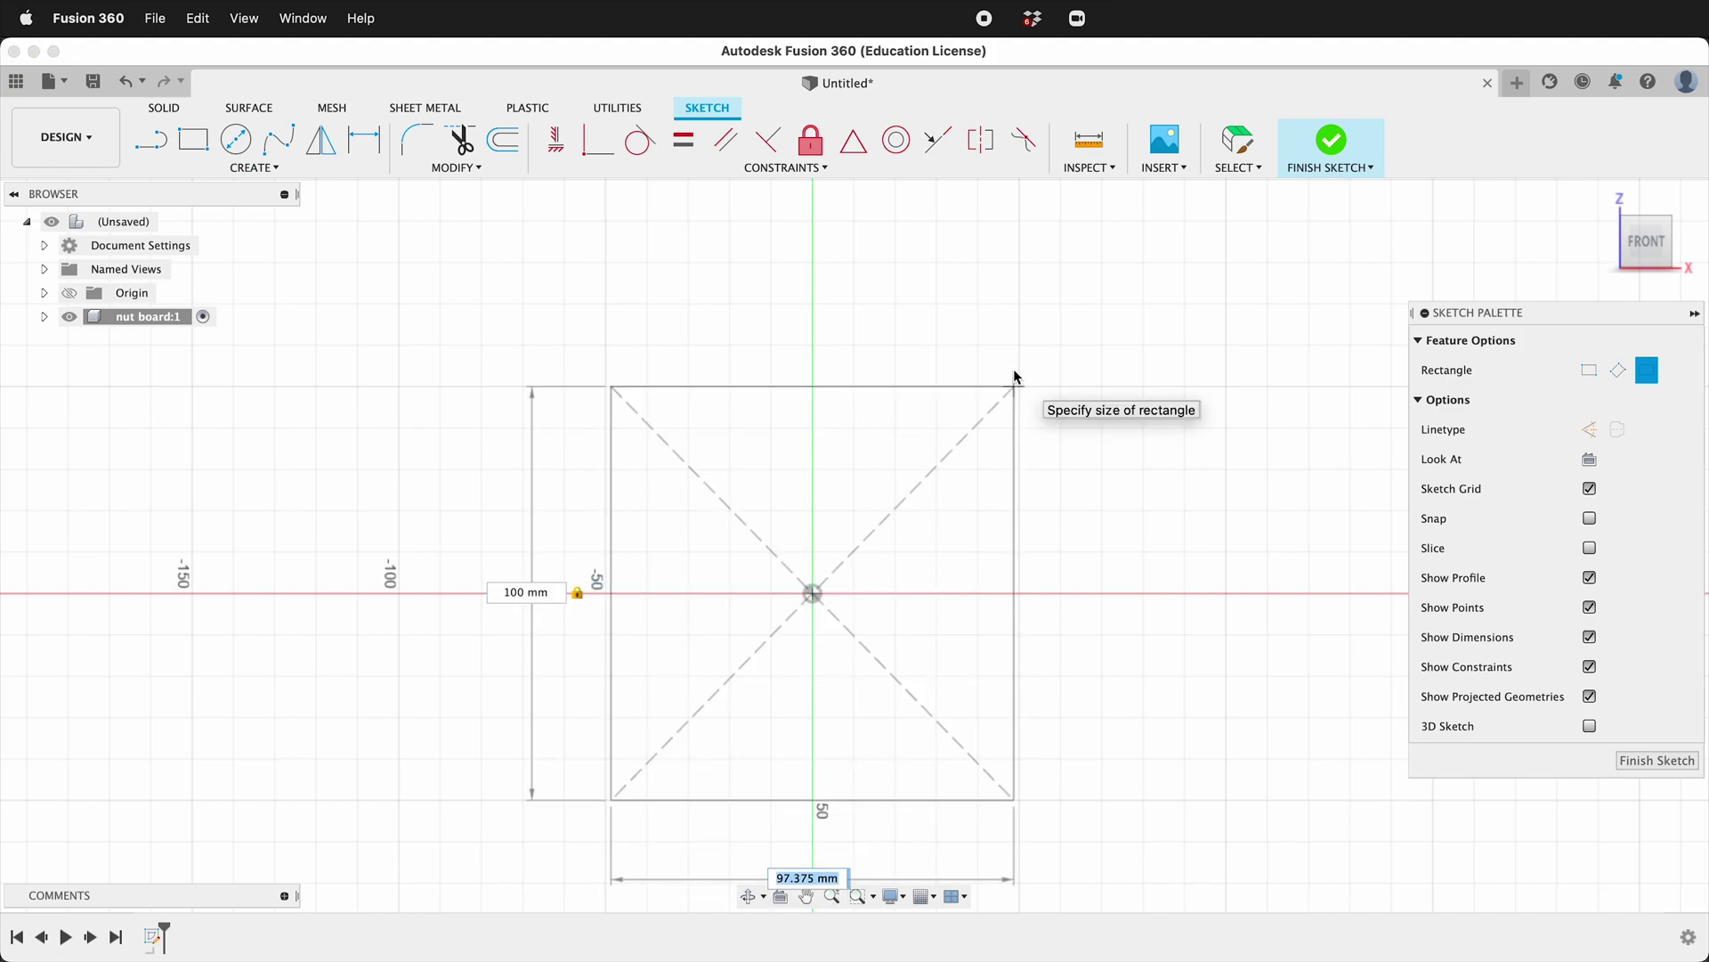
{"action": "key", "text": "Return"}
{"action": "scroll", "coordinate": [937, 479], "scroll_direction": "down", "scroll_amount": 1}
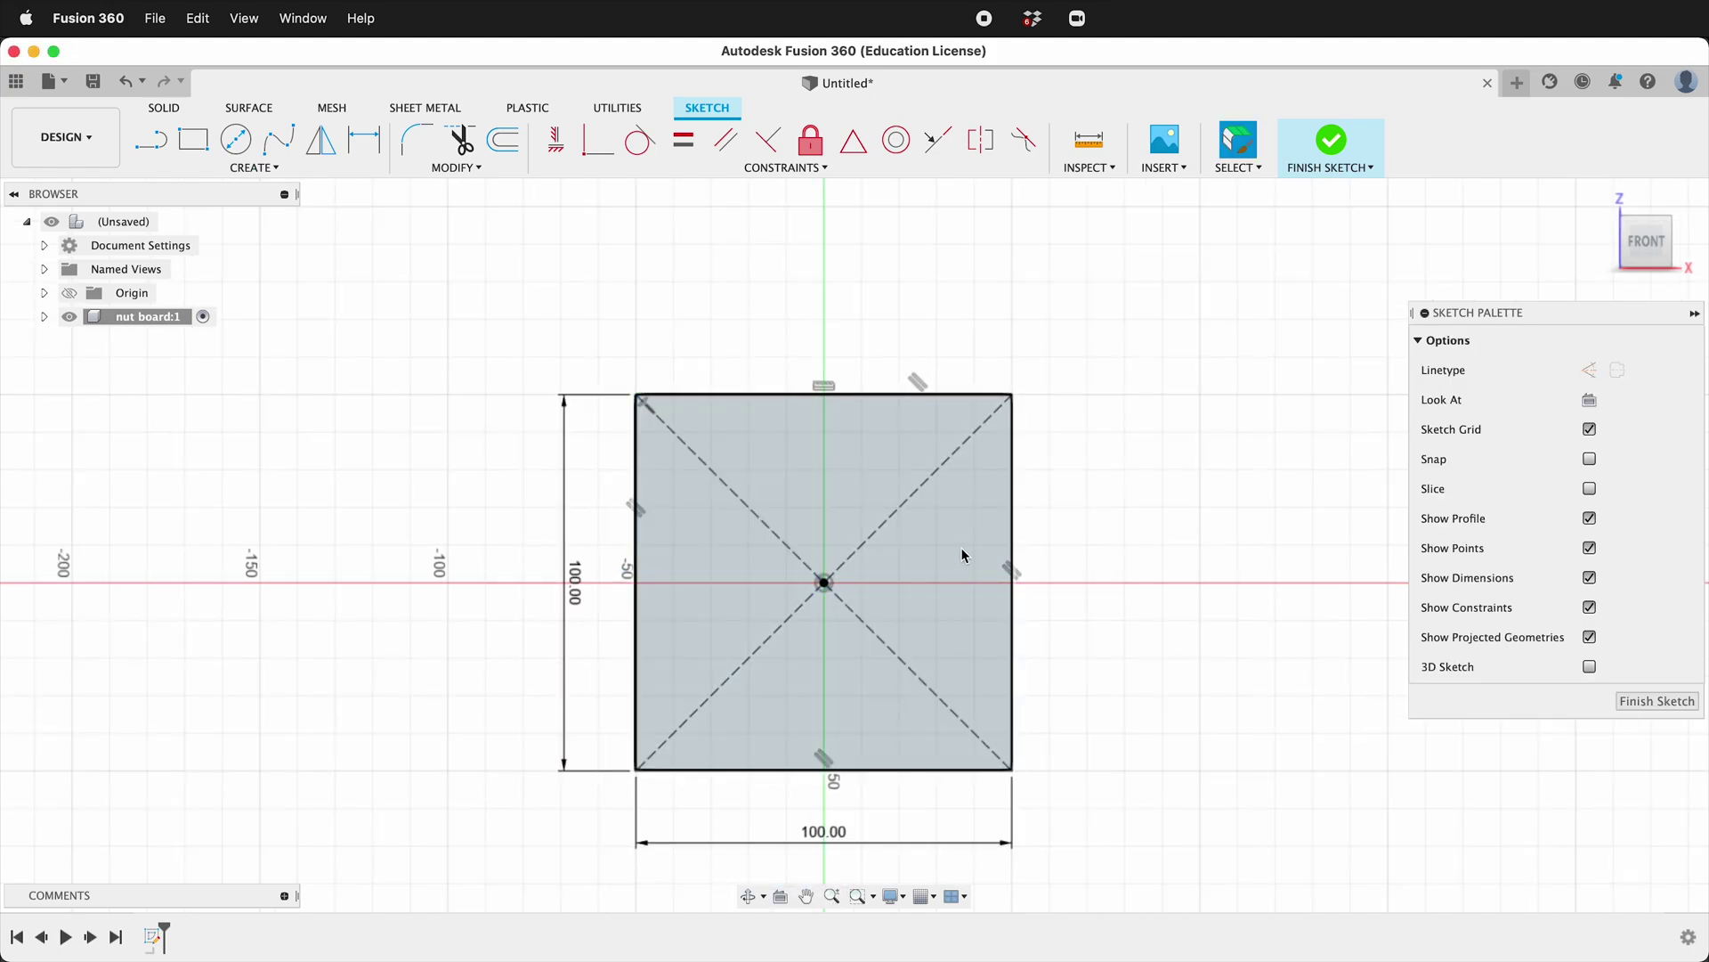
{"action": "double_click", "coordinate": [573, 583]}
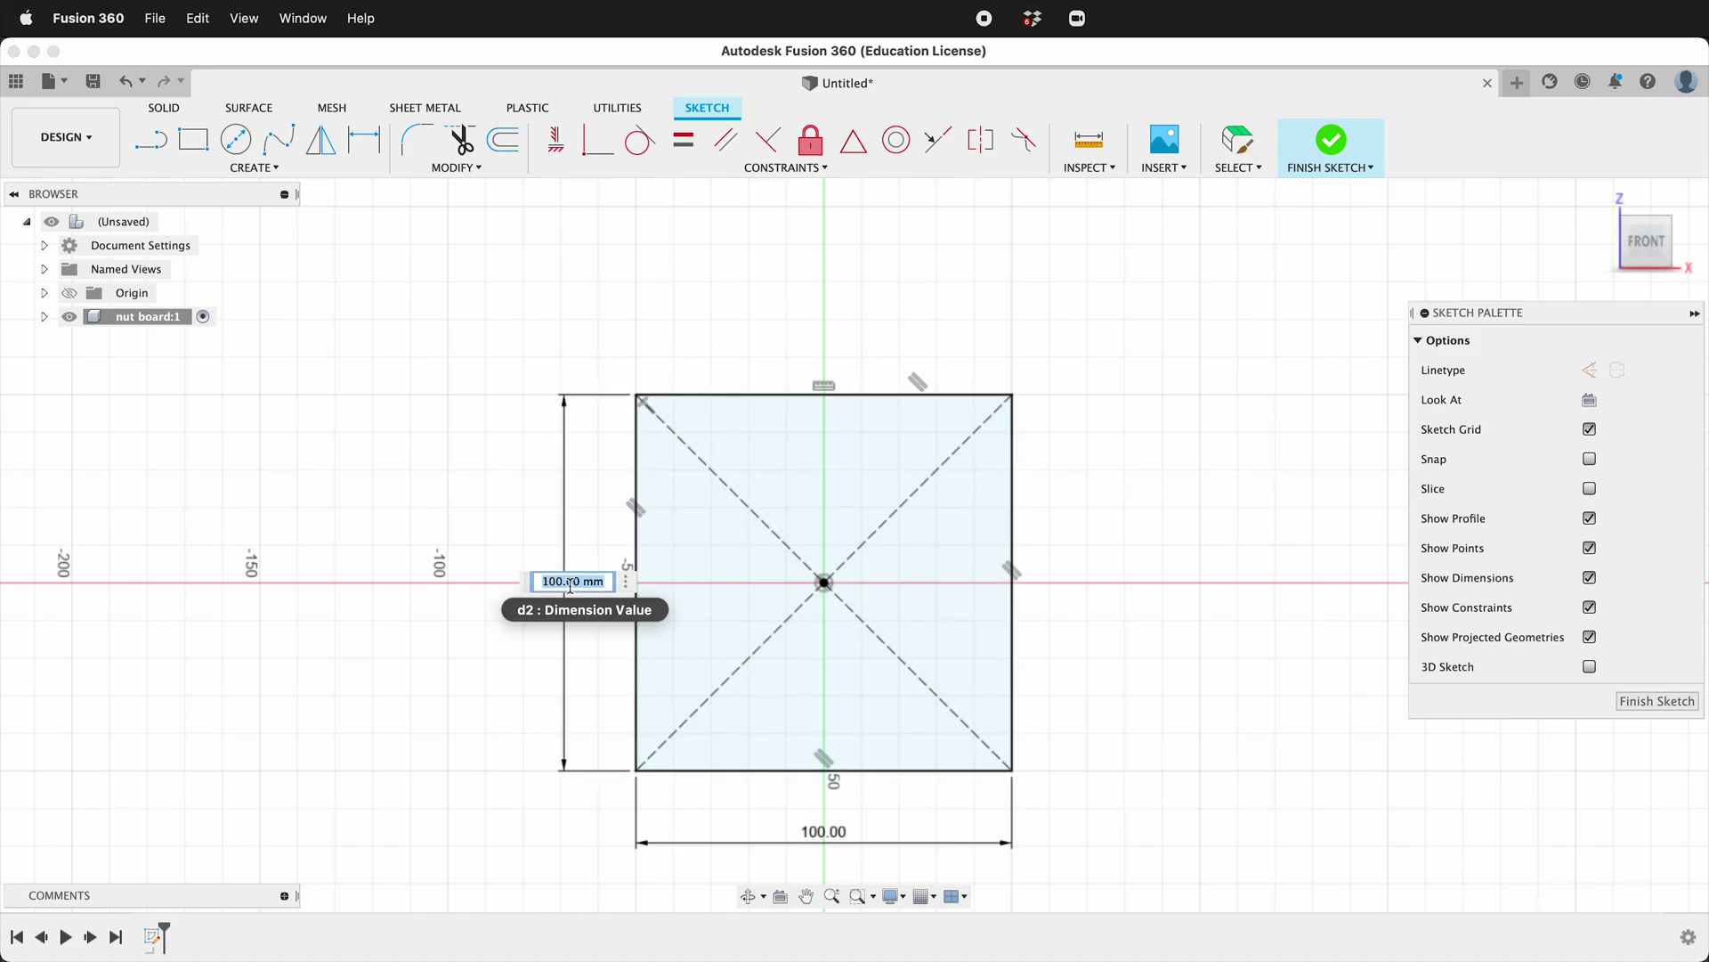
{"action": "type", "text": "50"}
{"action": "key", "text": "Return"}
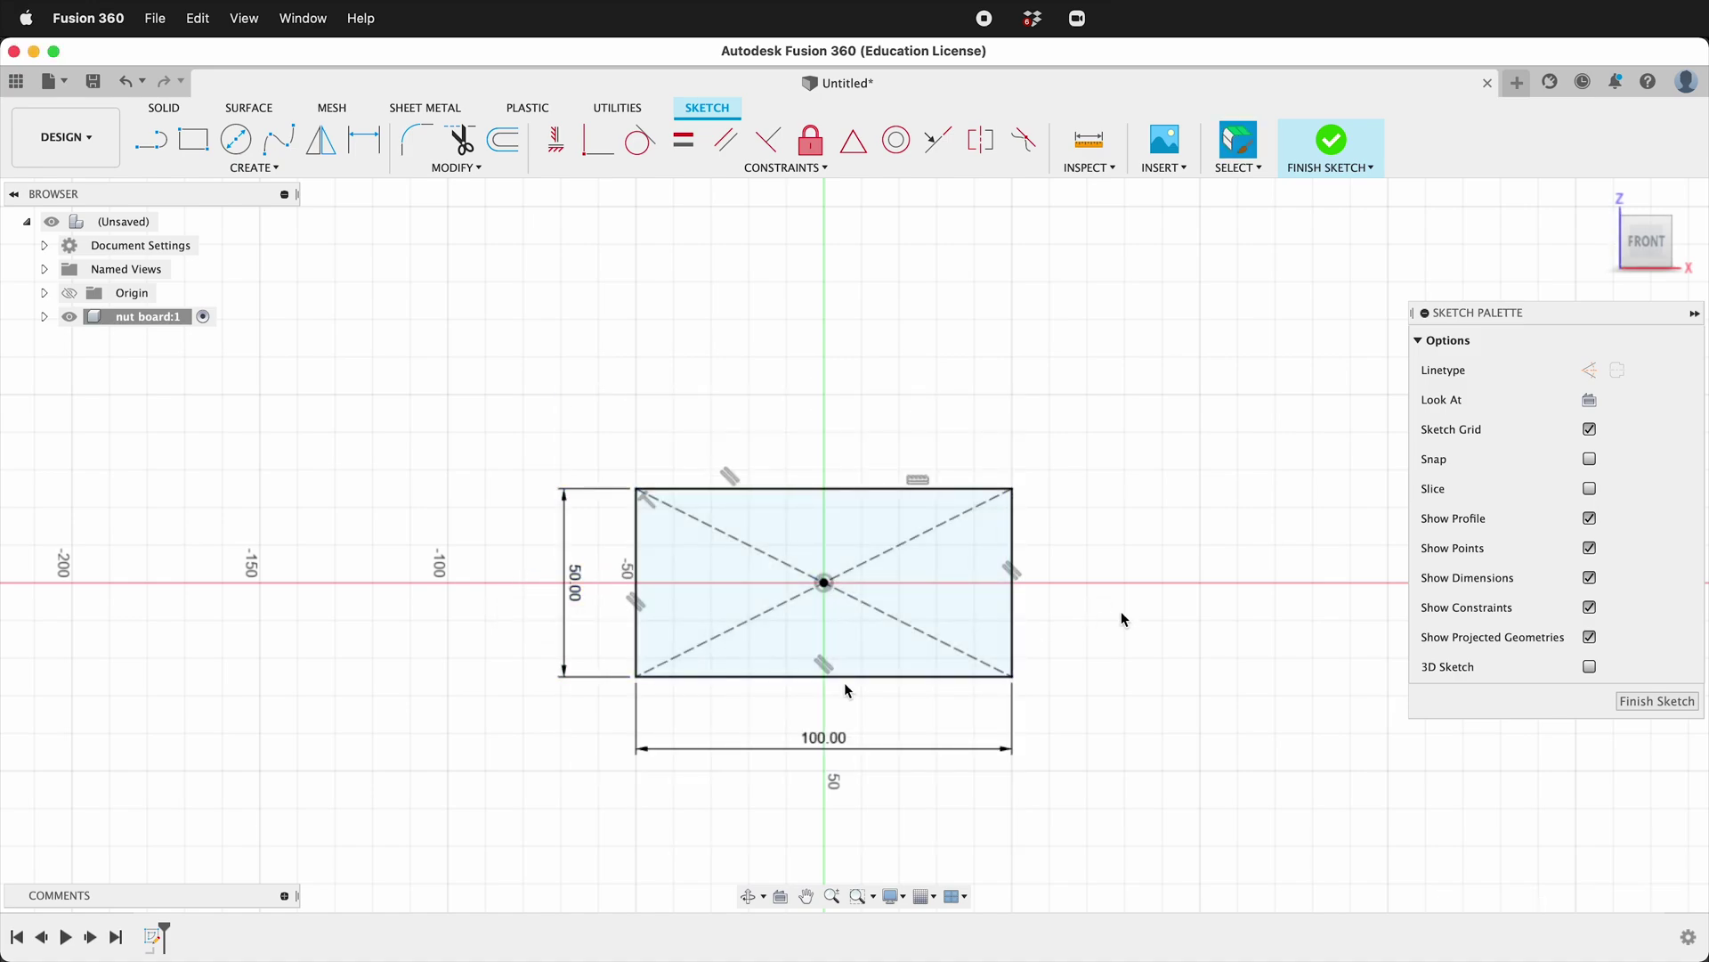
{"action": "scroll", "coordinate": [844, 682], "scroll_direction": "up", "scroll_amount": 2}
{"action": "left_click", "coordinate": [902, 595]}
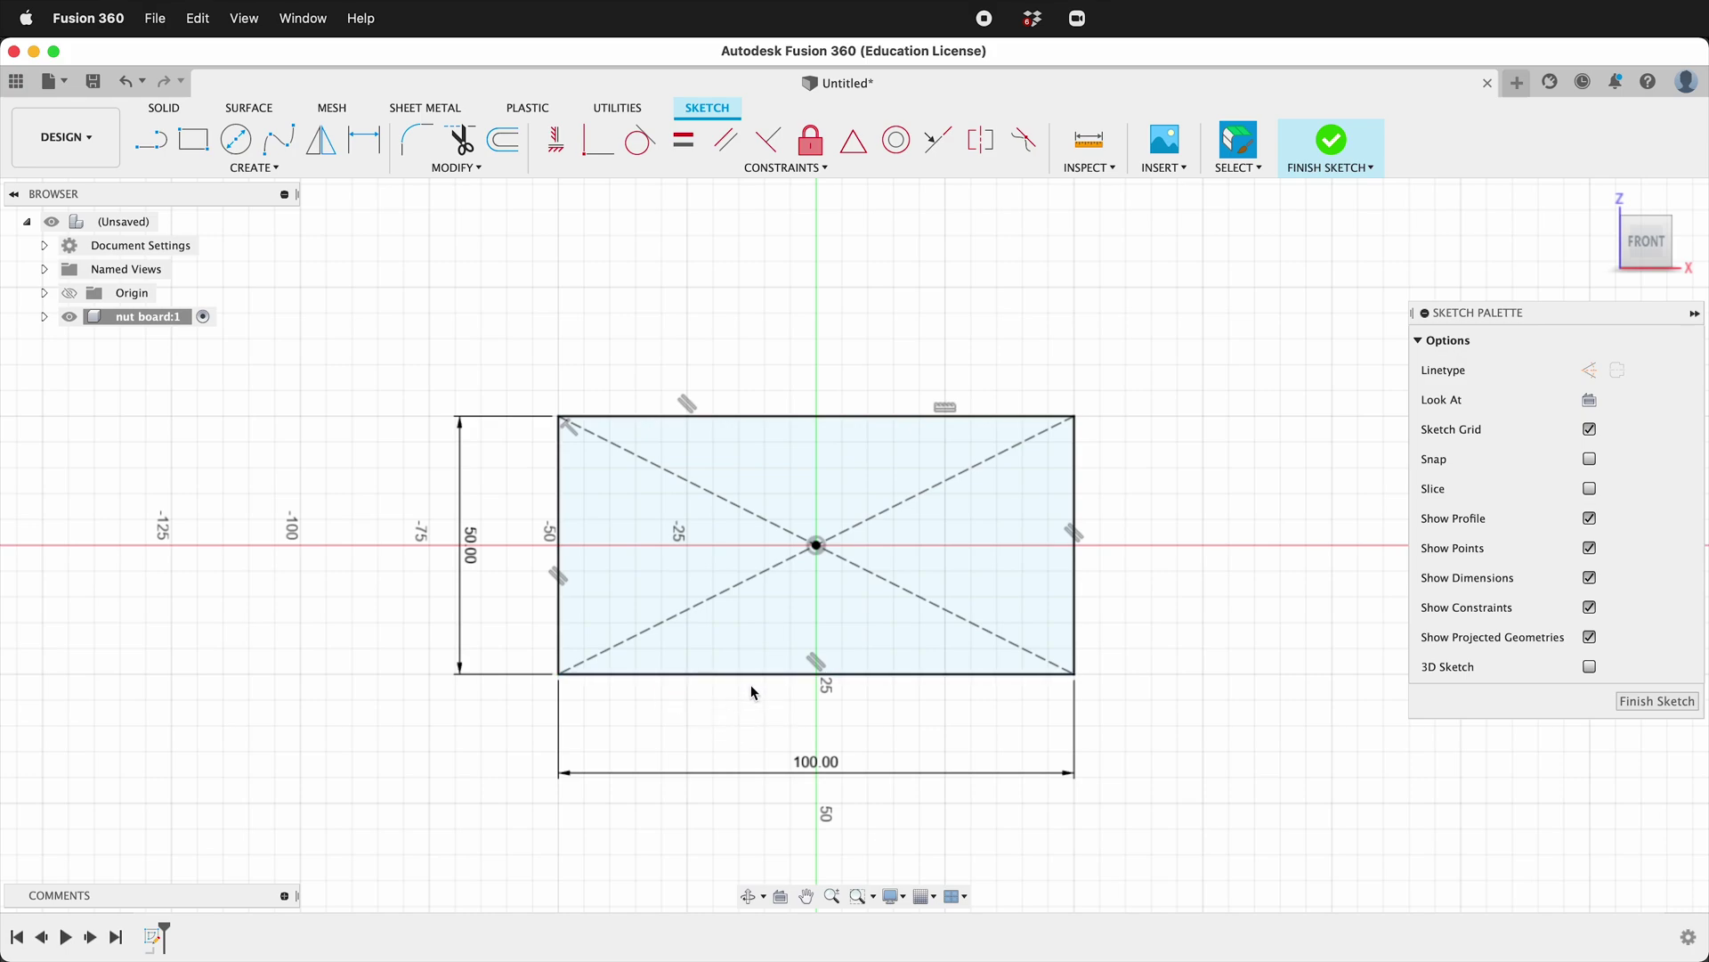
- Draw two small tab rectangles below the left and right halves of the bottom edge
{"action": "key", "text": "r"}
{"action": "left_click", "coordinate": [643, 674]}
{"action": "left_click", "coordinate": [743, 708]}
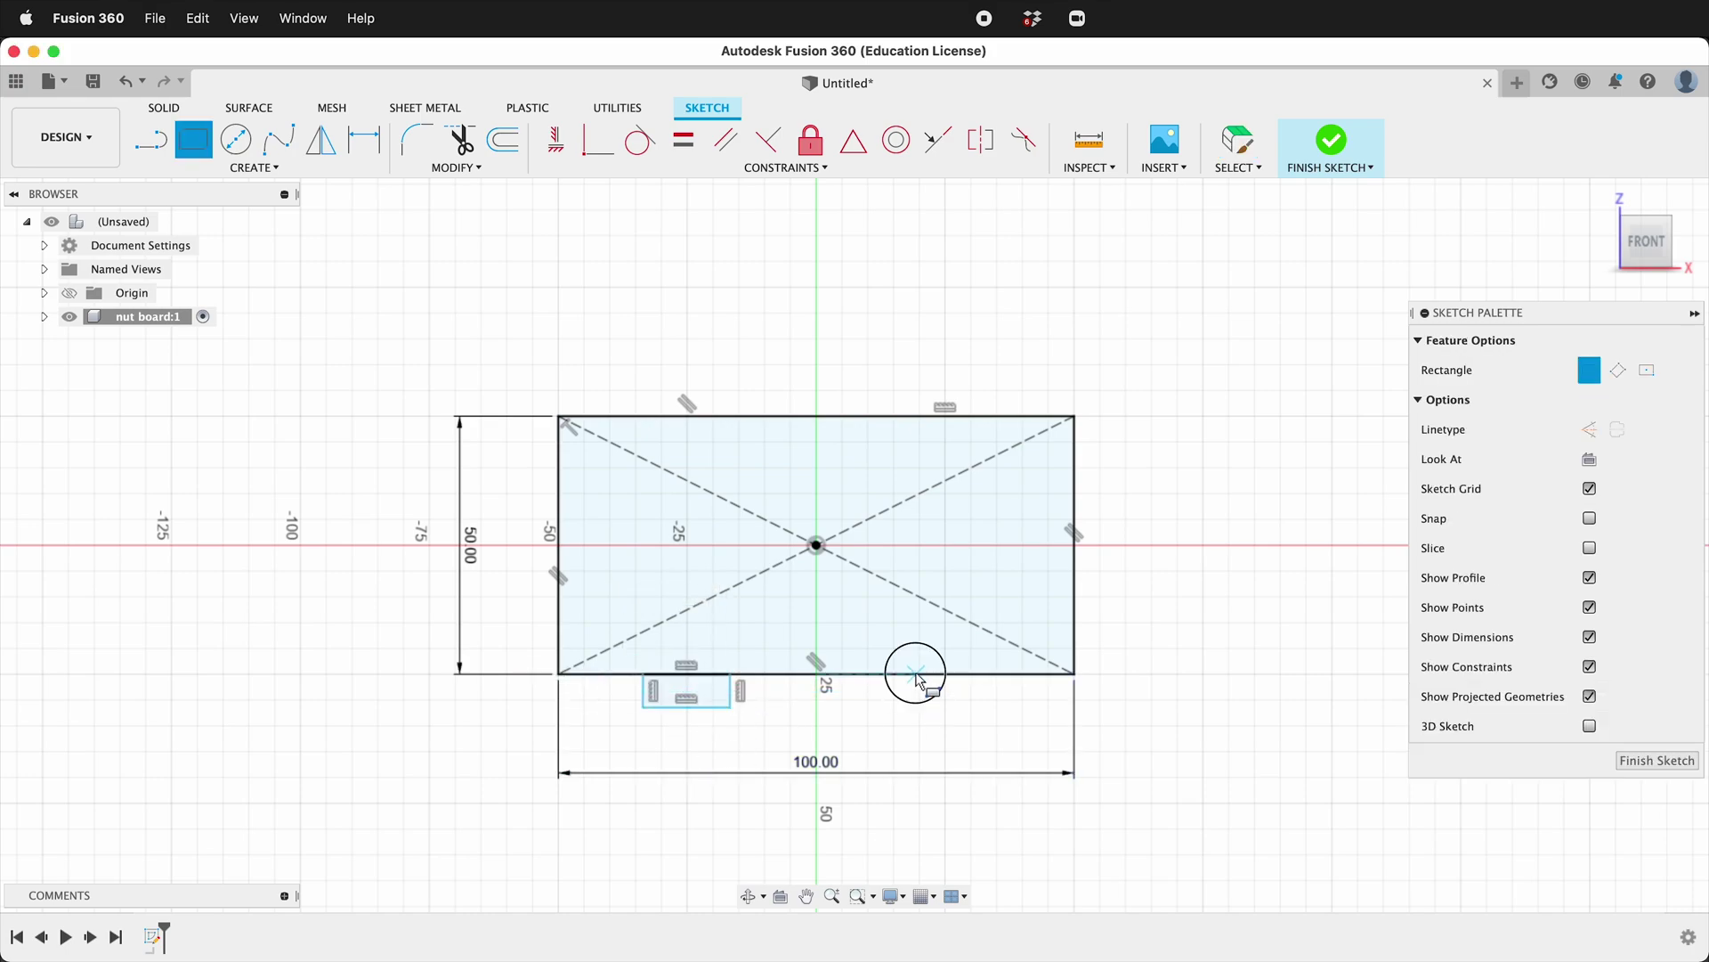
{"action": "left_click", "coordinate": [917, 674]}
{"action": "left_click", "coordinate": [1022, 707]}
{"action": "scroll", "coordinate": [624, 696], "scroll_direction": "up", "scroll_amount": 3}
{"action": "key", "text": "d"}
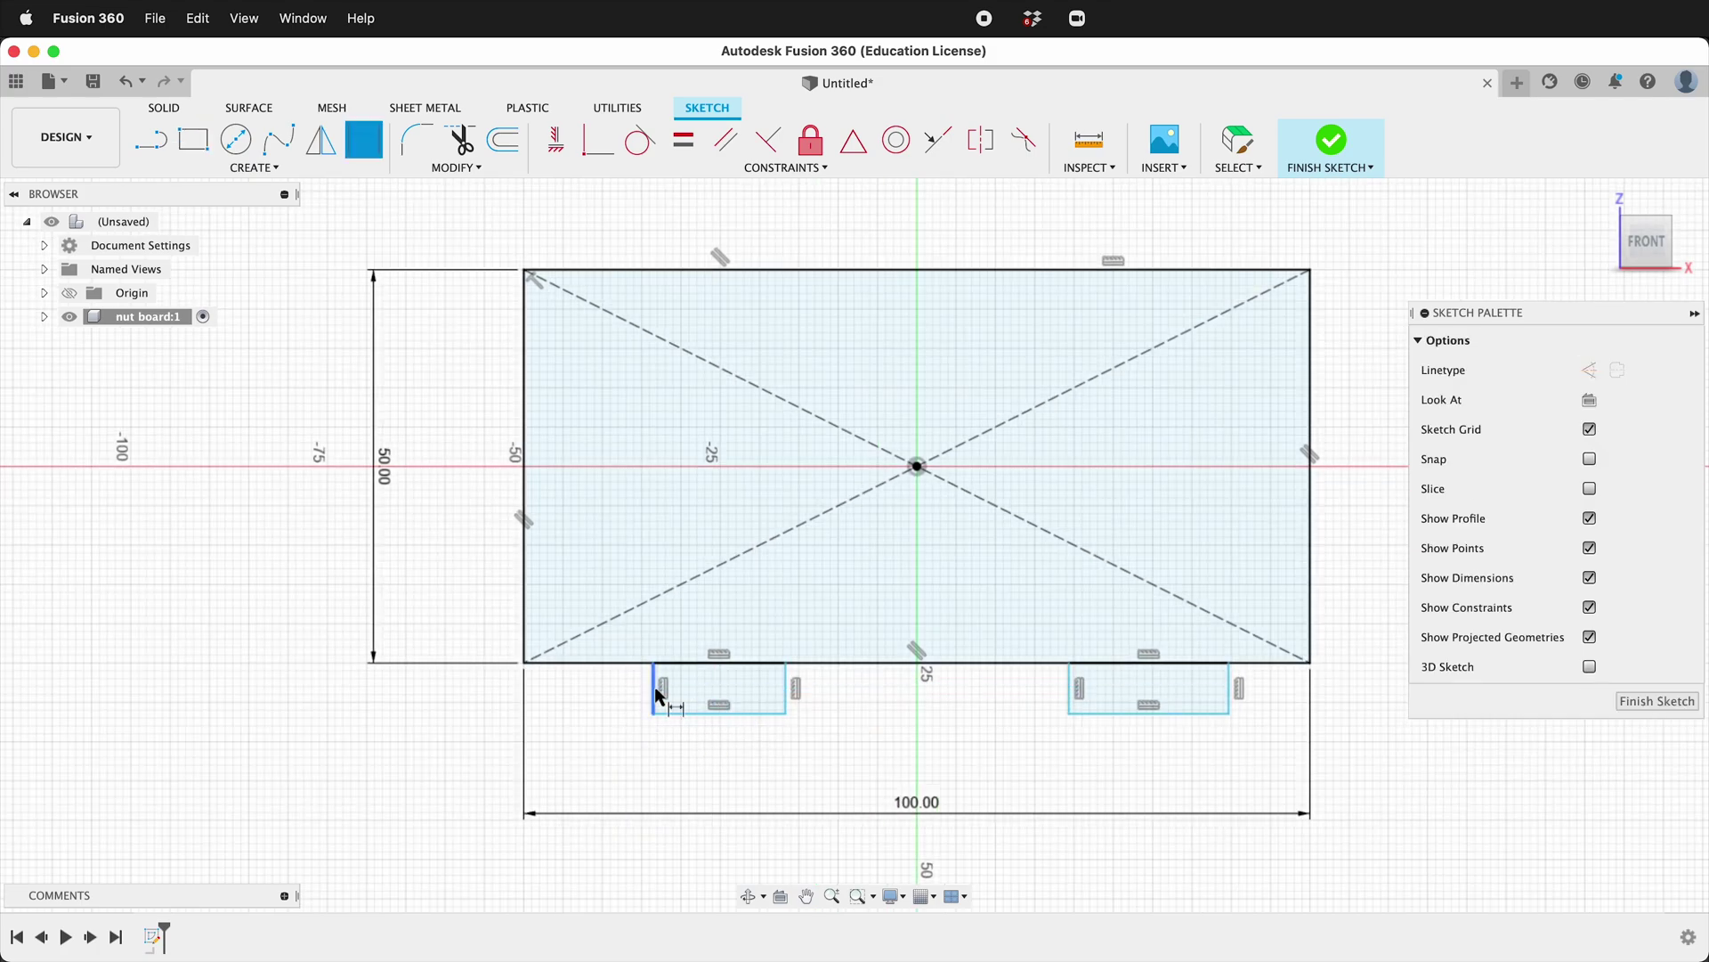
{"action": "left_click", "coordinate": [477, 169]}
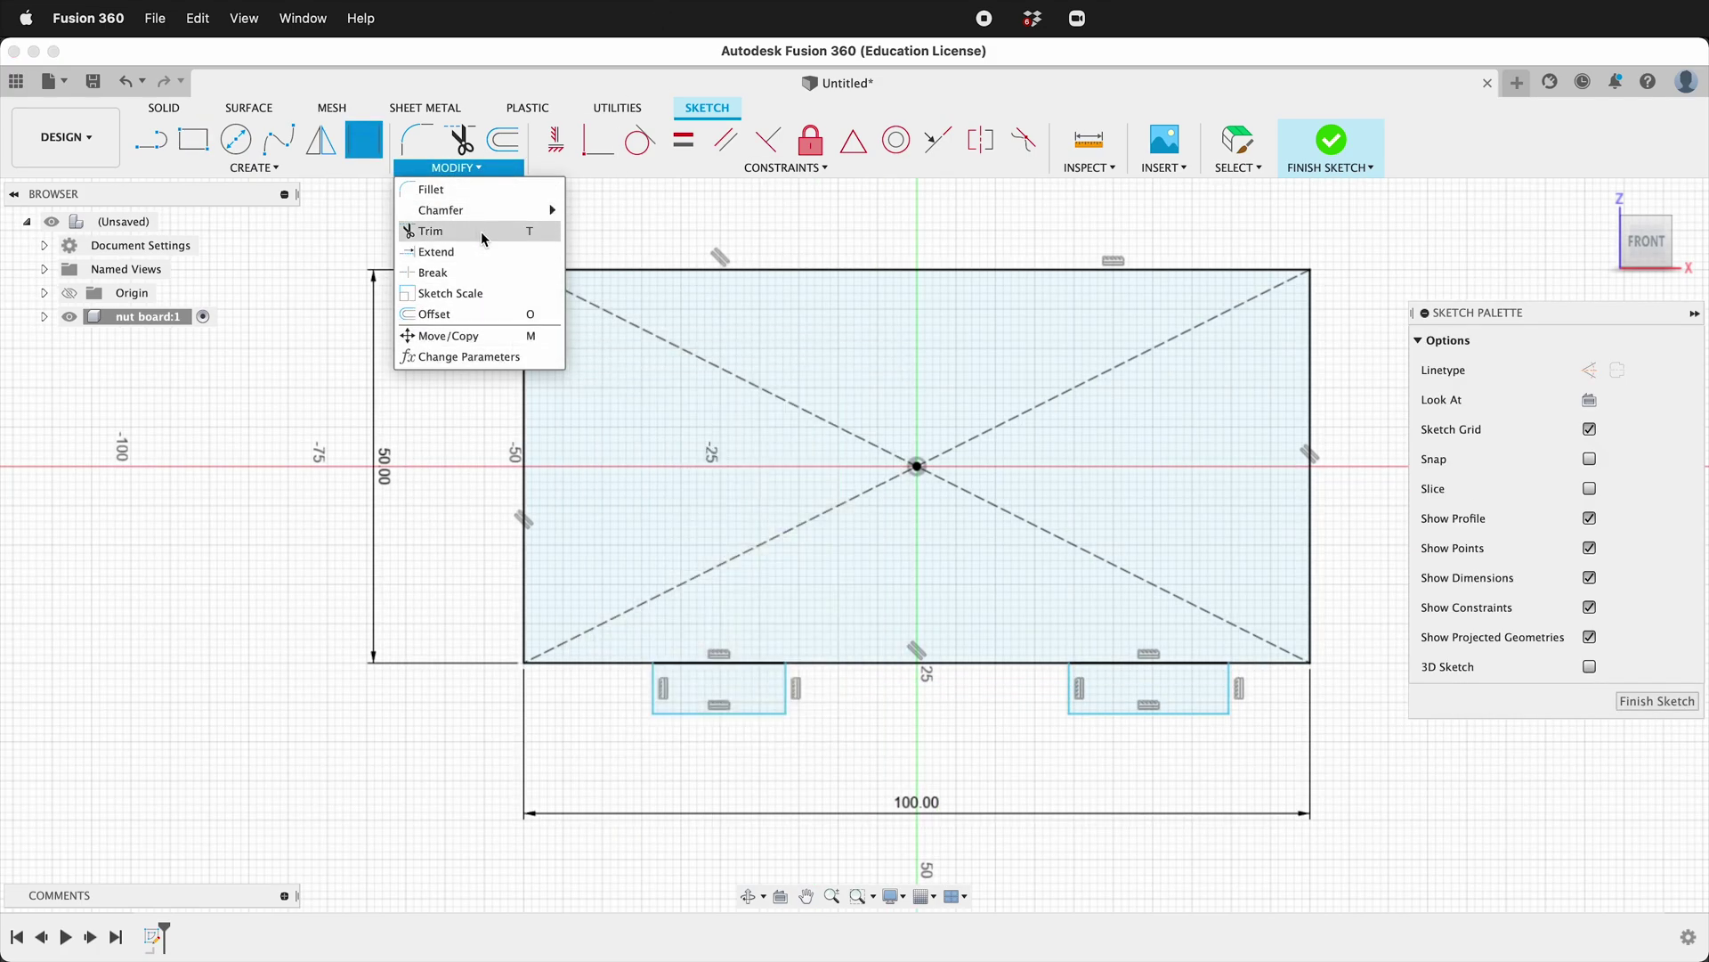
- Add a user parameter 'ply' with a value of 3 mm
{"action": "left_click", "coordinate": [488, 355]}
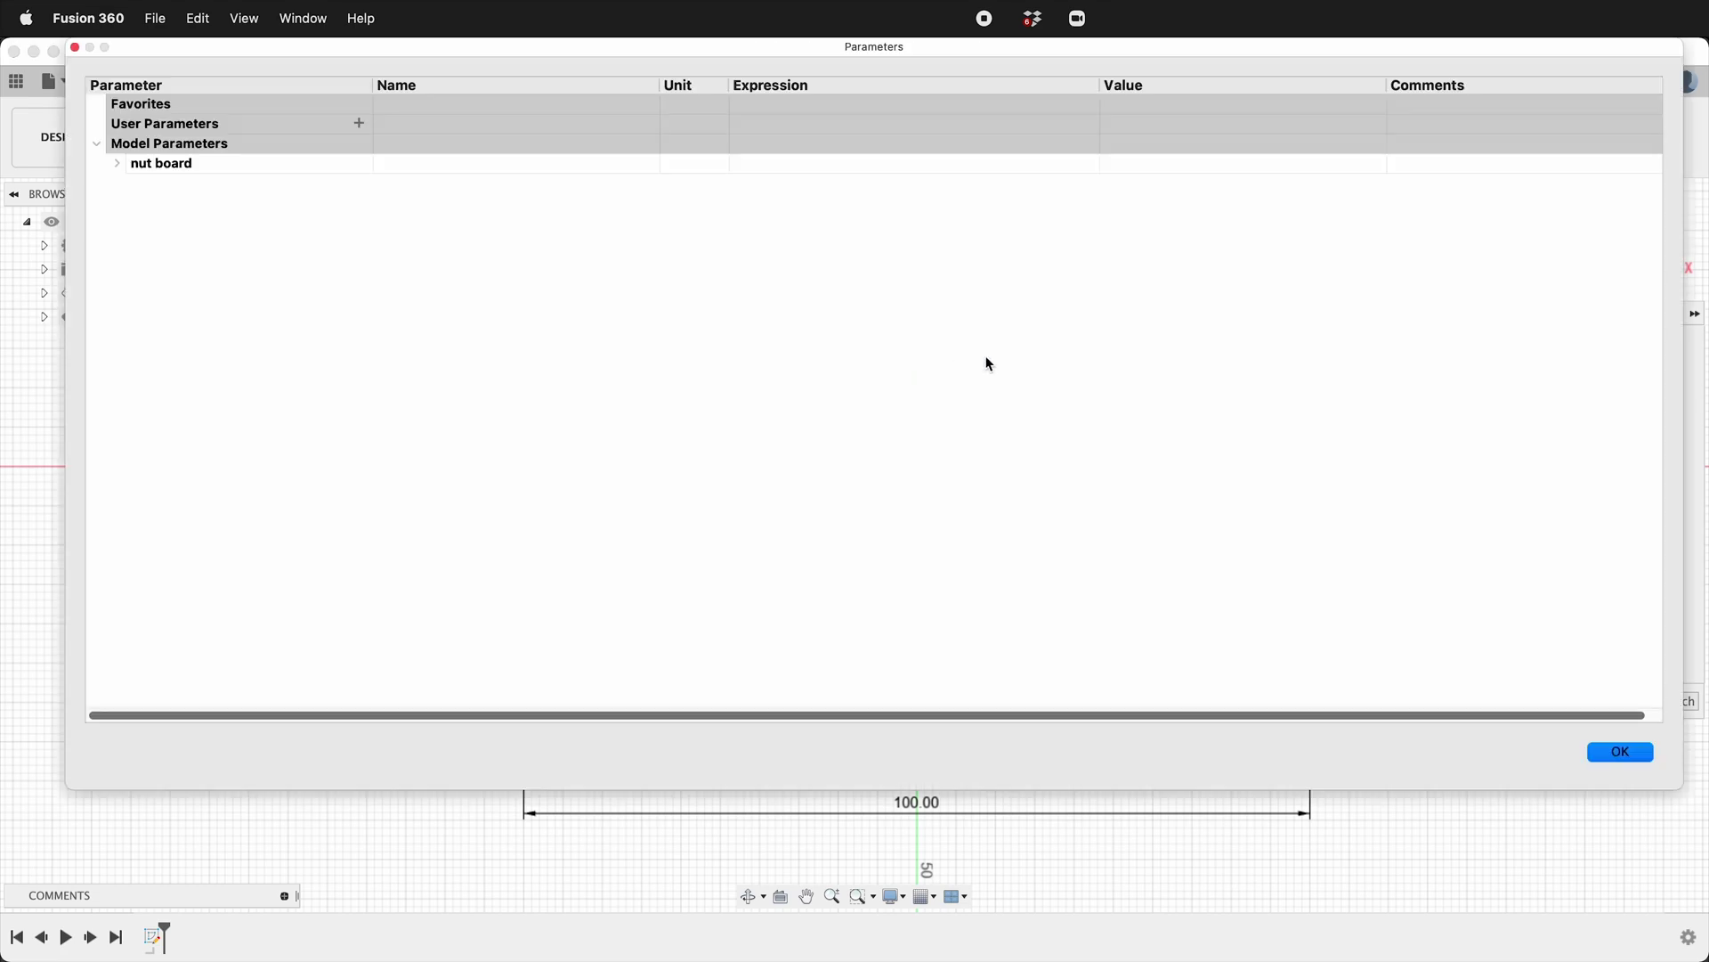
{"action": "left_click", "coordinate": [358, 122]}
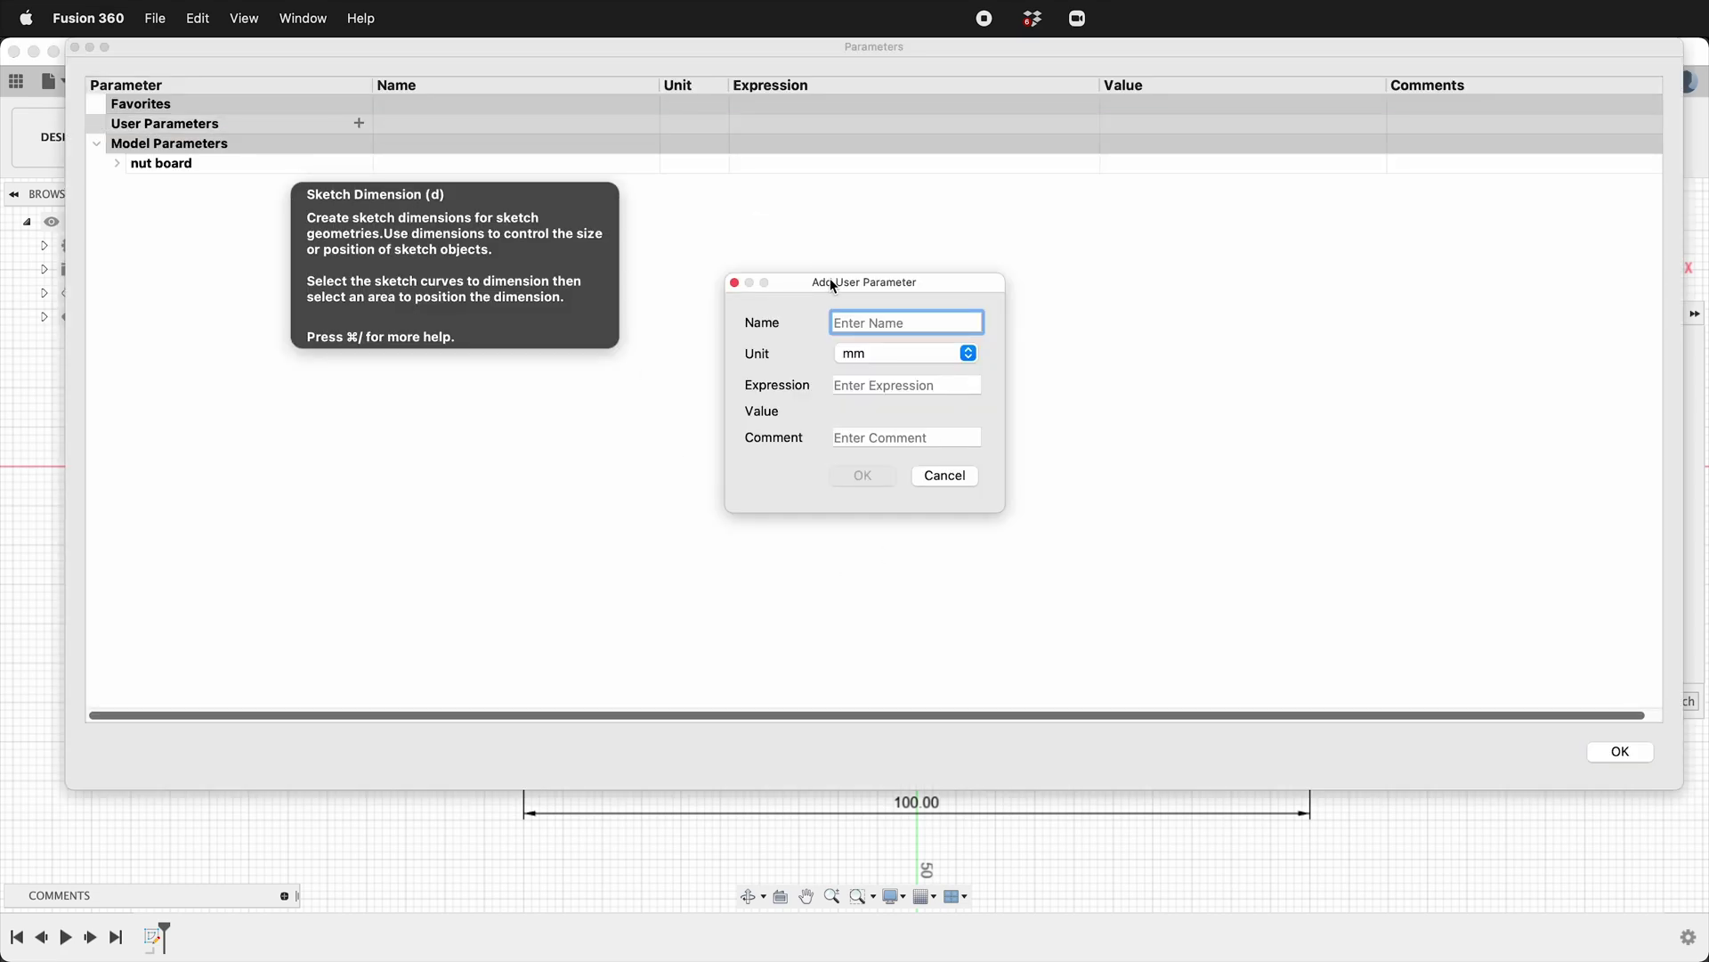
{"action": "type", "text": "ply"}
{"action": "left_click", "coordinate": [857, 385]}
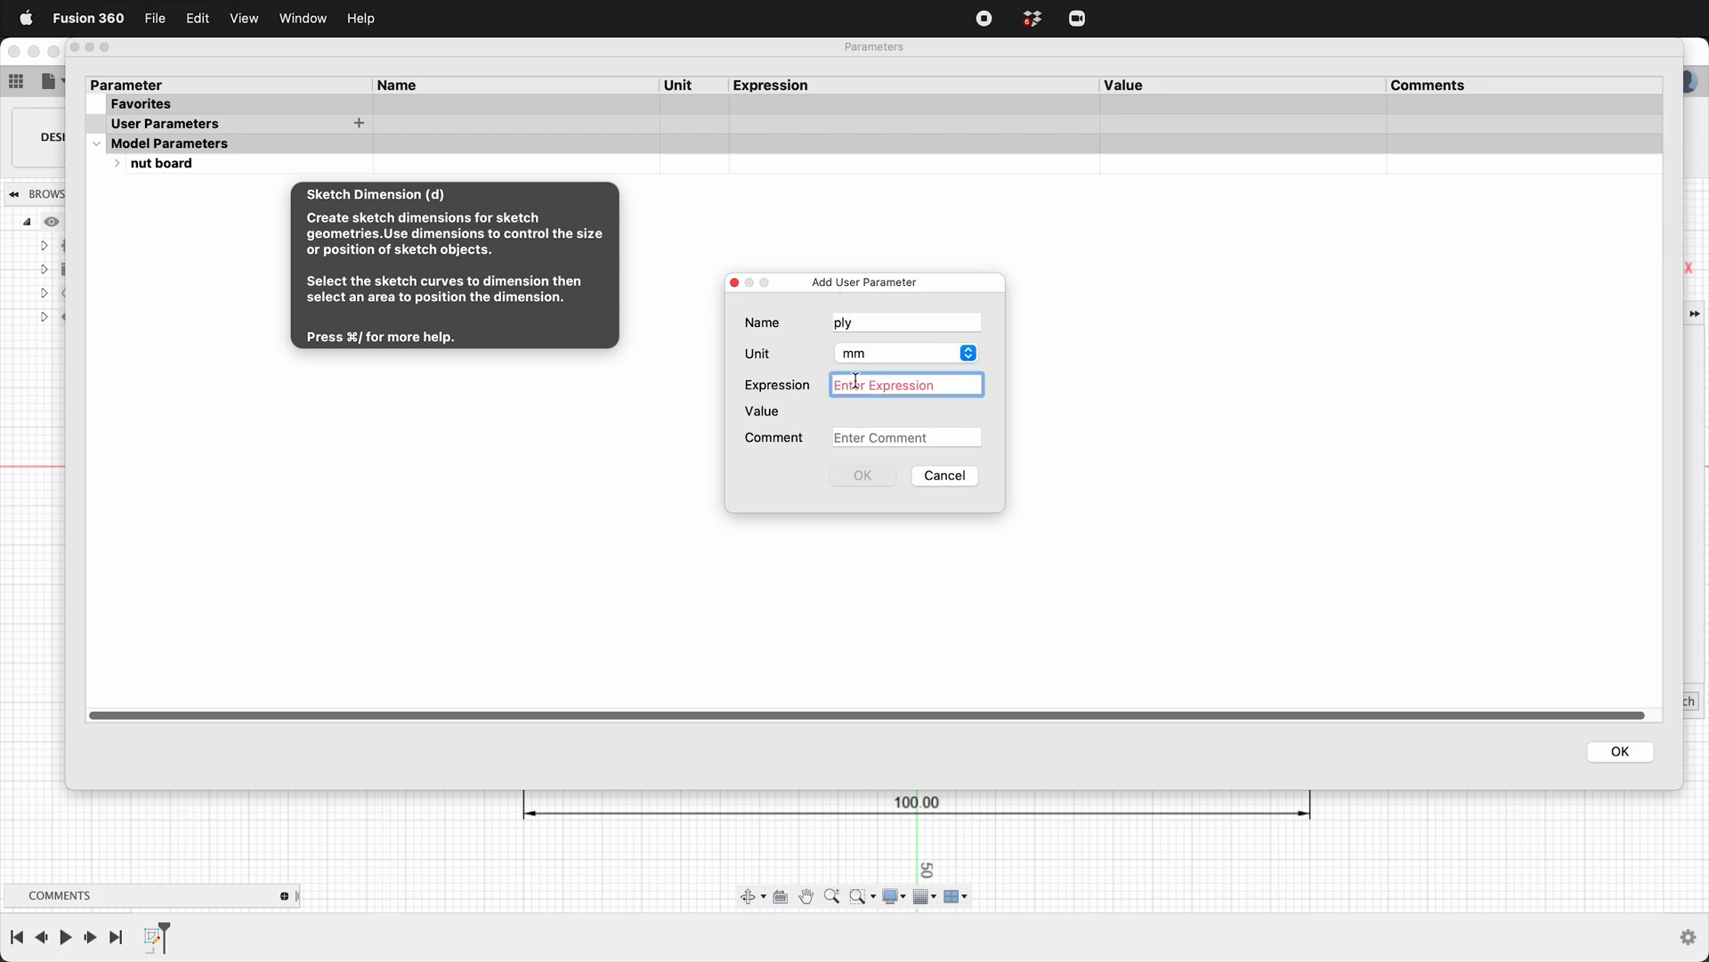
{"action": "type", "text": "3"}
{"action": "left_click", "coordinate": [863, 475]}
- Make the two tab rectangles' bottom edges collinear
{"action": "left_click", "coordinate": [1616, 753]}
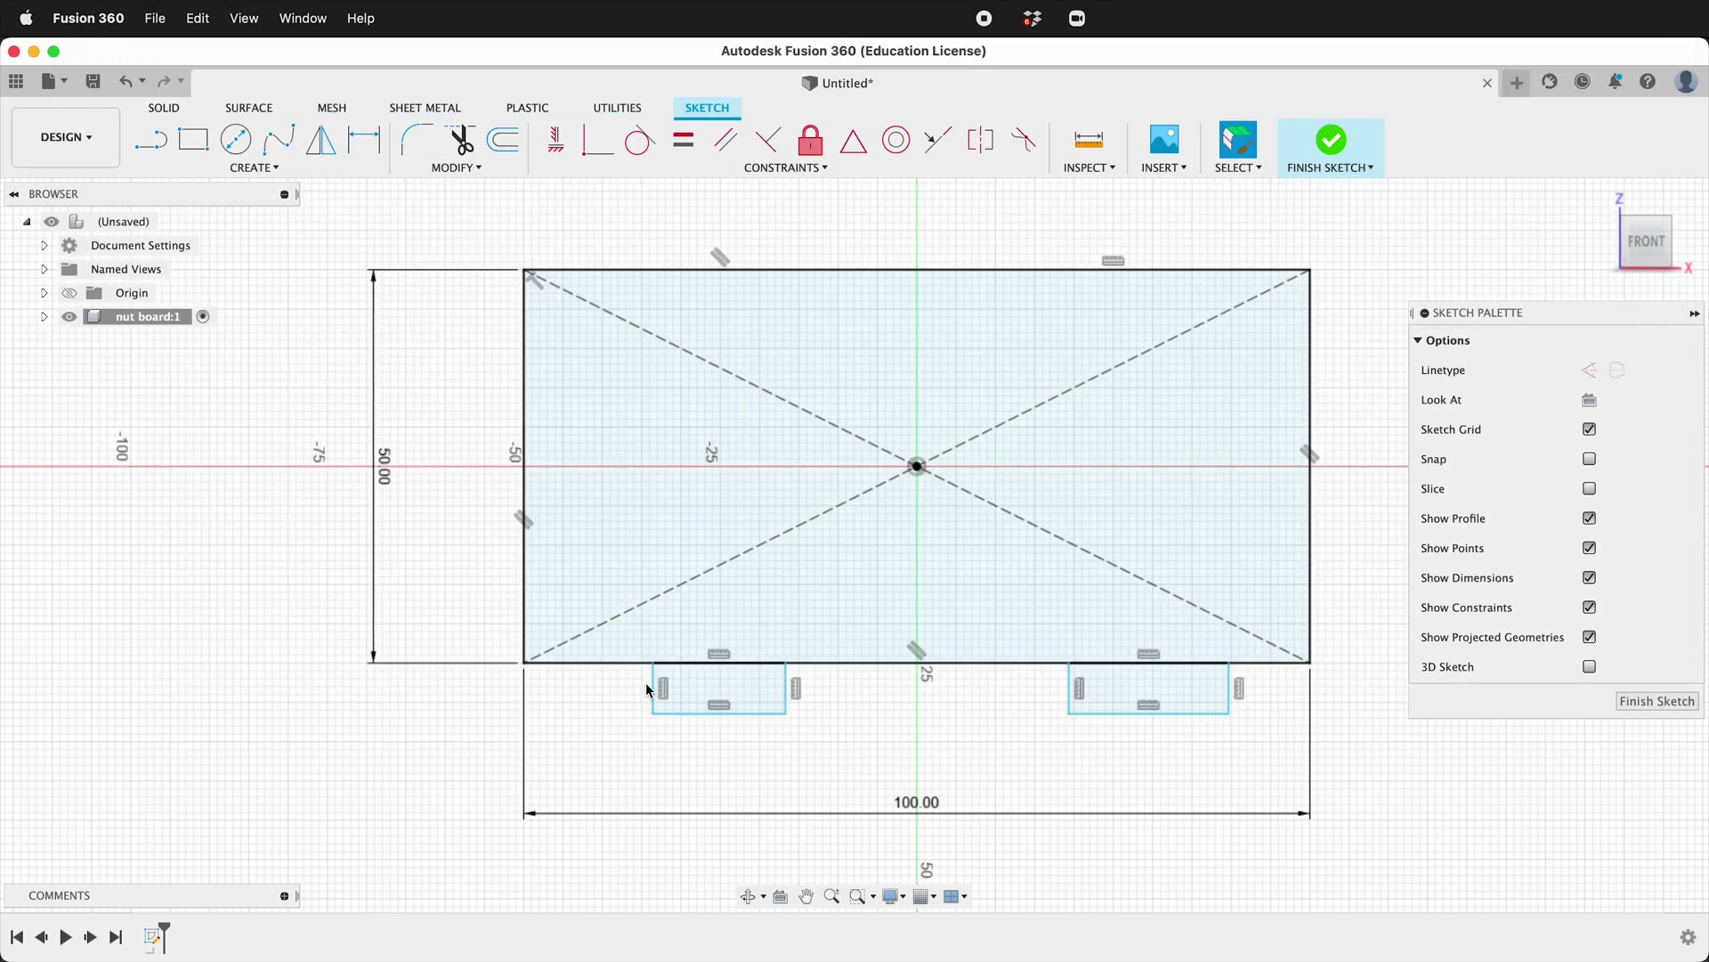
{"action": "left_click", "coordinate": [730, 712]}
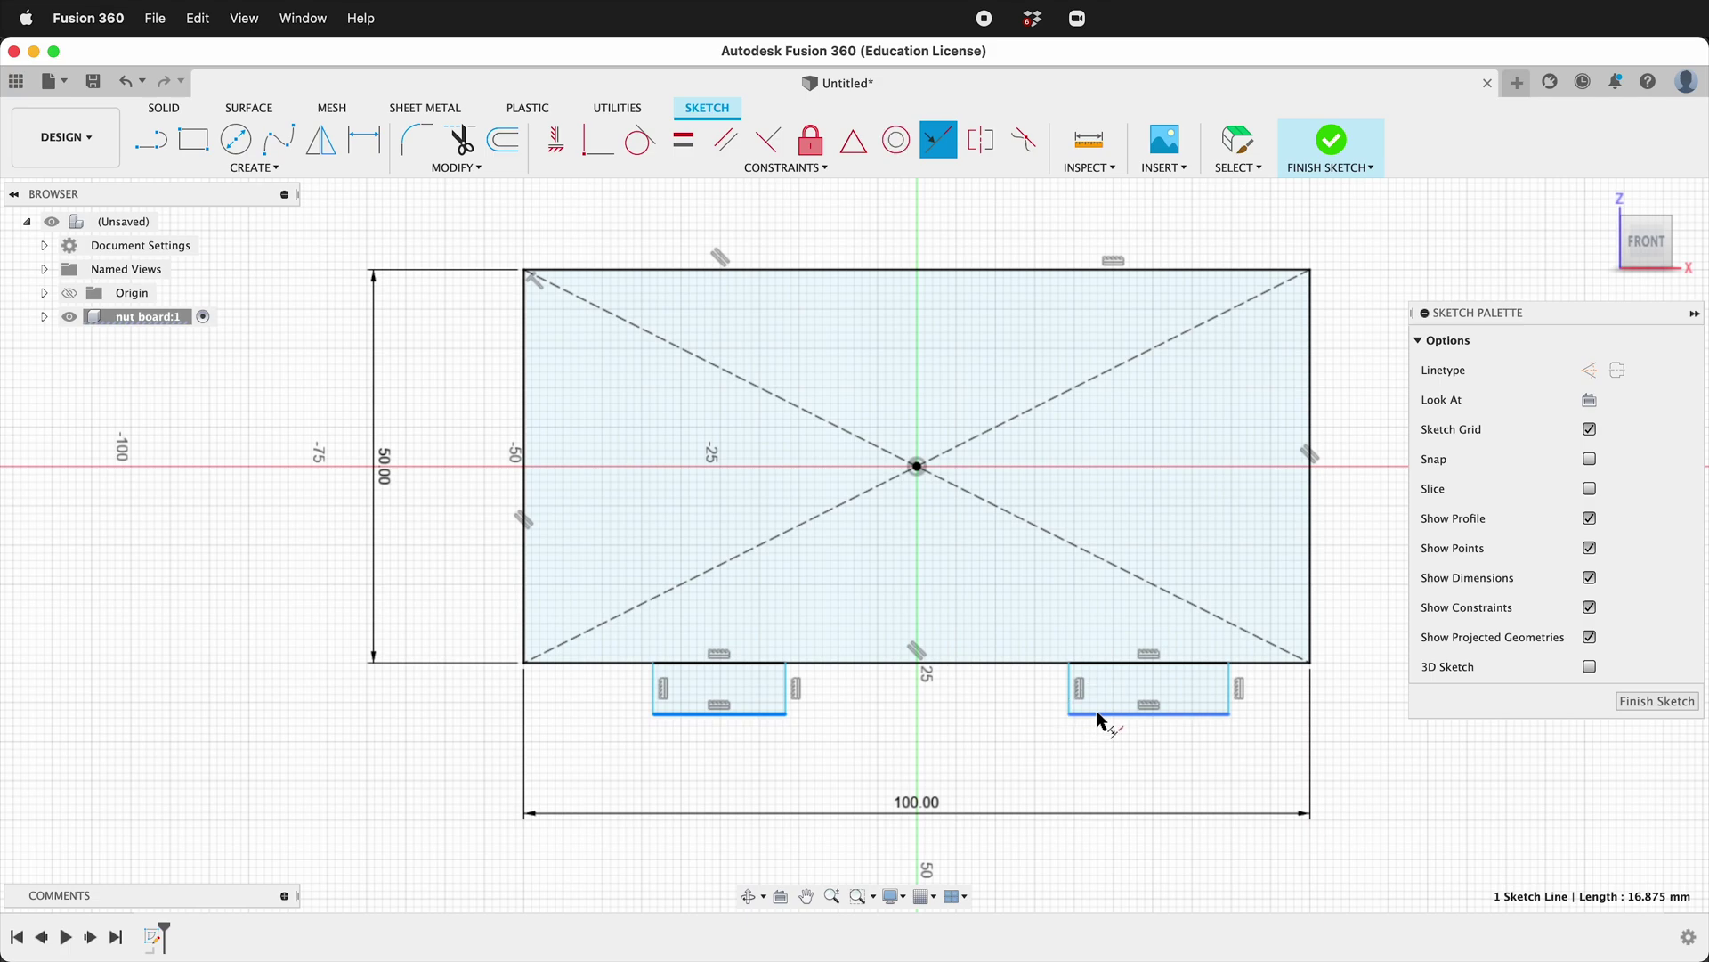
{"action": "left_click", "coordinate": [1104, 713]}
- Dimension the left tab's height with the ply parameter, giving 3 mm
{"action": "key", "text": "d"}
{"action": "left_click", "coordinate": [653, 690]}
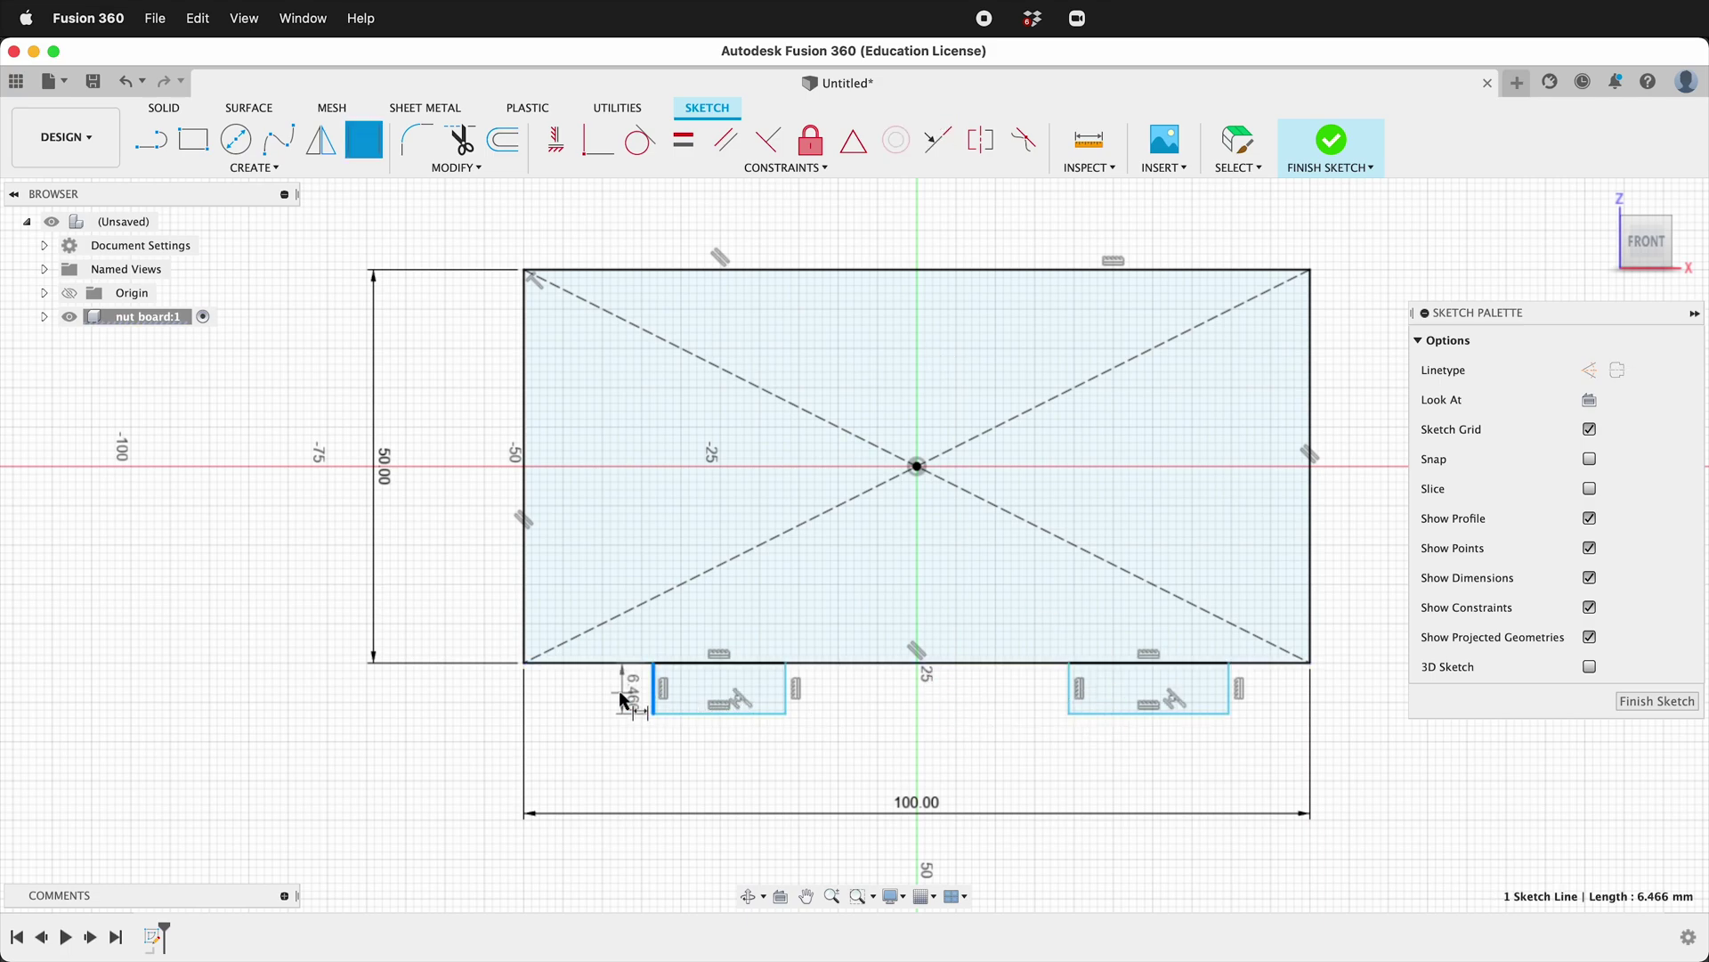
{"action": "left_click", "coordinate": [622, 691]}
{"action": "type", "text": "ply"}
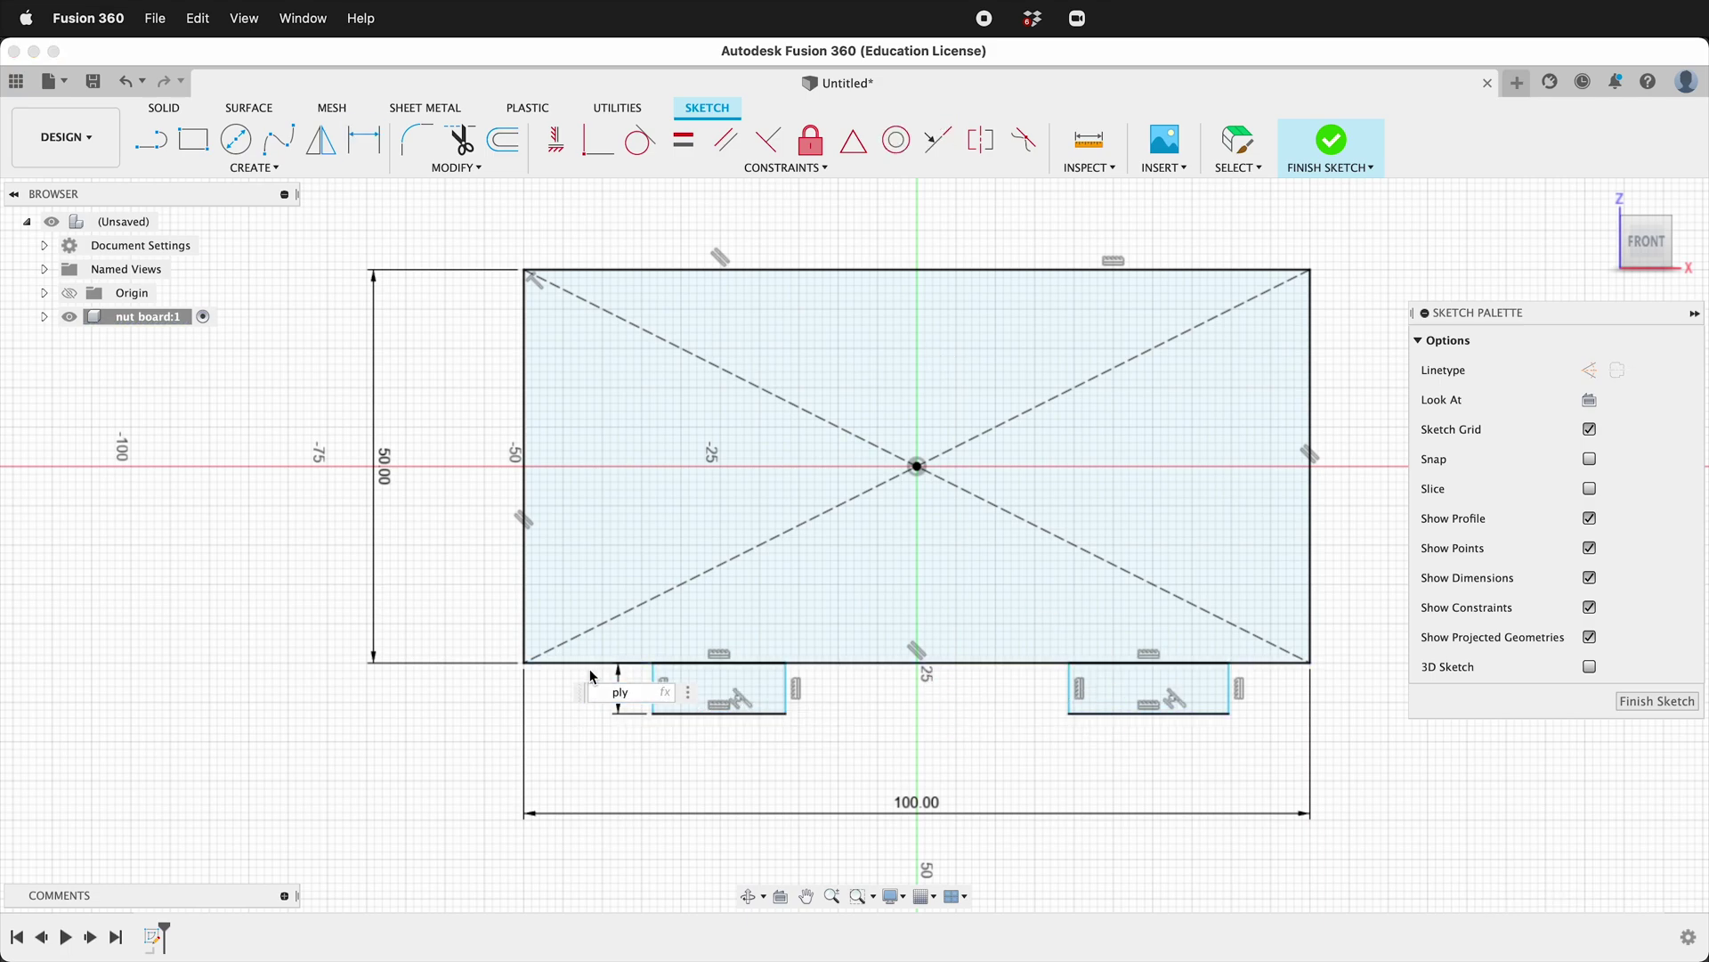
{"action": "key", "text": "Return"}
{"action": "scroll", "coordinate": [685, 707], "scroll_direction": "up", "scroll_amount": 3}
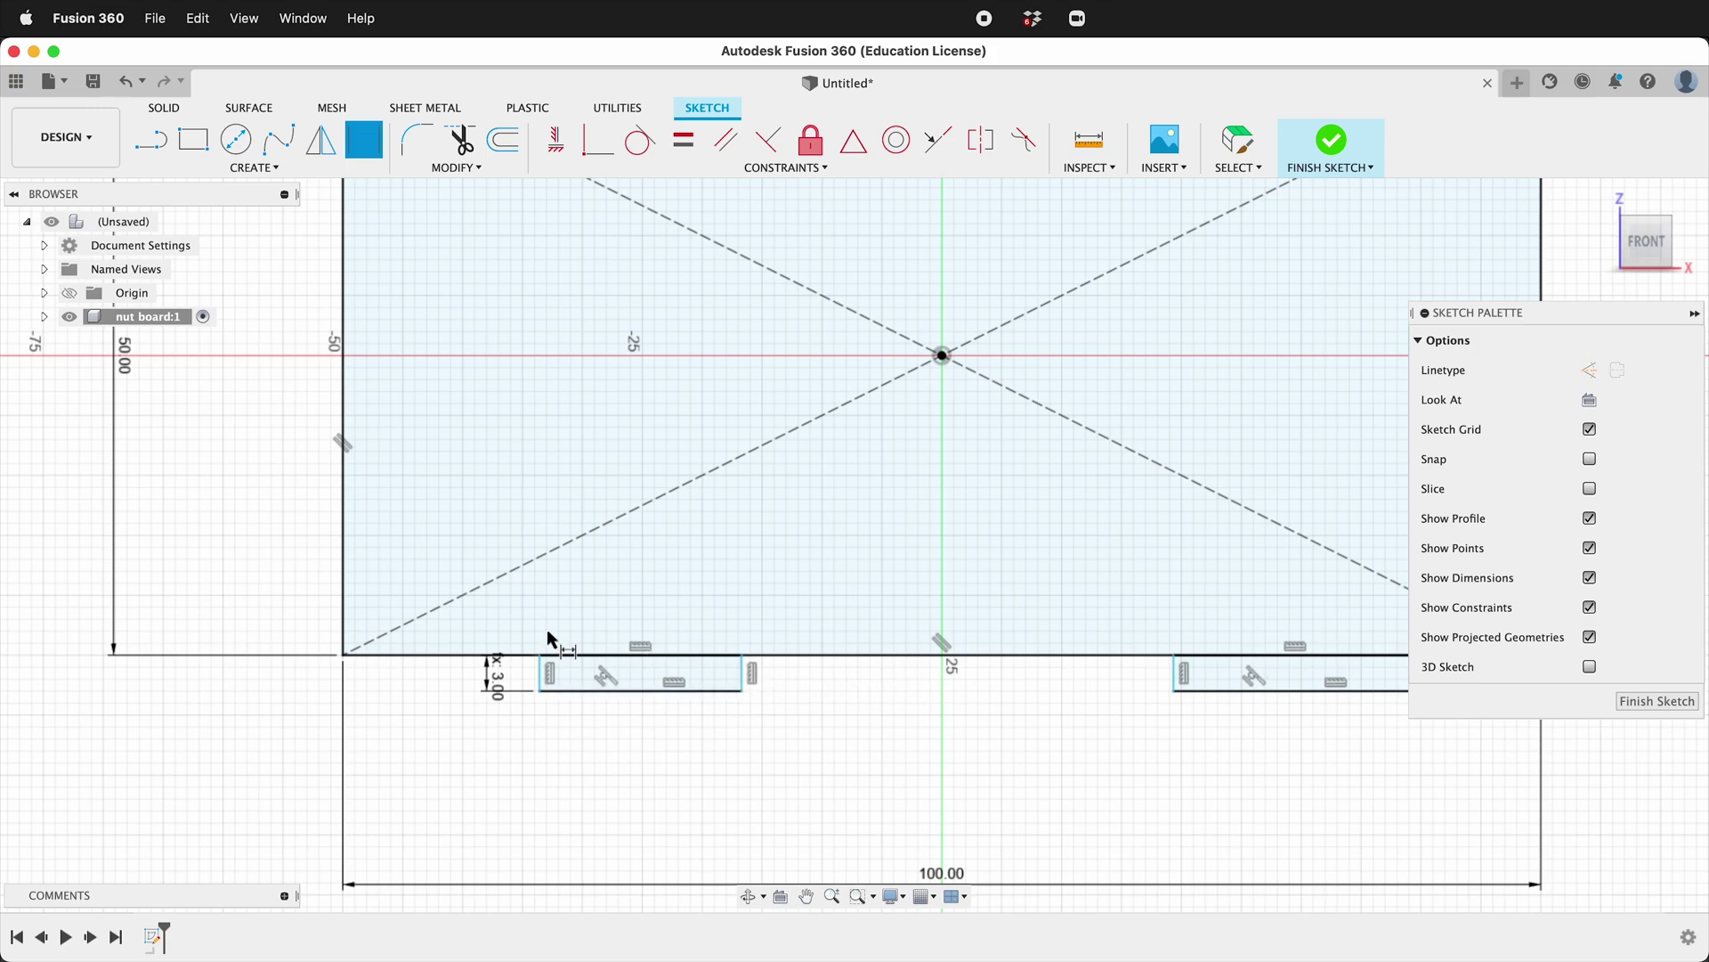
{"action": "scroll", "coordinate": [534, 657], "scroll_direction": "down", "scroll_amount": 3}
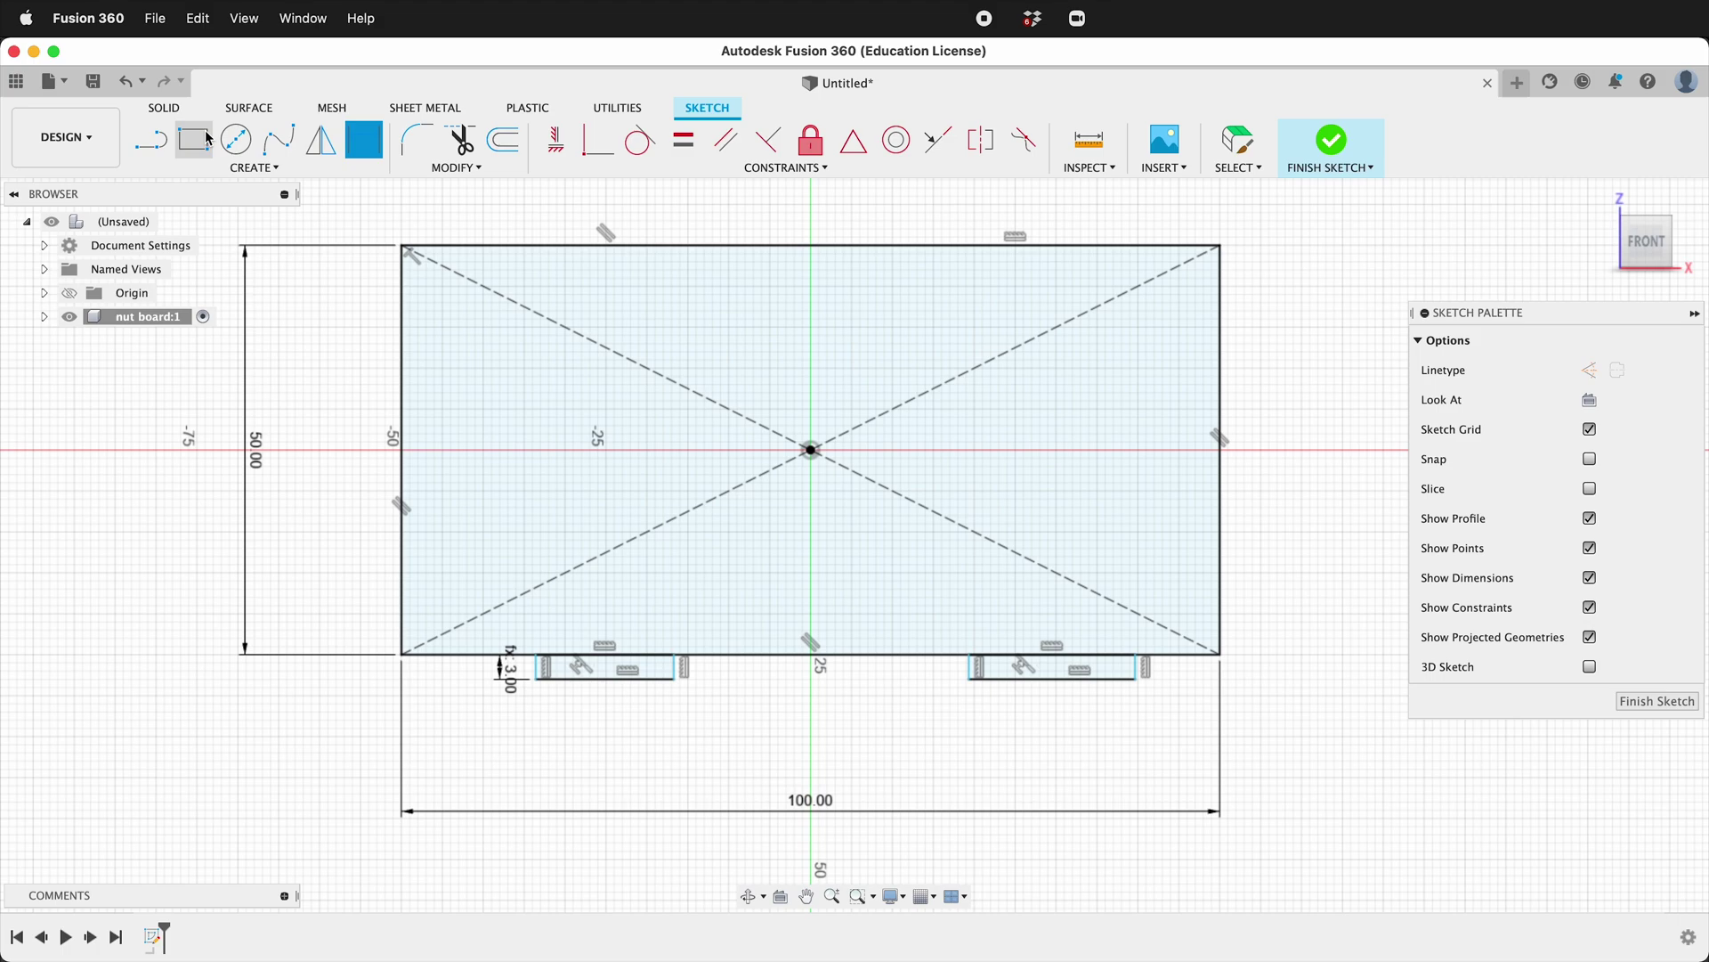
- Draw construction lines across the slots out to both board edges
{"action": "left_click", "coordinate": [158, 145]}
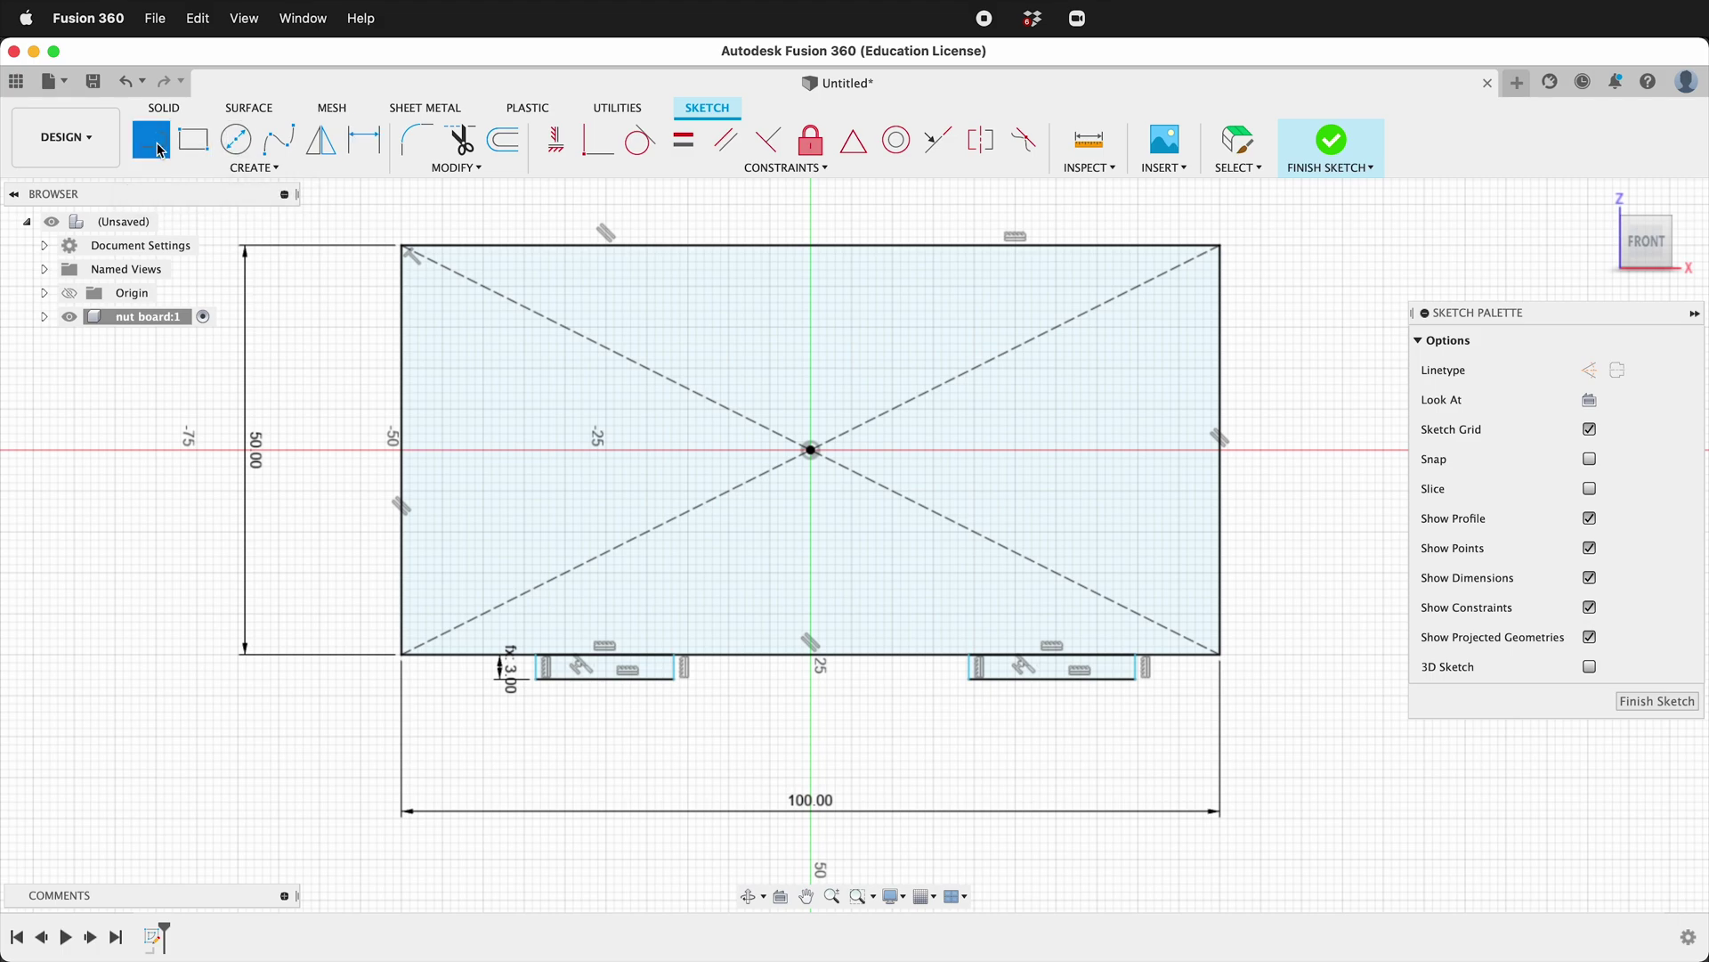
{"action": "left_click", "coordinate": [1589, 372]}
{"action": "scroll", "coordinate": [691, 694], "scroll_direction": "up", "scroll_amount": 5}
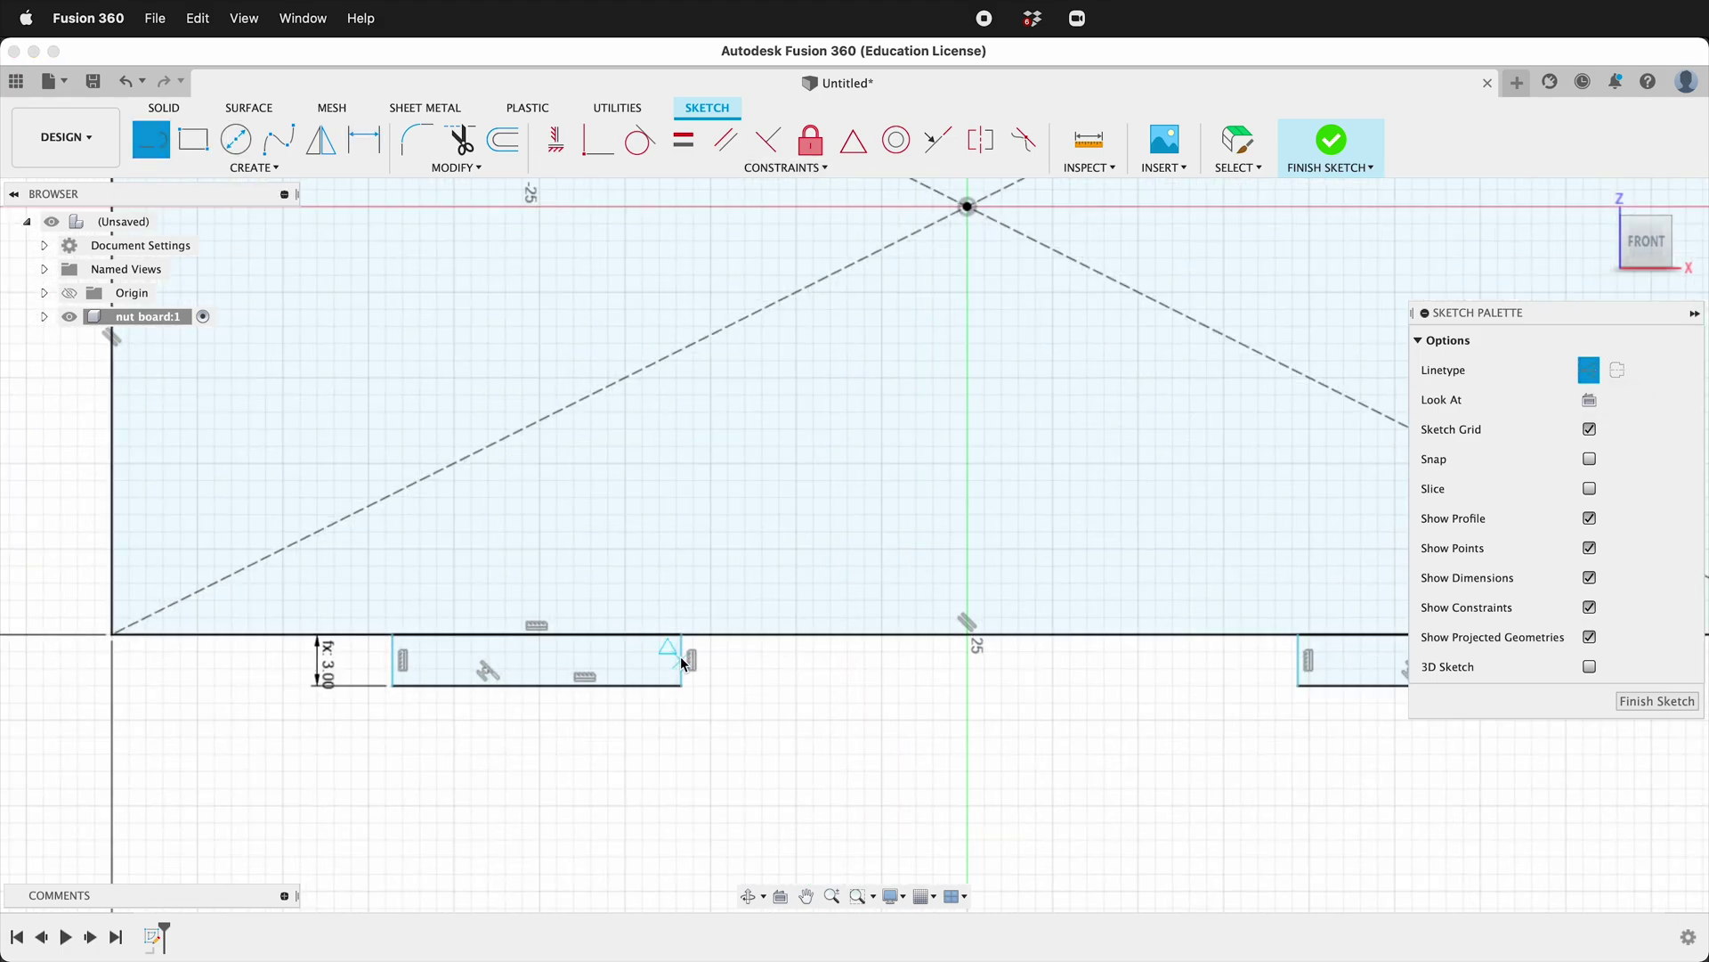
{"action": "left_click", "coordinate": [688, 663]}
{"action": "left_click", "coordinate": [1298, 660]}
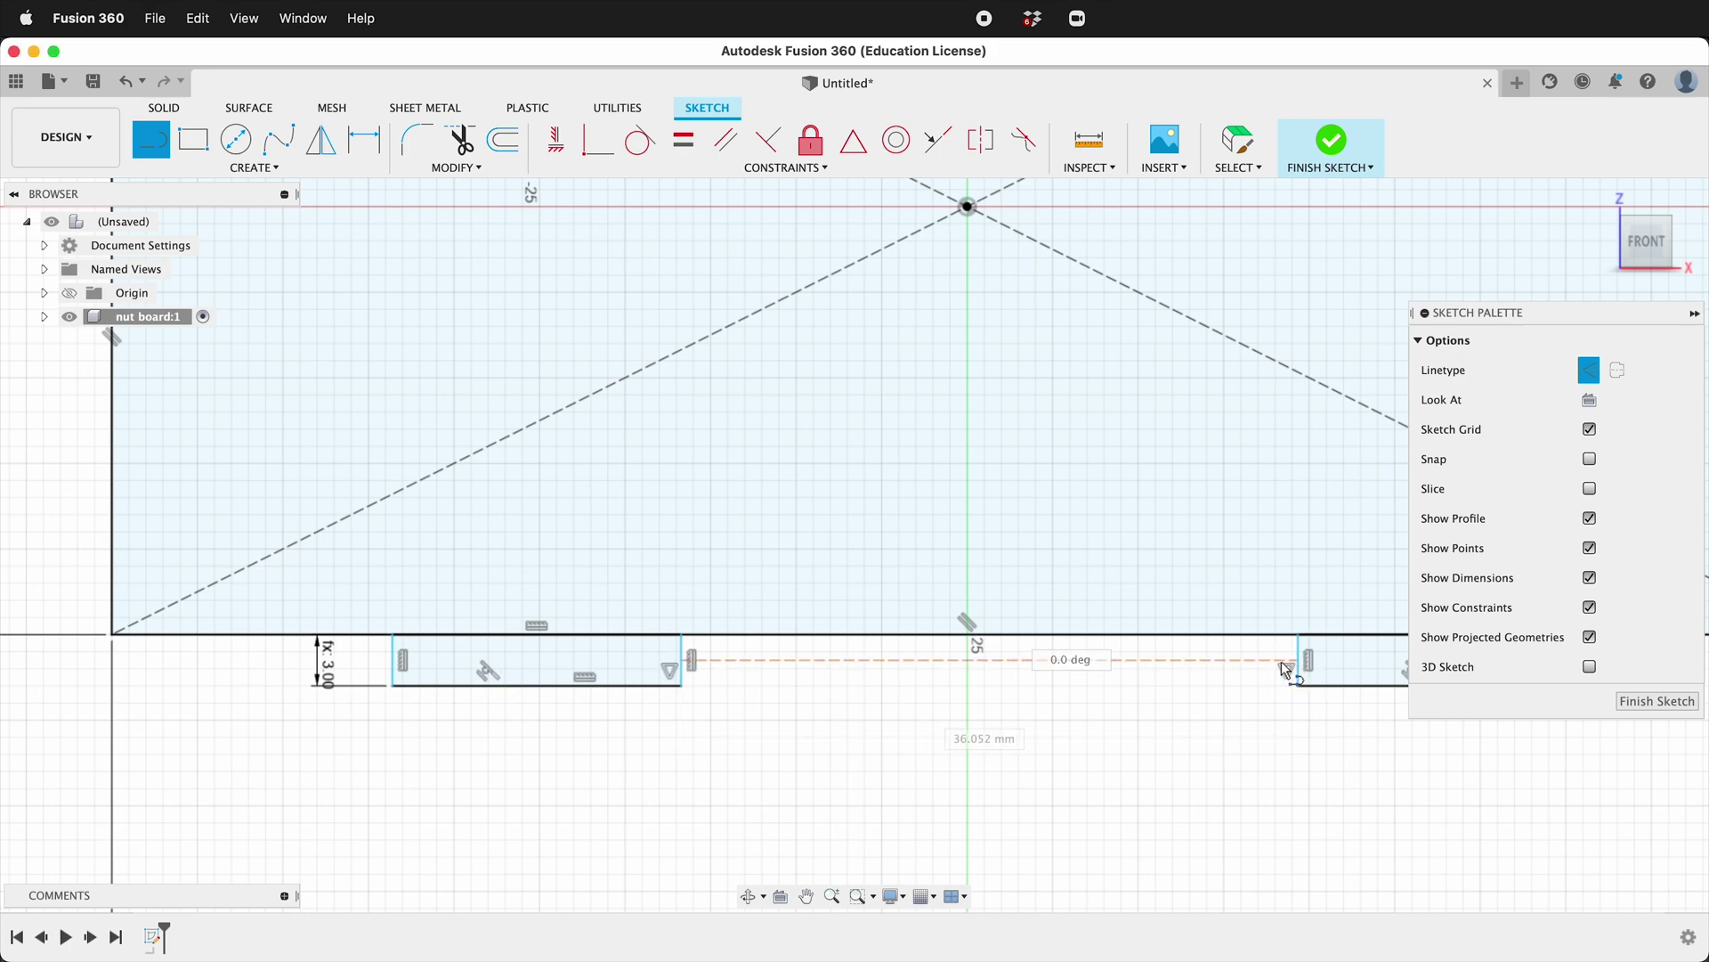
{"action": "scroll", "coordinate": [700, 677], "scroll_direction": "down", "scroll_amount": 4}
{"action": "left_click", "coordinate": [1242, 666]}
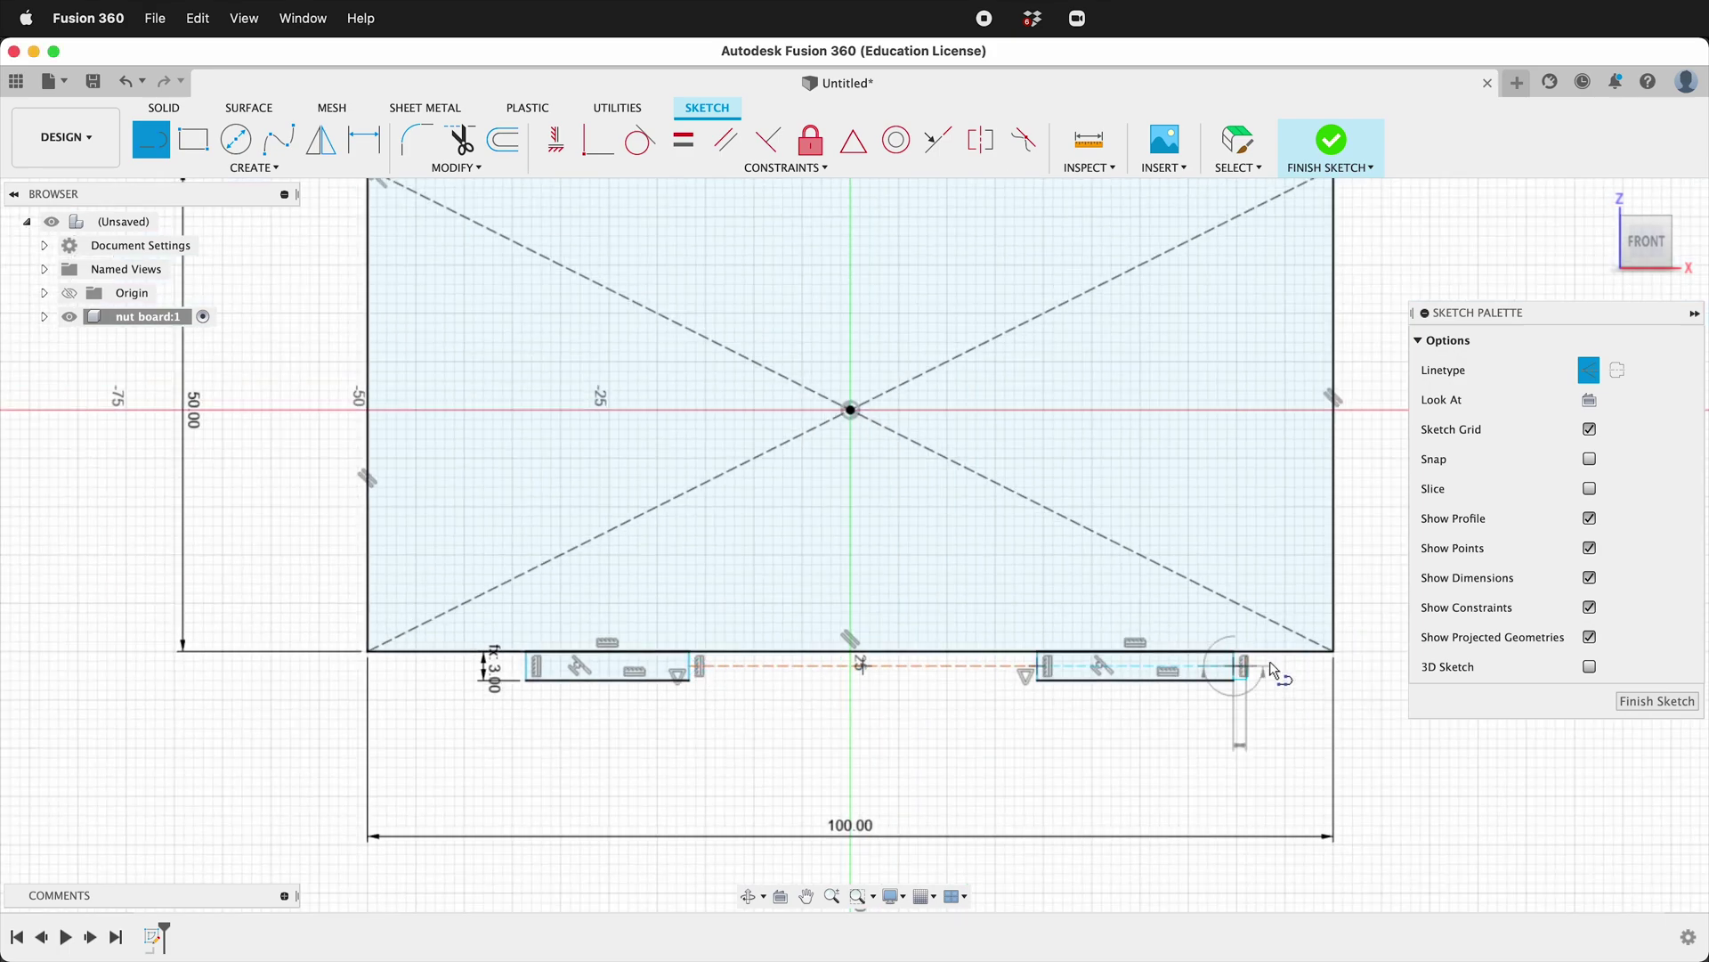
{"action": "left_click", "coordinate": [1329, 666]}
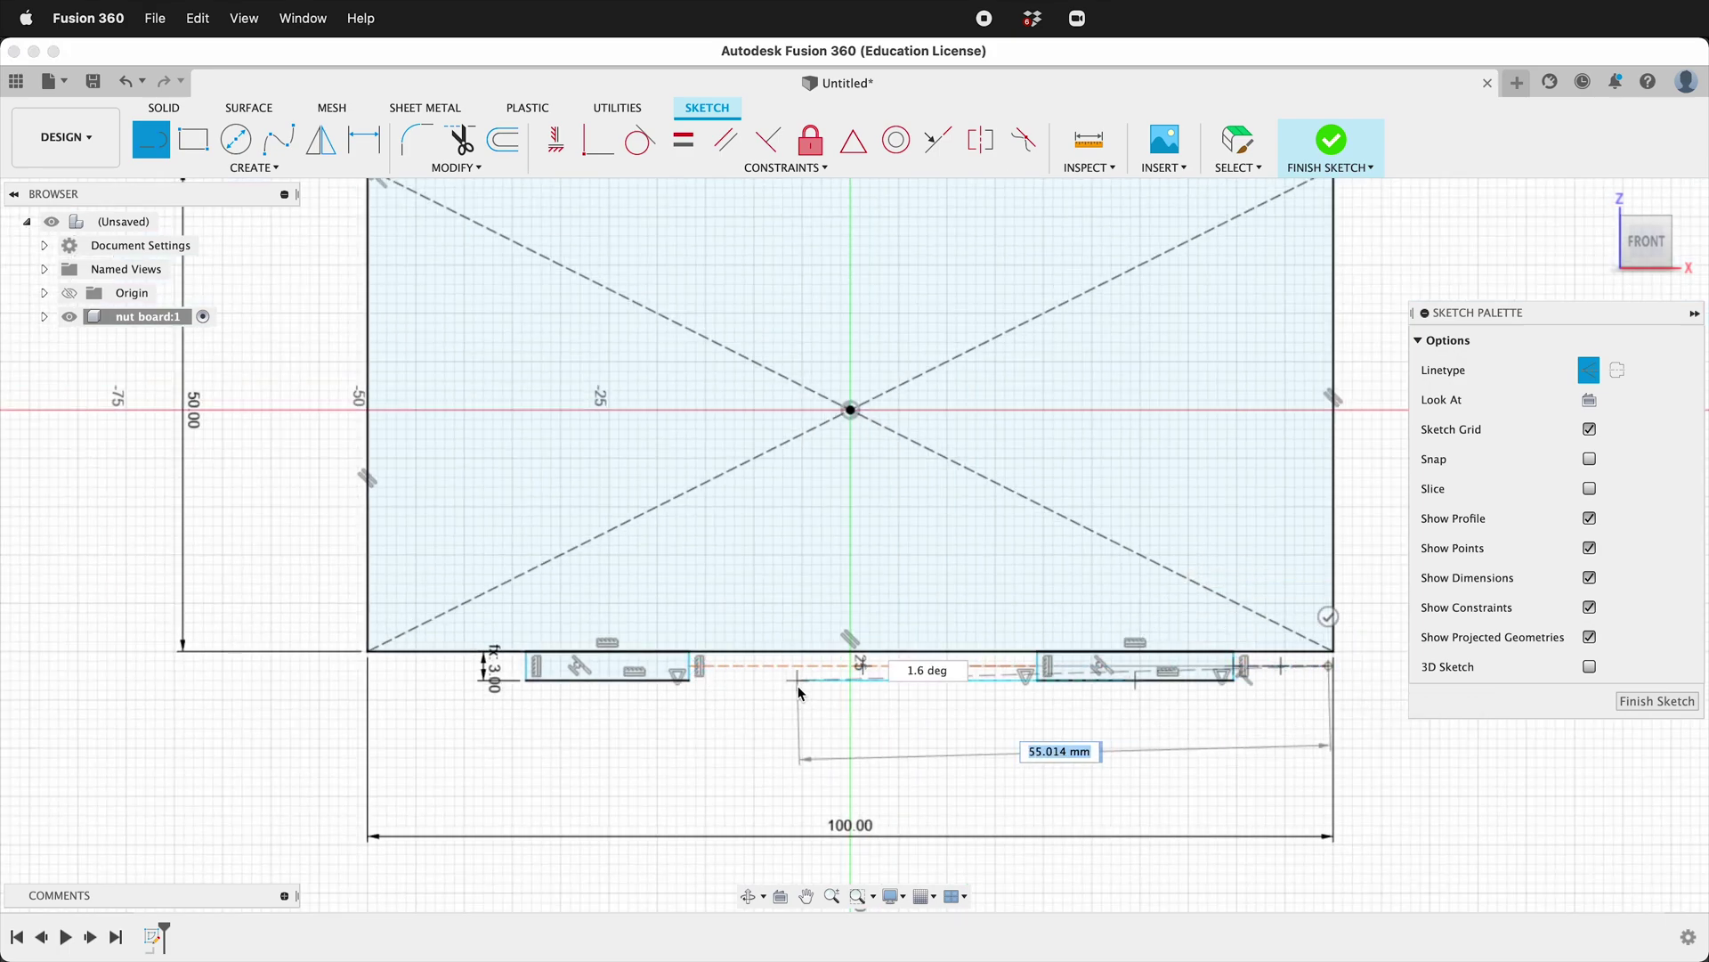
{"action": "key", "text": "Escape"}
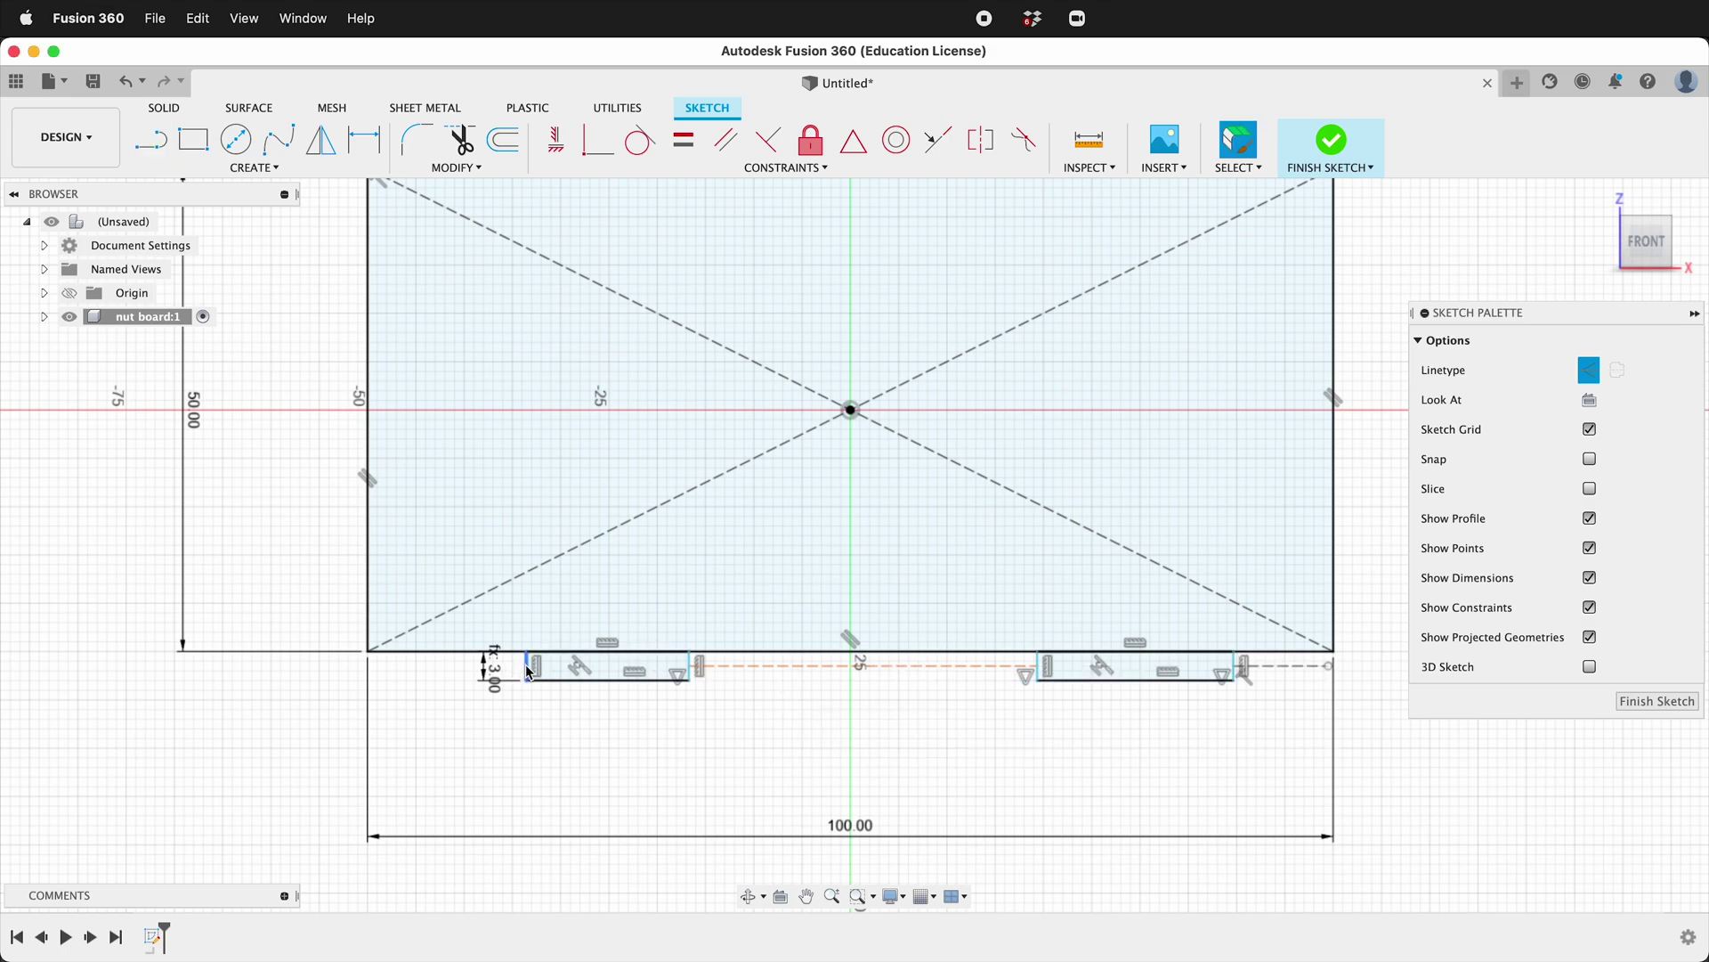
{"action": "key", "text": "l"}
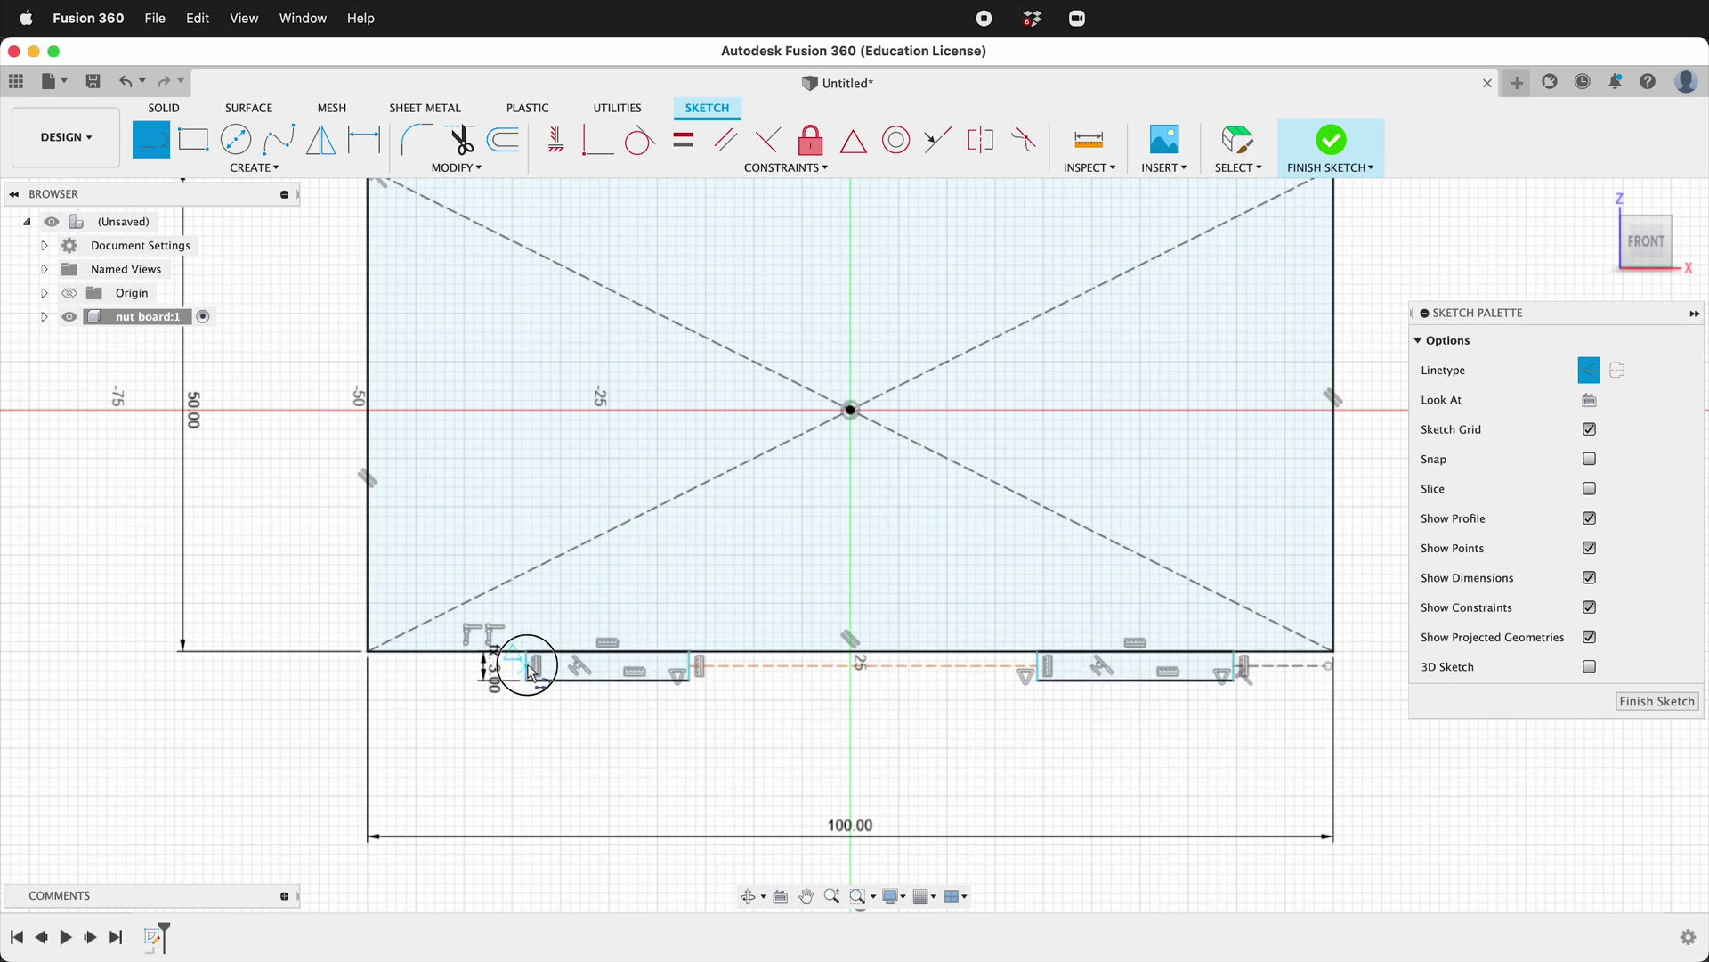
{"action": "left_click", "coordinate": [528, 667]}
{"action": "left_click", "coordinate": [374, 666]}
{"action": "key", "text": "Escape"}
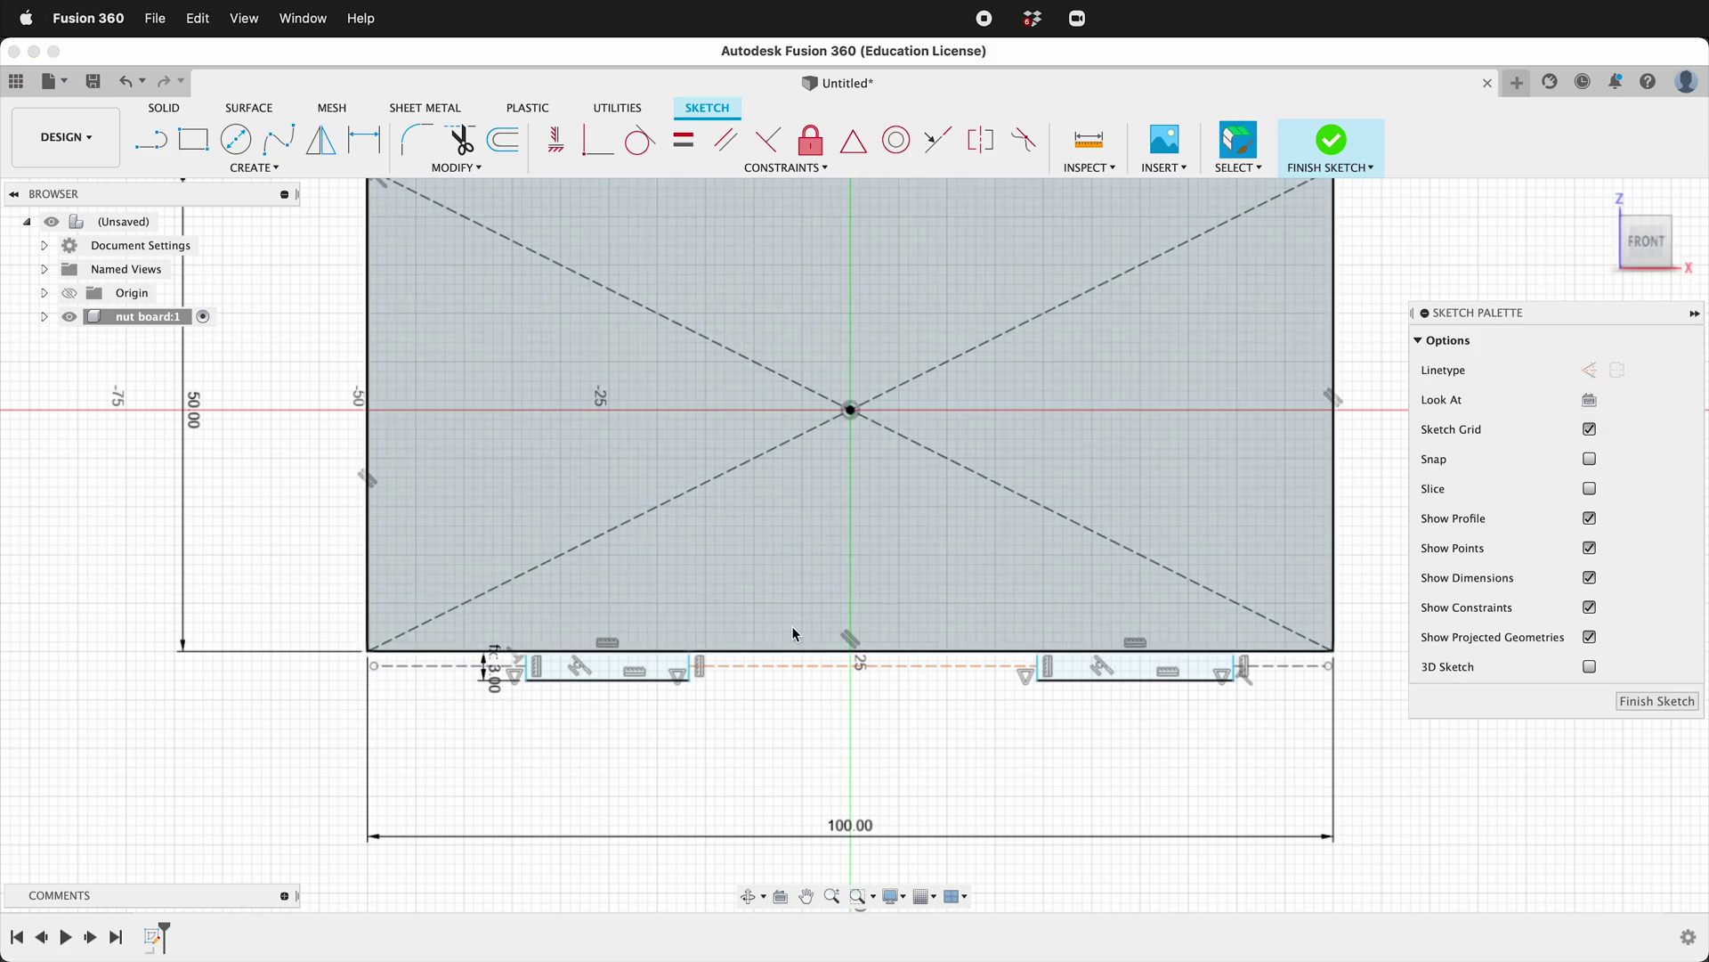
- Make the construction lines horizontal and align their ends under the board's bottom corners
{"action": "left_click", "coordinate": [422, 673]}
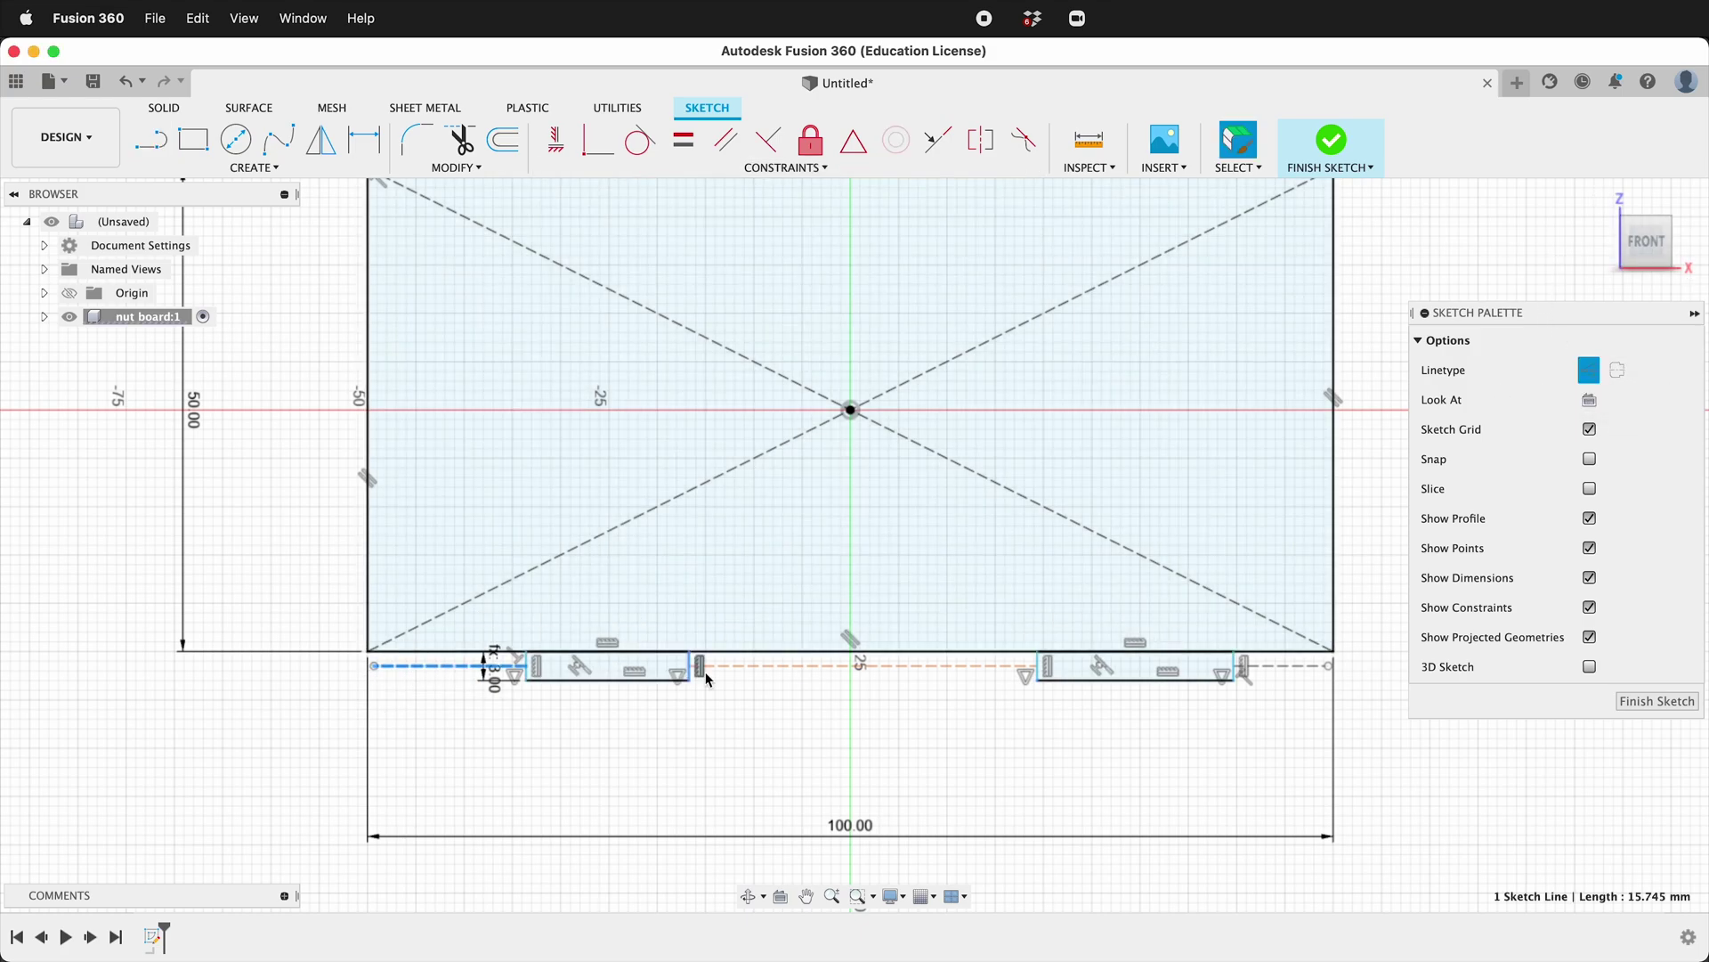
{"action": "left_click", "coordinate": [742, 669], "text": "shift"}
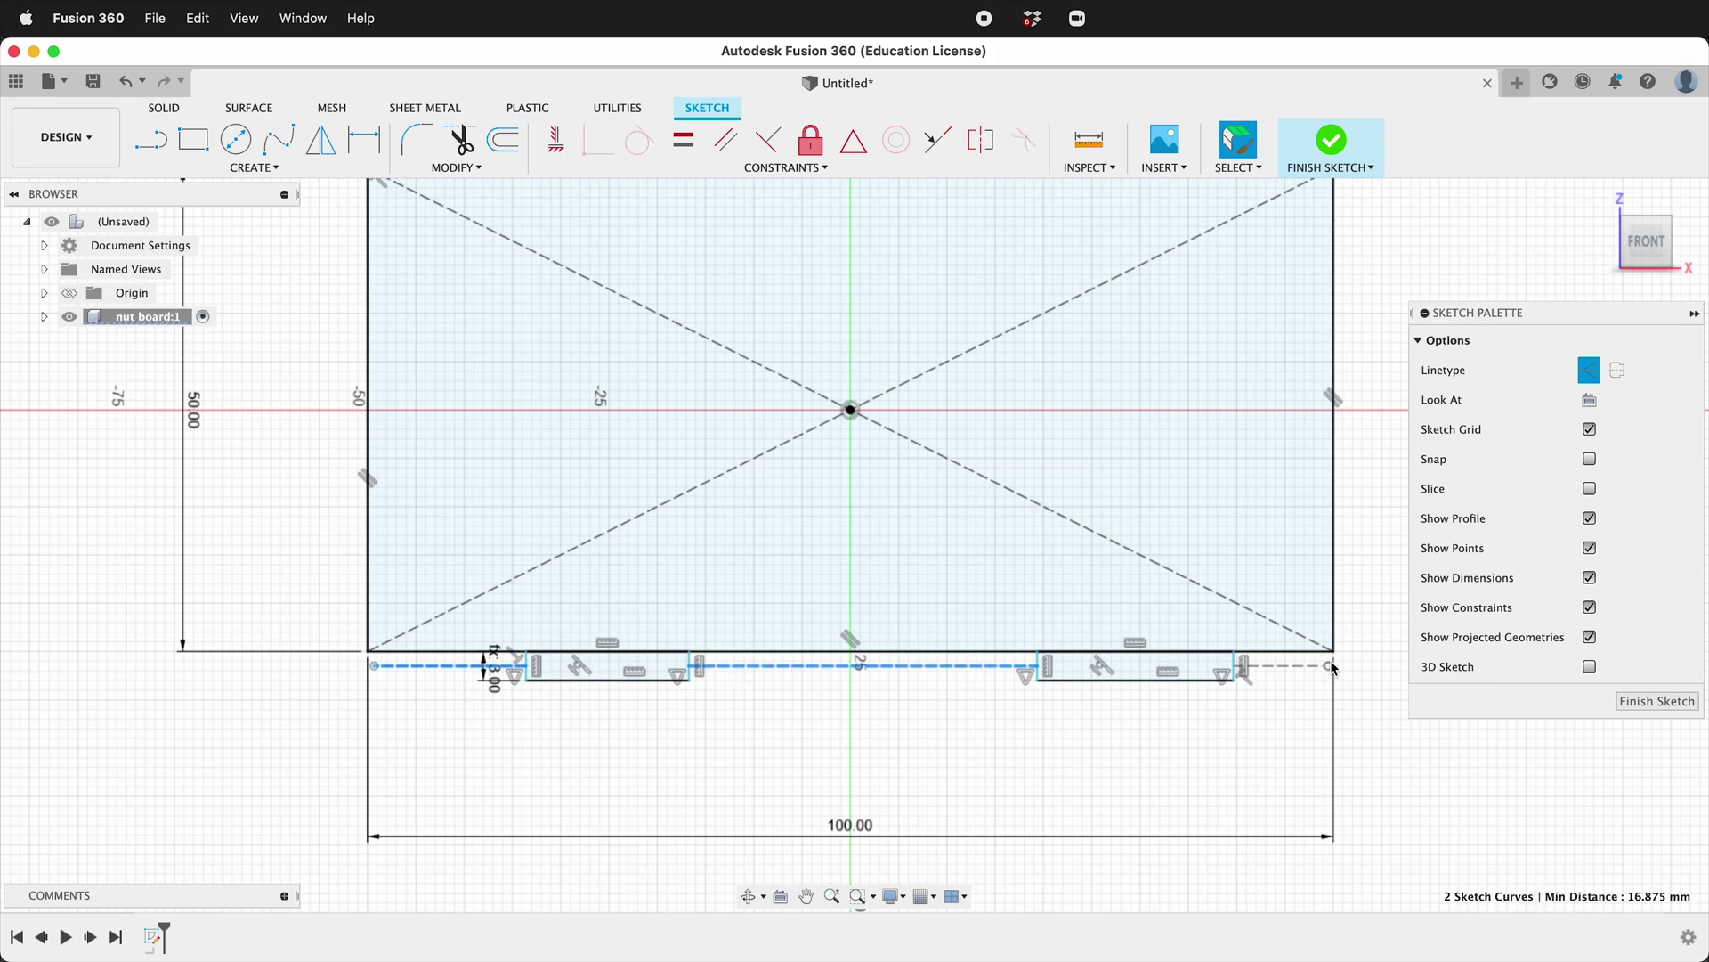
{"action": "left_click", "coordinate": [1305, 668], "text": "shift"}
{"action": "left_click", "coordinate": [683, 139]}
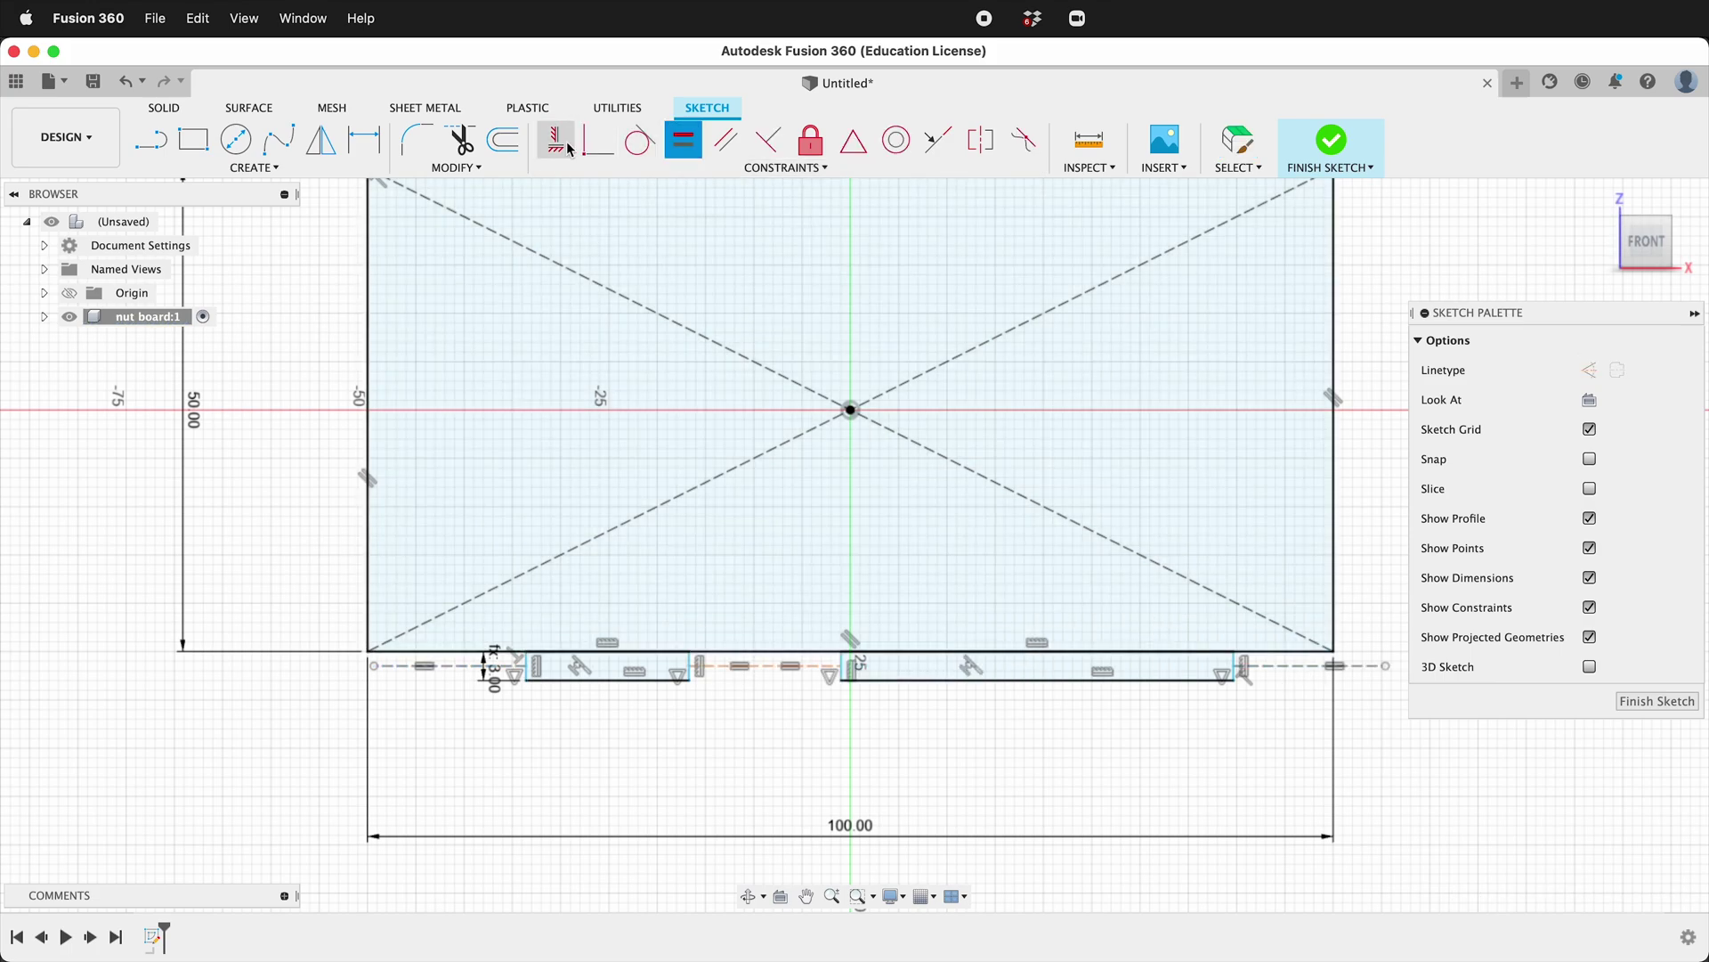
{"action": "left_click", "coordinate": [554, 138]}
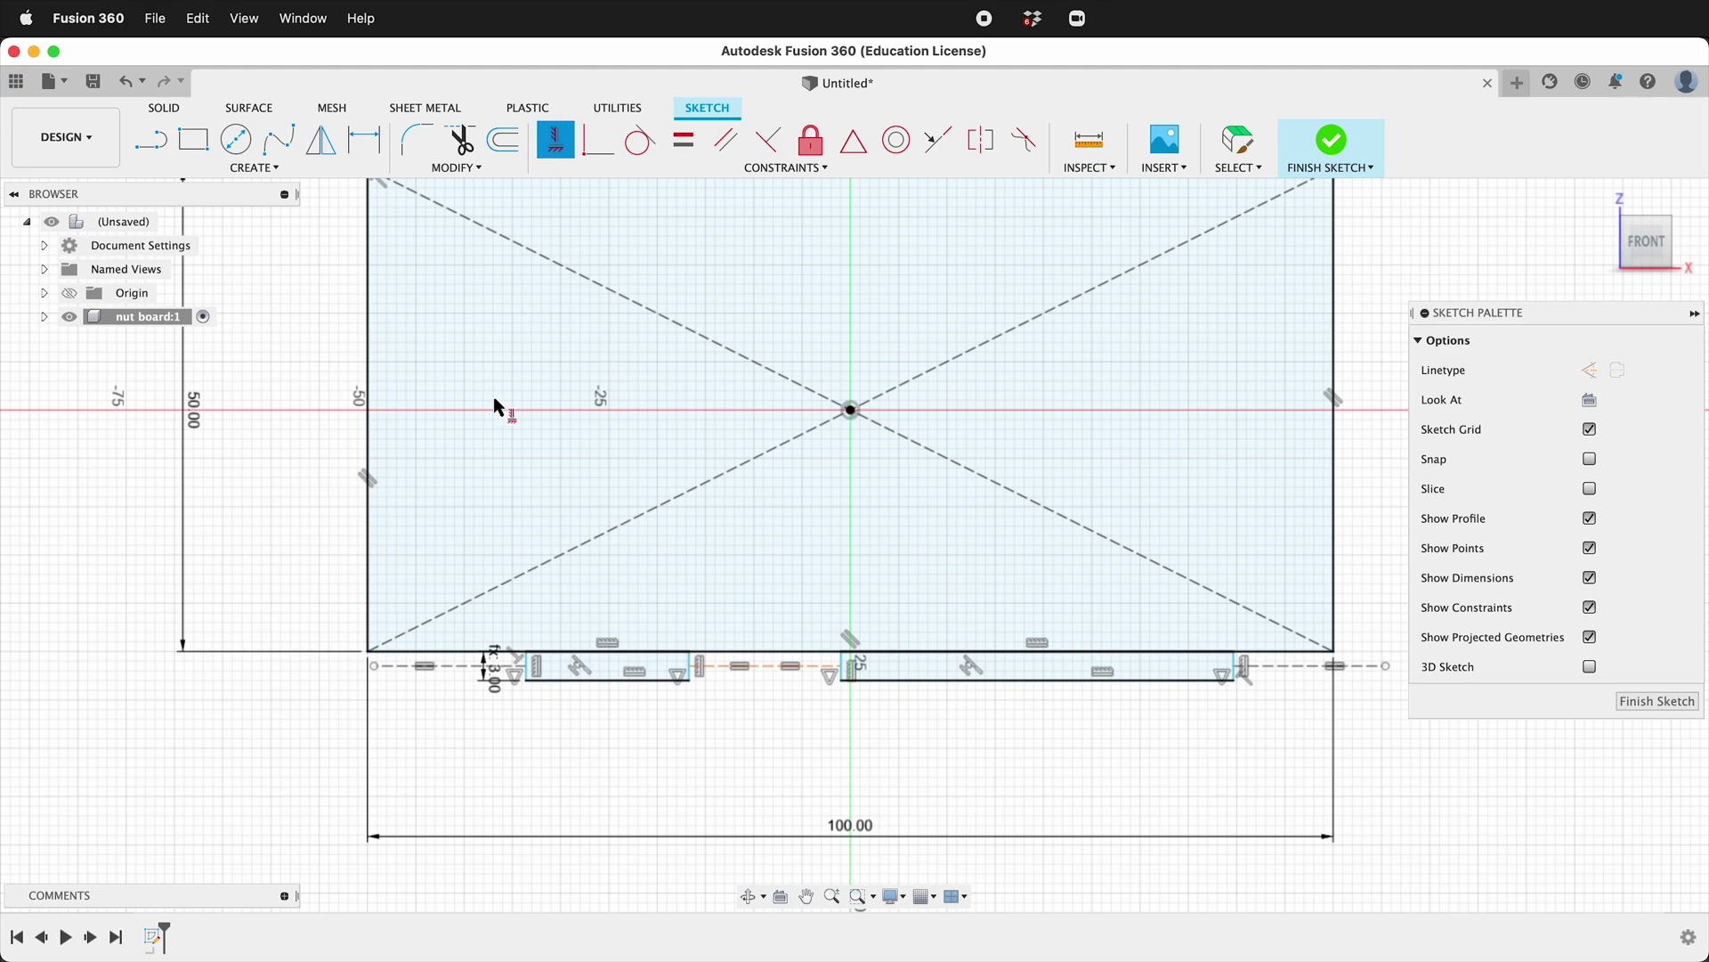
{"action": "left_click", "coordinate": [375, 667]}
{"action": "left_click", "coordinate": [372, 662]}
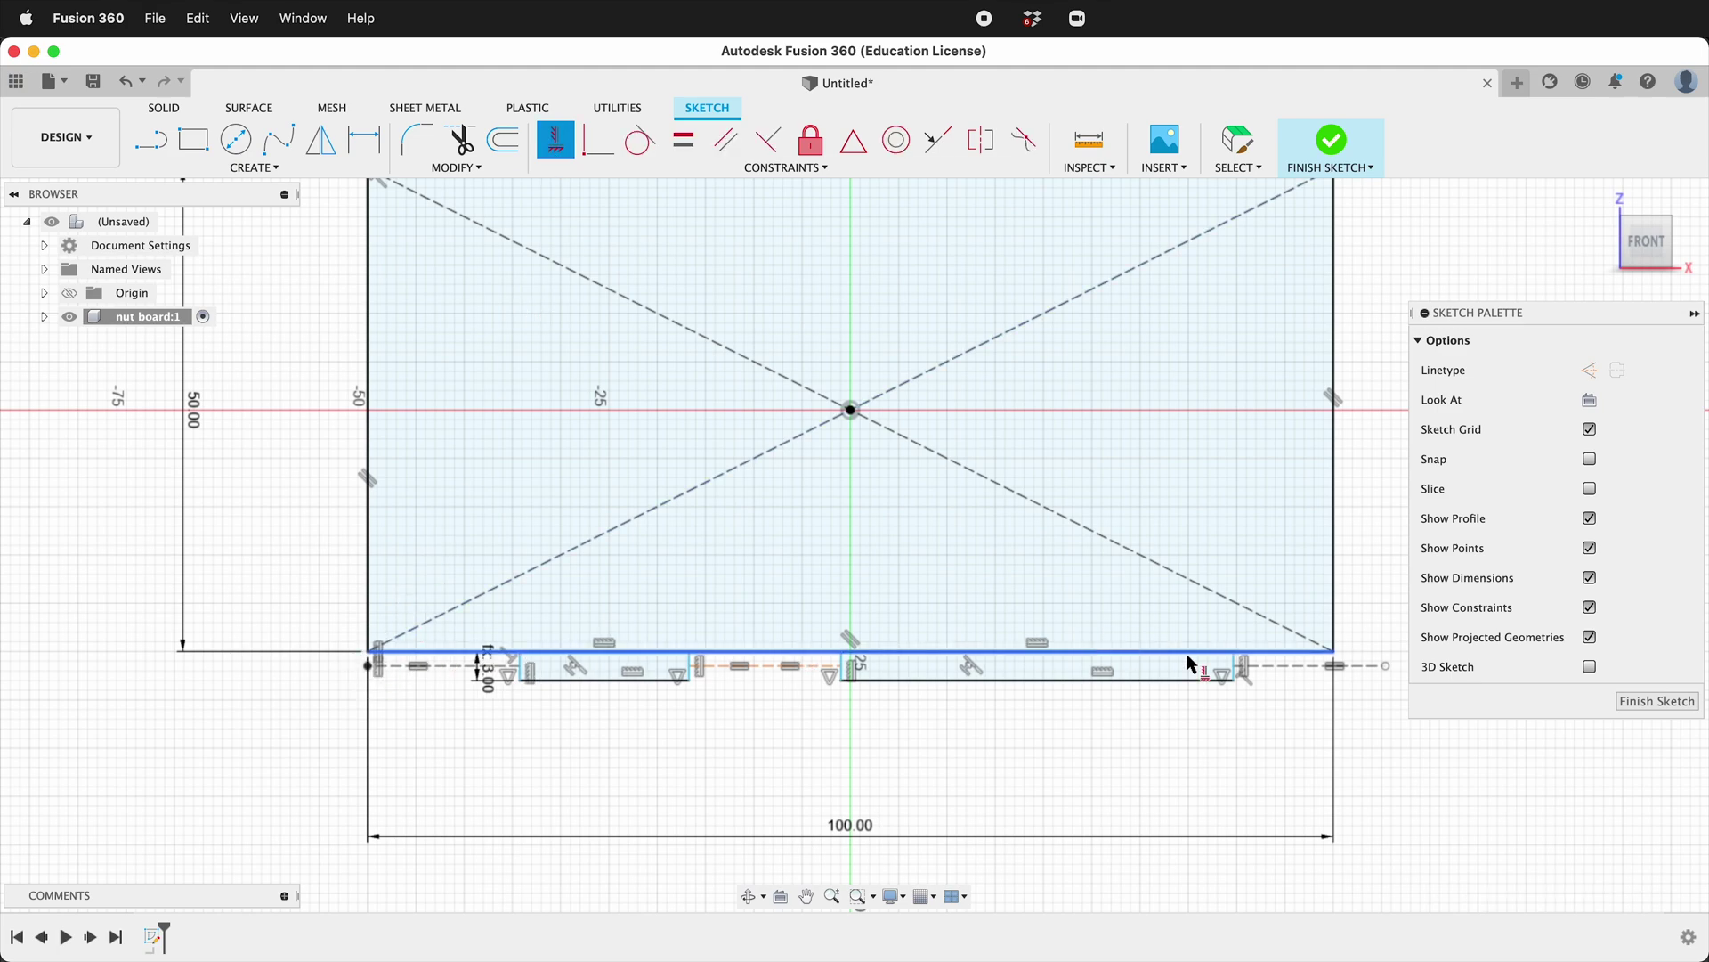
{"action": "left_click", "coordinate": [1385, 666]}
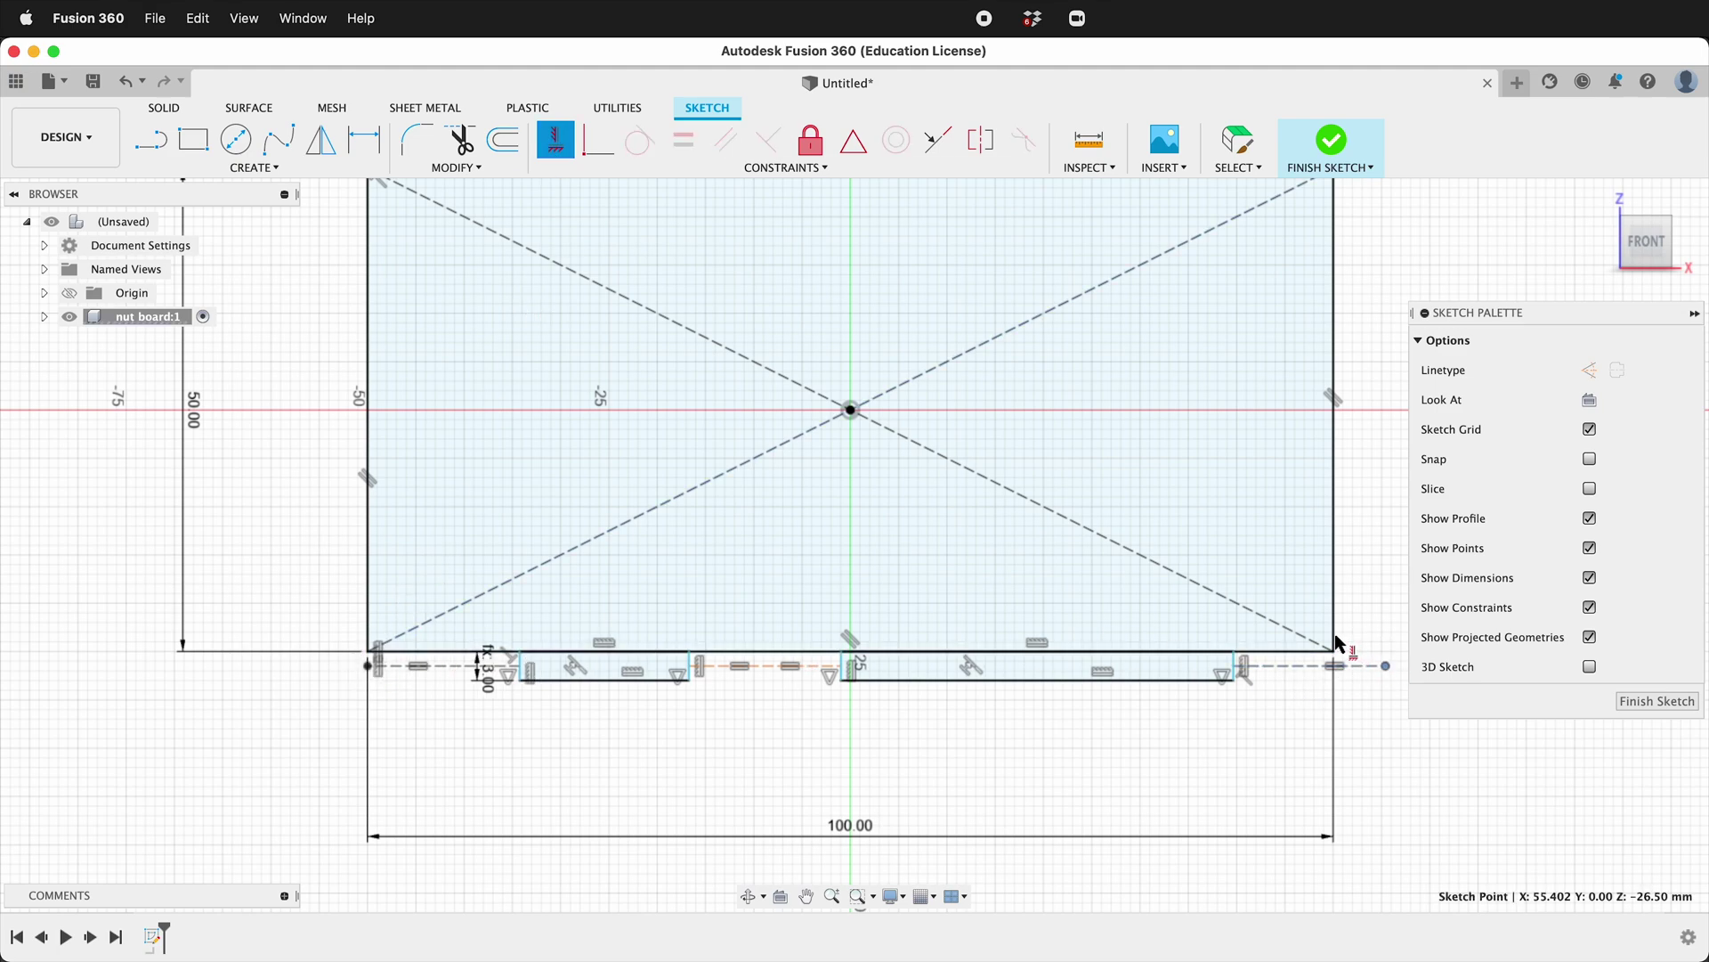
{"action": "left_click", "coordinate": [1336, 640]}
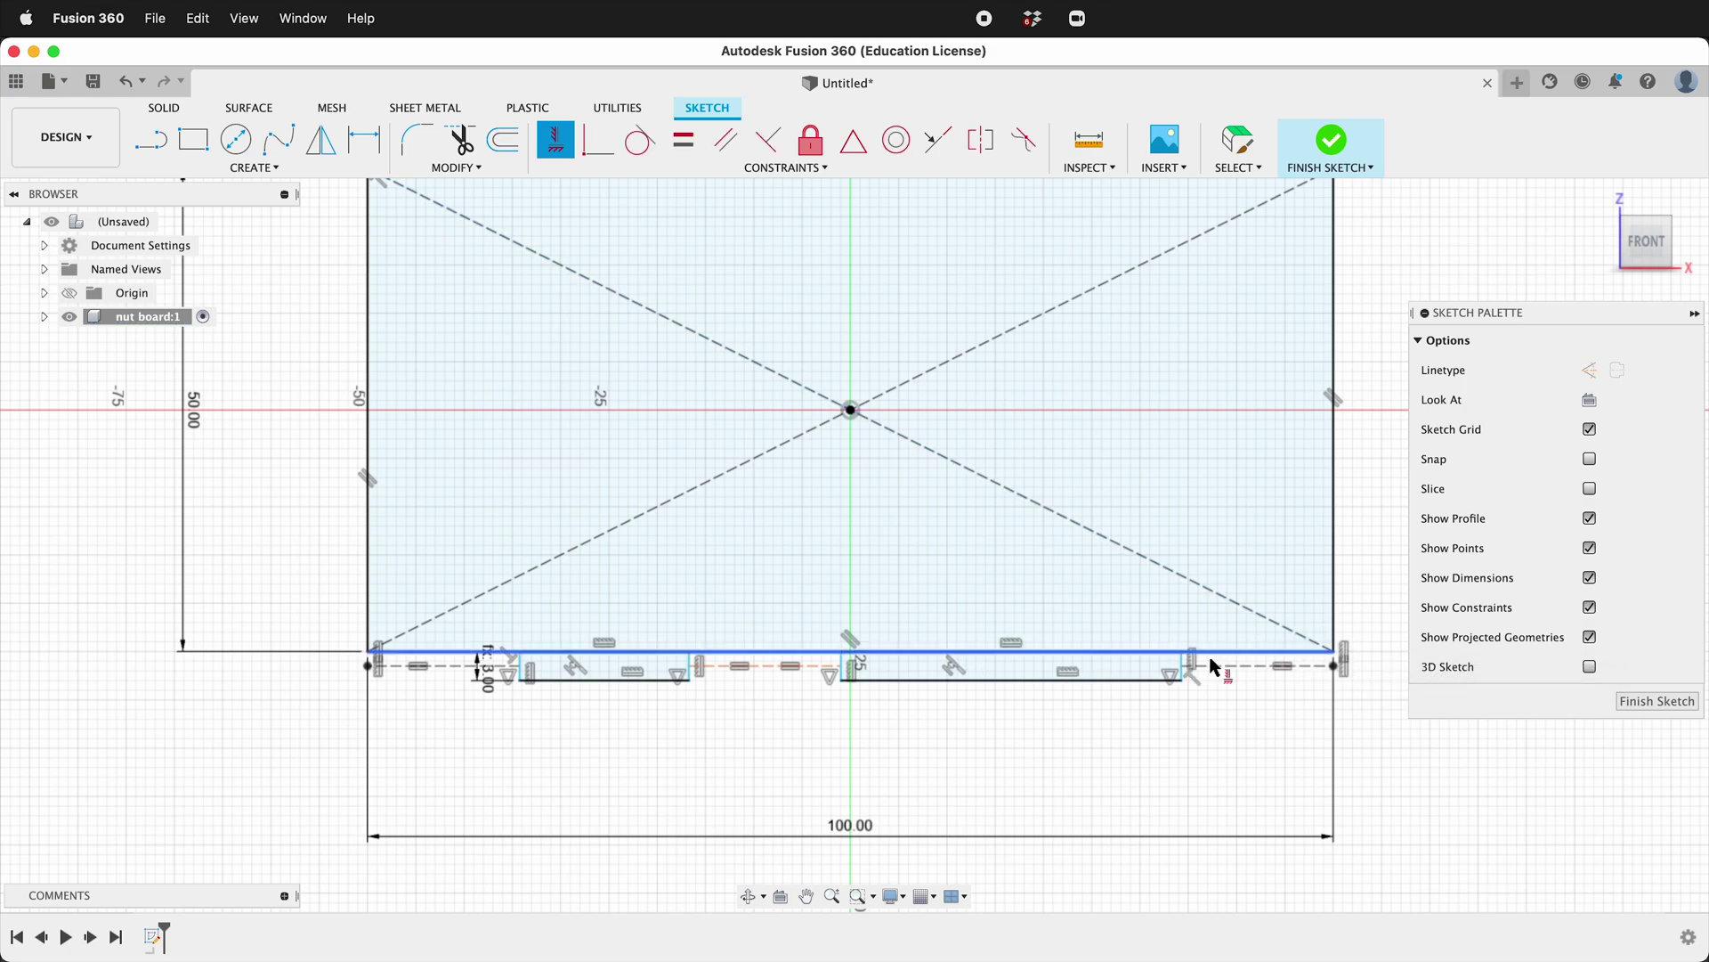
{"action": "left_click", "coordinate": [614, 681]}
- Make the two slot bottom lines equal and dimension the left one 20 mm
{"action": "left_click", "coordinate": [683, 139]}
{"action": "left_click", "coordinate": [663, 680]}
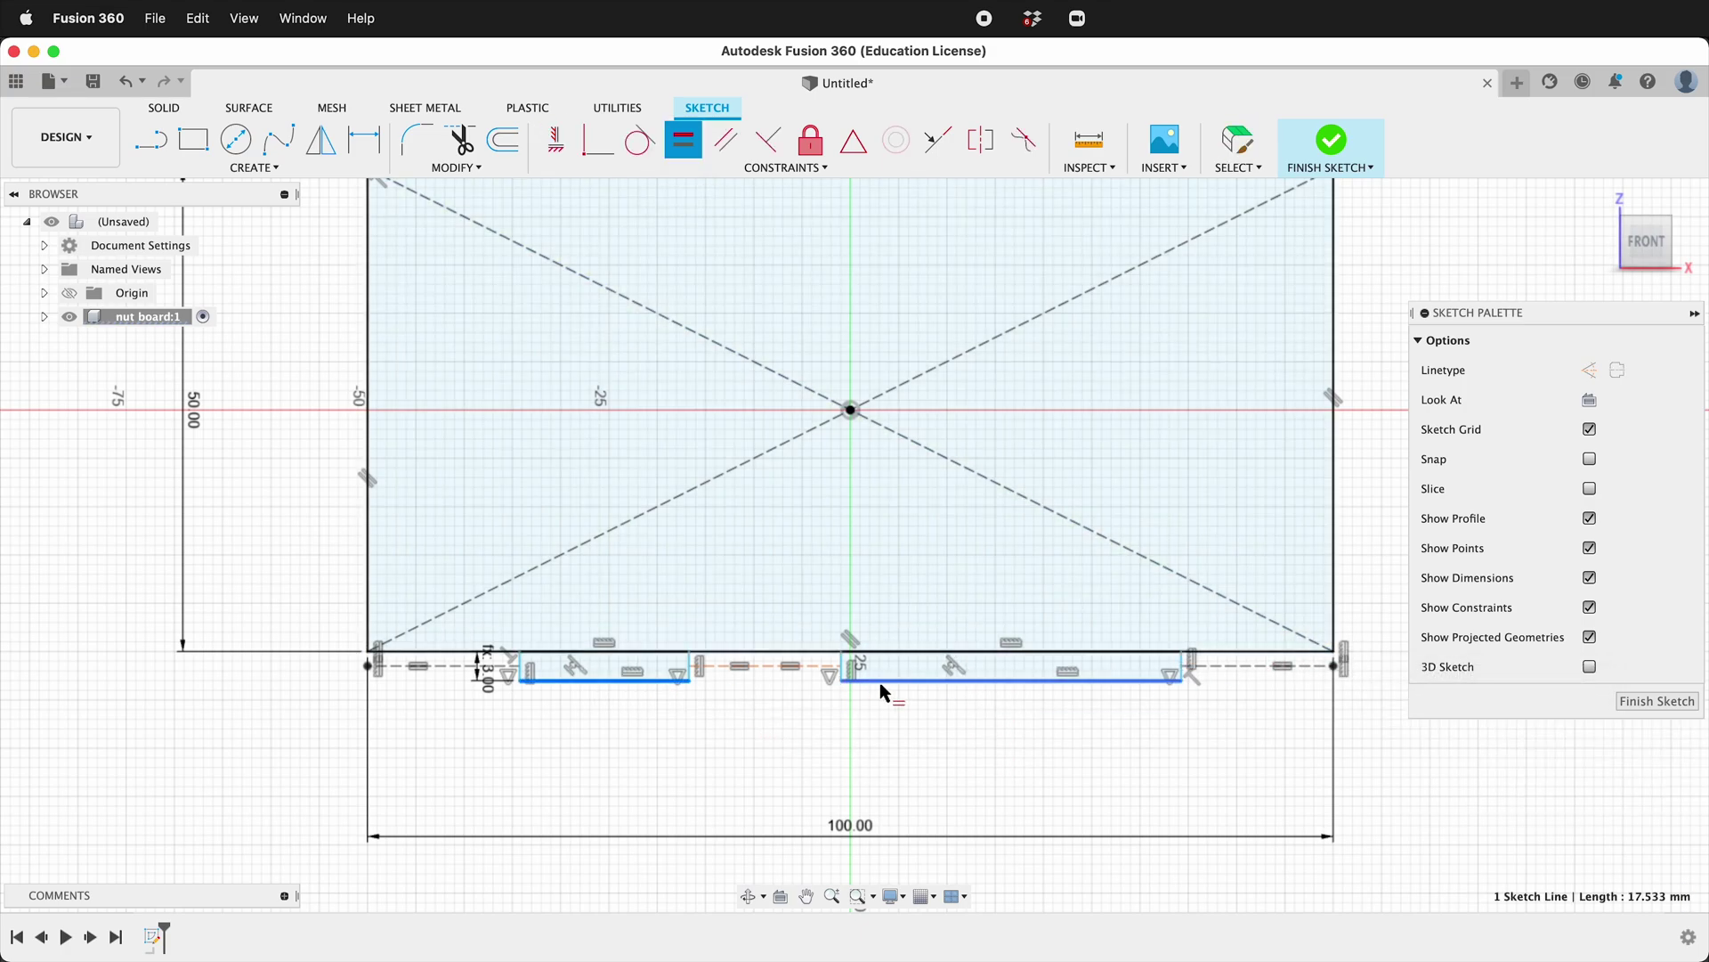
{"action": "left_click", "coordinate": [881, 682]}
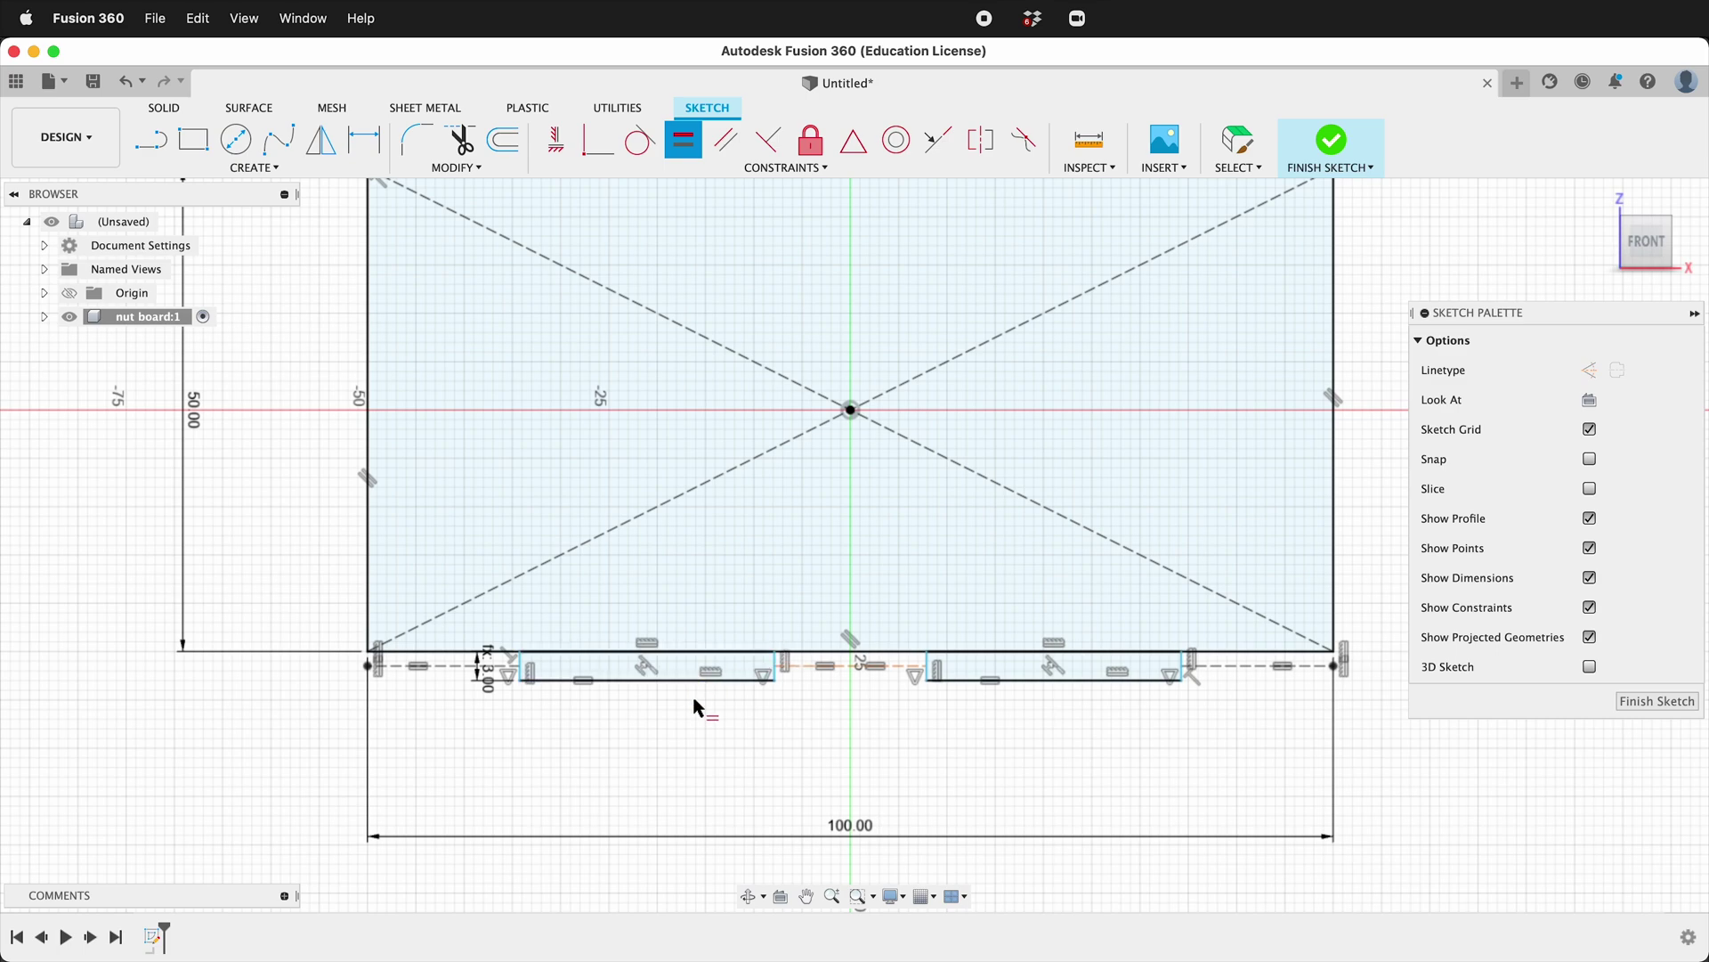
{"action": "key", "text": "d"}
{"action": "left_click", "coordinate": [634, 681]}
{"action": "left_click", "coordinate": [634, 718]}
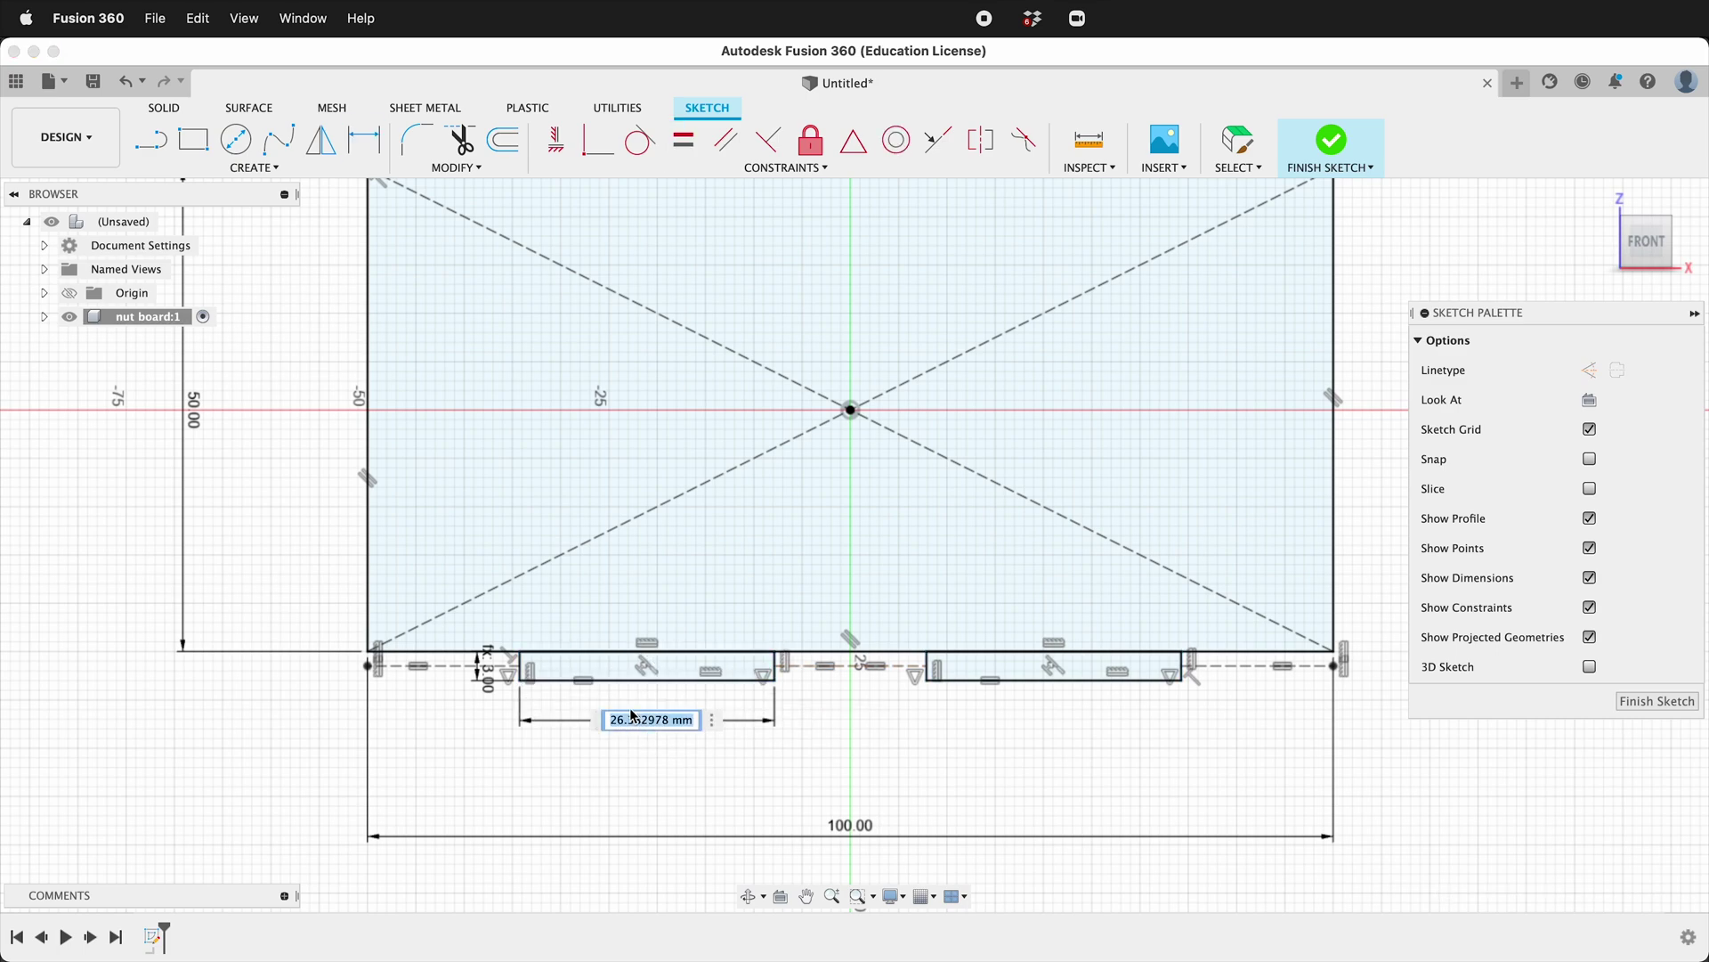
{"action": "type", "text": "20"}
{"action": "key", "text": "Return"}
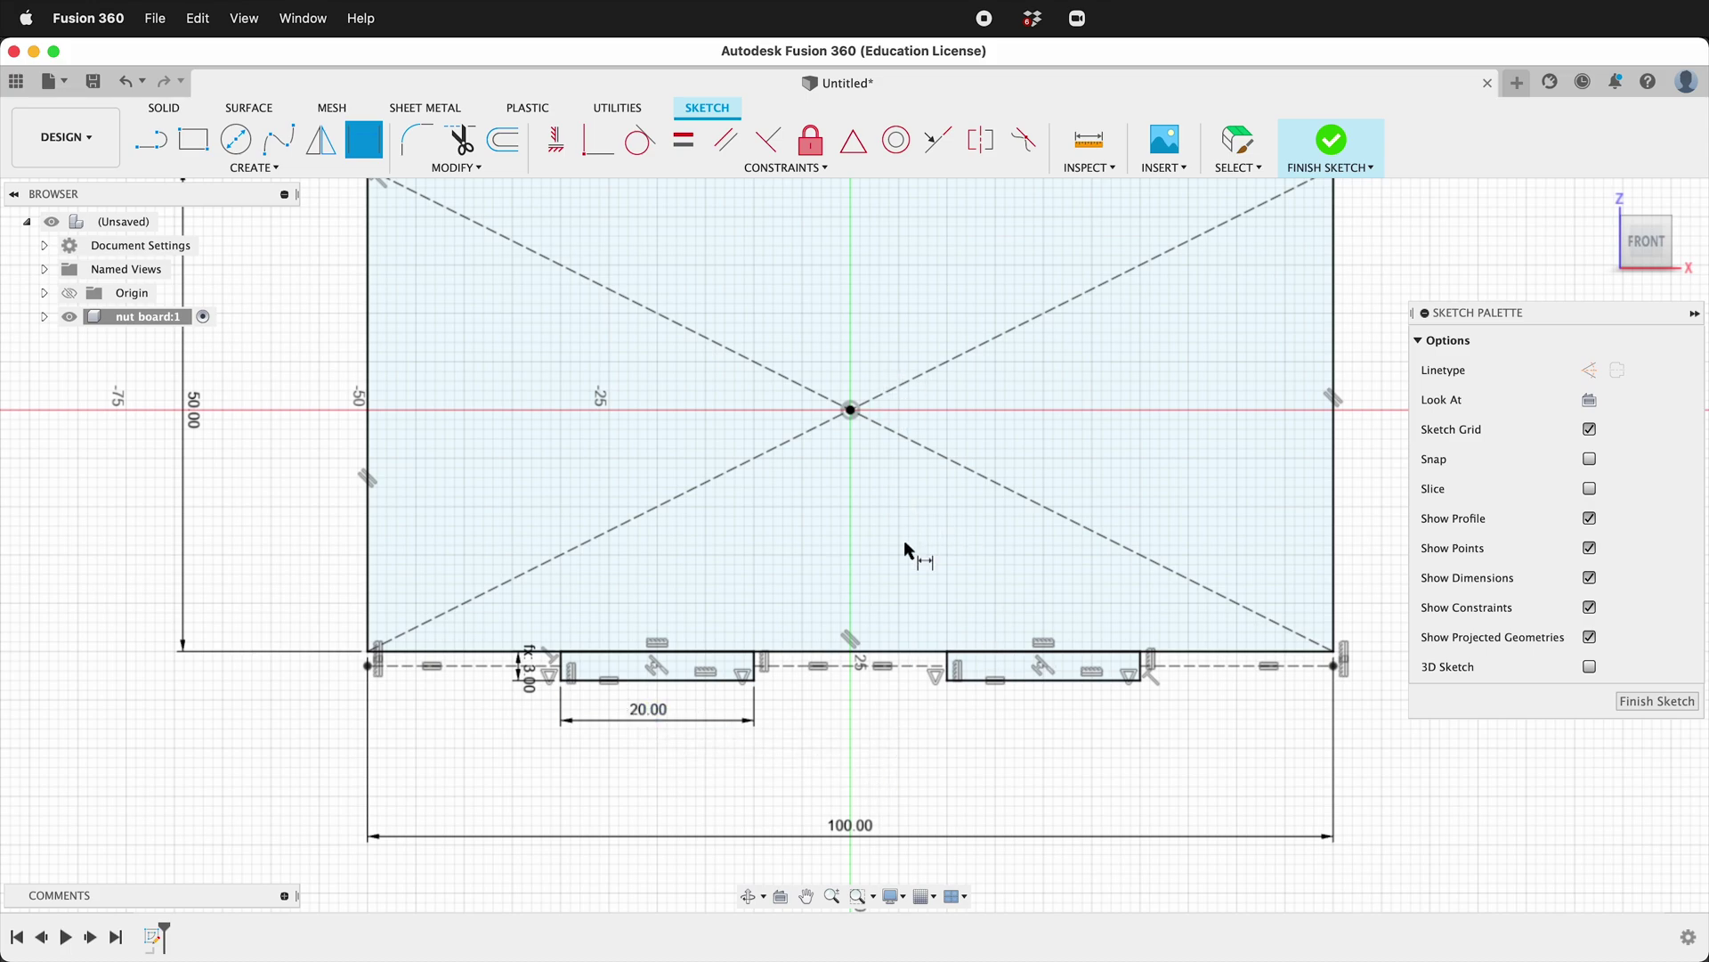
- Draw a wide rectangle and a tall overlapping rectangle near the board's centre
{"action": "scroll", "coordinate": [906, 662], "scroll_direction": "up", "scroll_amount": 2}
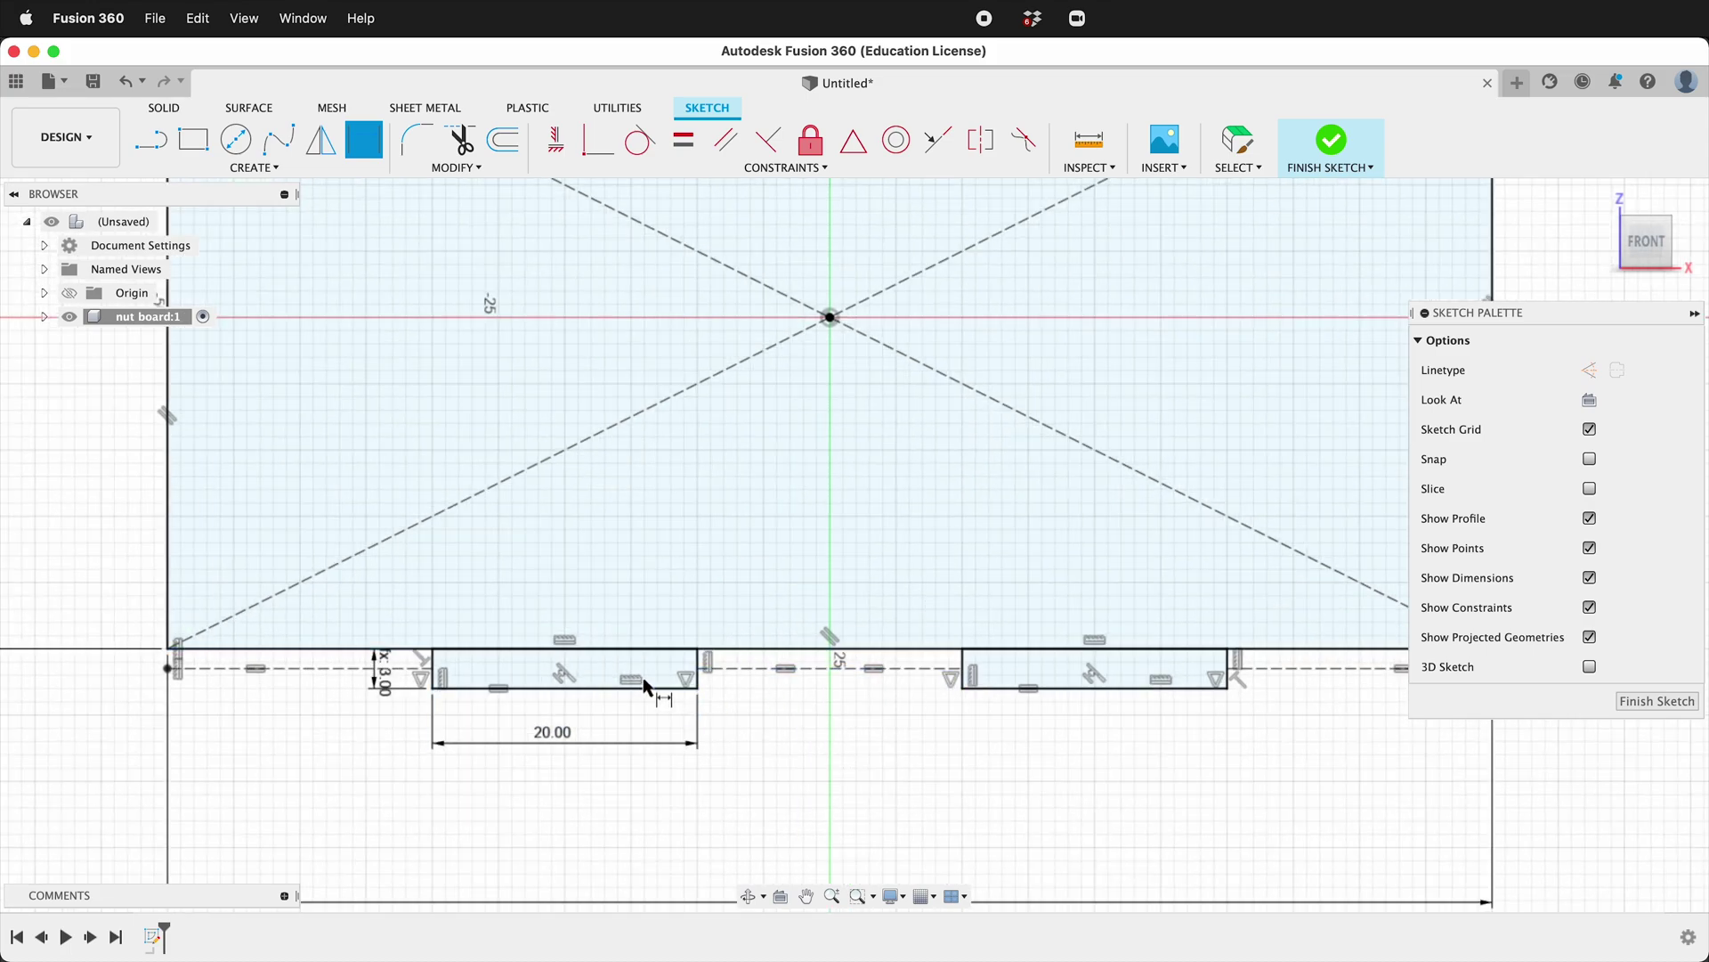
{"action": "scroll", "coordinate": [792, 479], "scroll_direction": "down", "scroll_amount": 3}
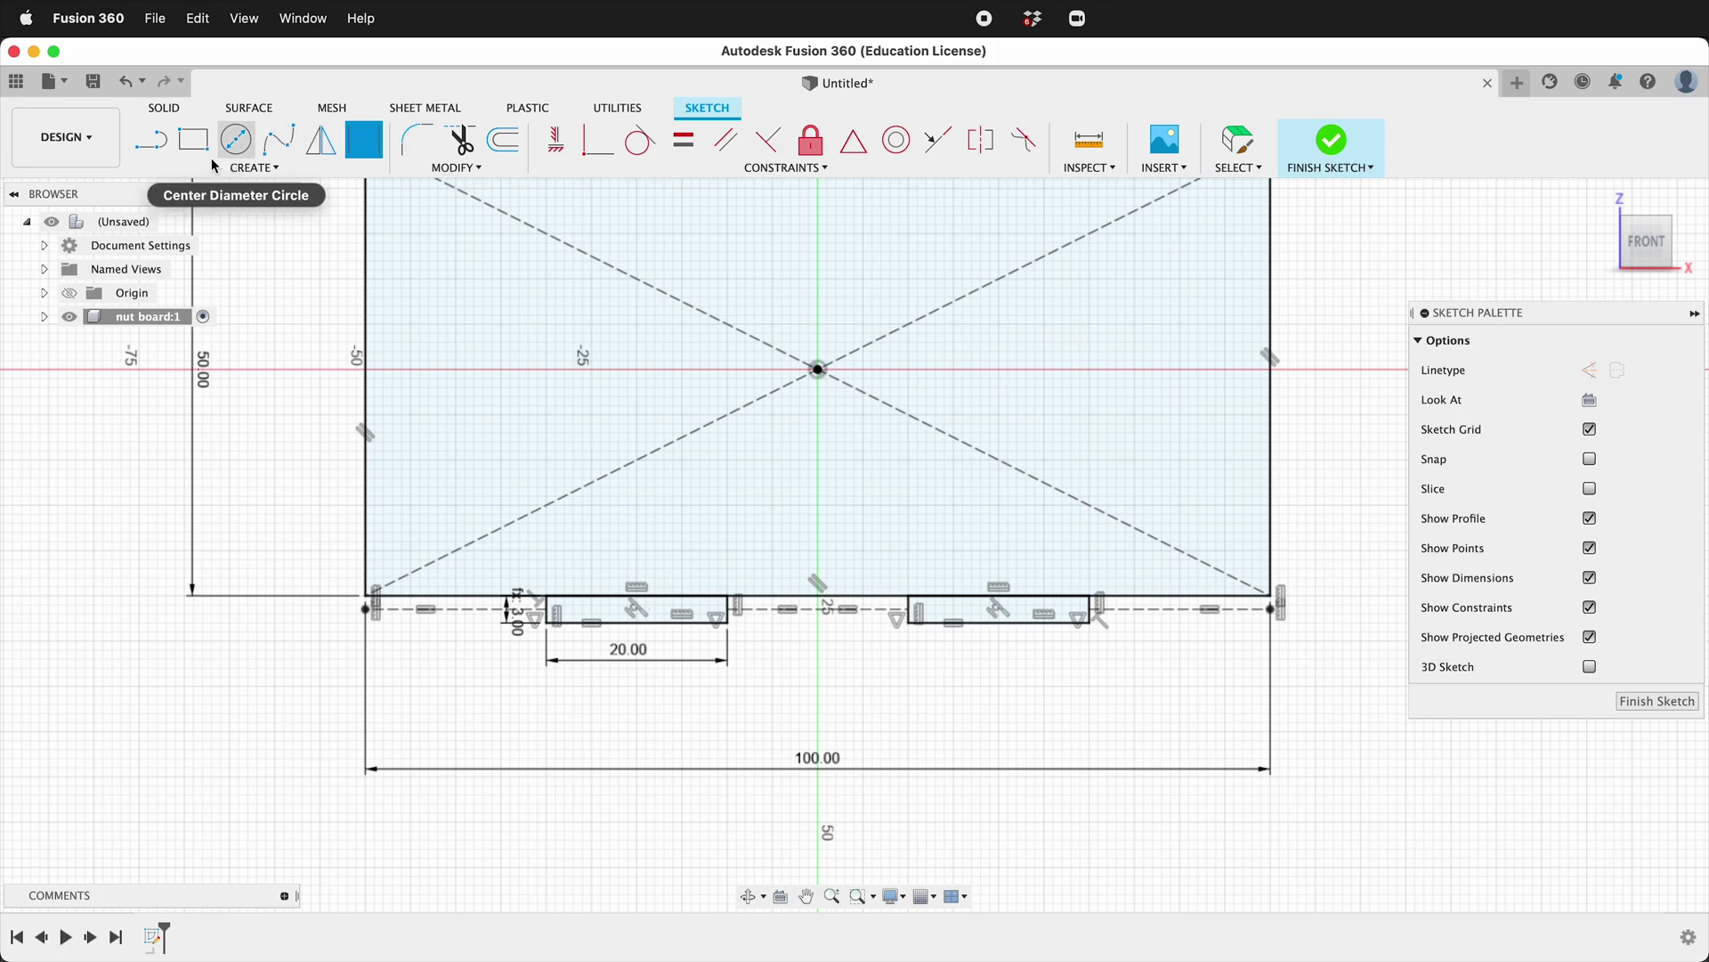
{"action": "key", "text": "r"}
{"action": "left_click", "coordinate": [781, 483]}
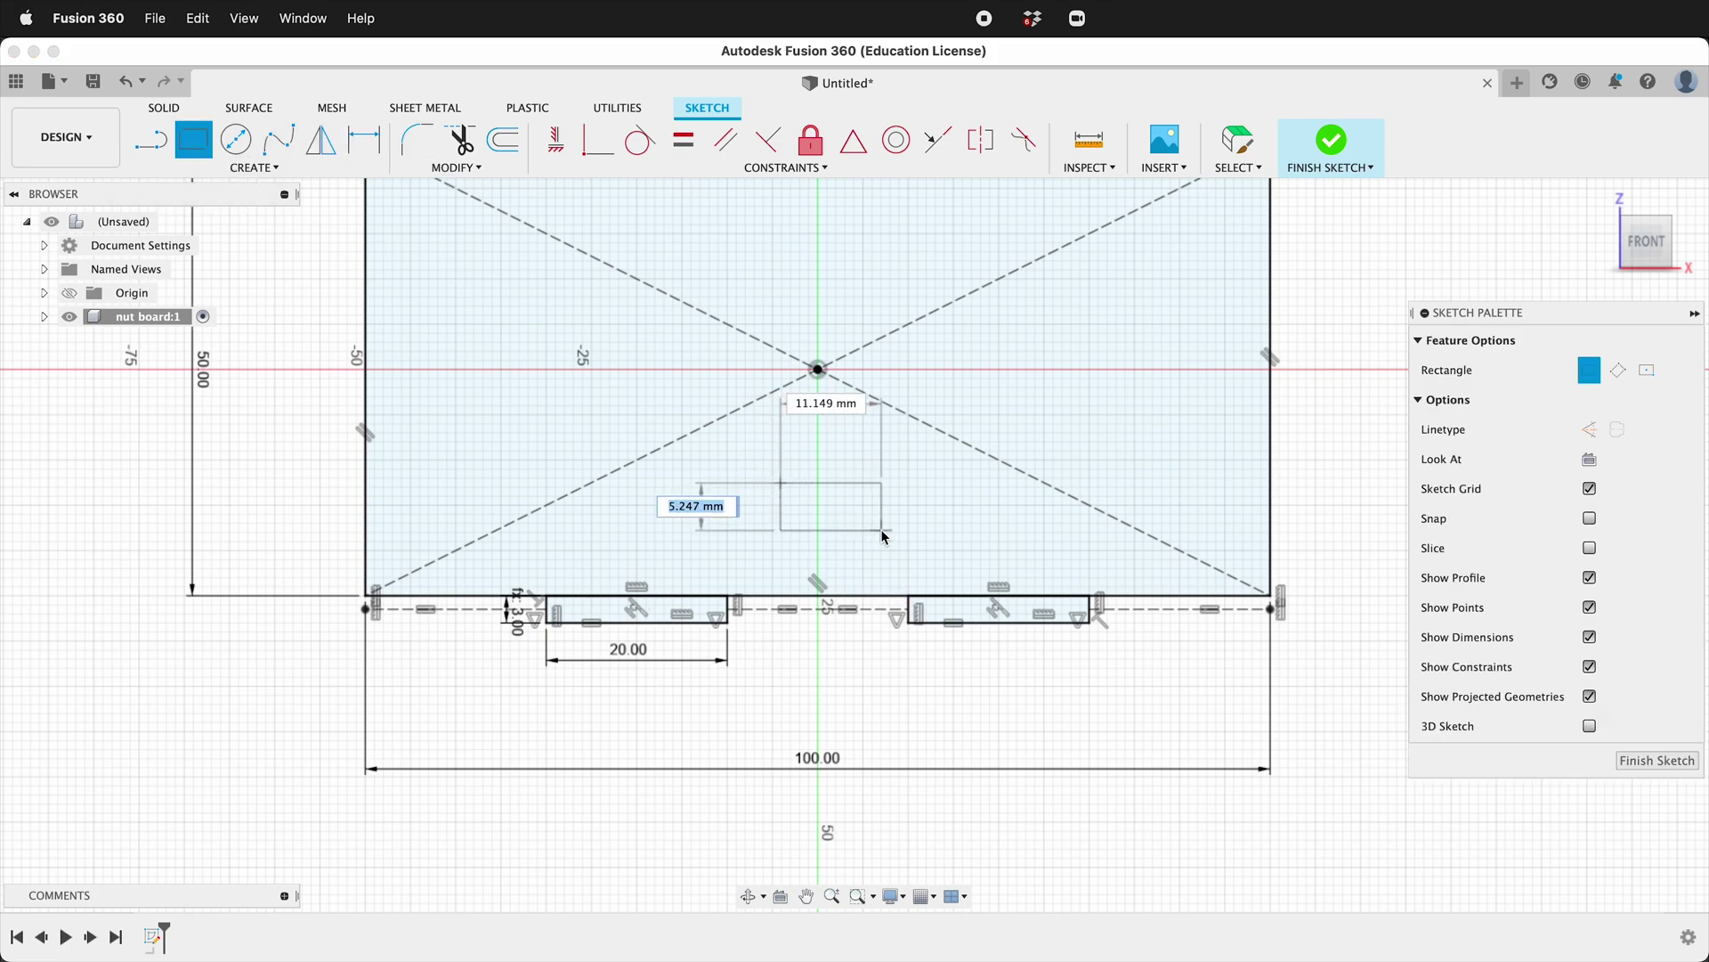
{"action": "left_click", "coordinate": [881, 531]}
{"action": "left_click", "coordinate": [810, 449]}
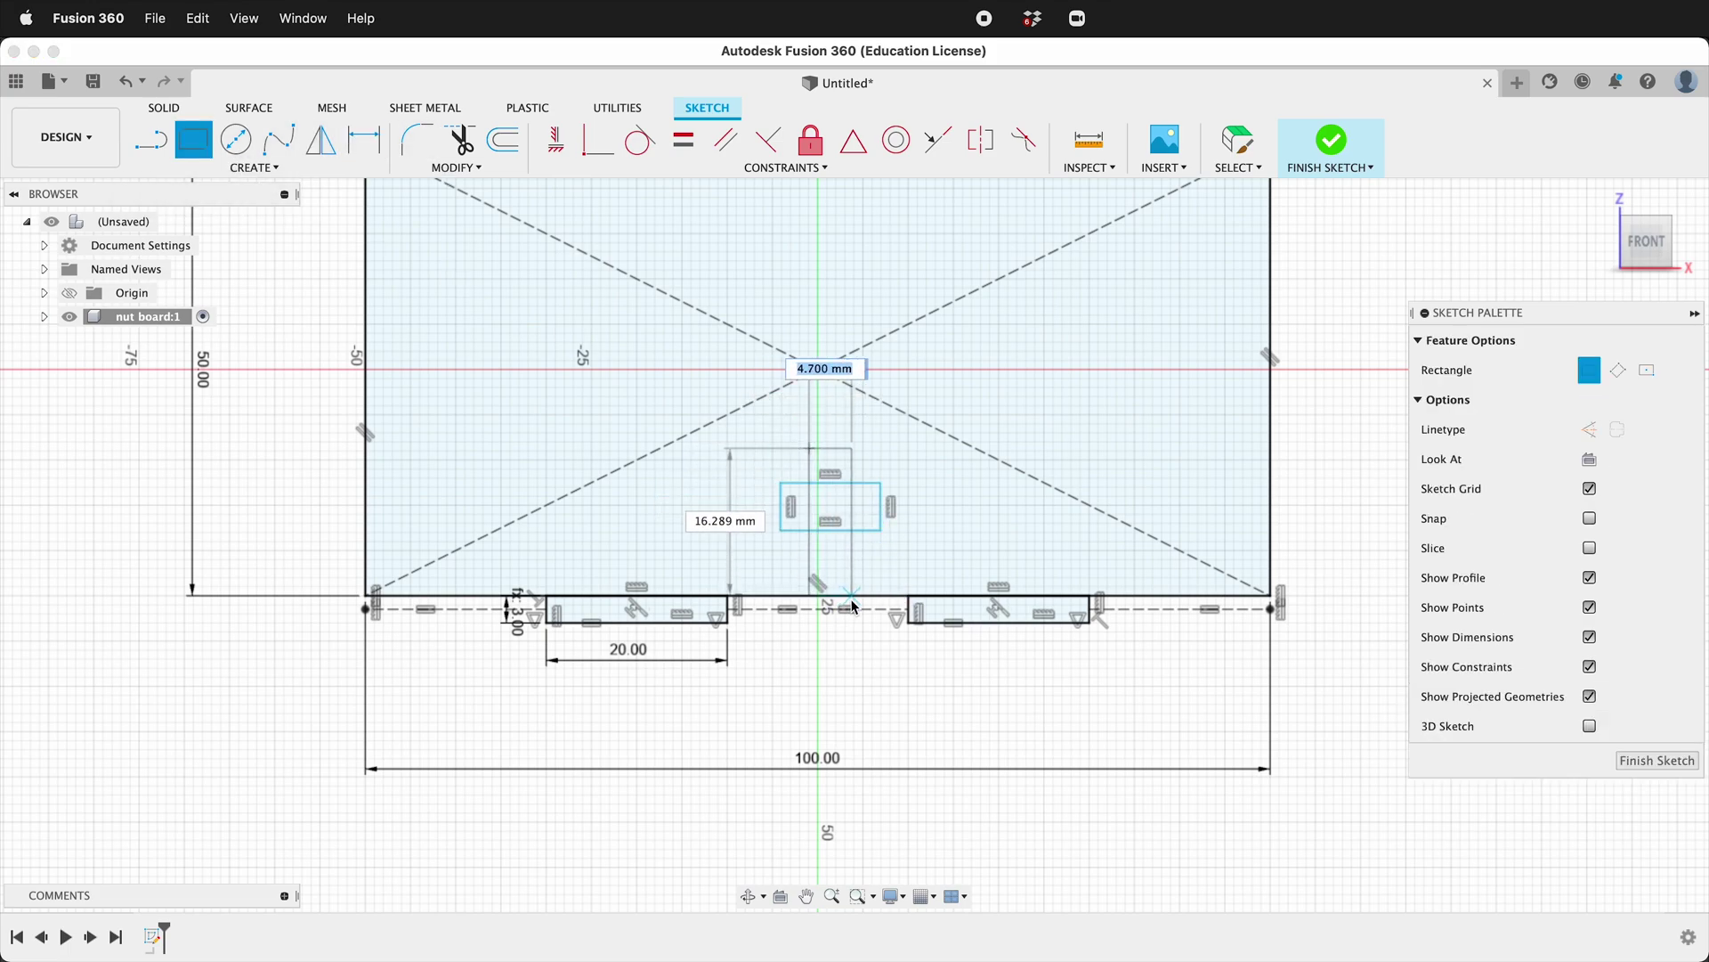
{"action": "left_click", "coordinate": [854, 593]}
- Constrain the tall rectangle to the midpoint of the wide rectangle's top edge
{"action": "scroll", "coordinate": [837, 541], "scroll_direction": "up", "scroll_amount": 4}
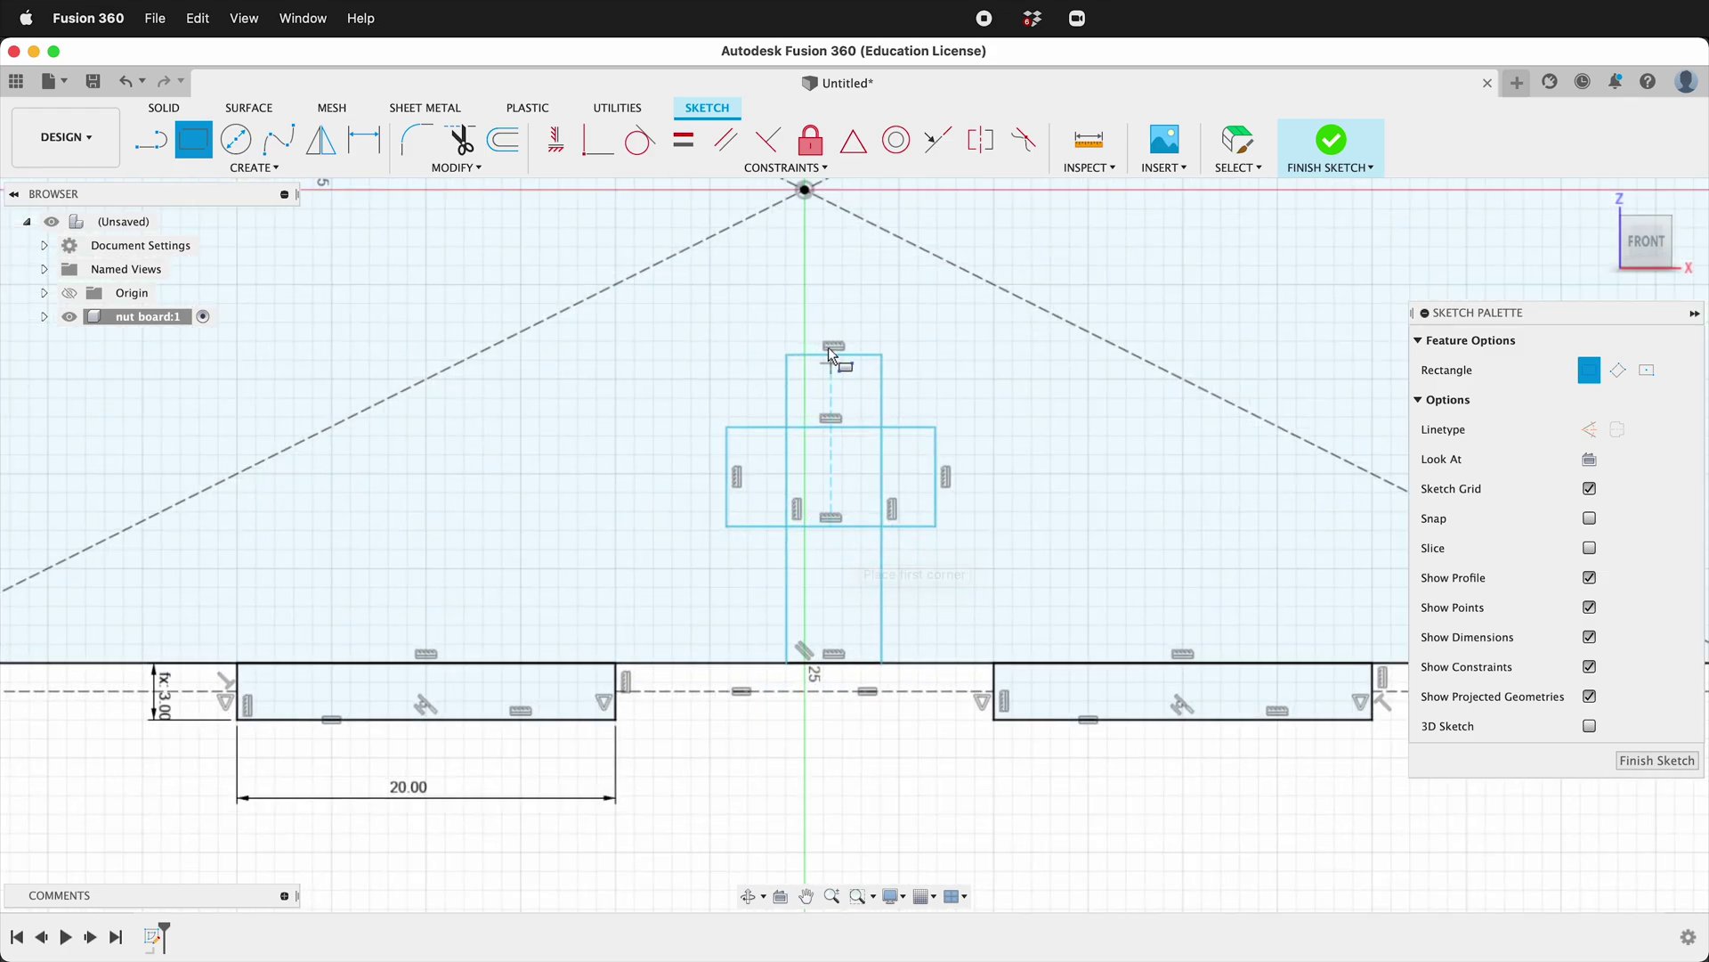
{"action": "left_click", "coordinate": [563, 148]}
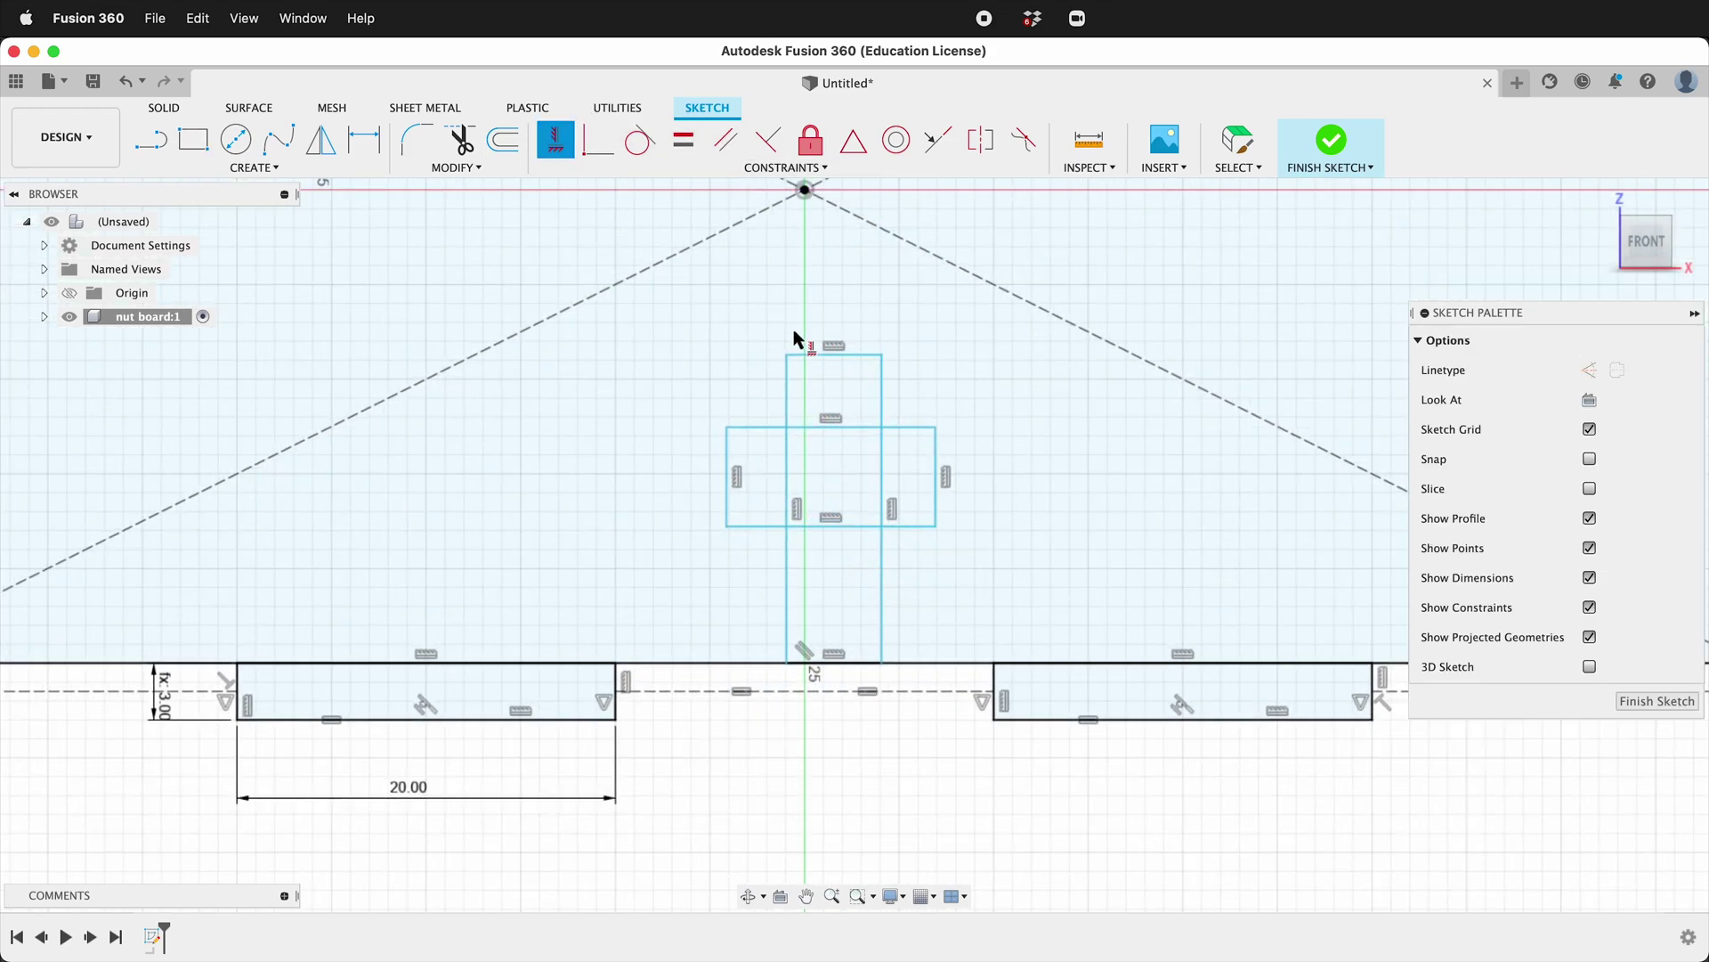
{"action": "left_click", "coordinate": [834, 429]}
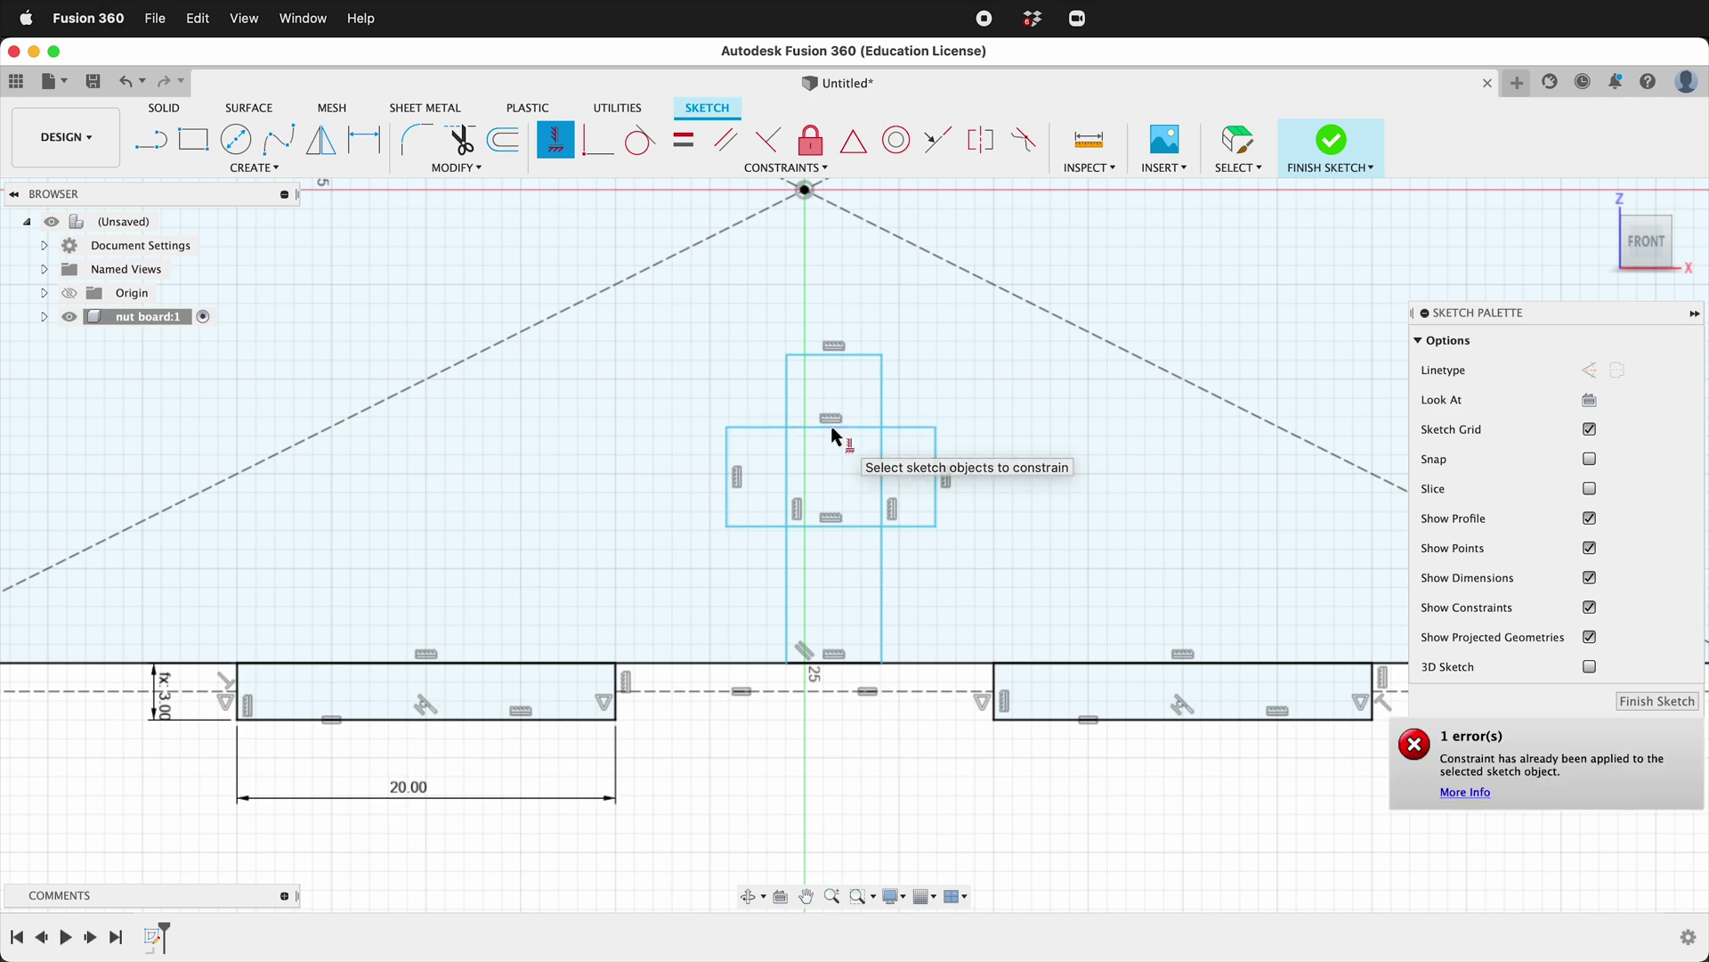
{"action": "left_click", "coordinate": [834, 355]}
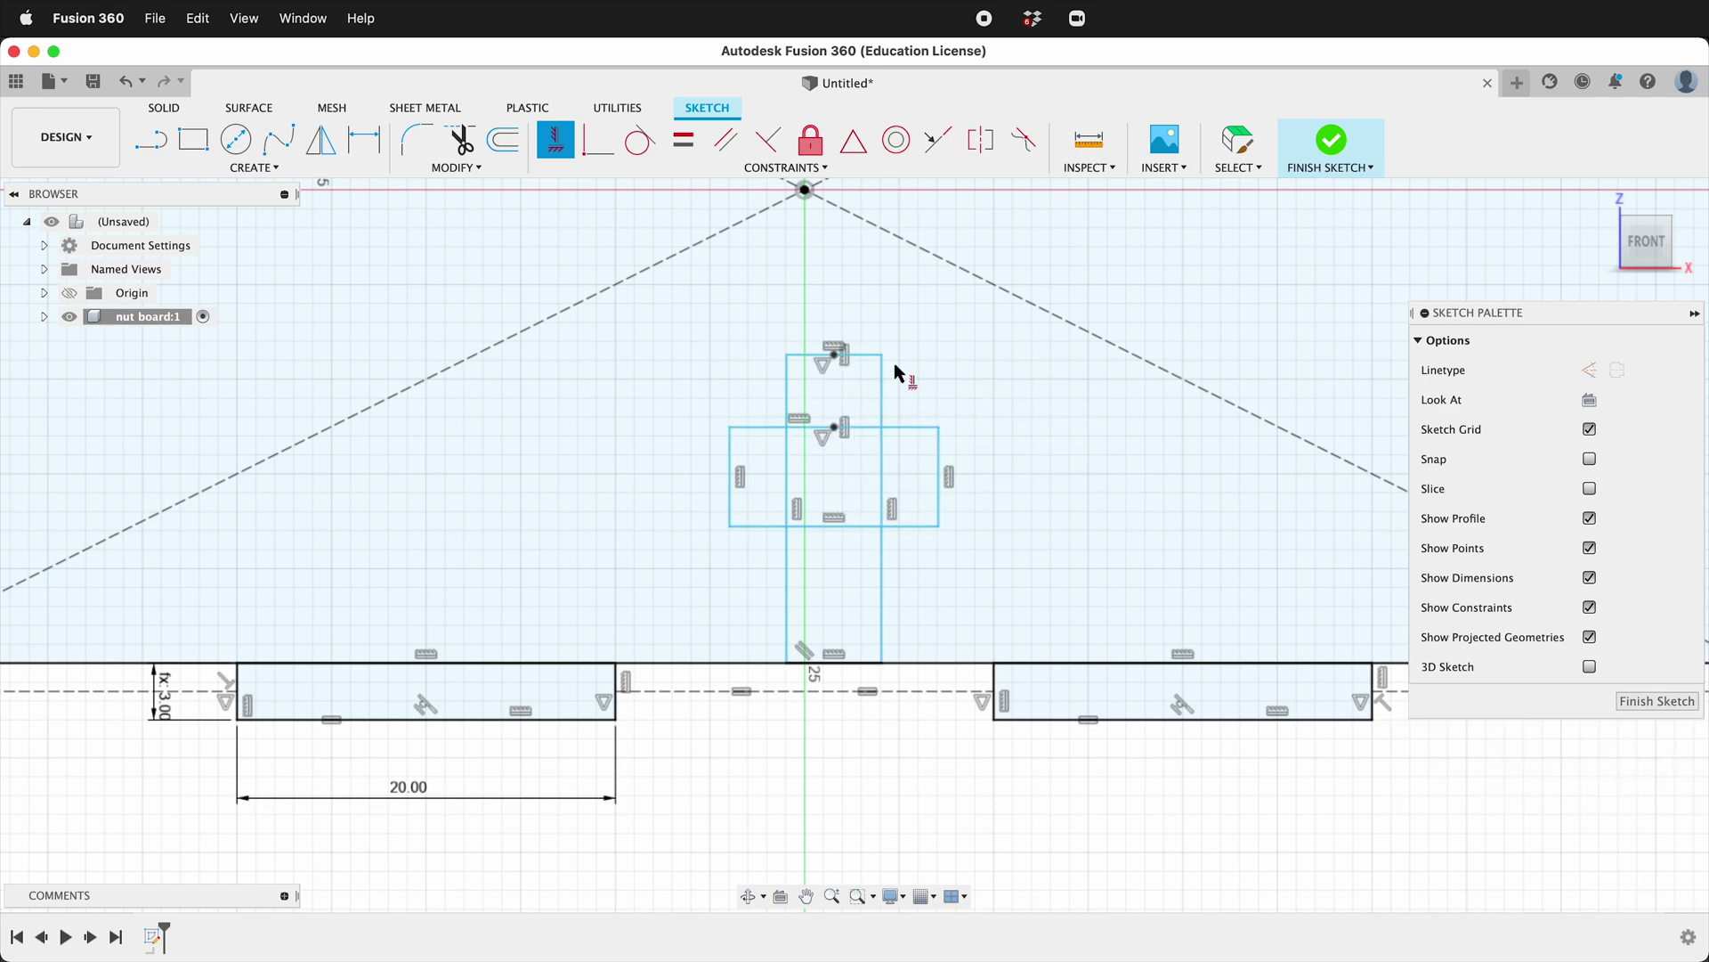
- Dimension the pocket 3 mm above the base and the bolt slot 3 mm wide
{"action": "key", "text": "d"}
{"action": "left_click", "coordinate": [919, 527]}
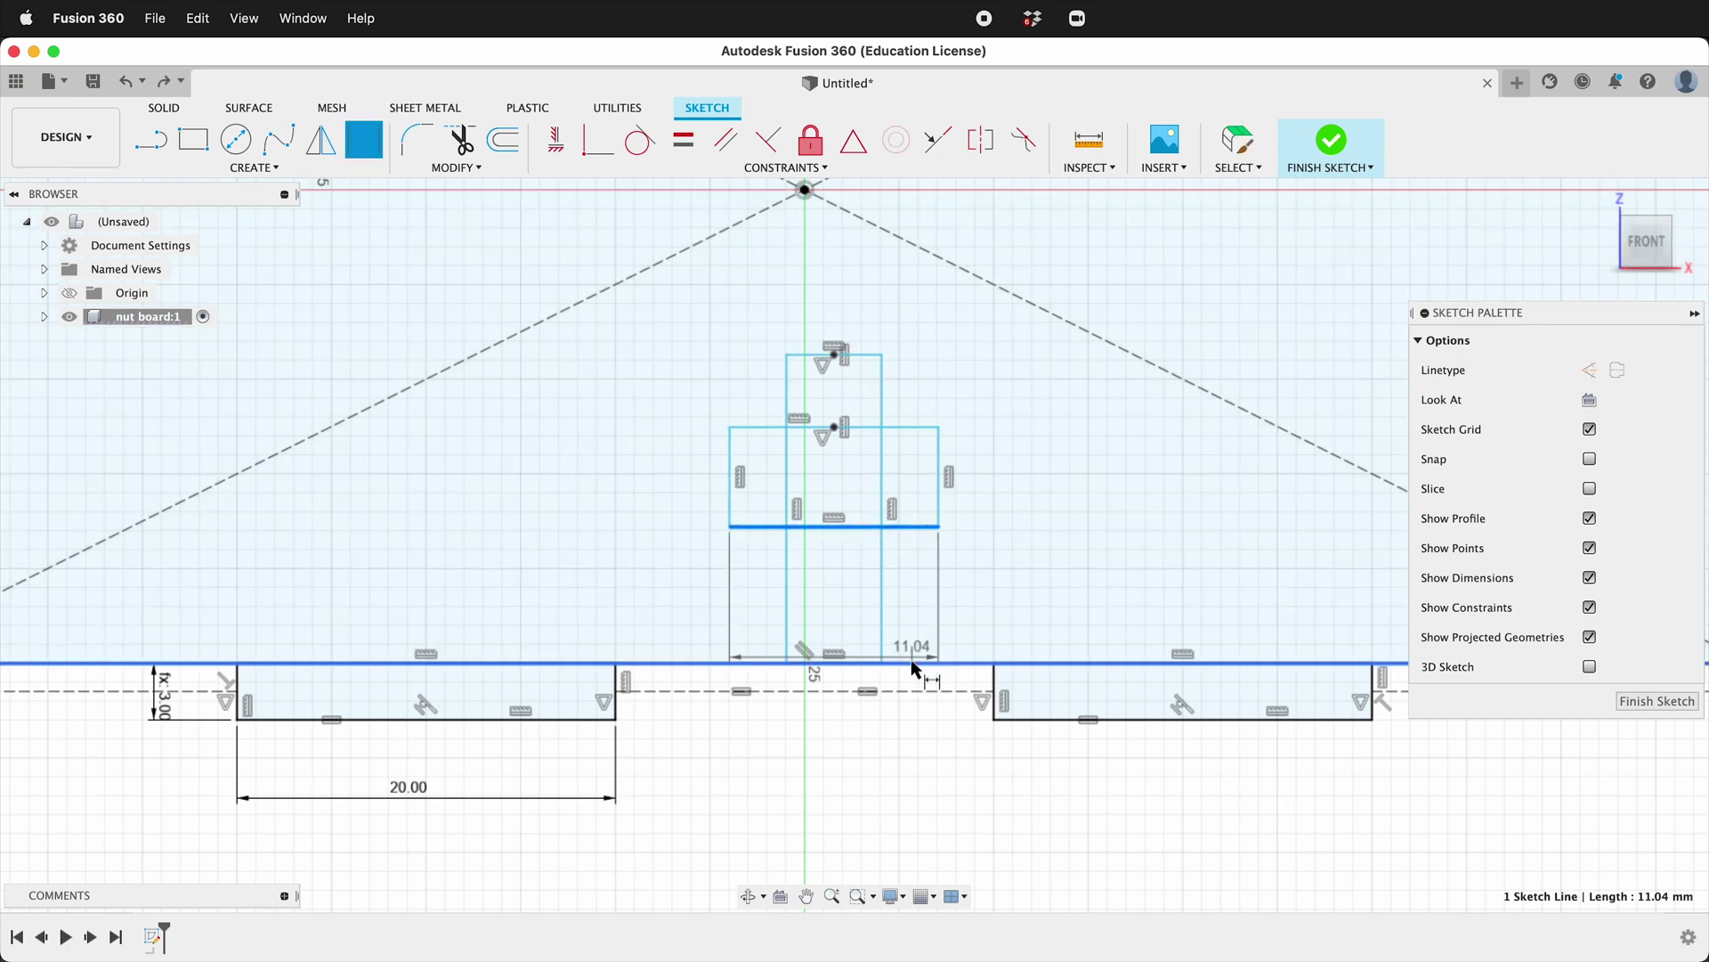
{"action": "left_click", "coordinate": [911, 664]}
{"action": "left_click", "coordinate": [930, 600]}
{"action": "type", "text": "3"}
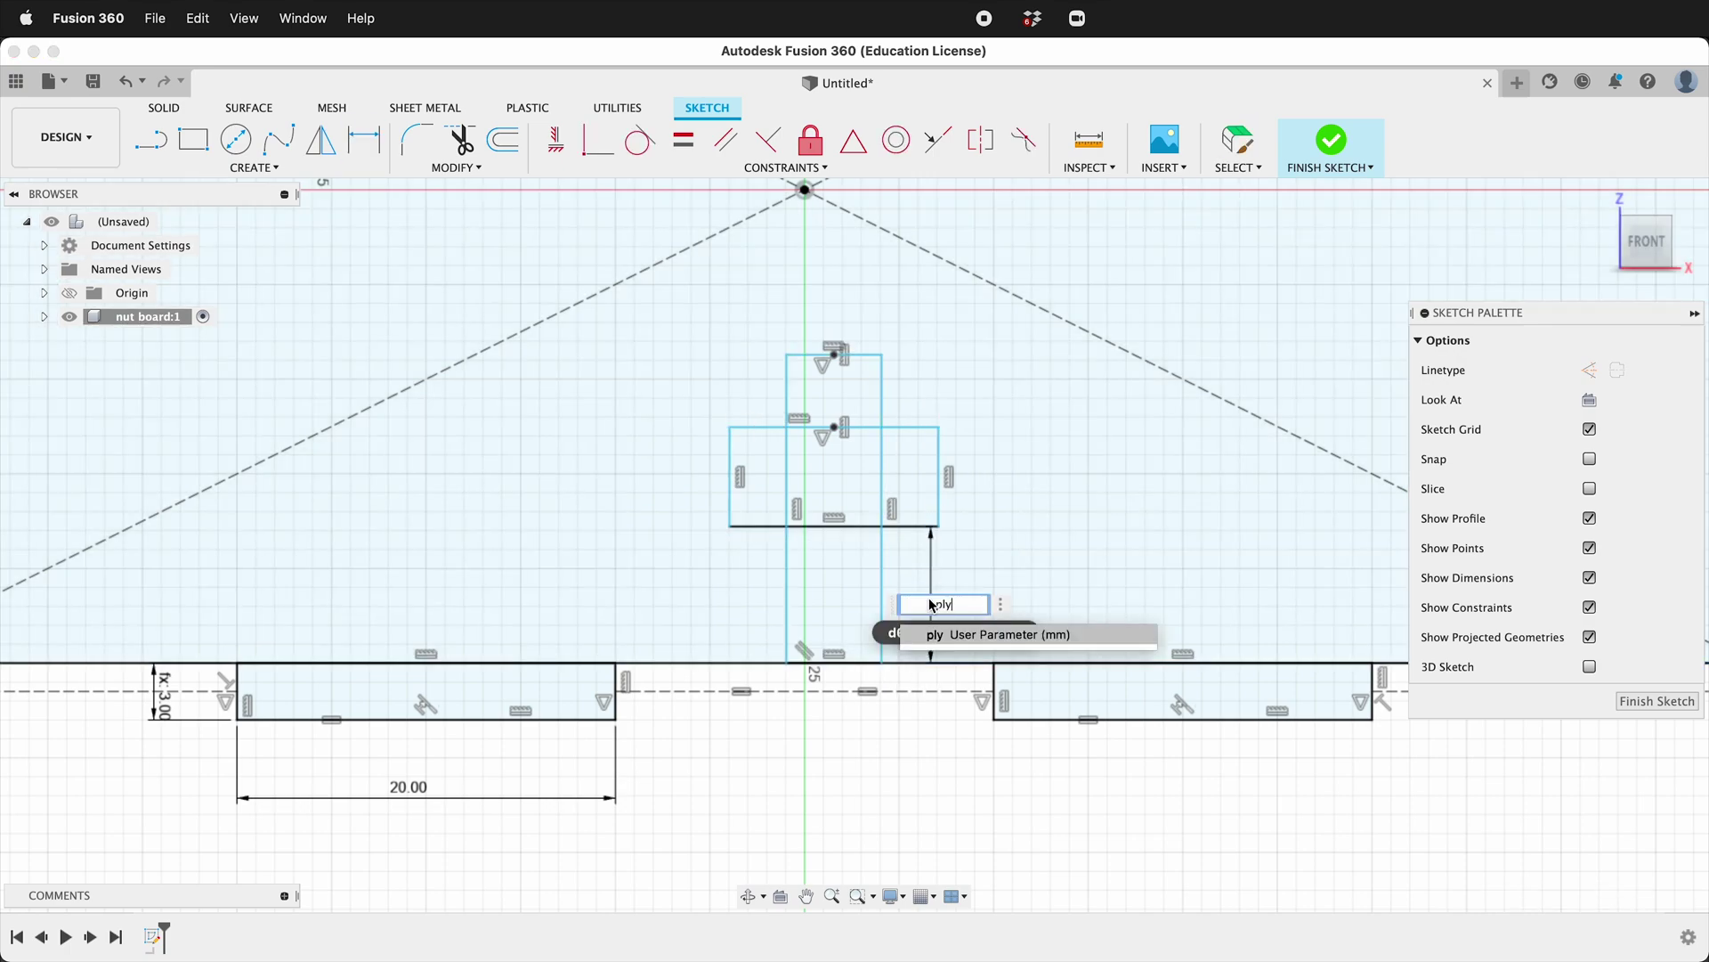
{"action": "key", "text": "Return"}
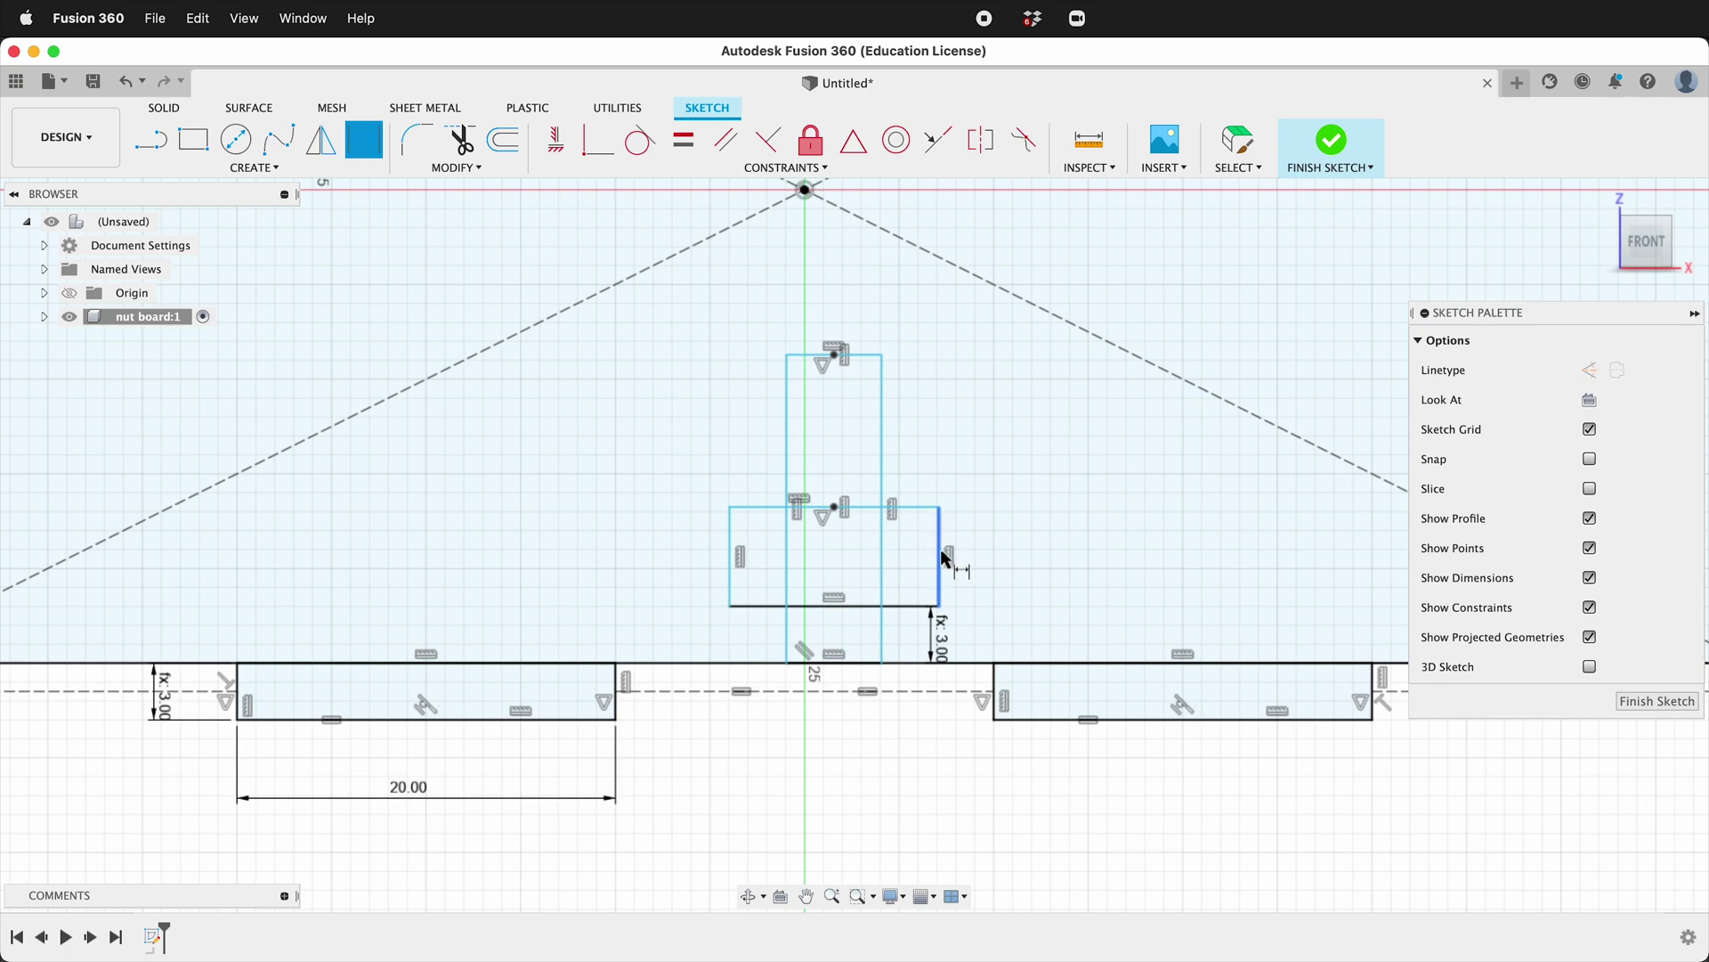
{"action": "left_click", "coordinate": [854, 352]}
{"action": "left_click", "coordinate": [833, 301]}
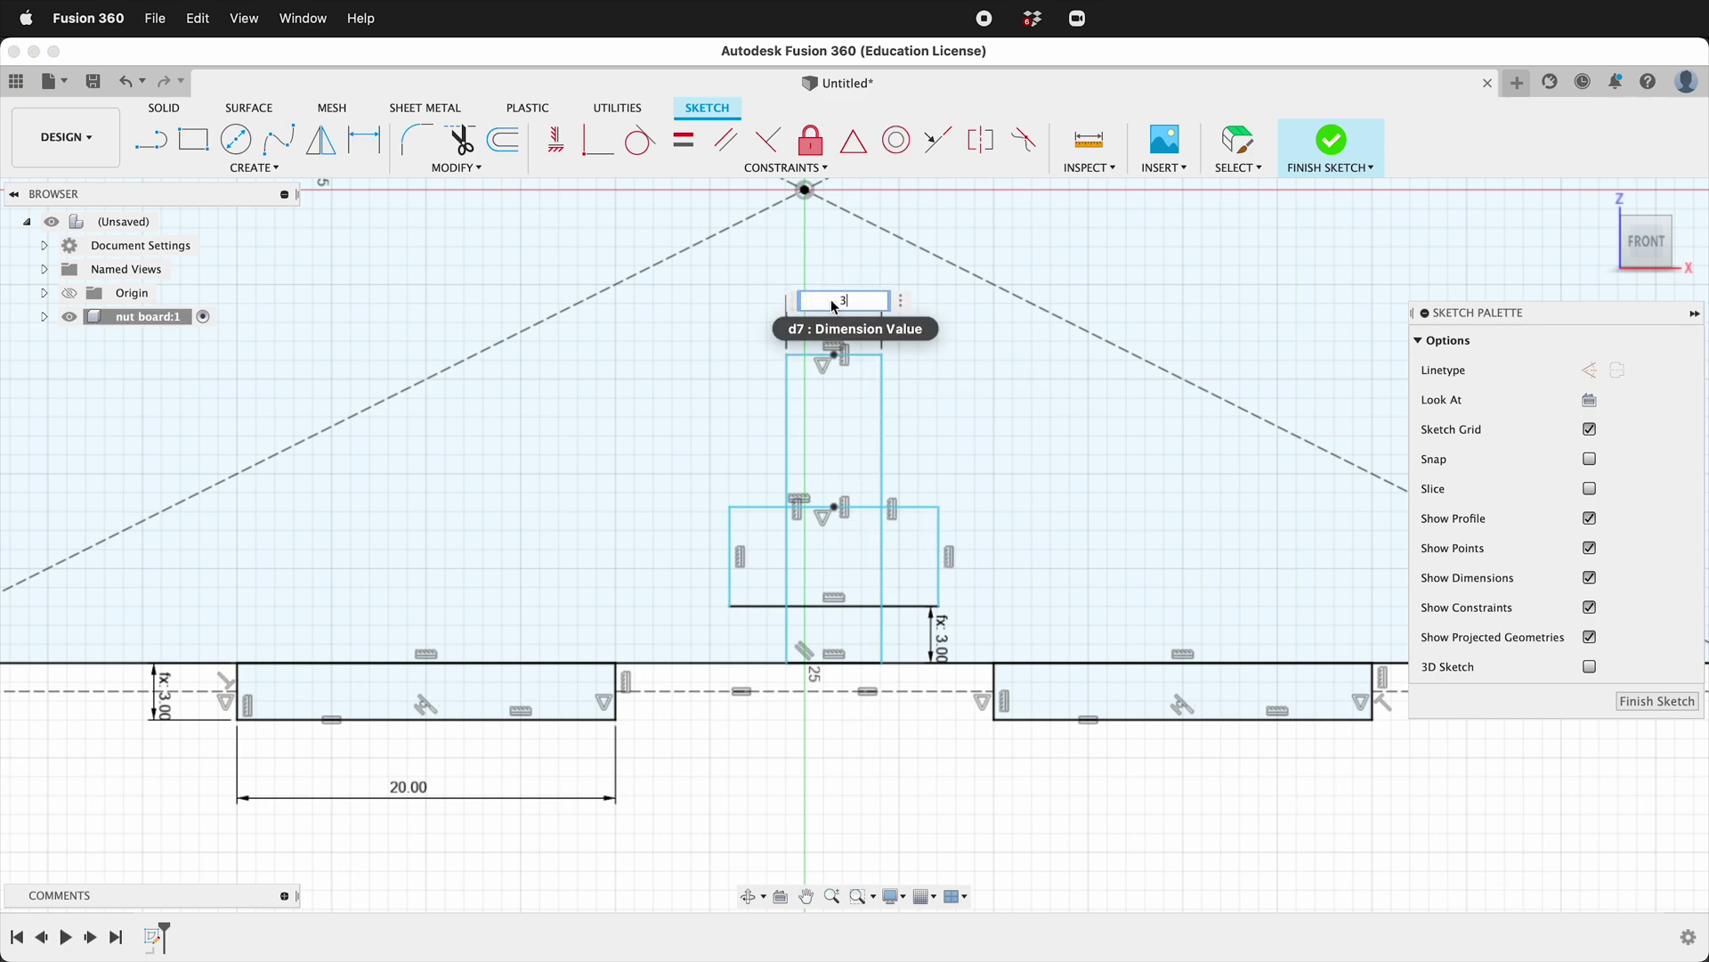
{"action": "key", "text": "Return"}
- Dimension the nut pocket 5.5 mm wide and 2.4 mm tall
{"action": "left_click", "coordinate": [735, 549]}
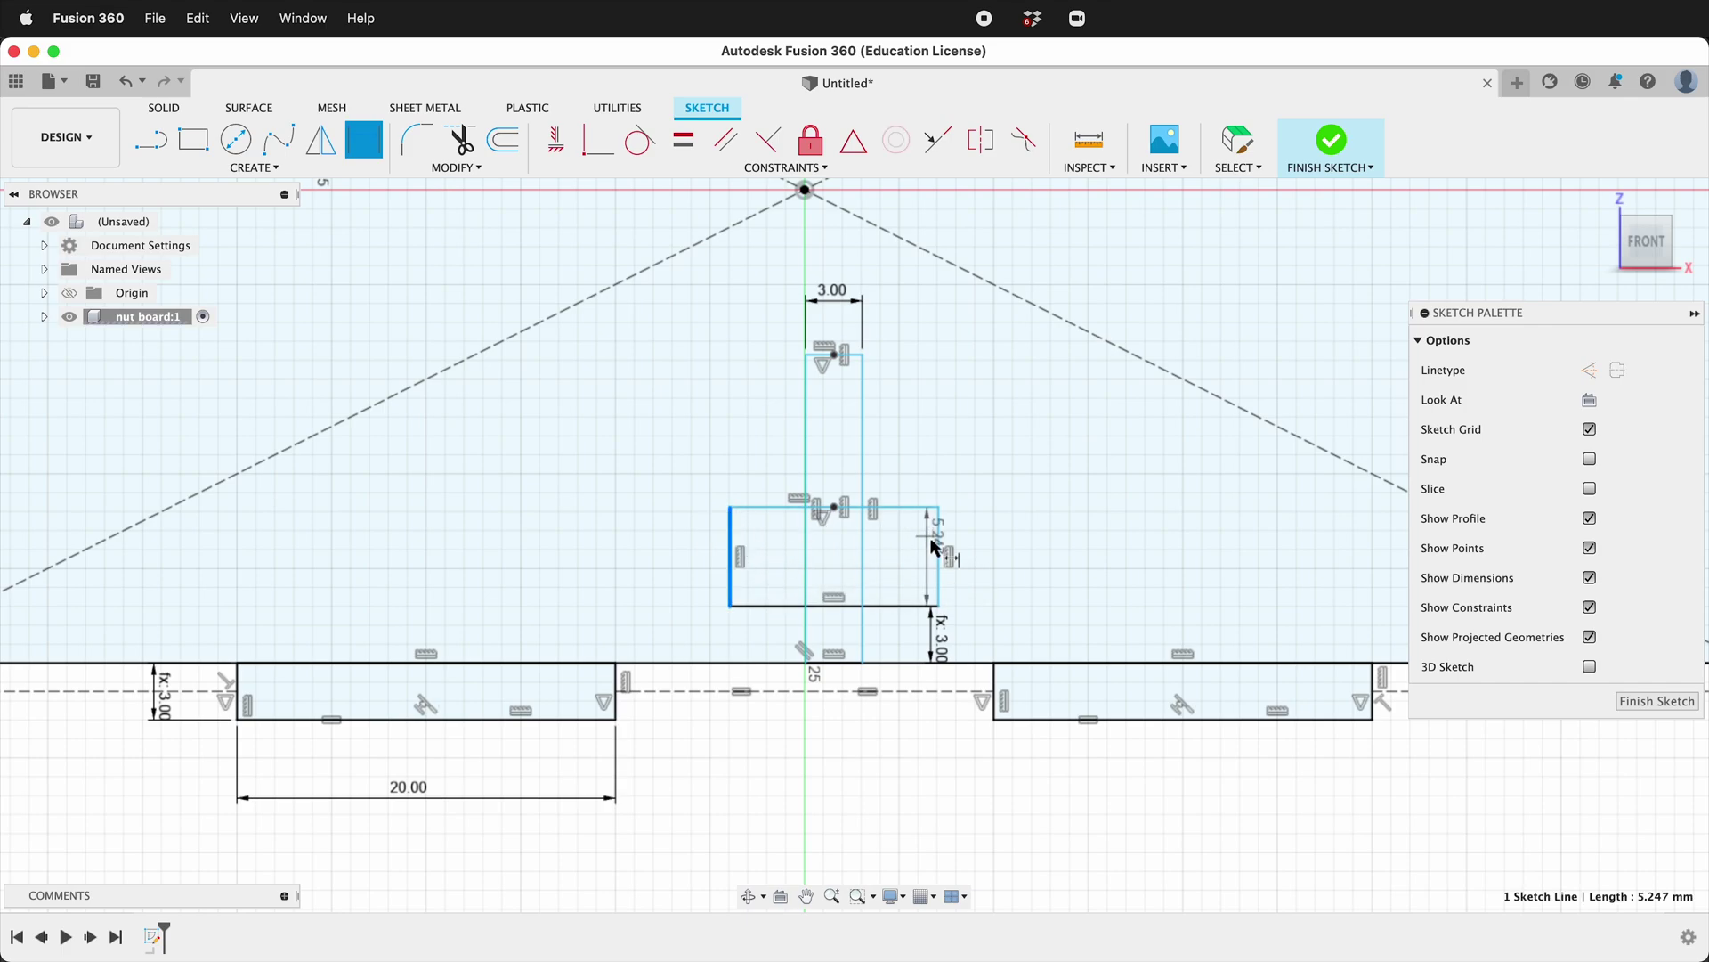
{"action": "left_click", "coordinate": [939, 556]}
{"action": "left_click", "coordinate": [830, 449]}
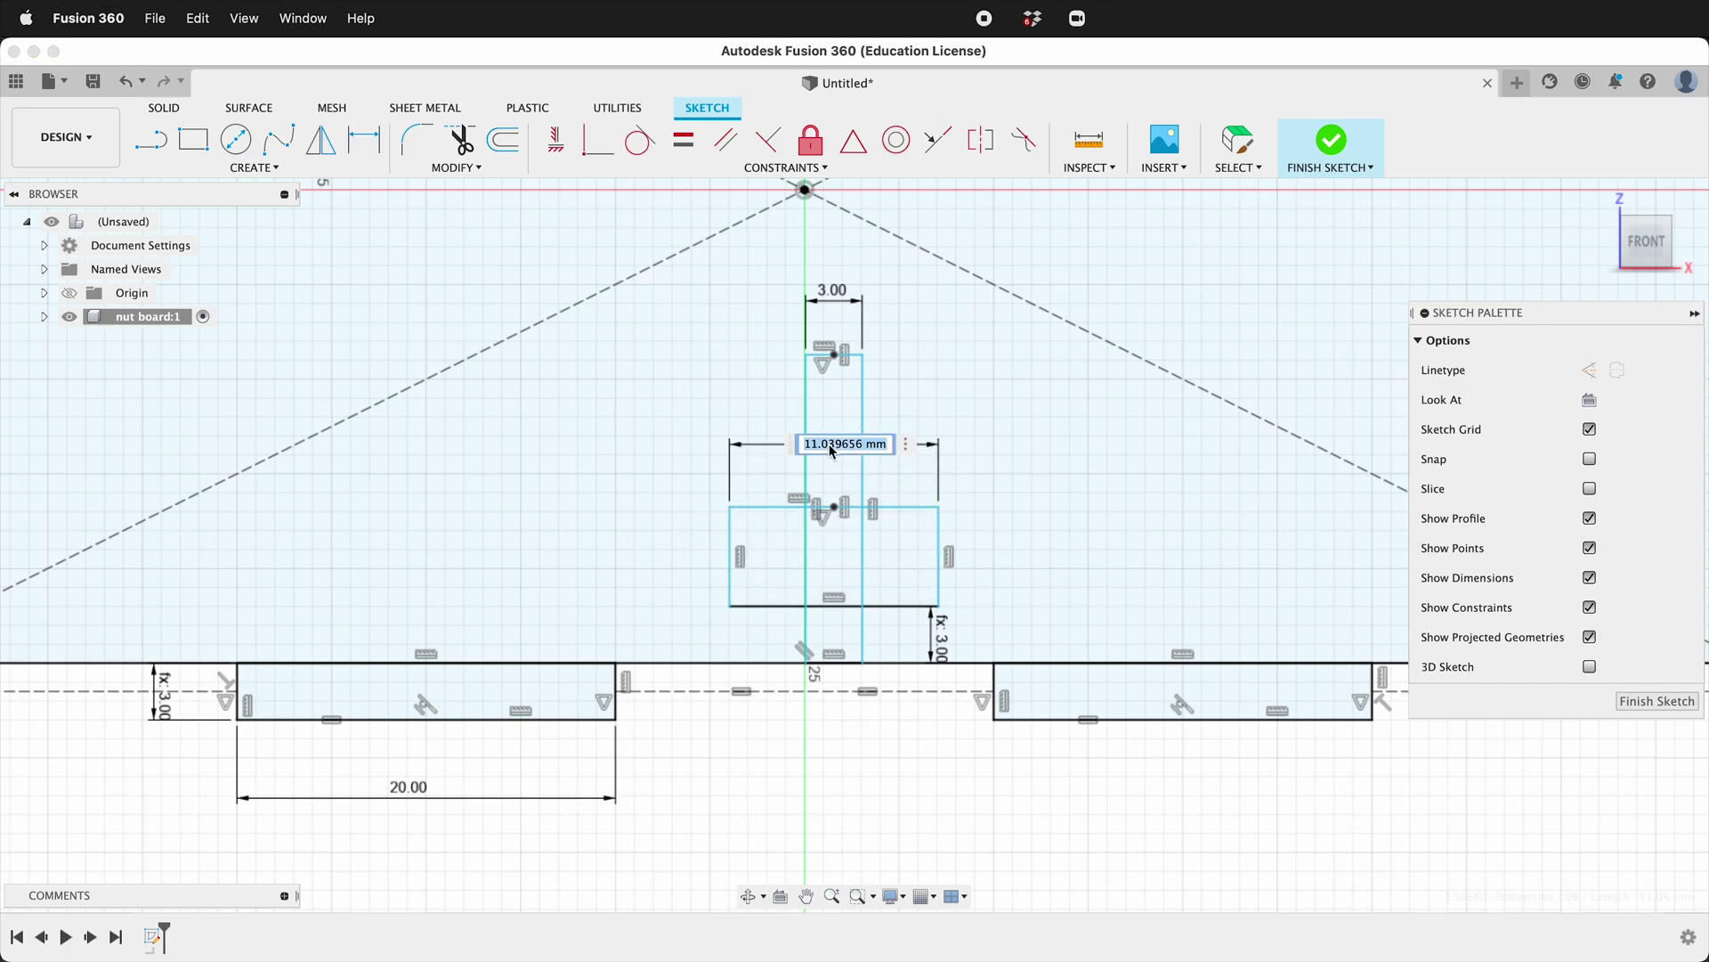
{"action": "type", "text": "5.5"}
{"action": "key", "text": "Return"}
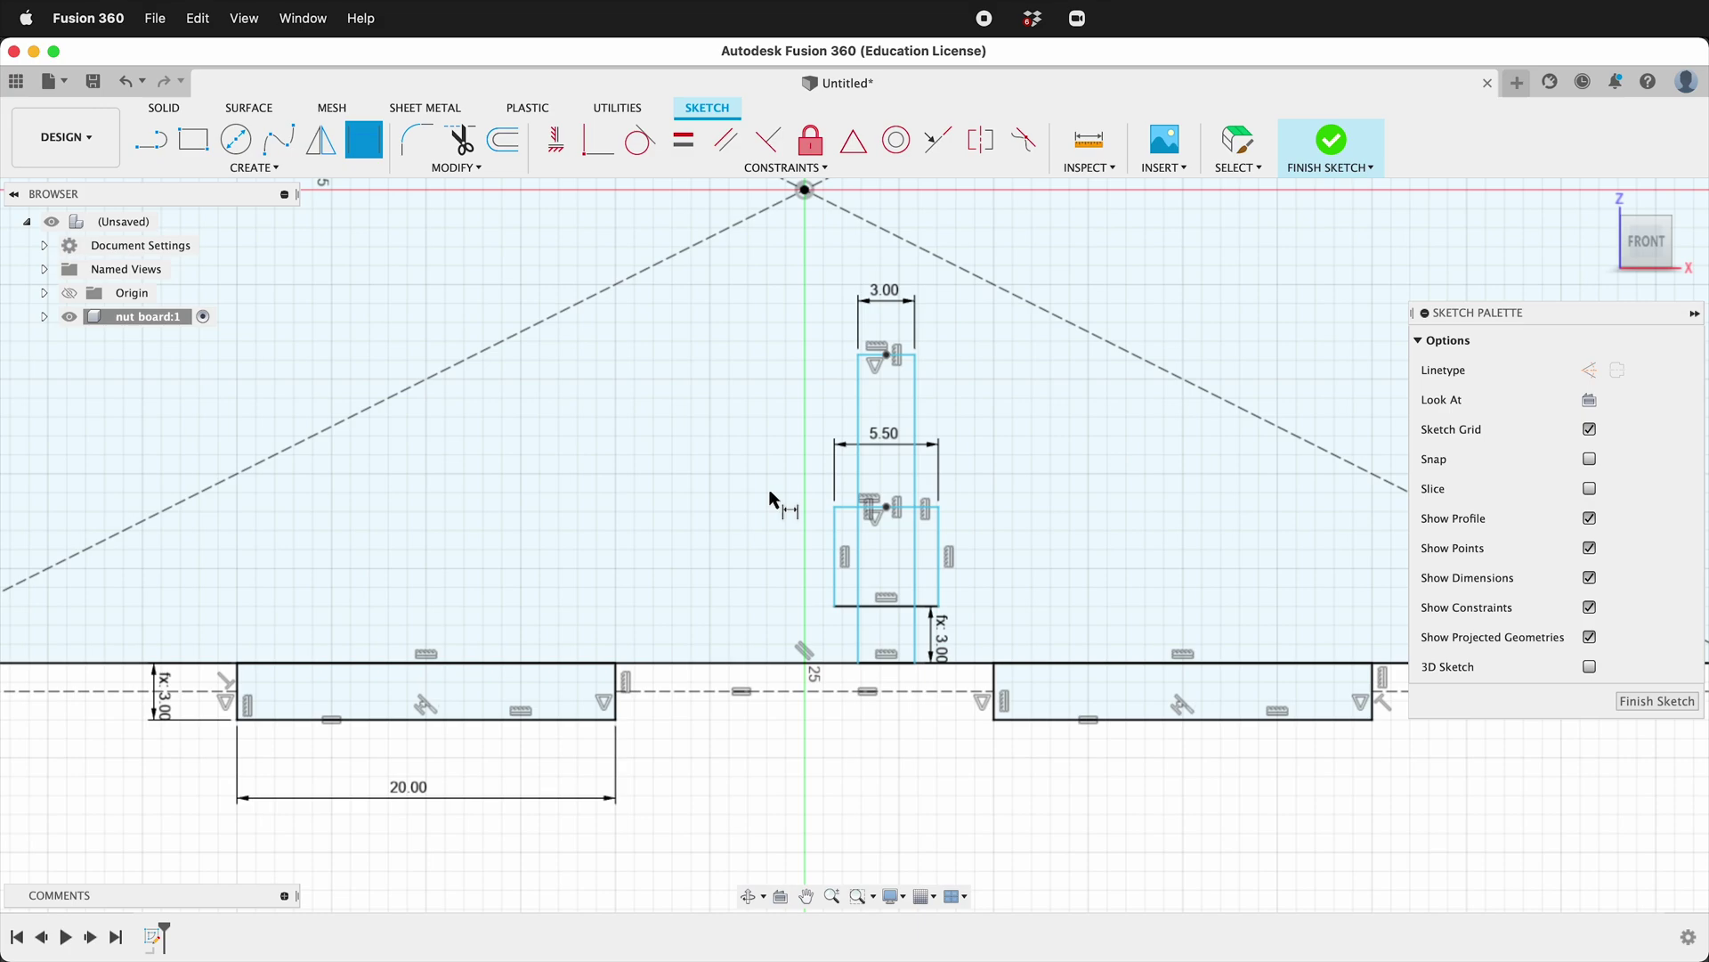
{"action": "scroll", "coordinate": [968, 612], "scroll_direction": "up", "scroll_amount": 3}
{"action": "left_click", "coordinate": [864, 472]}
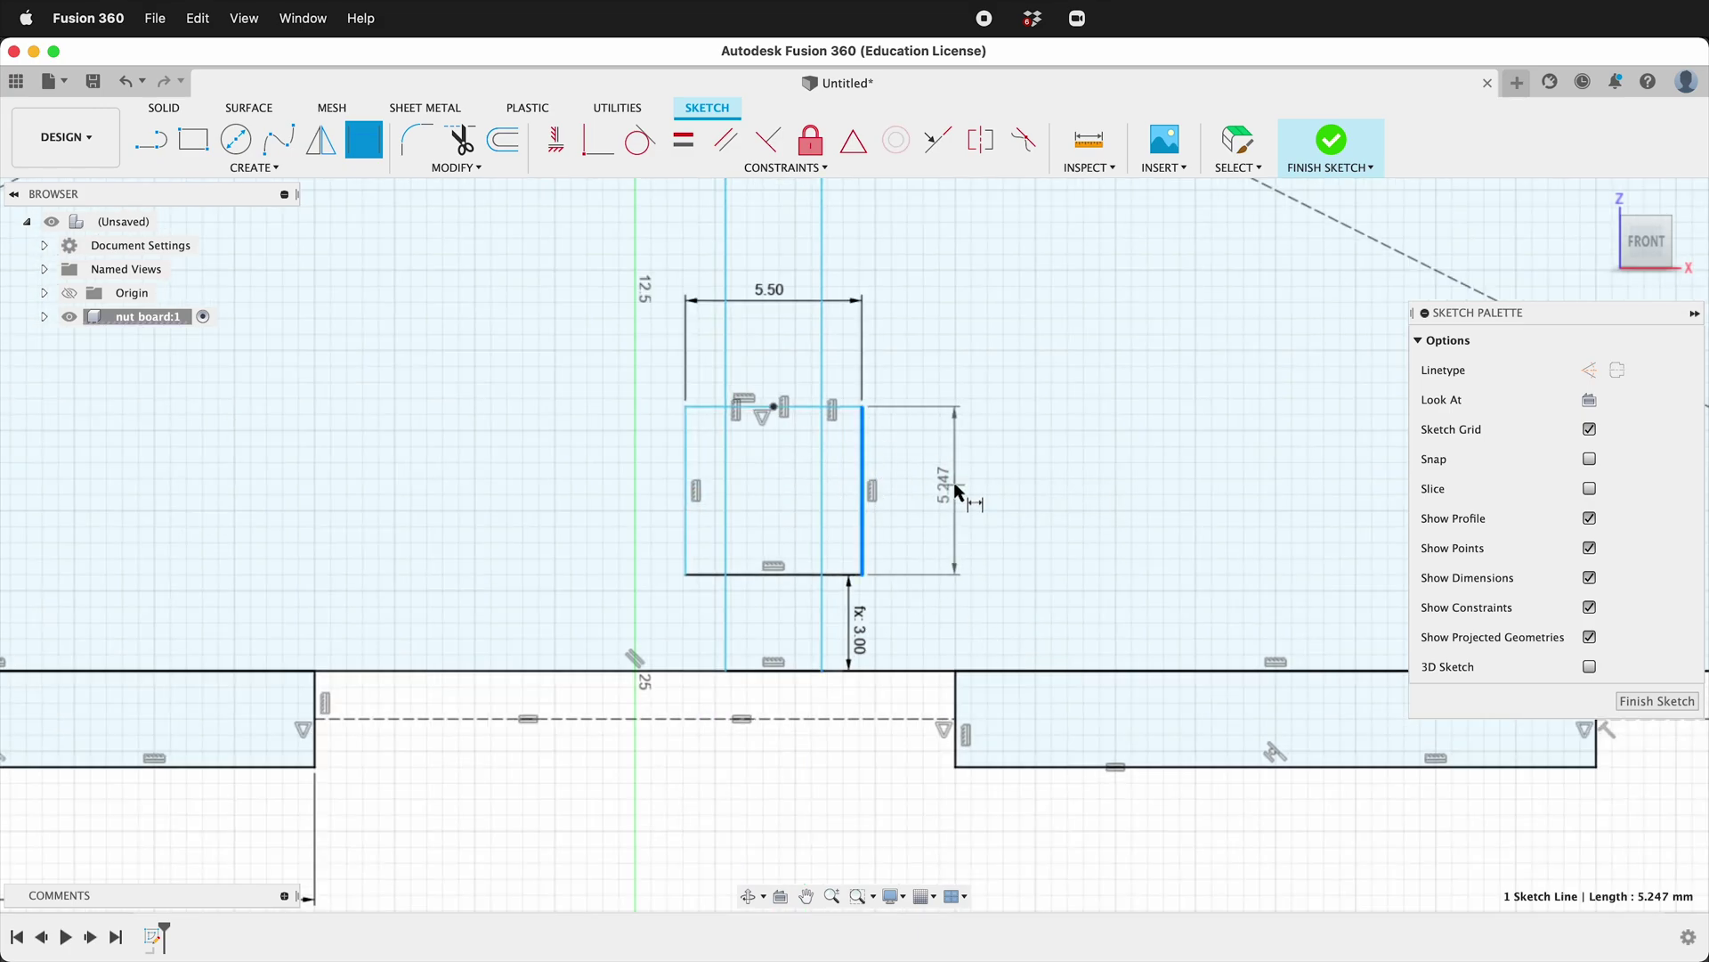
{"action": "left_click", "coordinate": [955, 485]}
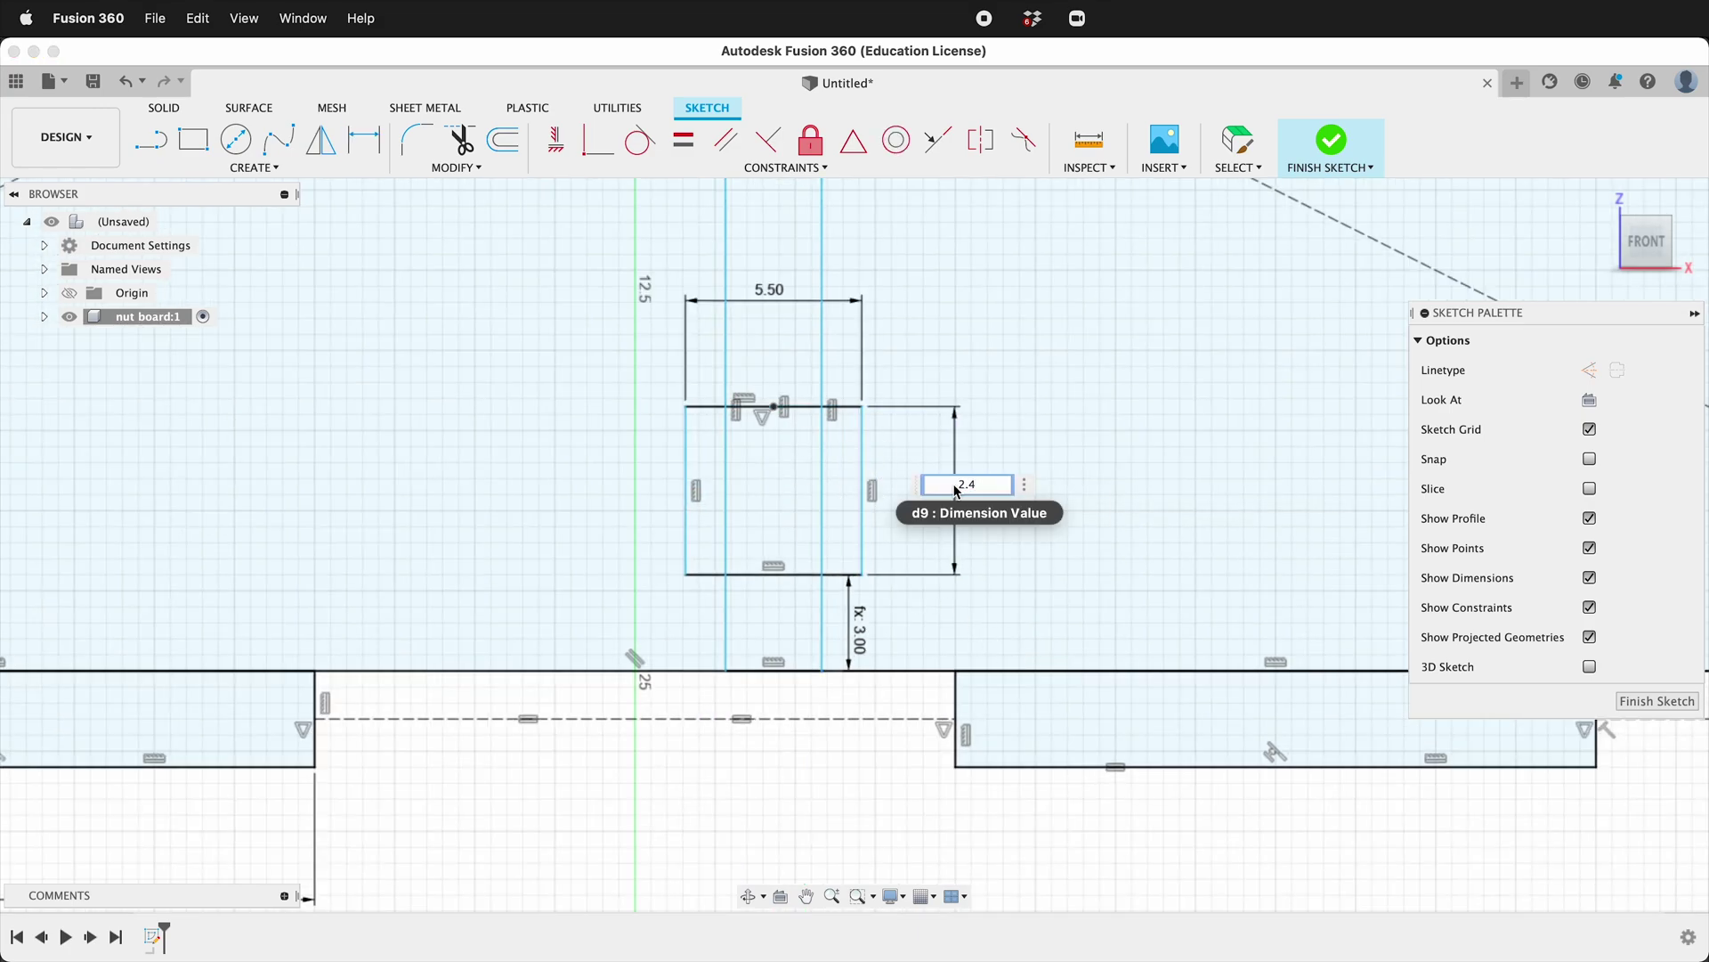
{"action": "key", "text": "Return"}
- Set the slot depth from the board bottom to 11-ply (8 mm)
{"action": "scroll", "coordinate": [832, 572], "scroll_direction": "down", "scroll_amount": 3}
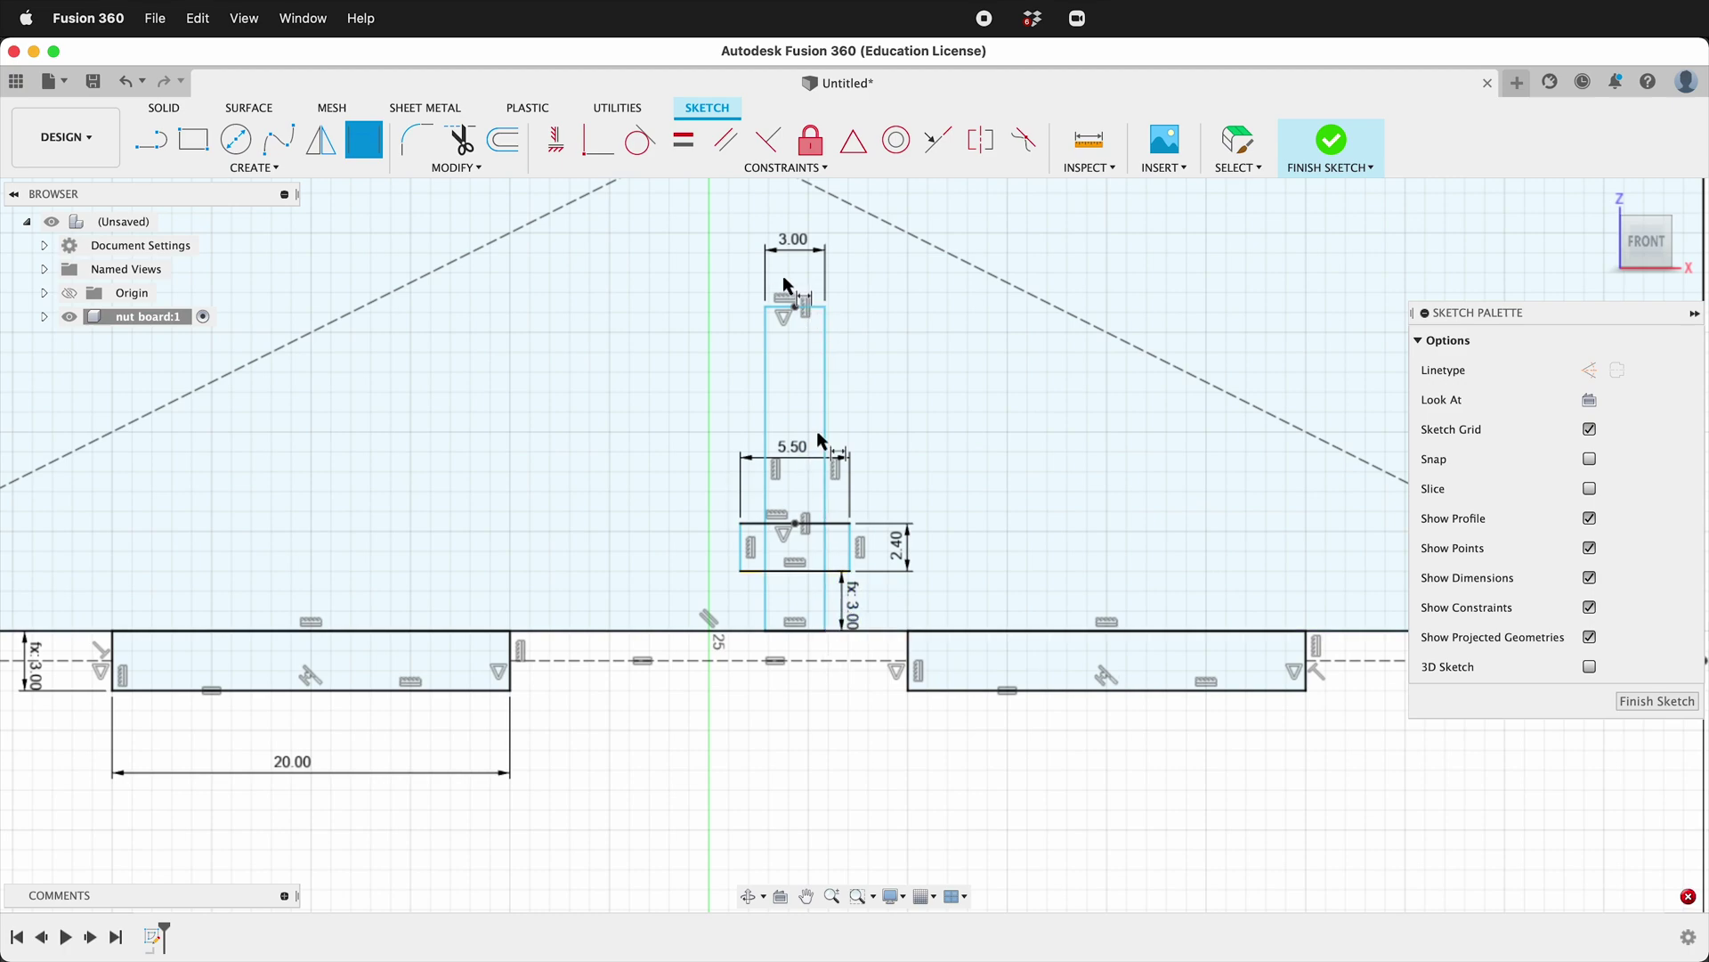
{"action": "left_click", "coordinate": [790, 630]}
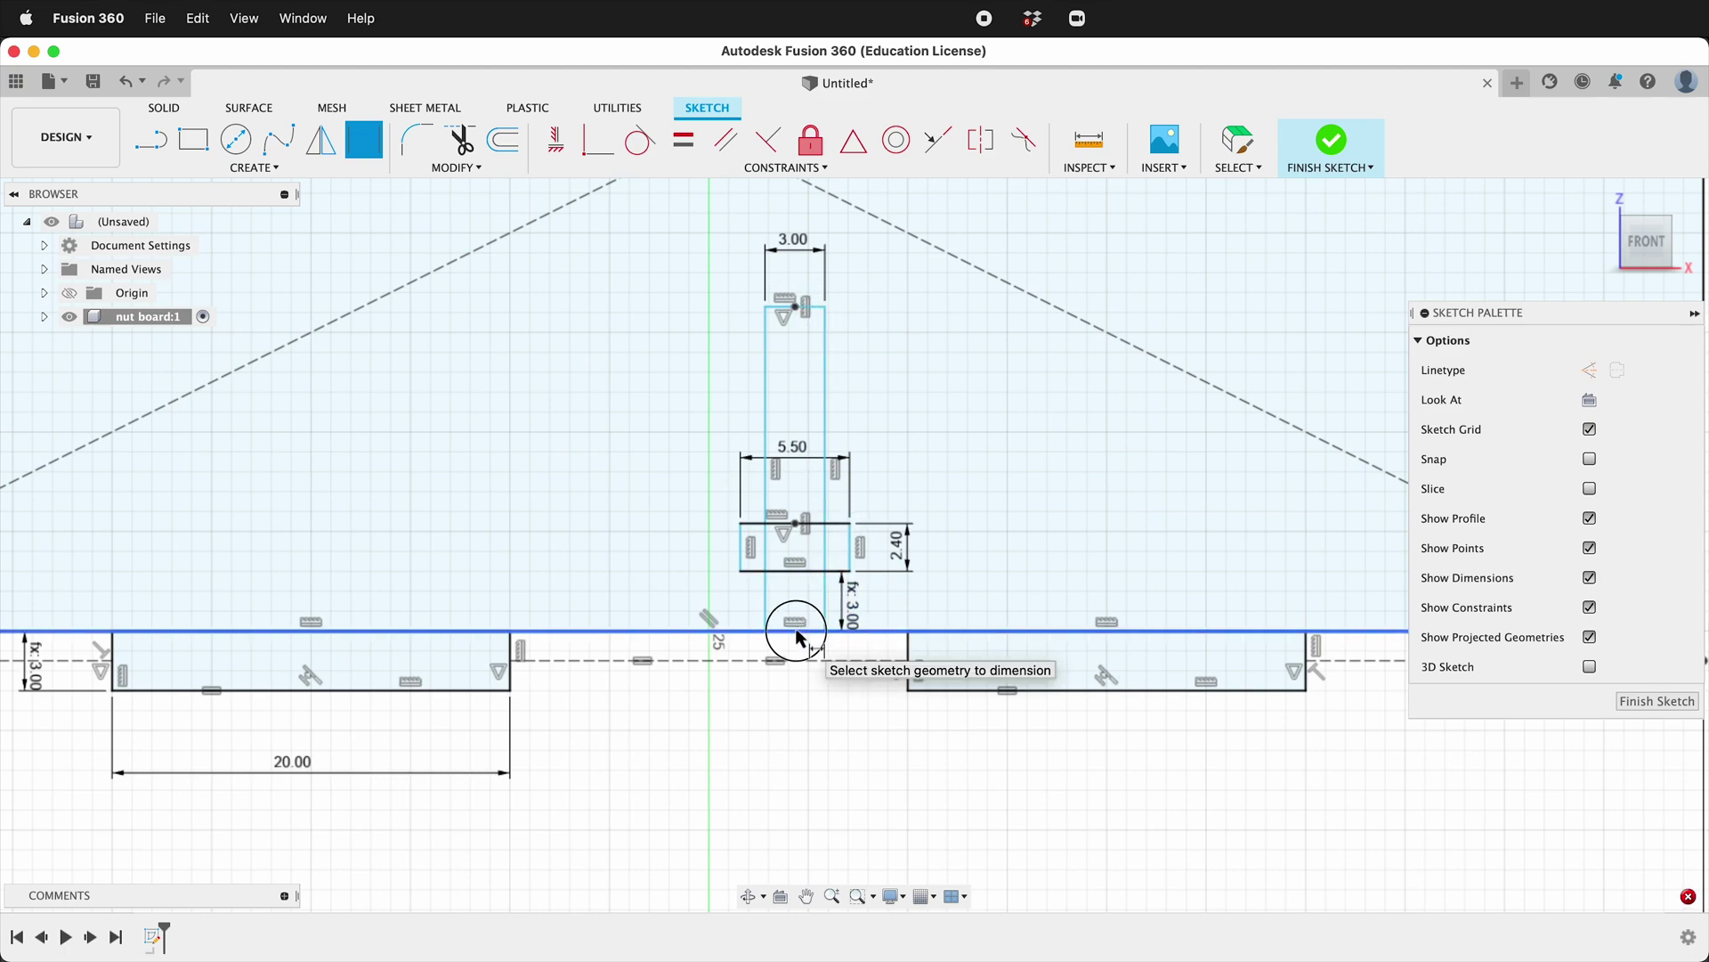
{"action": "left_click", "coordinate": [795, 308]}
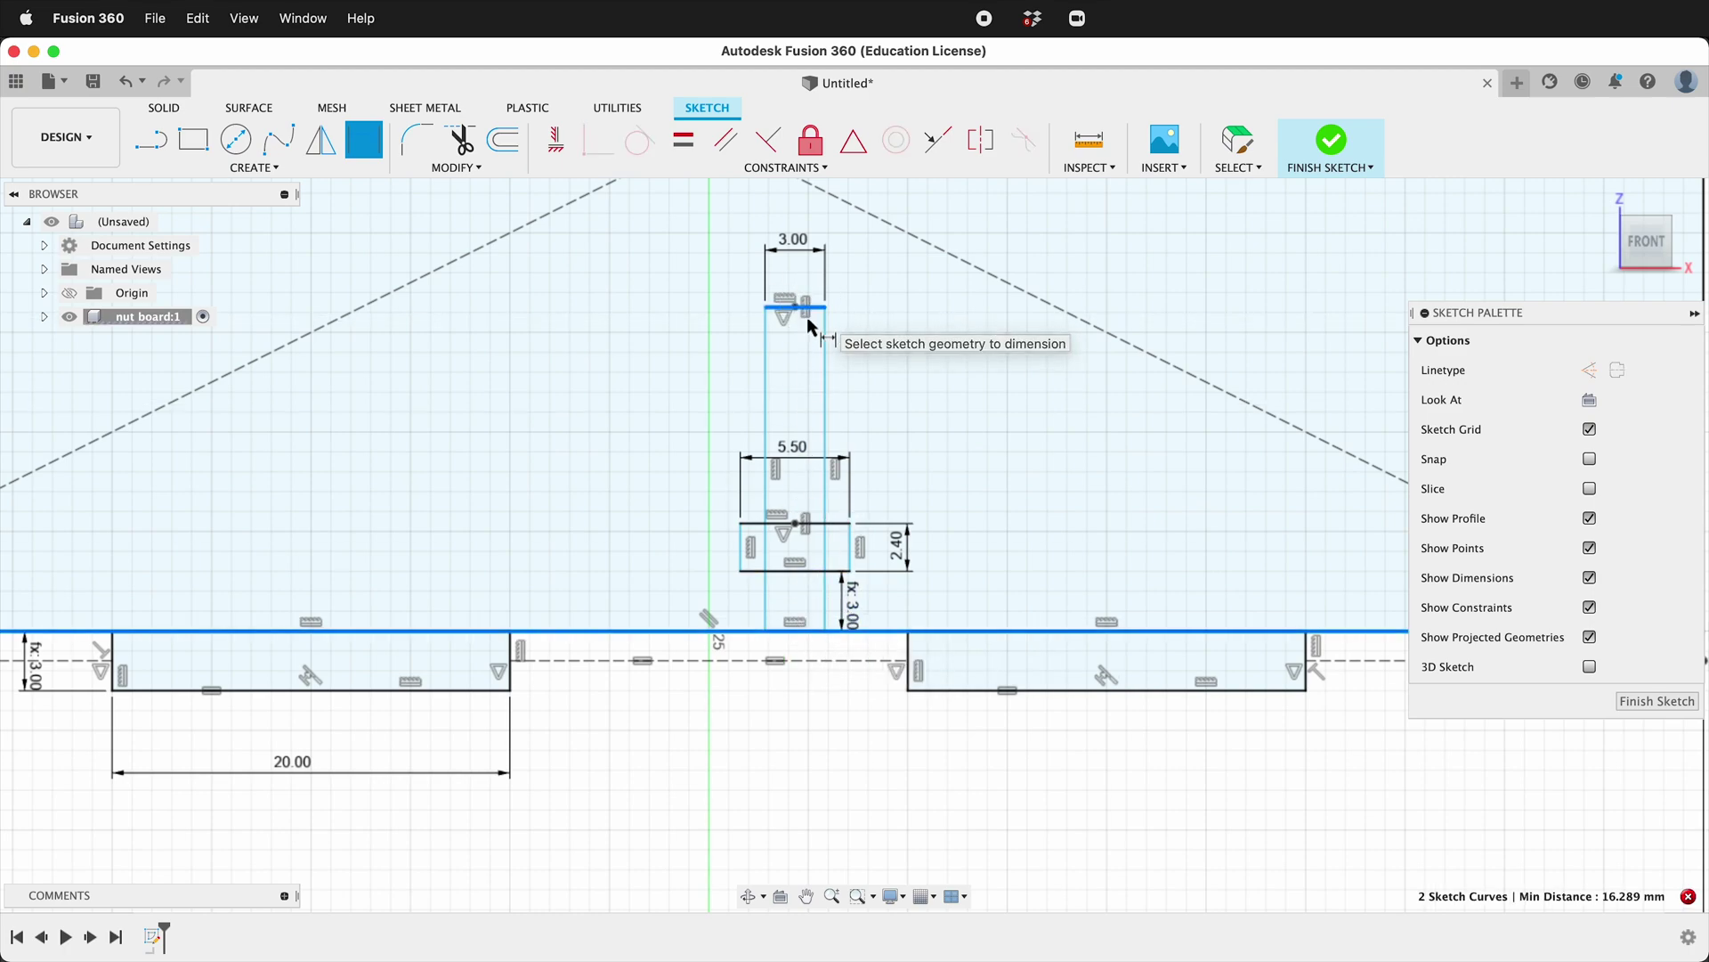
{"action": "left_click", "coordinate": [672, 450]}
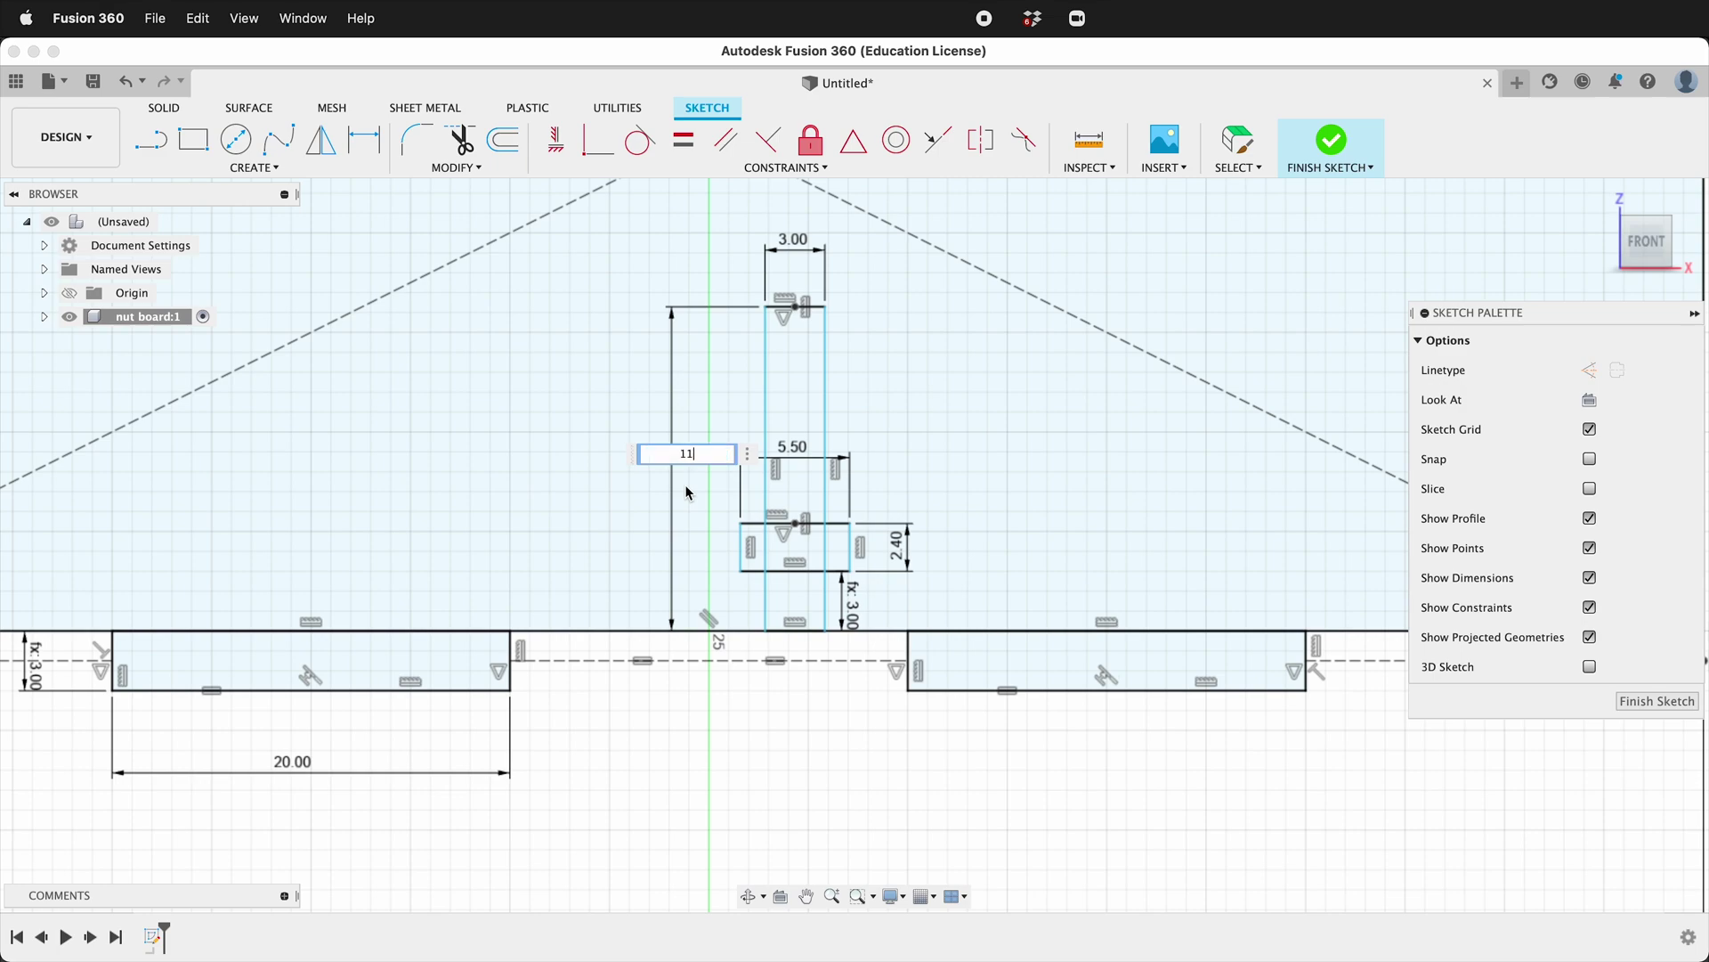
{"action": "type", "text": "11-ply"}
{"action": "key", "text": "Return"}
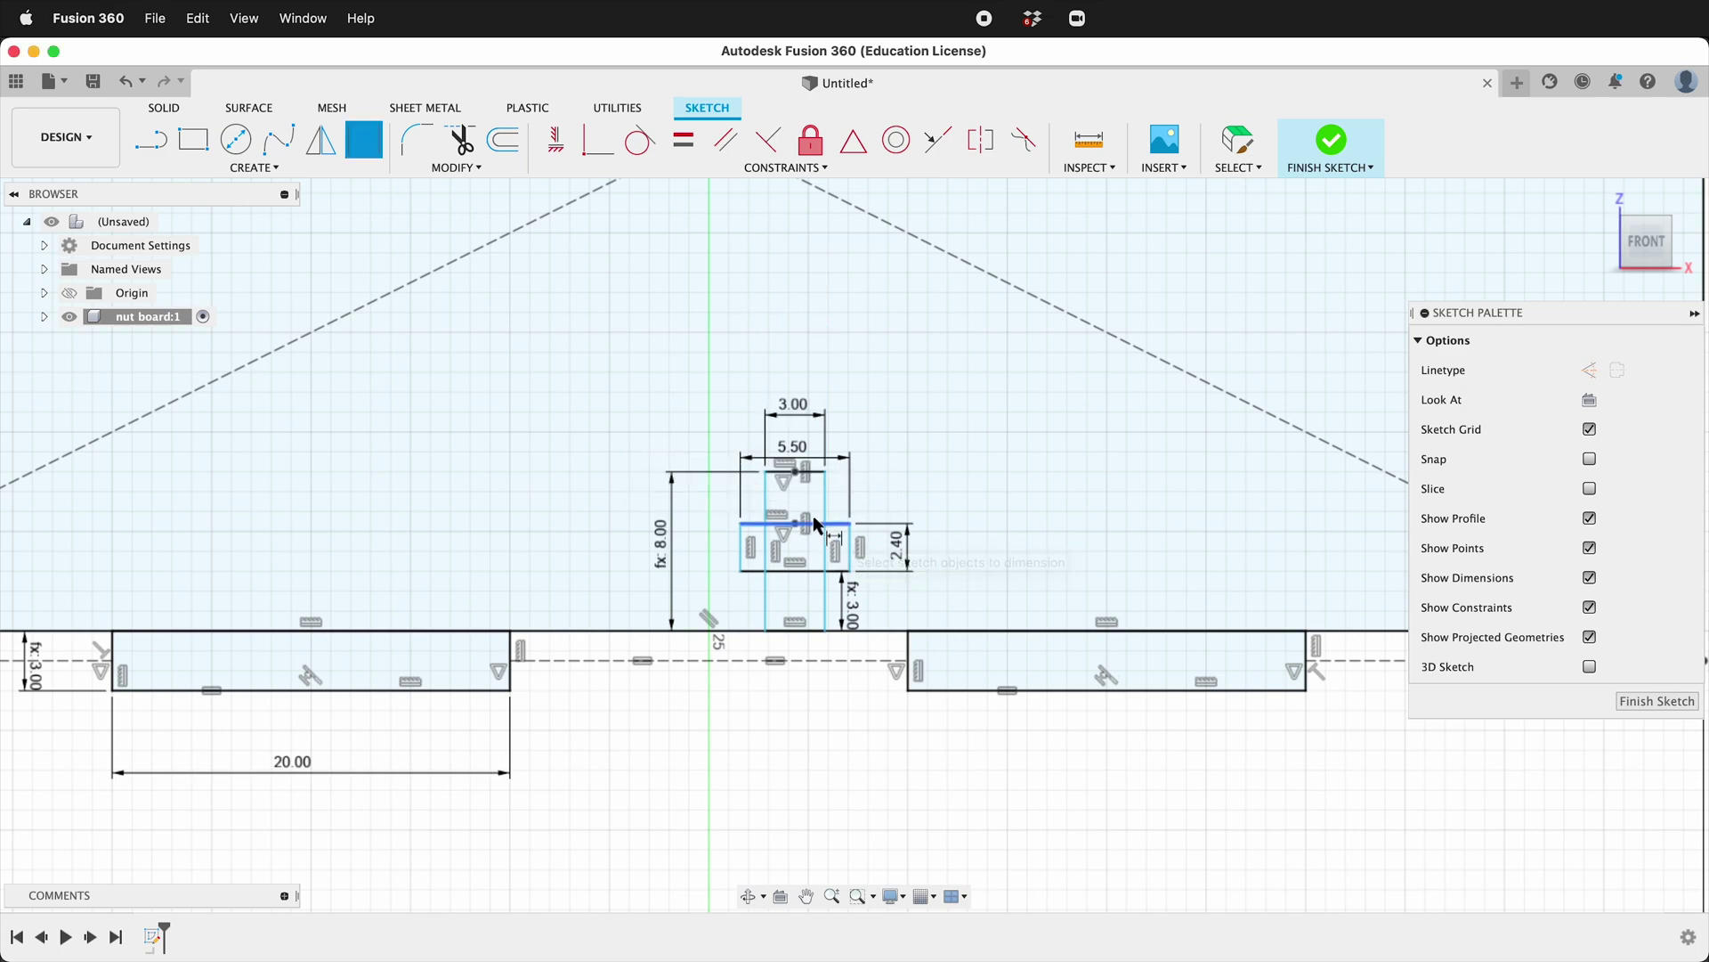
- Constrain the slot's top endpoint onto the vertical axis to centre the cutout
{"action": "left_click", "coordinate": [555, 140]}
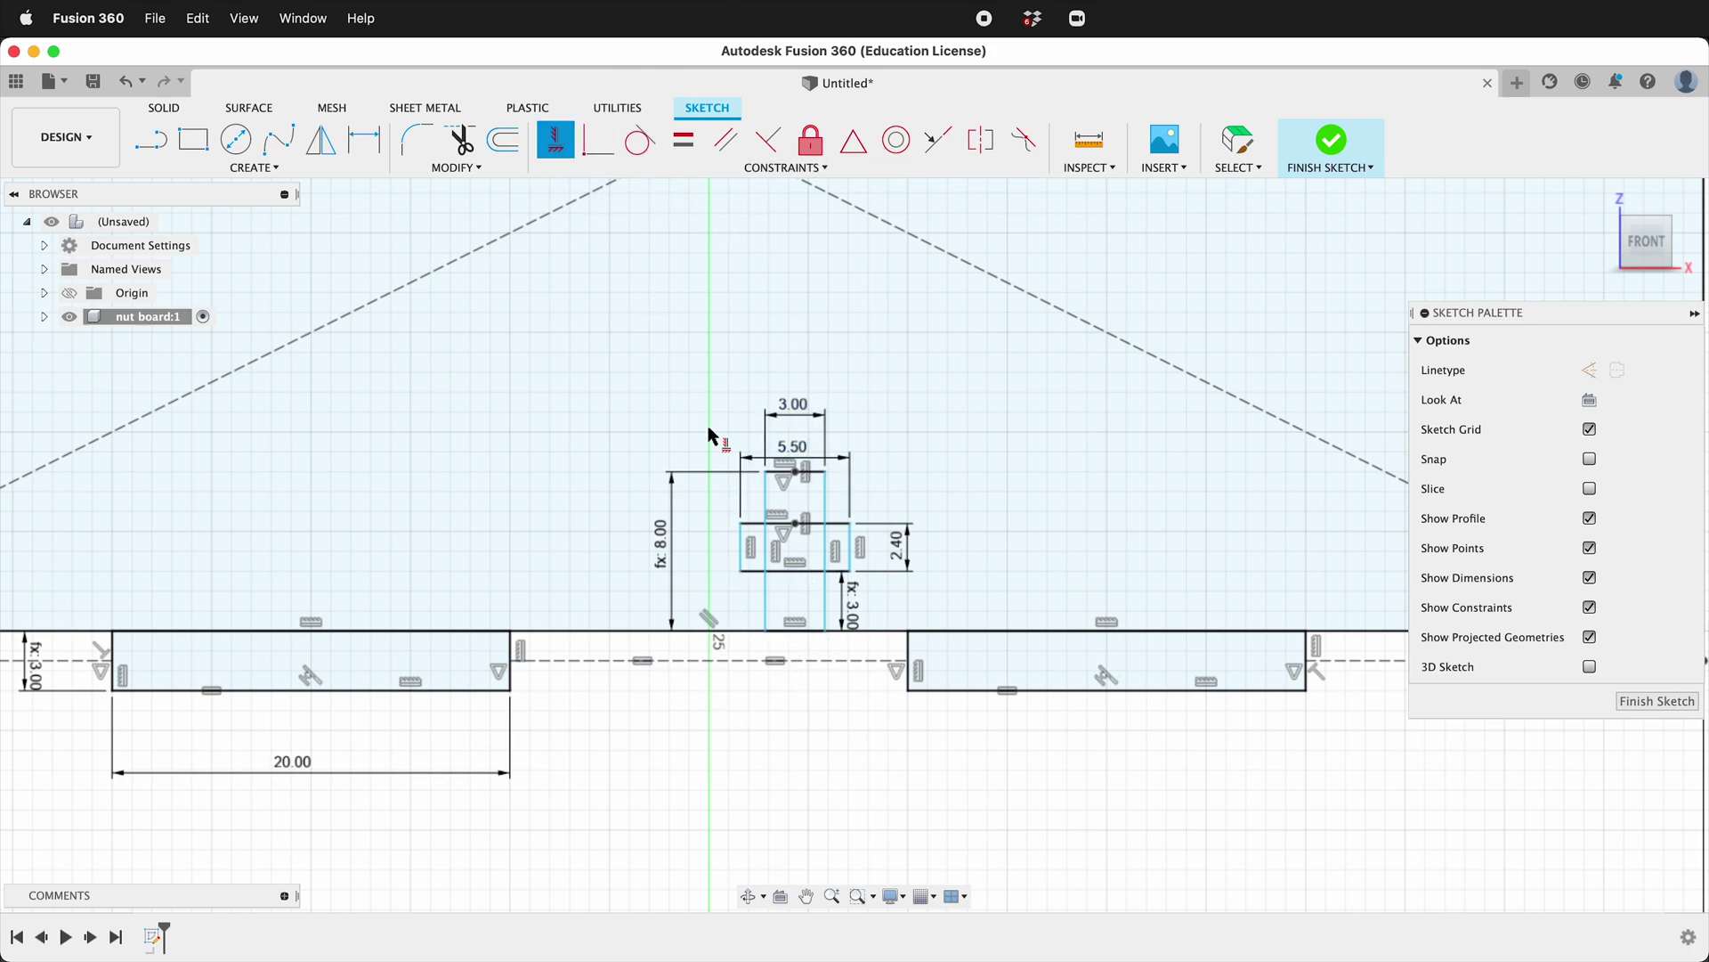
{"action": "left_click", "coordinate": [796, 472]}
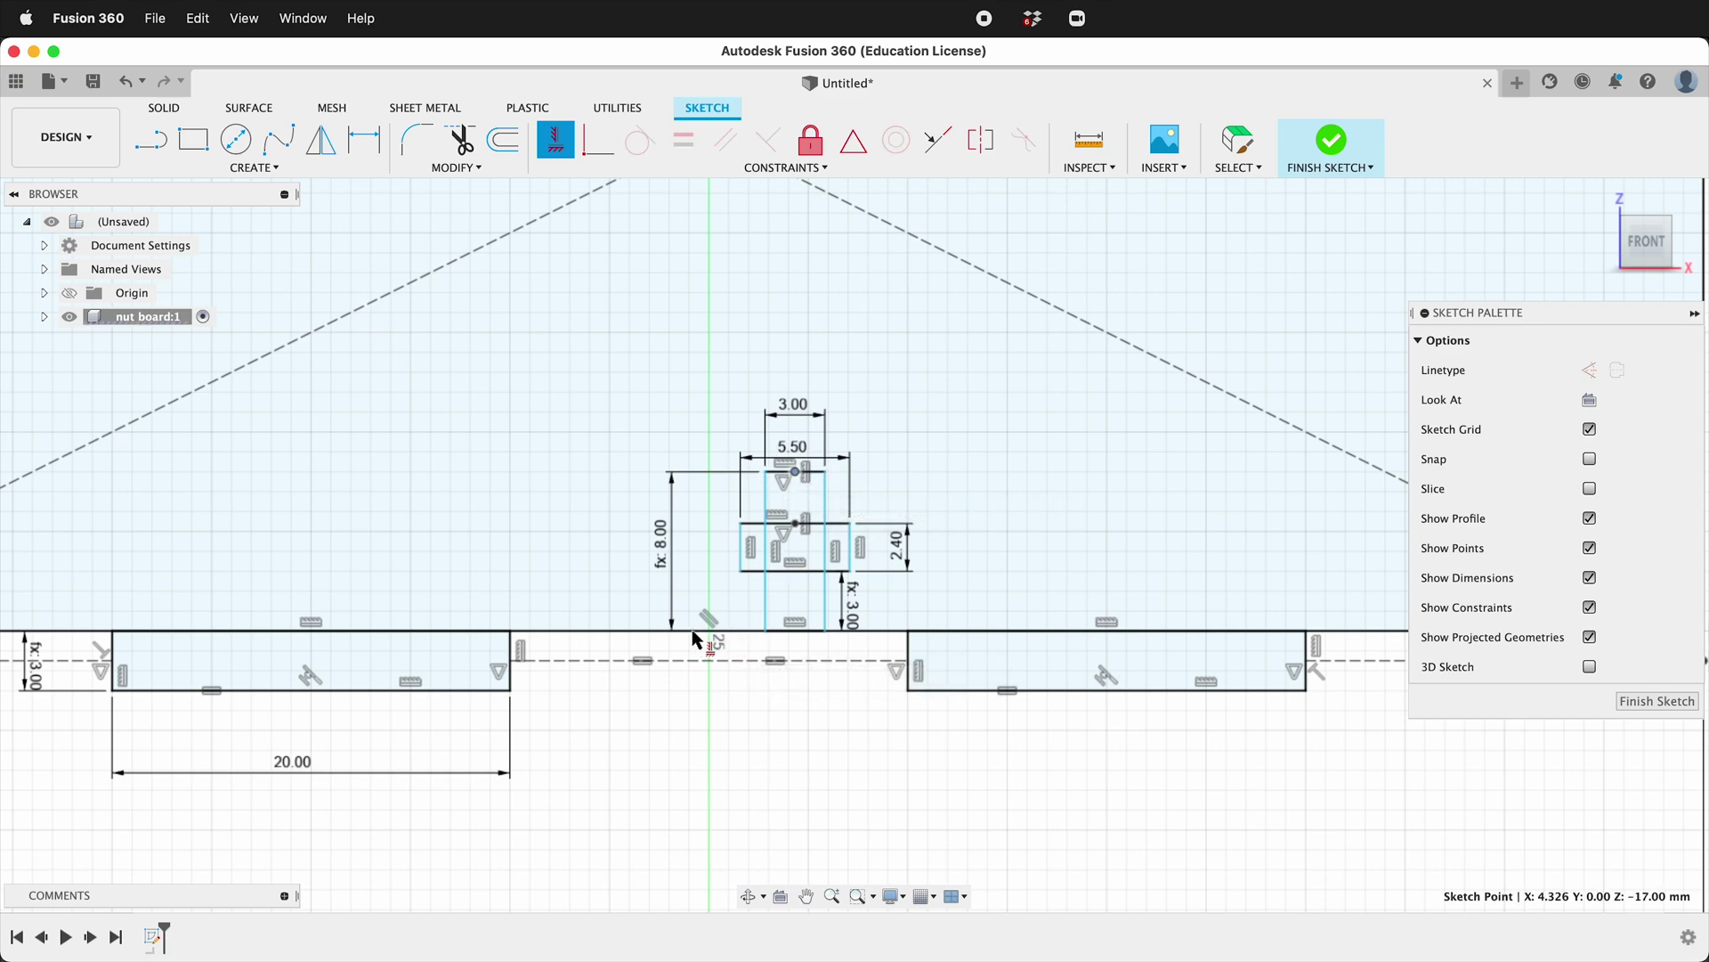
{"action": "left_click", "coordinate": [709, 631]}
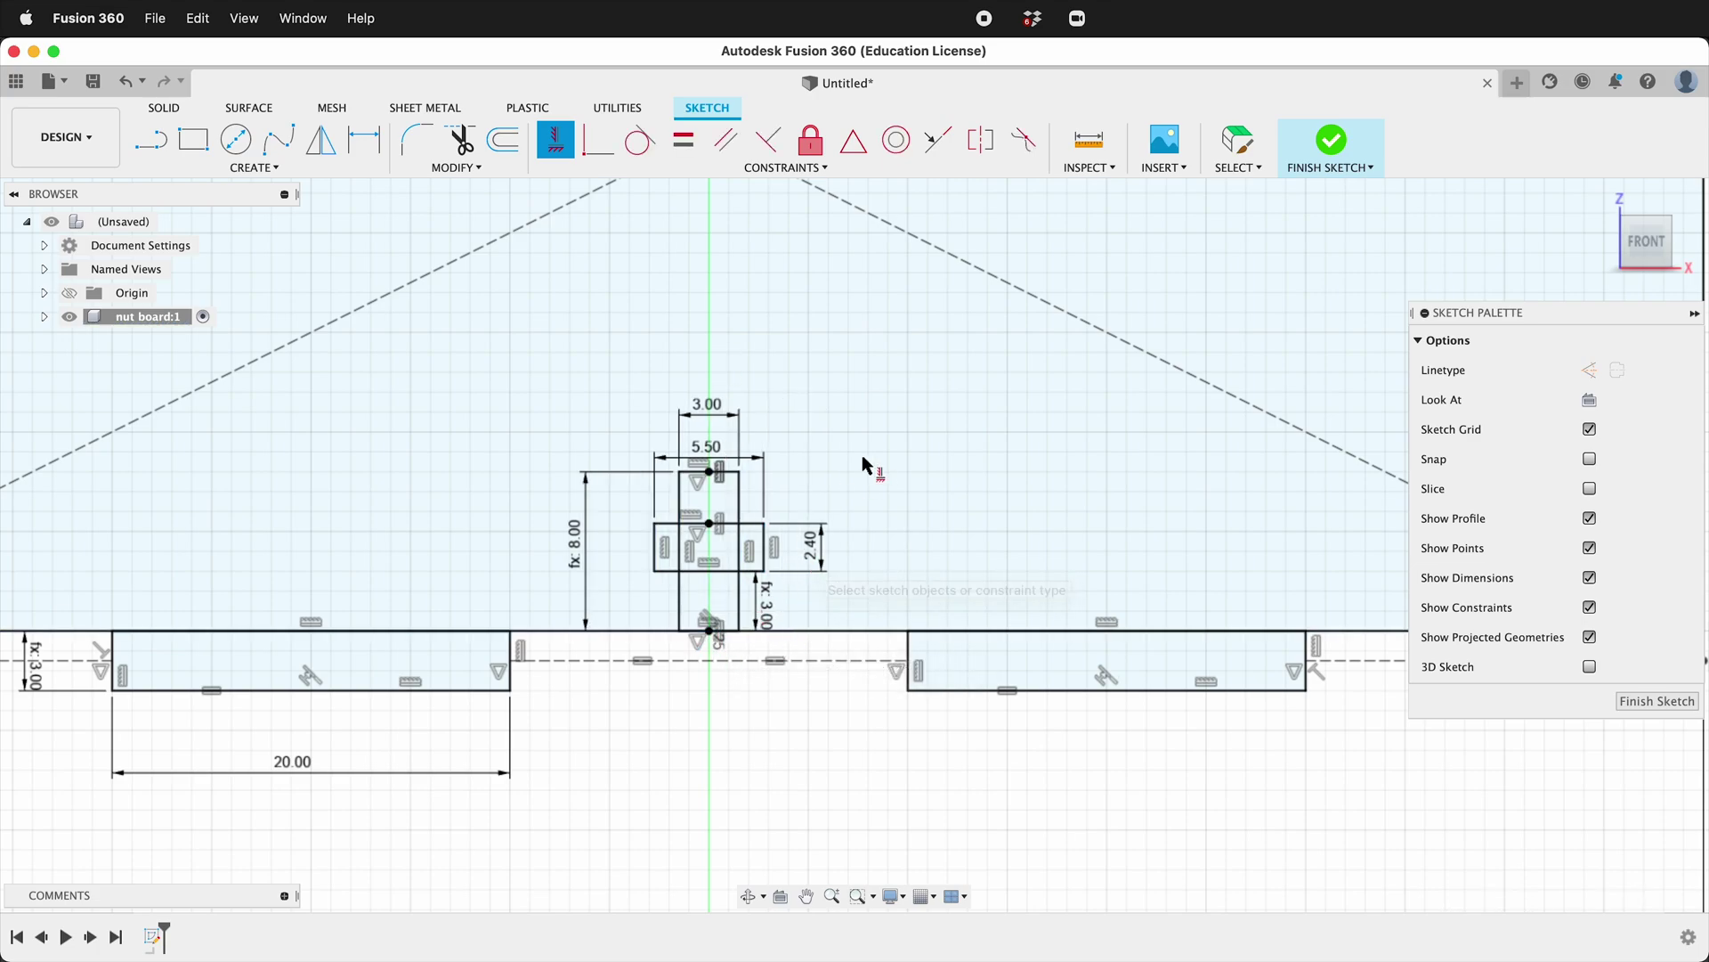
{"action": "scroll", "coordinate": [886, 461], "scroll_direction": "down", "scroll_amount": 3}
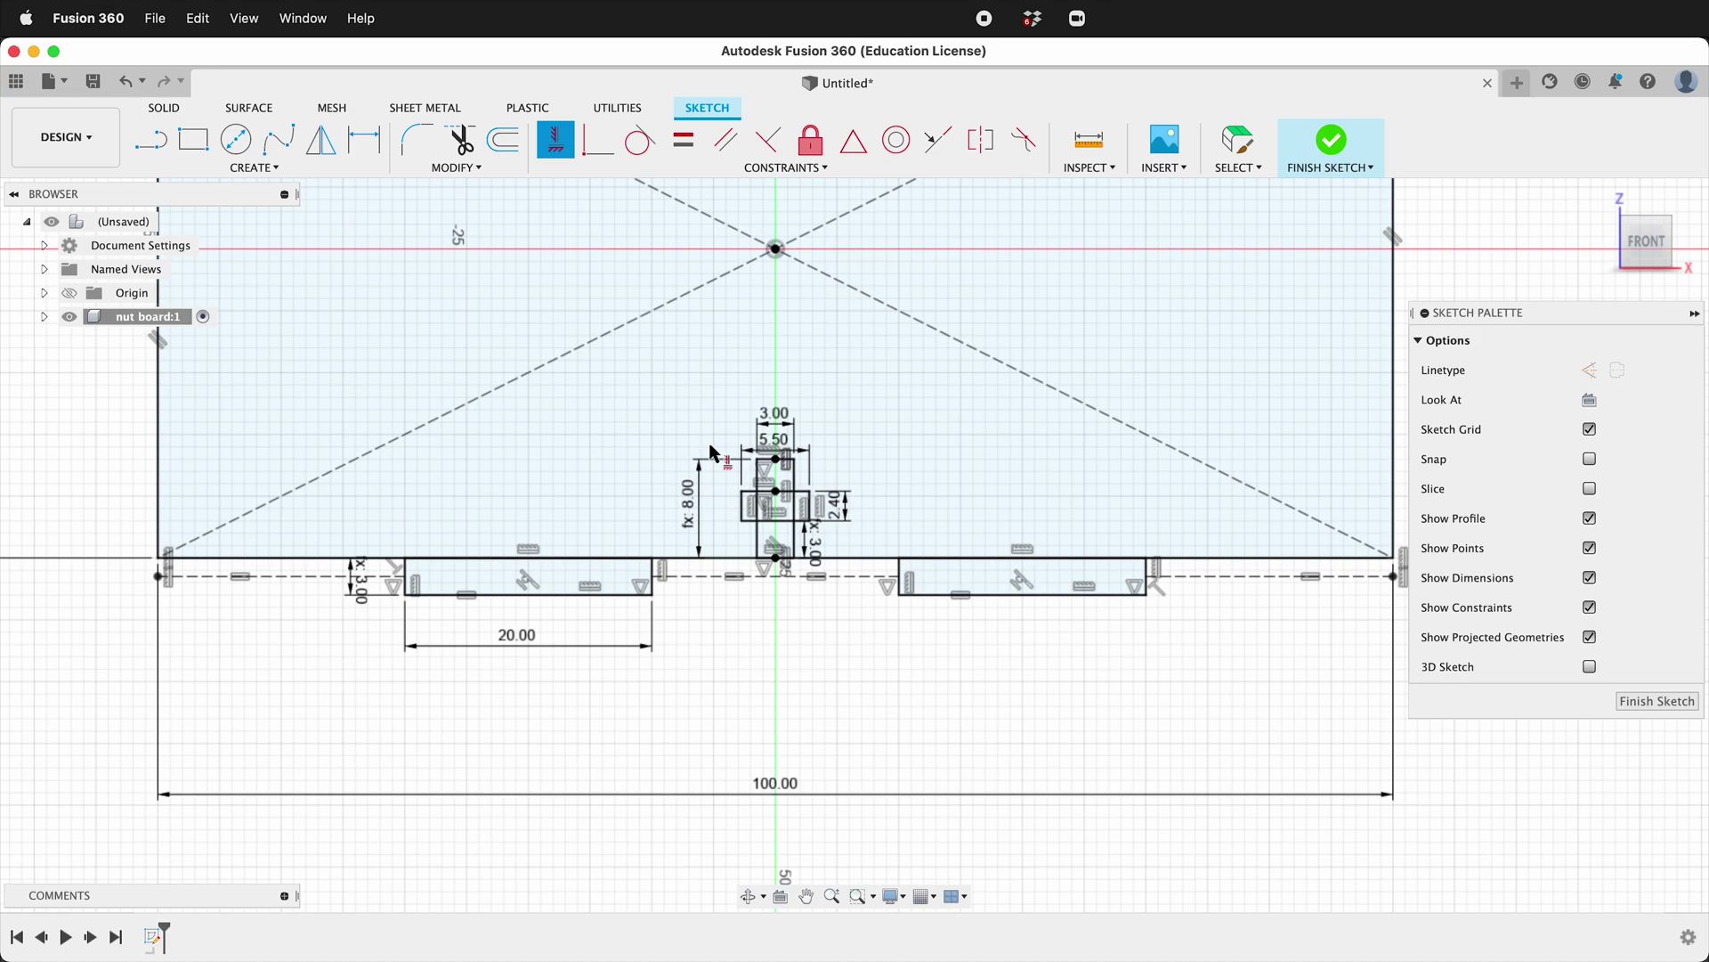
- Extrude the board and both tab profiles by the ply thickness
{"action": "left_click", "coordinate": [1654, 704]}
{"action": "key", "text": "e"}
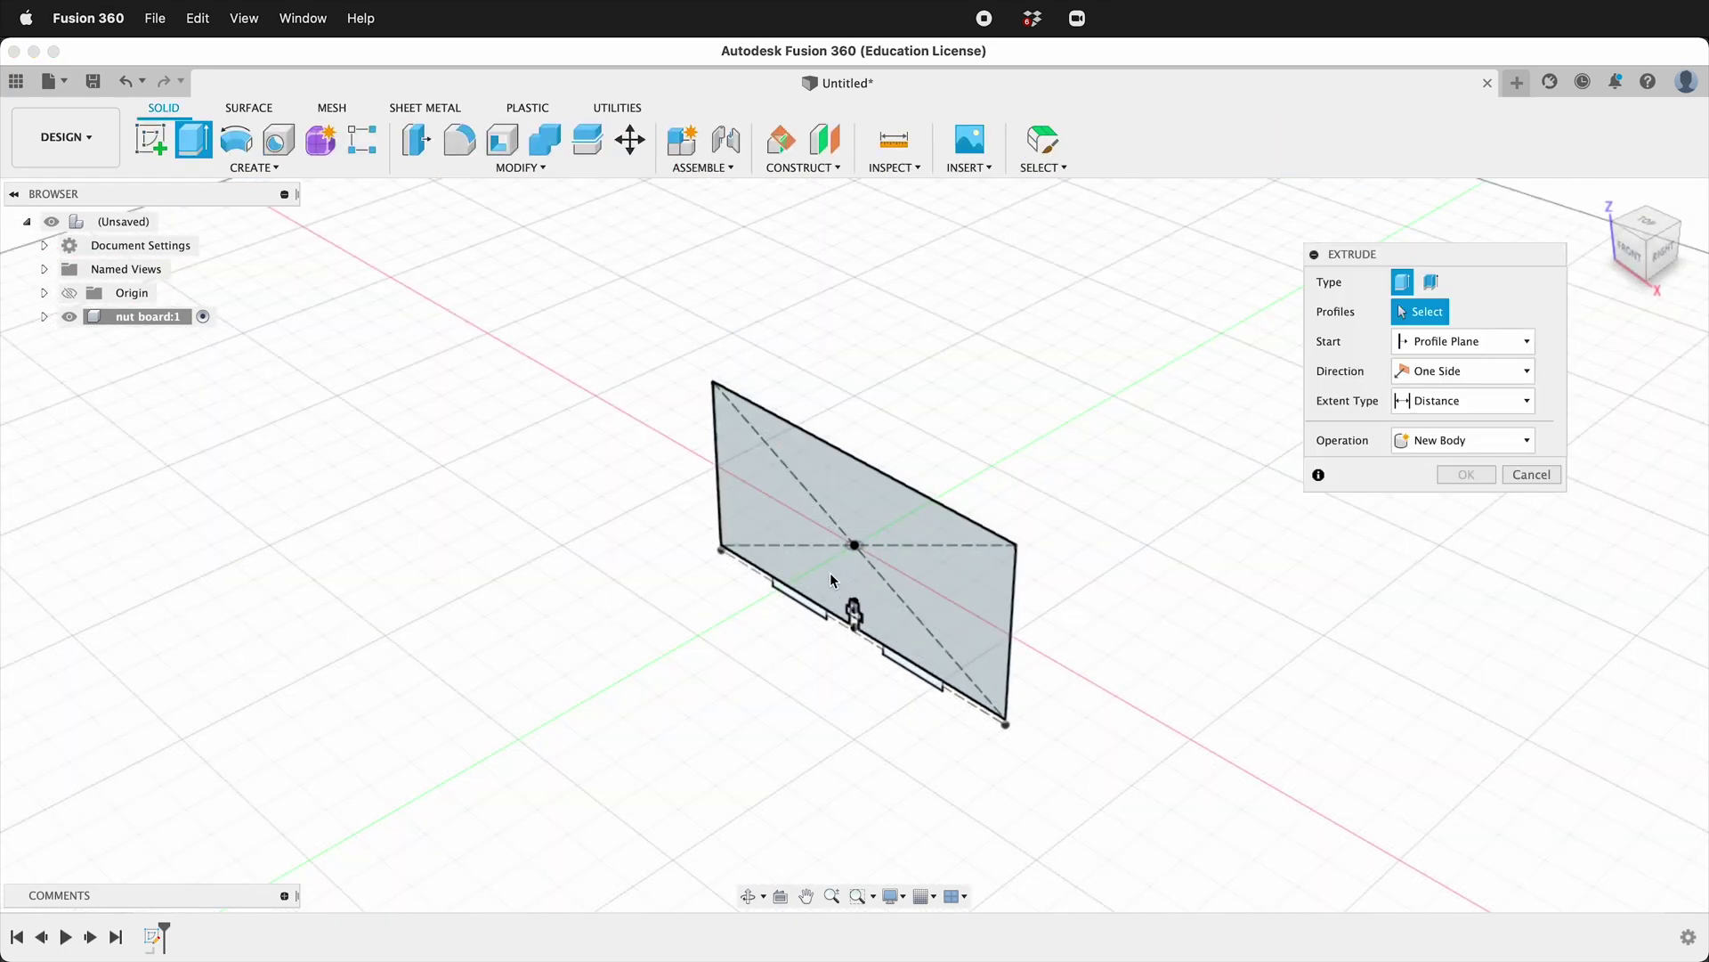
{"action": "left_click", "coordinate": [801, 562]}
{"action": "scroll", "coordinate": [815, 588], "scroll_direction": "up", "scroll_amount": 5}
{"action": "left_click", "coordinate": [792, 623]}
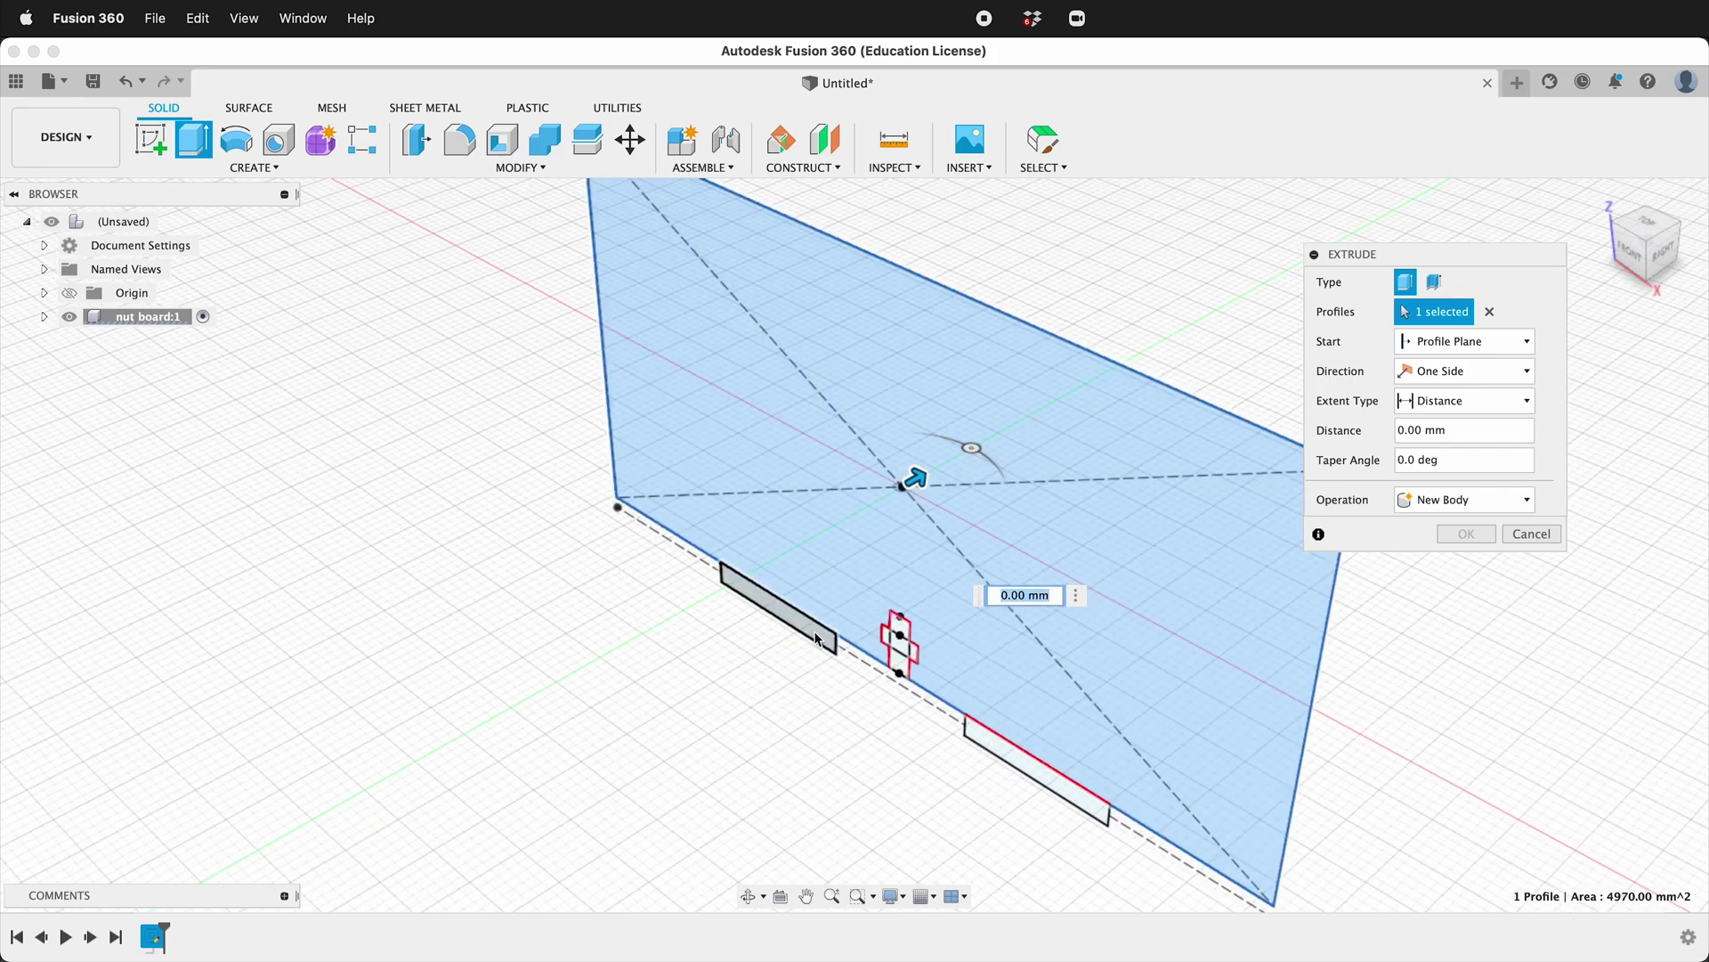
{"action": "left_click", "coordinate": [1027, 767]}
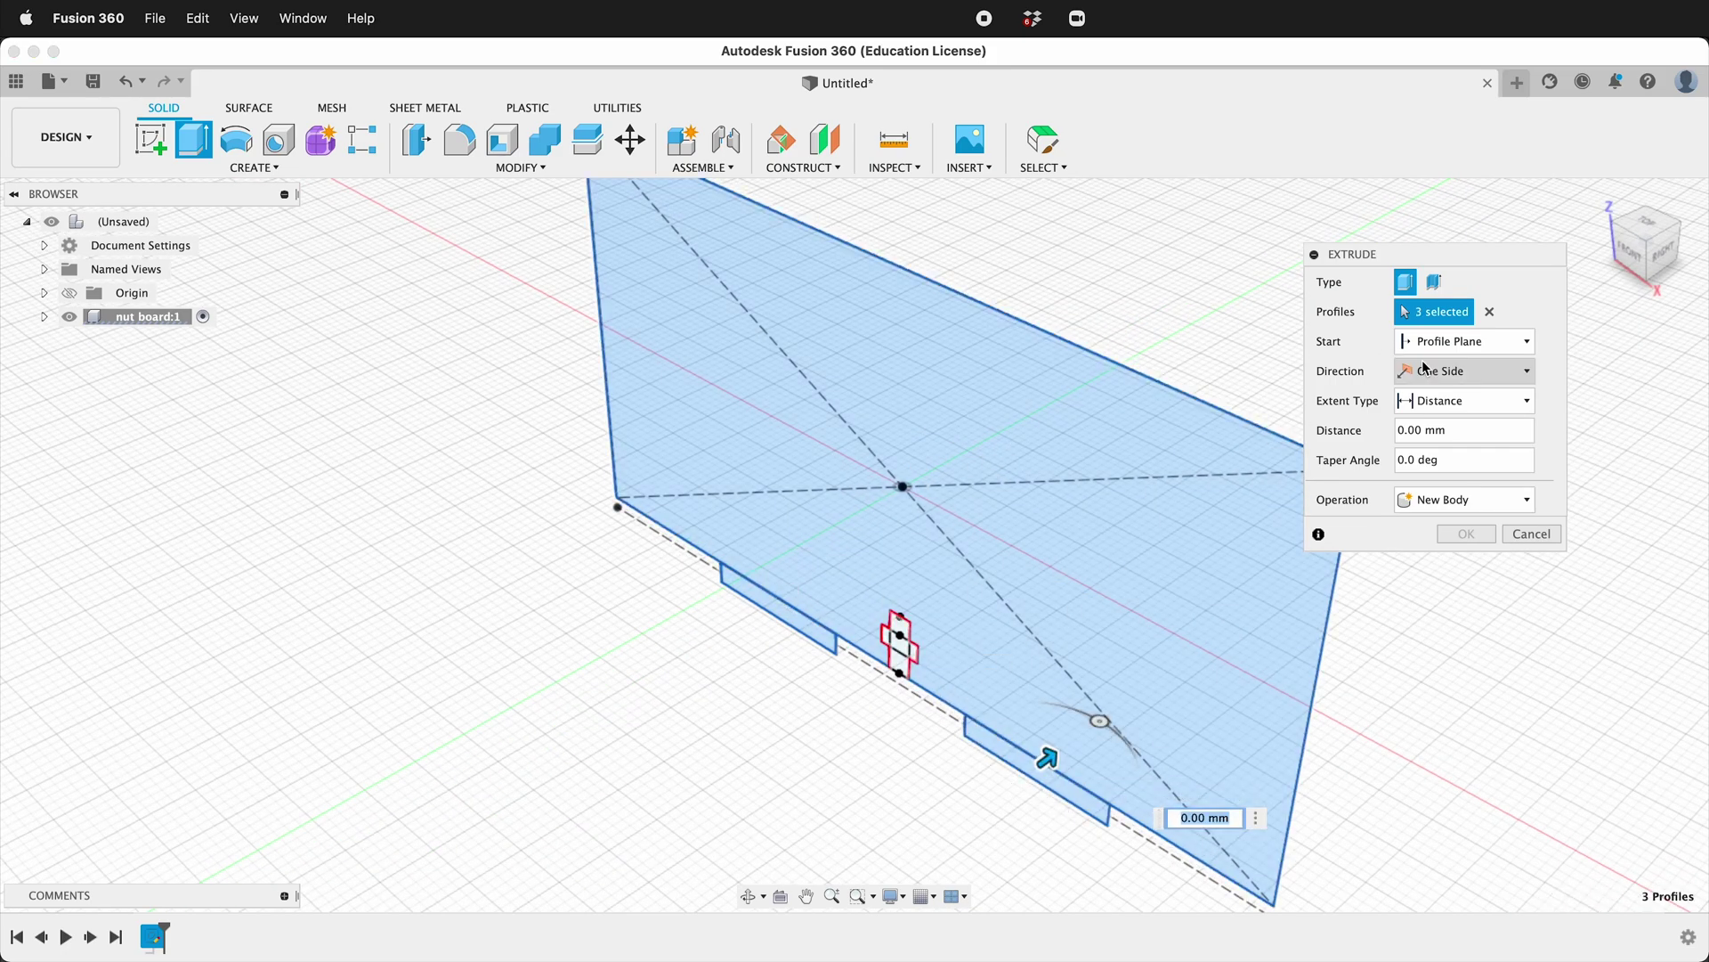
{"action": "type", "text": "ply"}
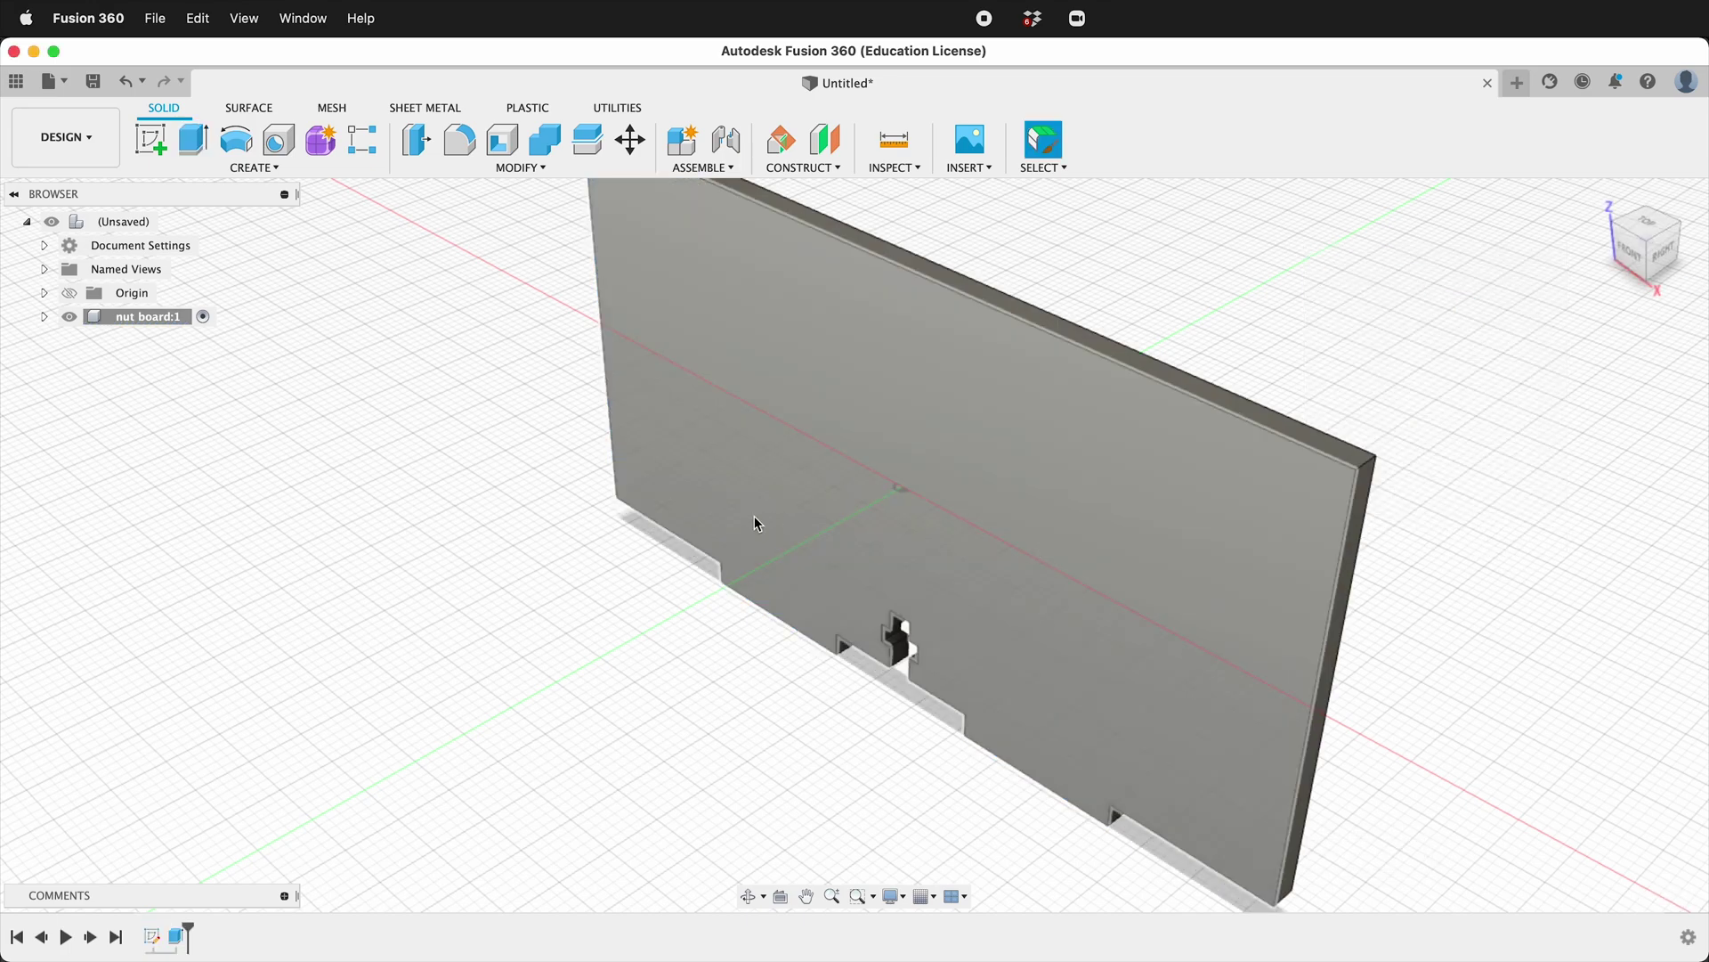
{"action": "scroll", "coordinate": [755, 523], "scroll_direction": "down", "scroll_amount": 3}
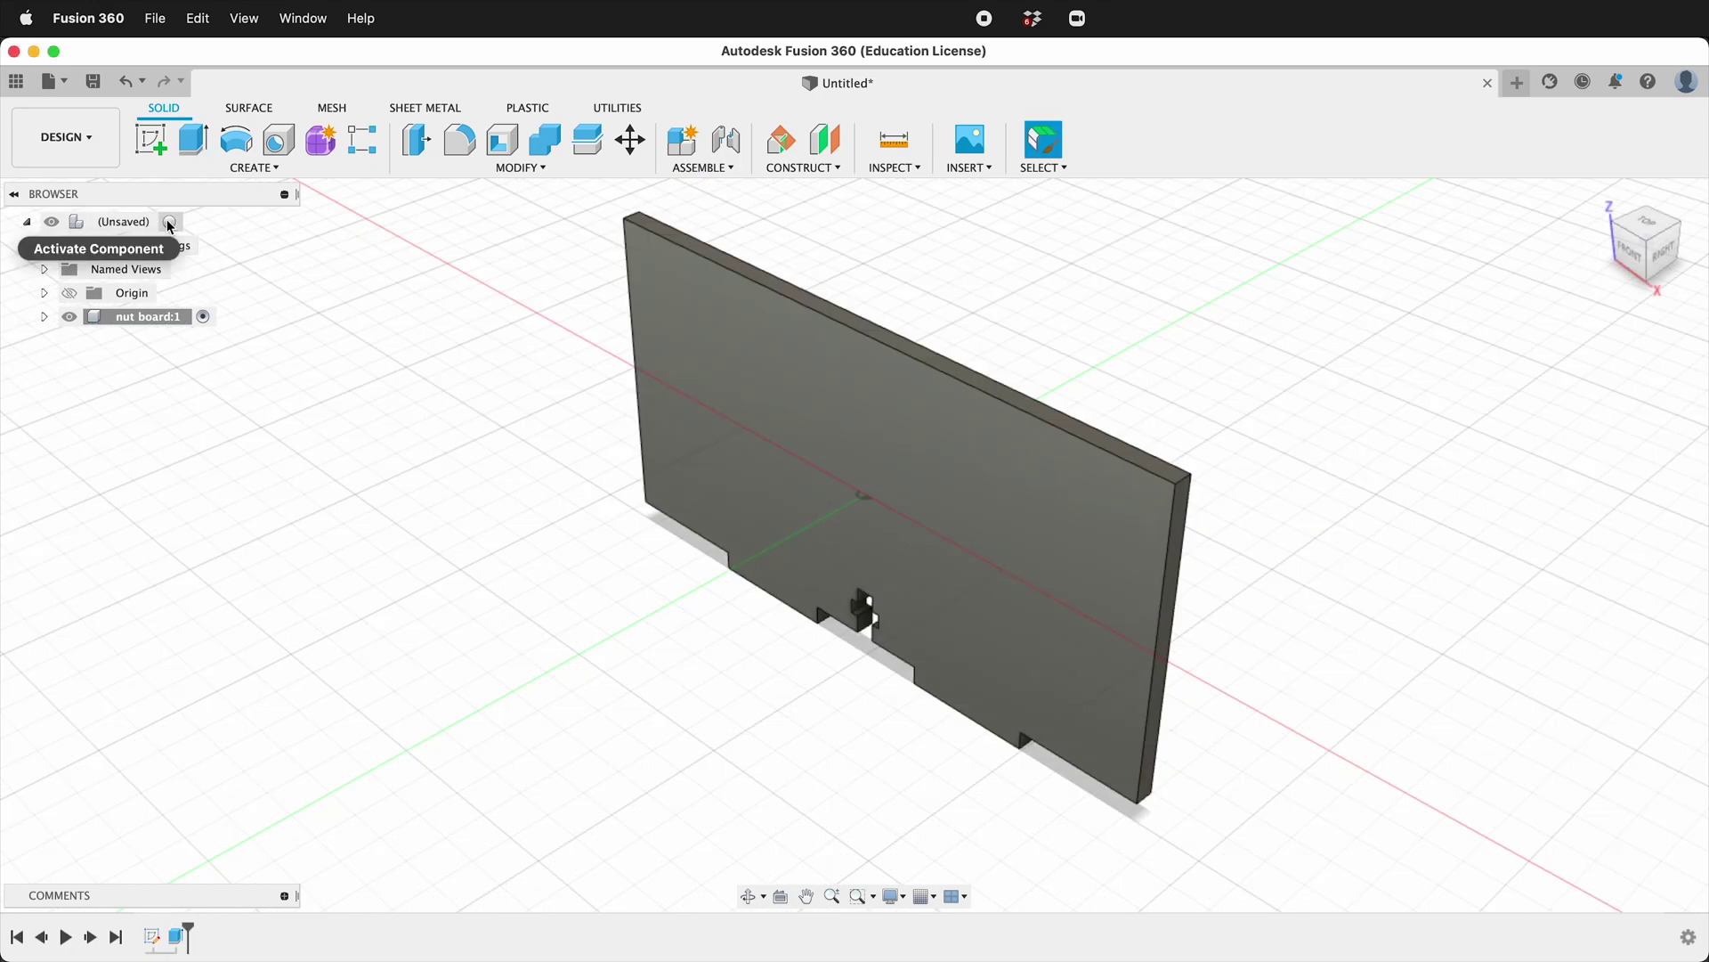
- Create a new component 'bolt board' under the root assembly
{"action": "left_click", "coordinate": [173, 222]}
{"action": "left_click", "coordinate": [272, 170]}
{"action": "left_click", "coordinate": [239, 185]}
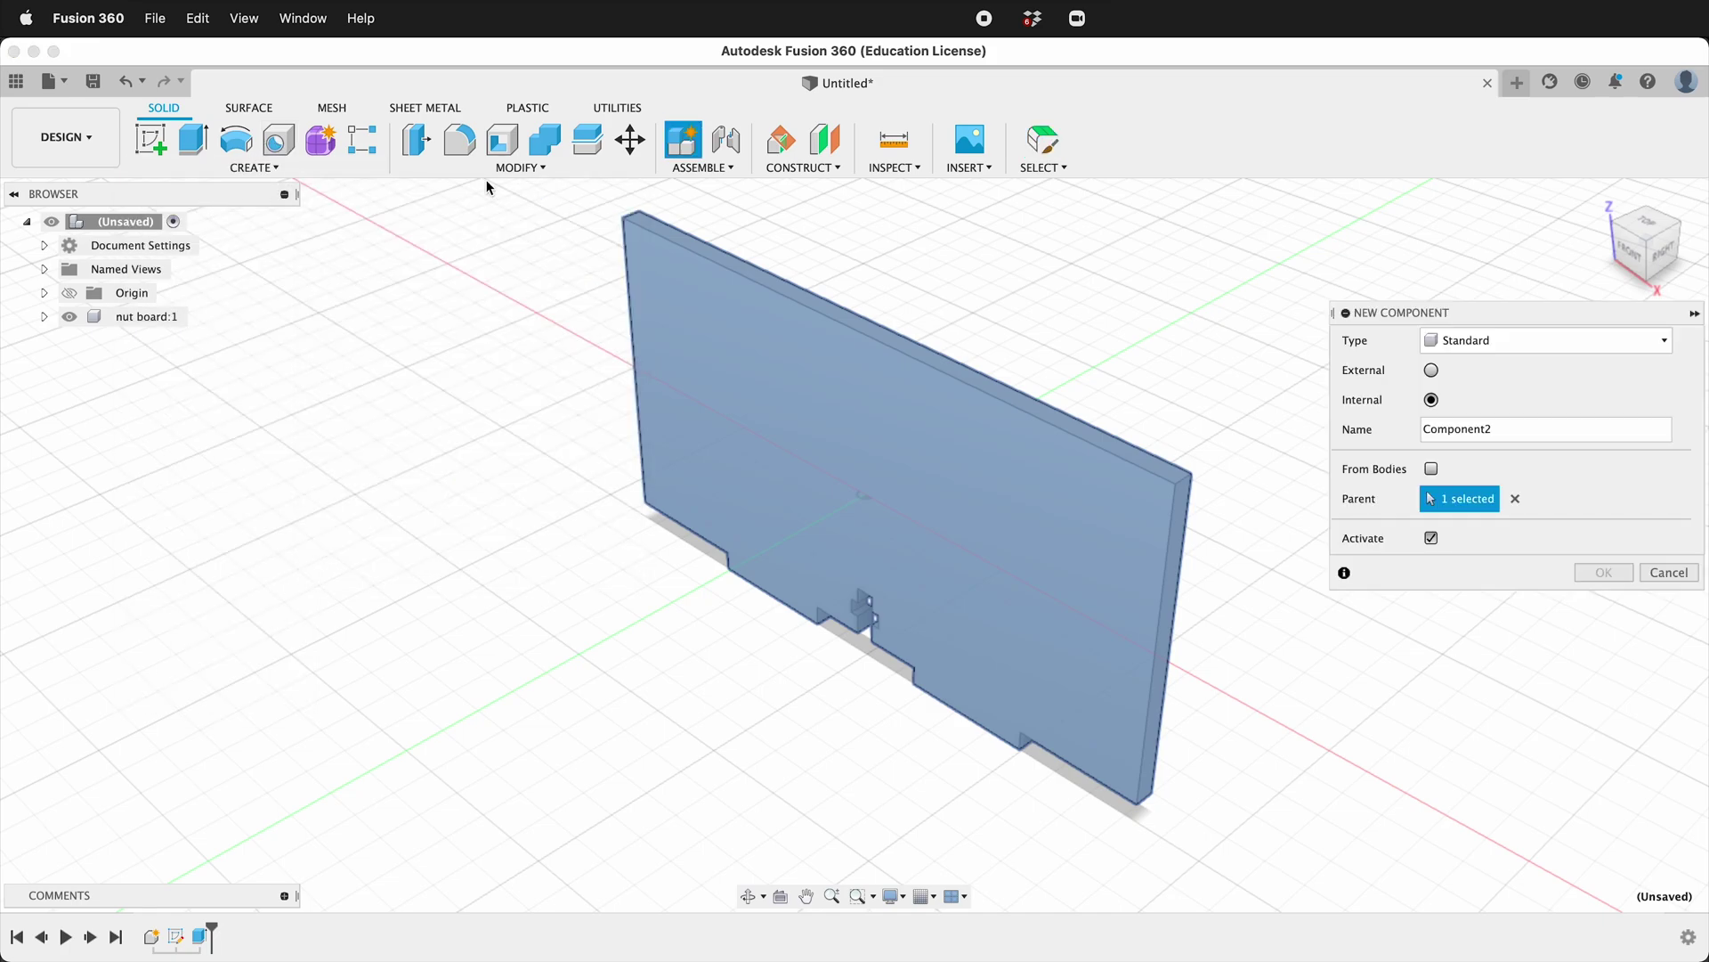
{"action": "type", "text": "bolt board"}
{"action": "key", "text": "Return"}
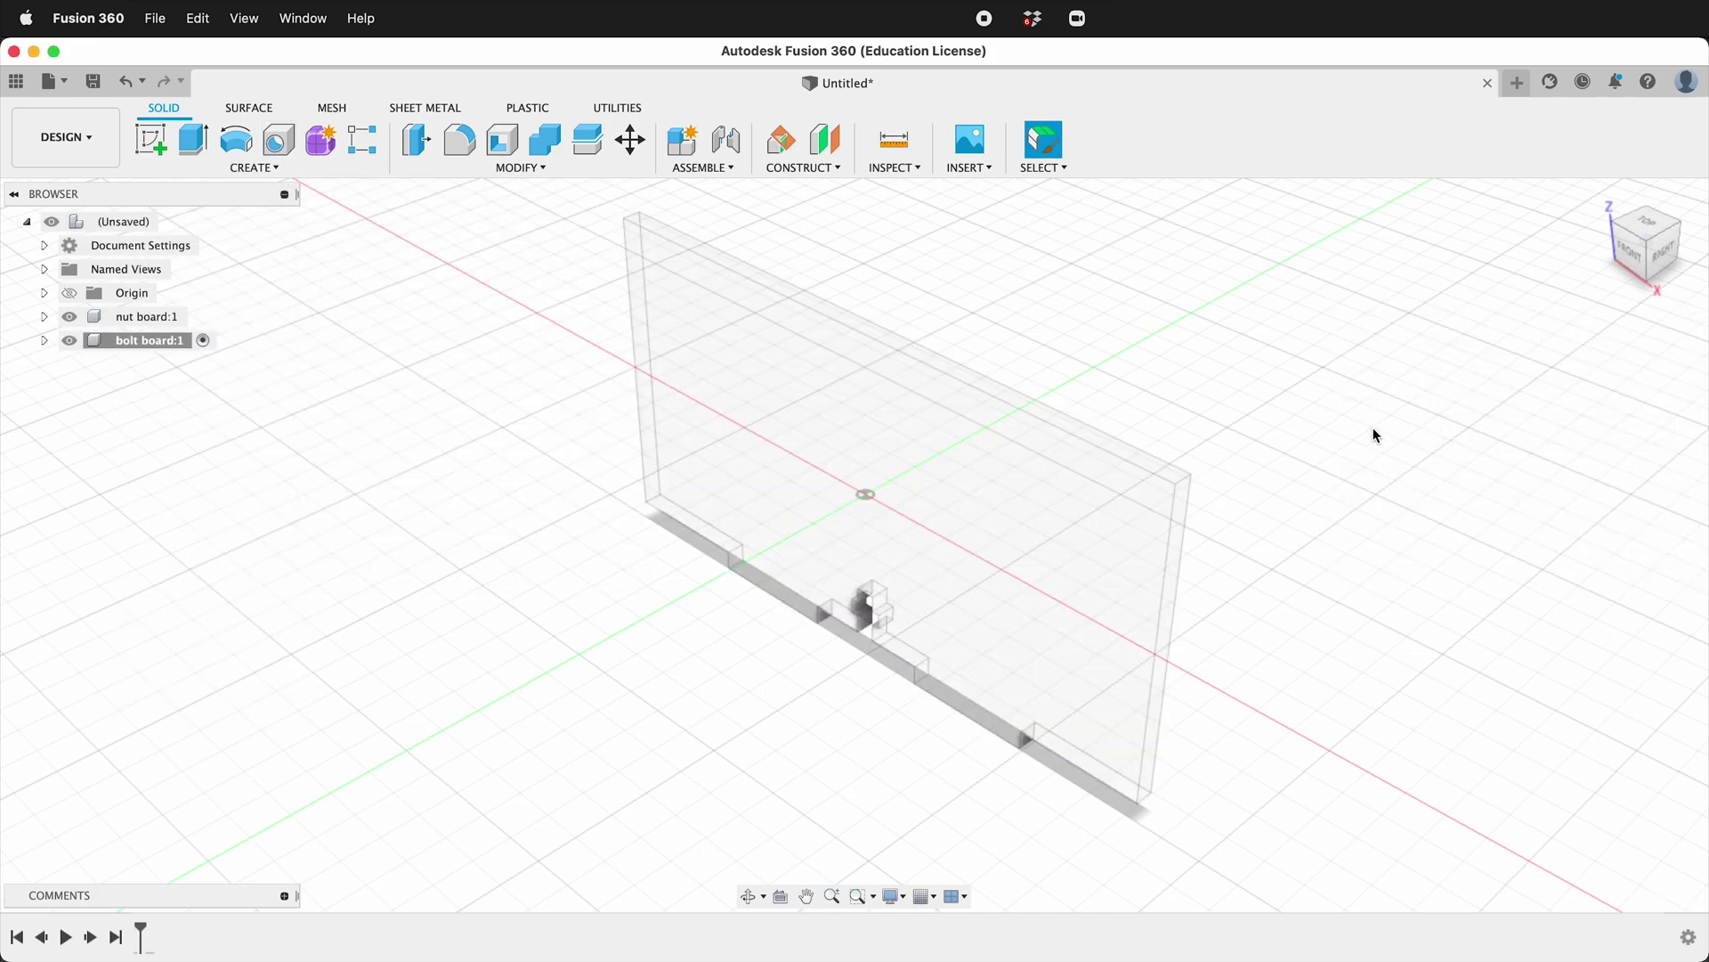
{"action": "middle_click_drag", "start_coordinate": [675, 511], "coordinate": [469, 231], "text": "shift"}
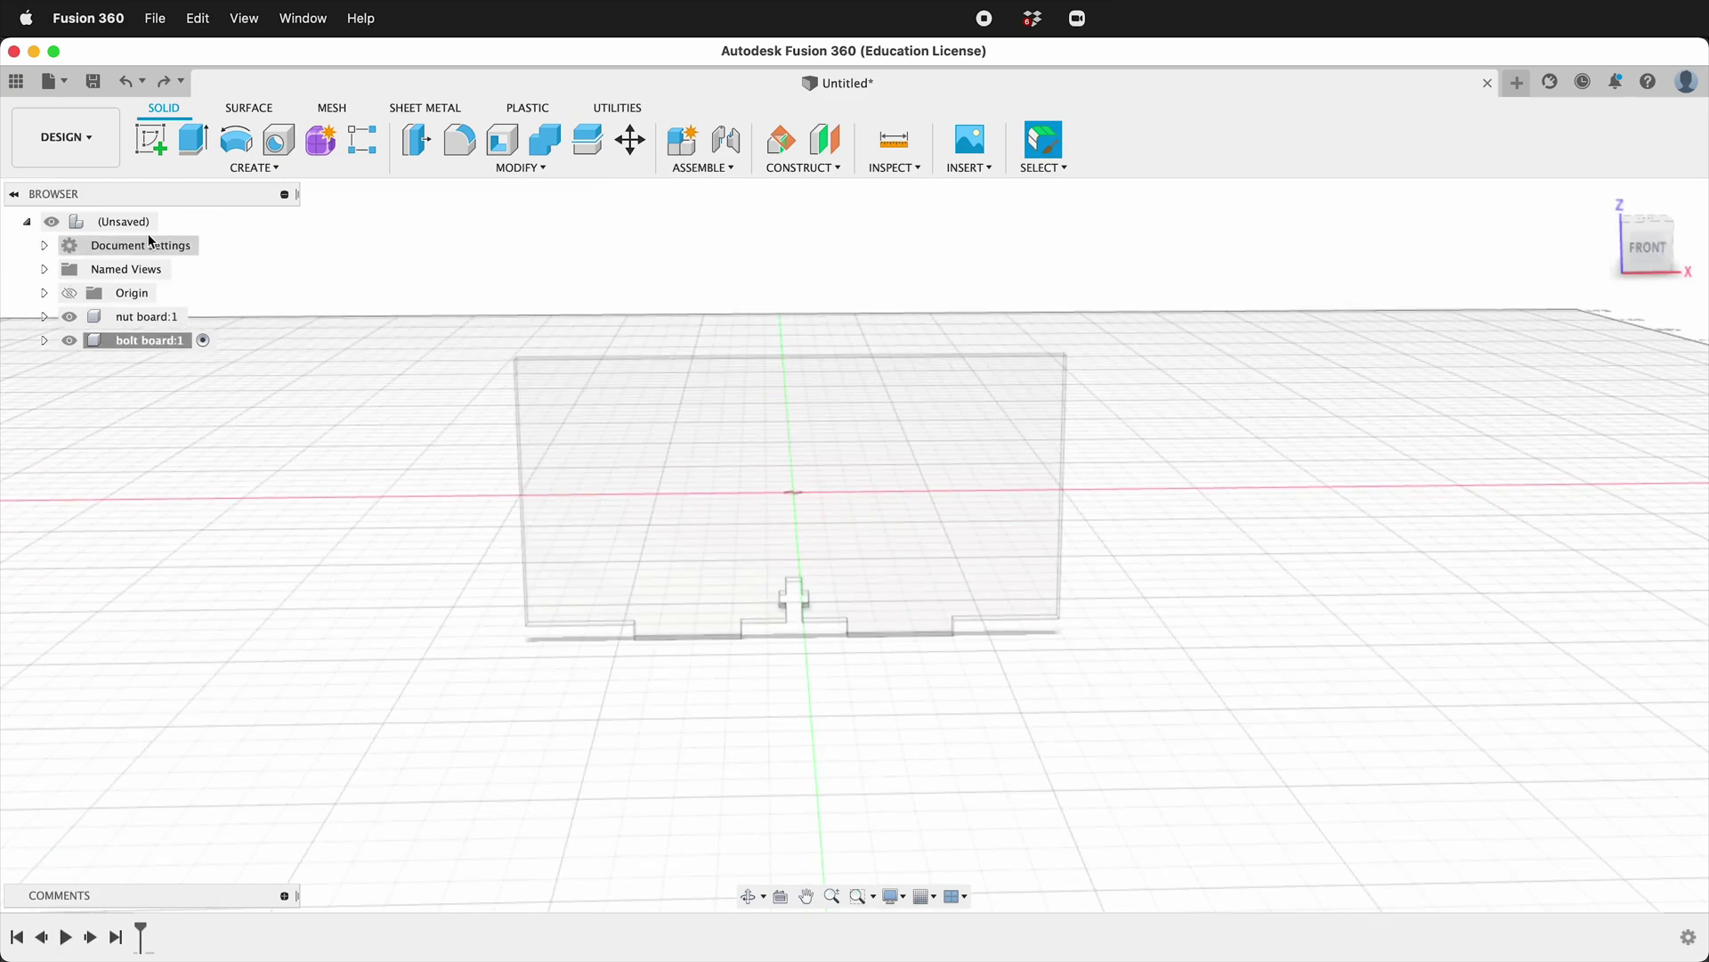
- Start a bolt board sketch and orbit below to reach the XY origin plane
{"action": "left_click", "coordinate": [150, 140]}
{"action": "left_click", "coordinate": [848, 440]}
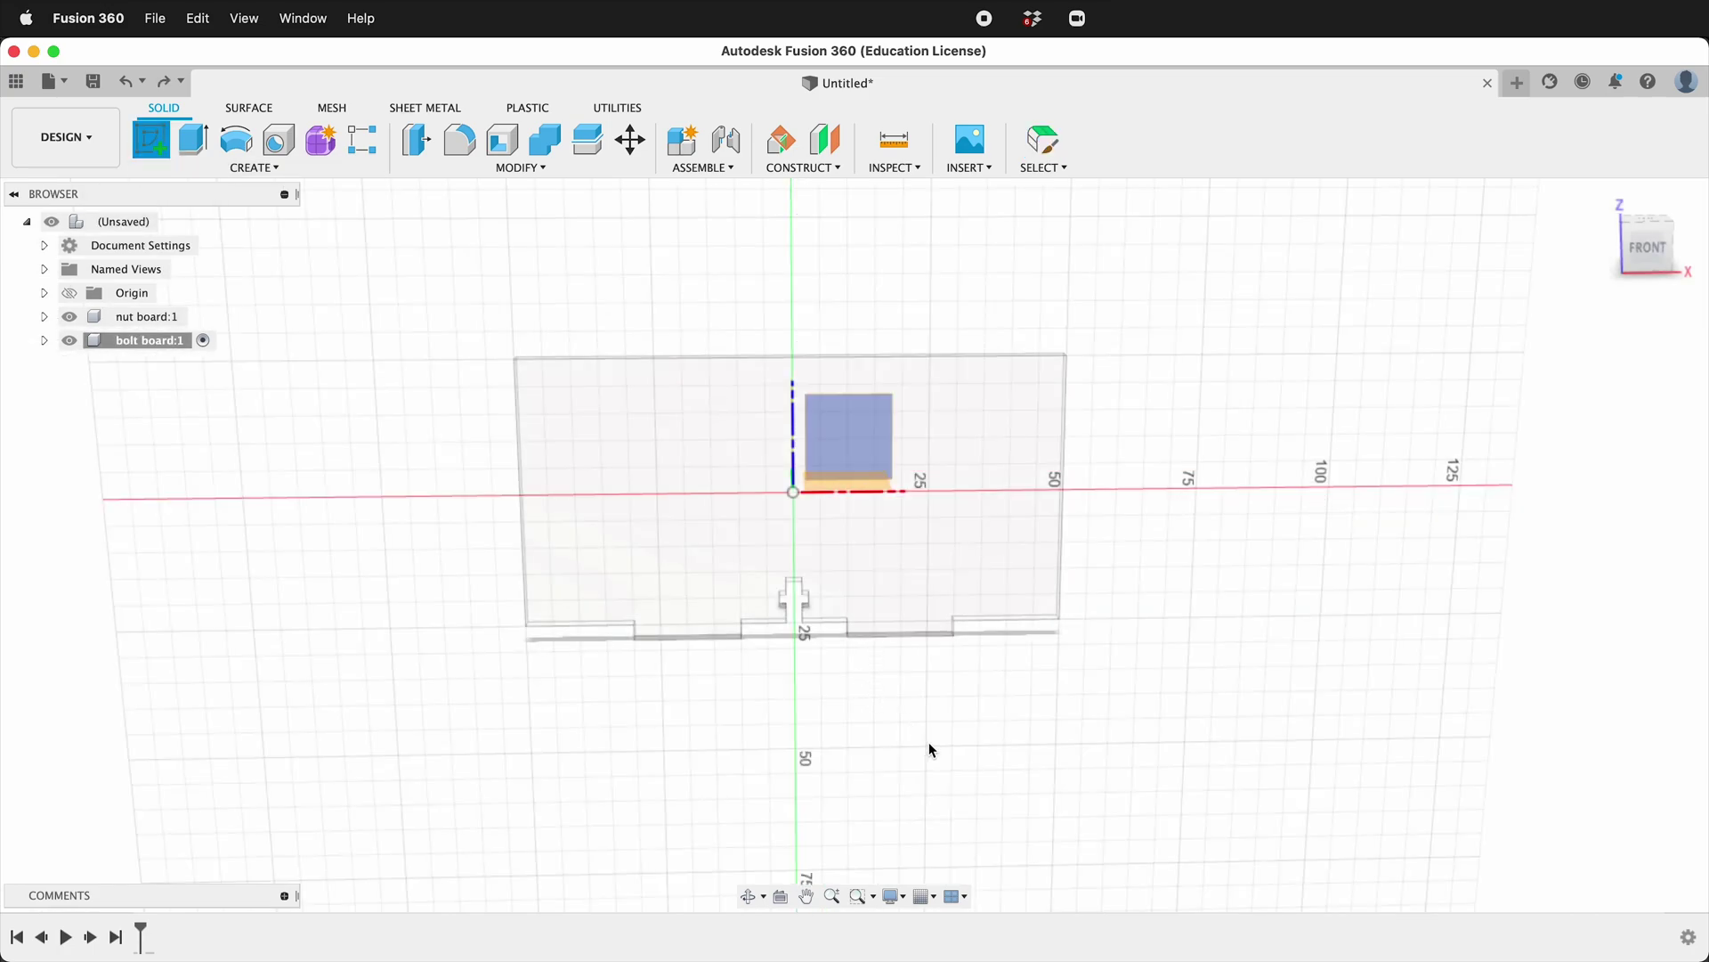
{"action": "mouse_move", "coordinate": [928, 748]}
{"action": "middle_mouse_down", "text": "shift"}
{"action": "mouse_move", "coordinate": [905, 484]}
{"action": "mouse_move", "coordinate": [684, 411]}
{"action": "middle_mouse_up", "text": "shift"}
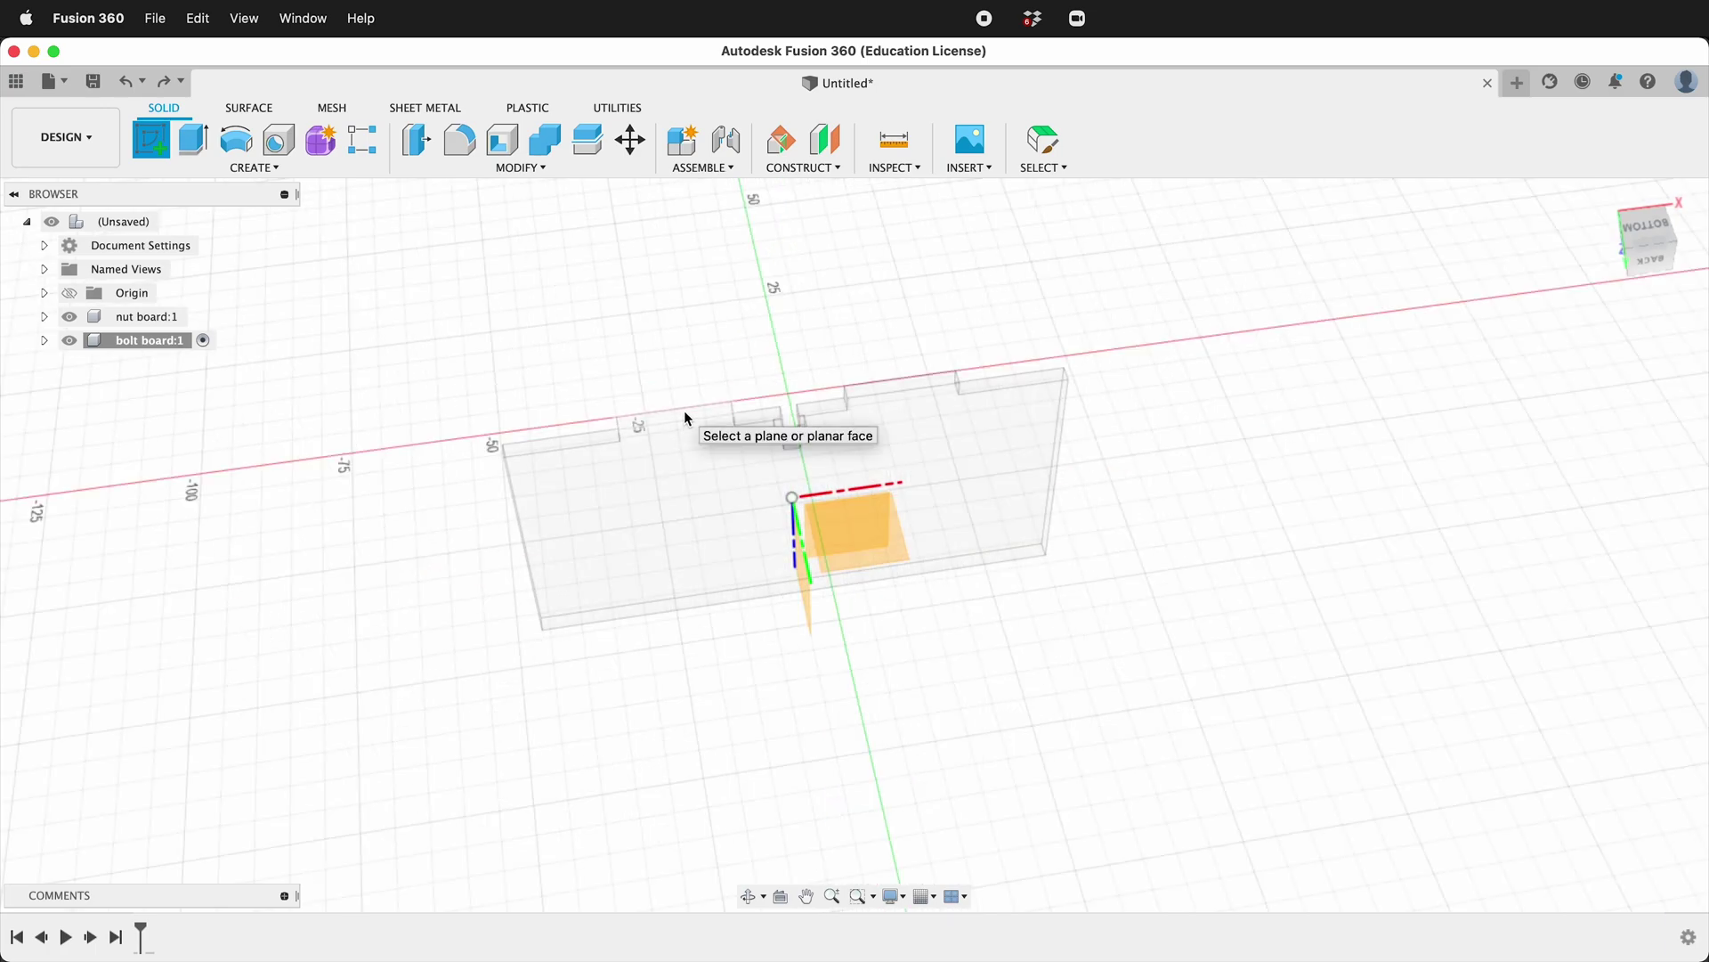
- Sketch on the horizontal origin plane and project the nut board's five edge faces into it
{"action": "left_click", "coordinate": [686, 416]}
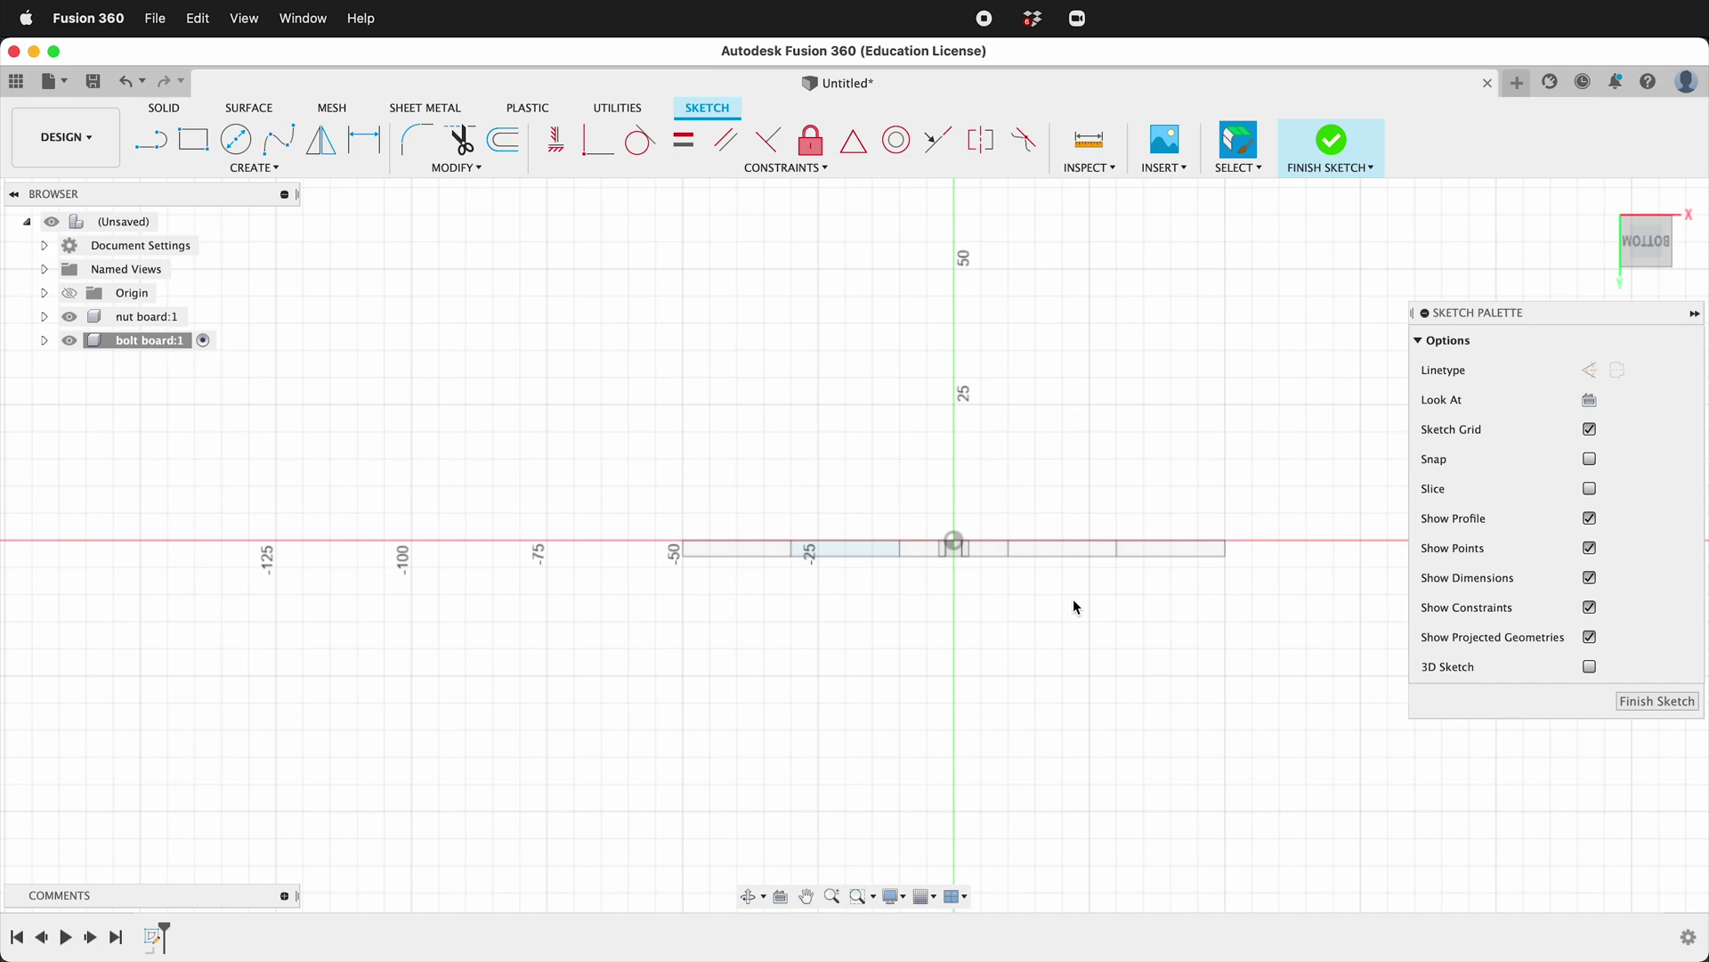
{"action": "key", "text": "p"}
{"action": "scroll", "coordinate": [1050, 624], "scroll_direction": "up", "scroll_amount": 3}
{"action": "left_click", "coordinate": [755, 504]}
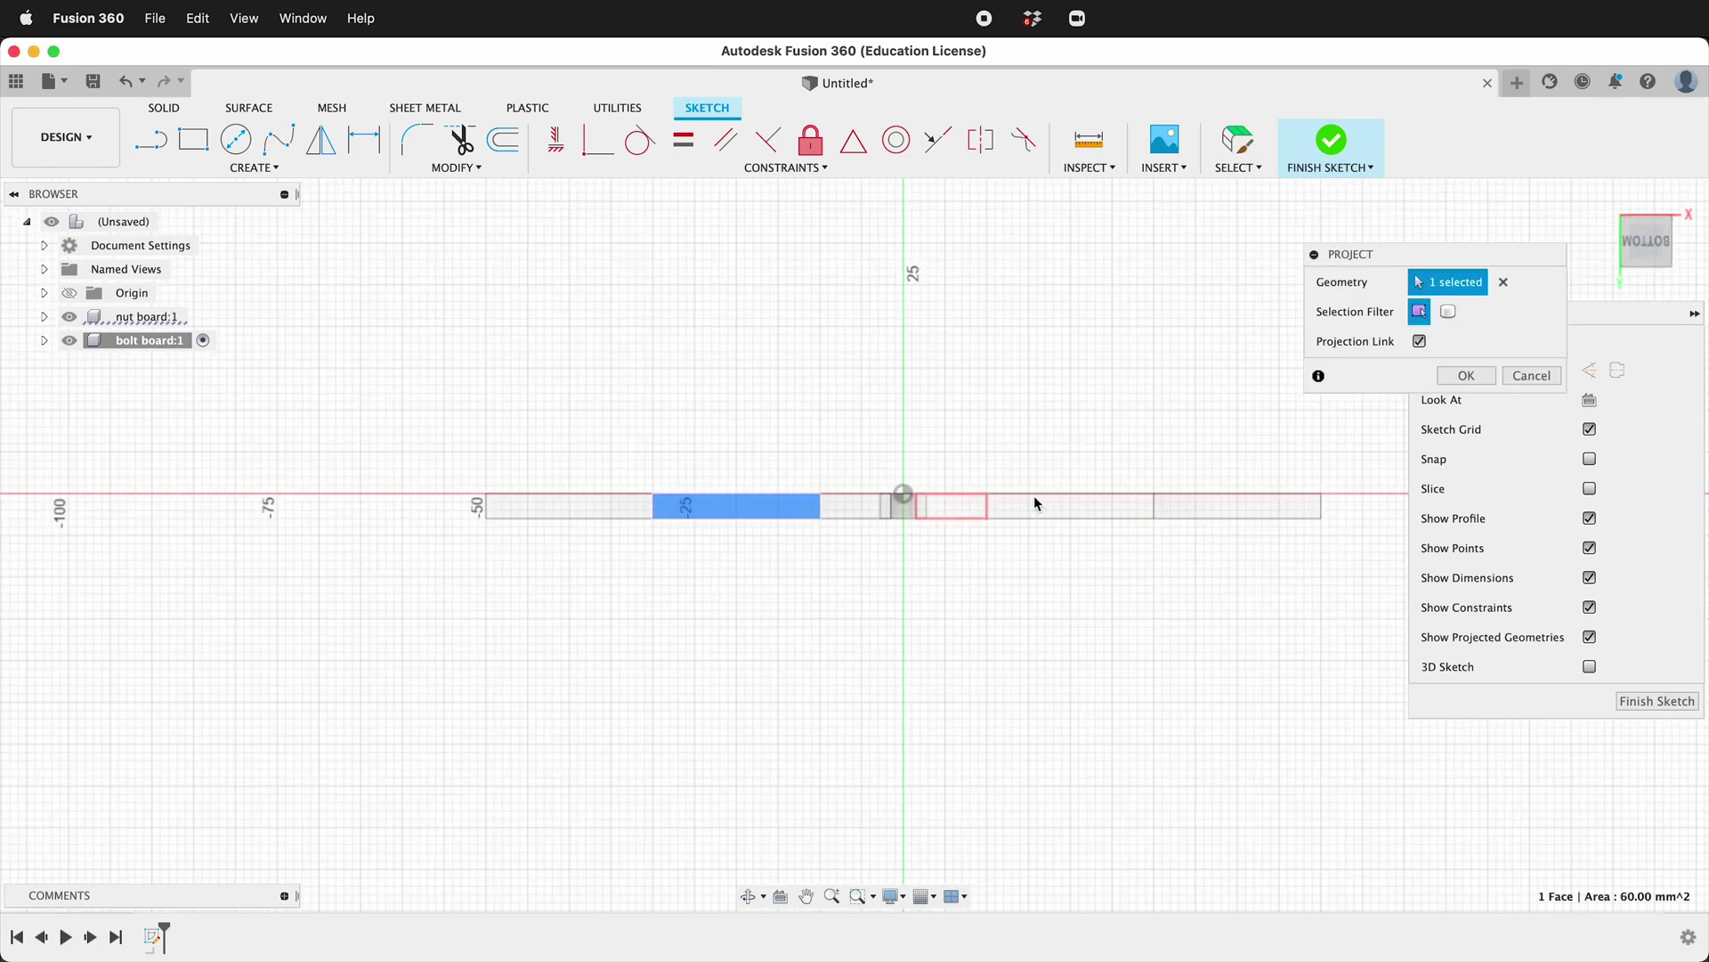
{"action": "left_click", "coordinate": [1095, 506]}
{"action": "left_click", "coordinate": [1262, 504]}
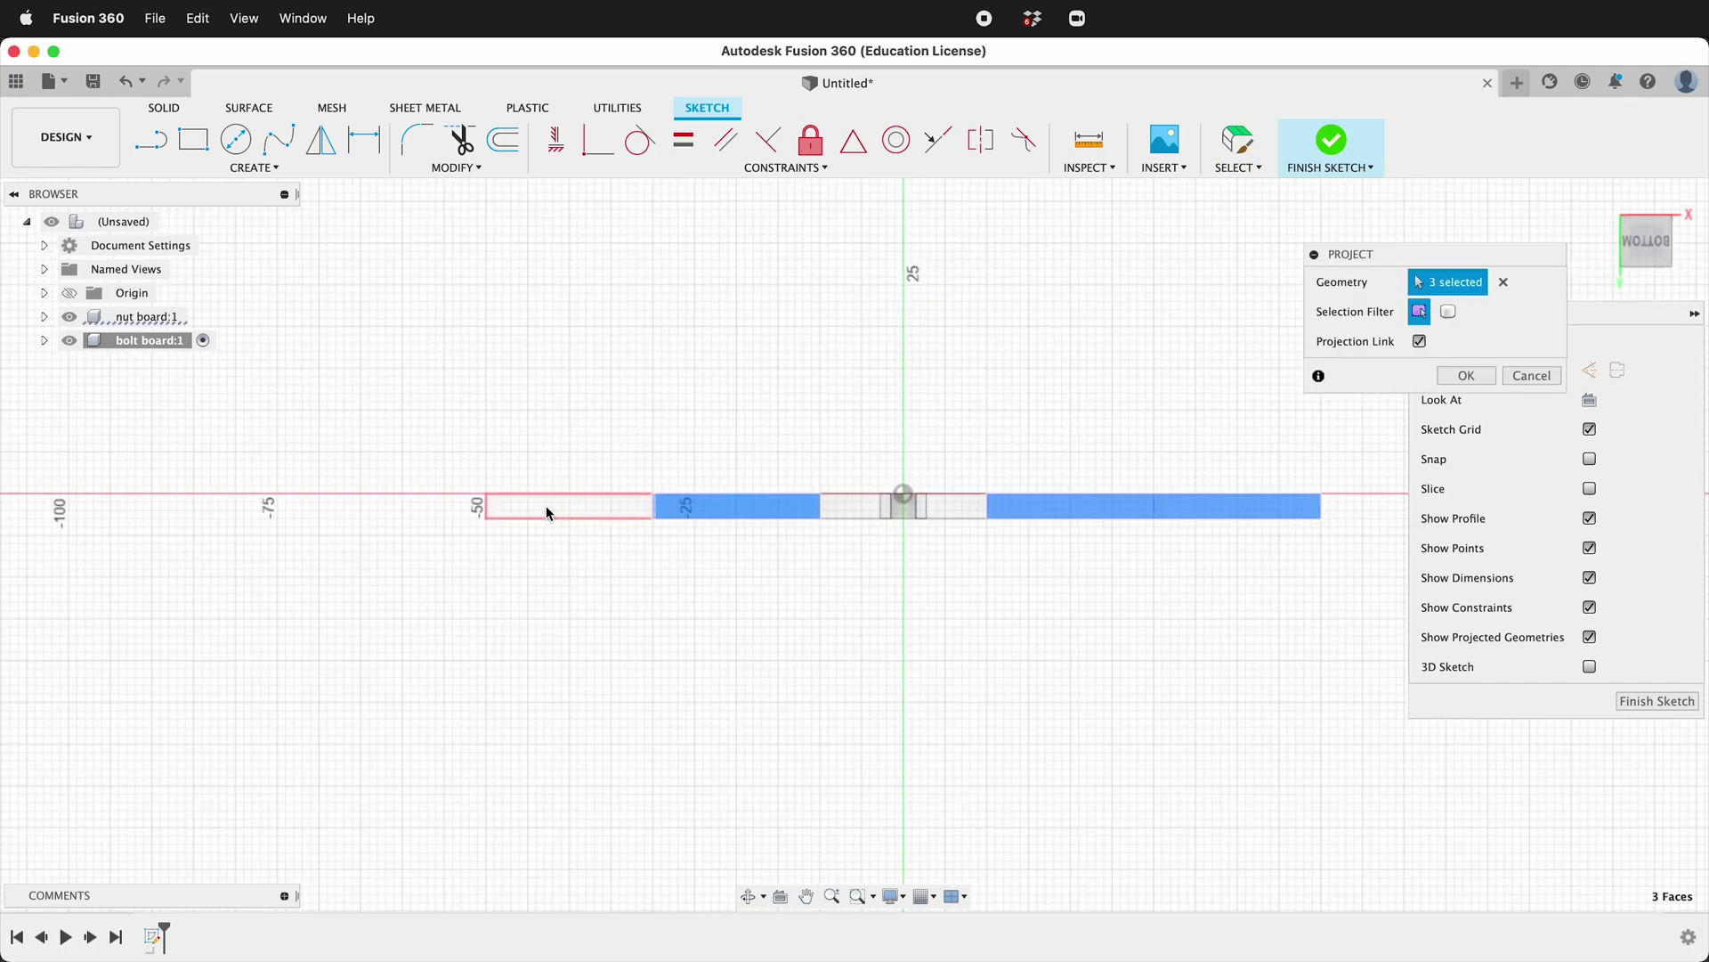
{"action": "left_click", "coordinate": [546, 513]}
{"action": "scroll", "coordinate": [894, 513], "scroll_direction": "up", "scroll_amount": 5}
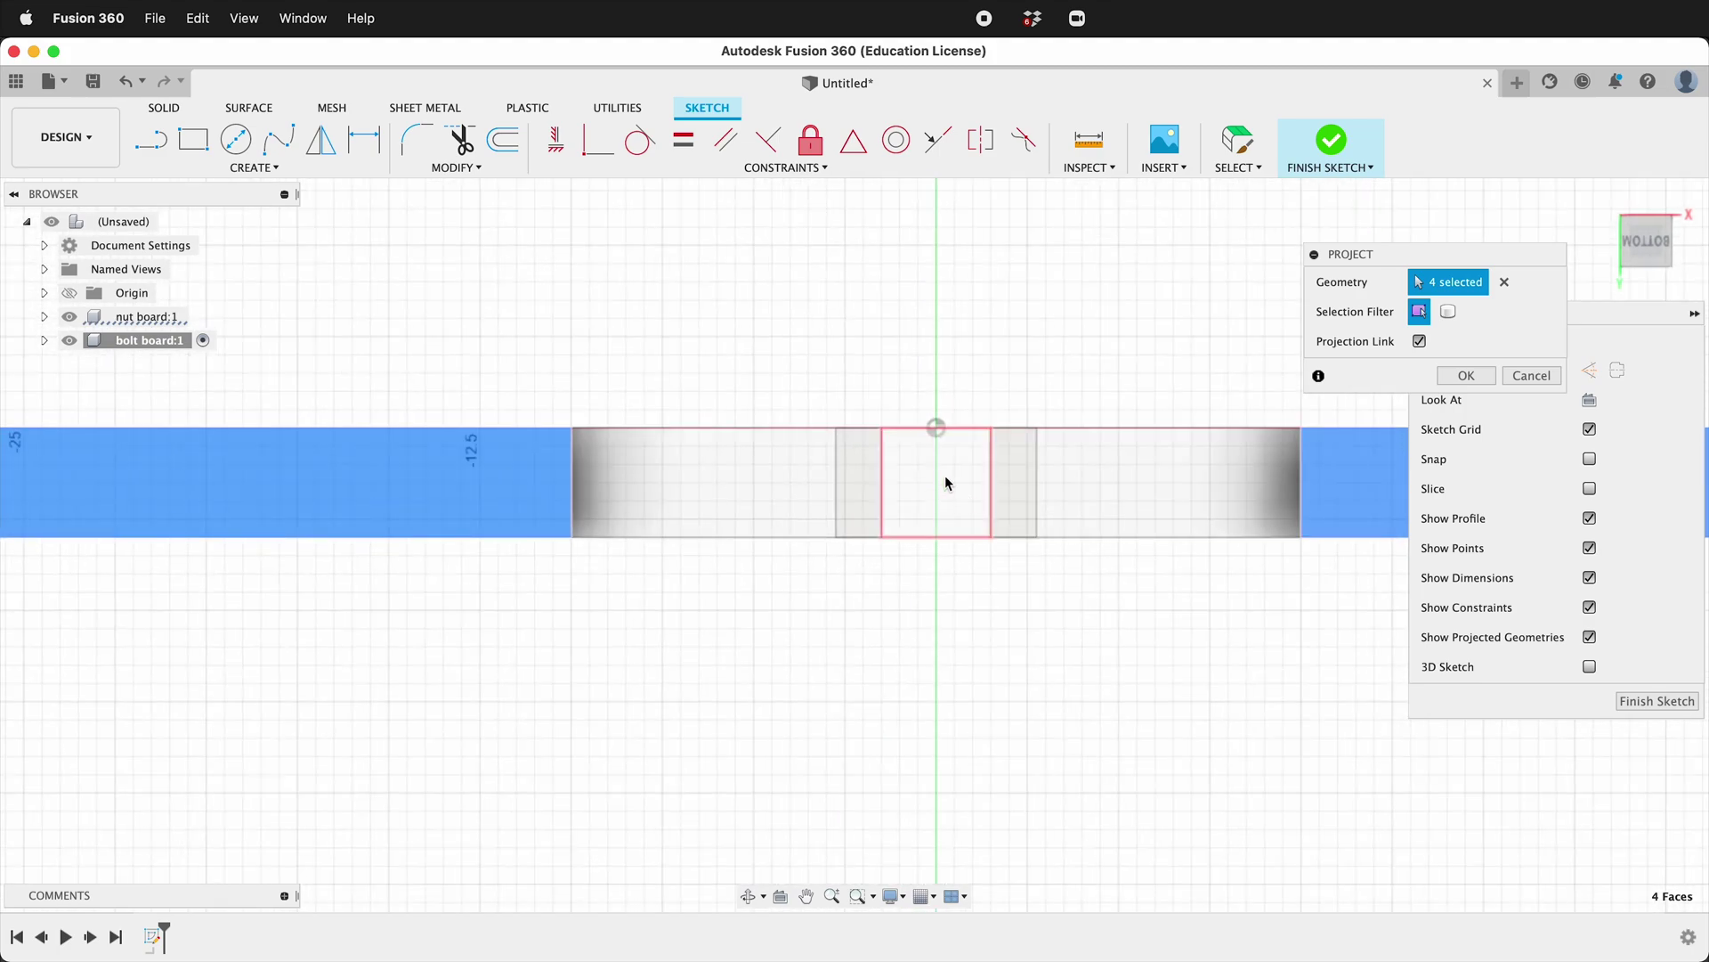
{"action": "left_click", "coordinate": [942, 492]}
{"action": "scroll", "coordinate": [729, 508], "scroll_direction": "down", "scroll_amount": 3}
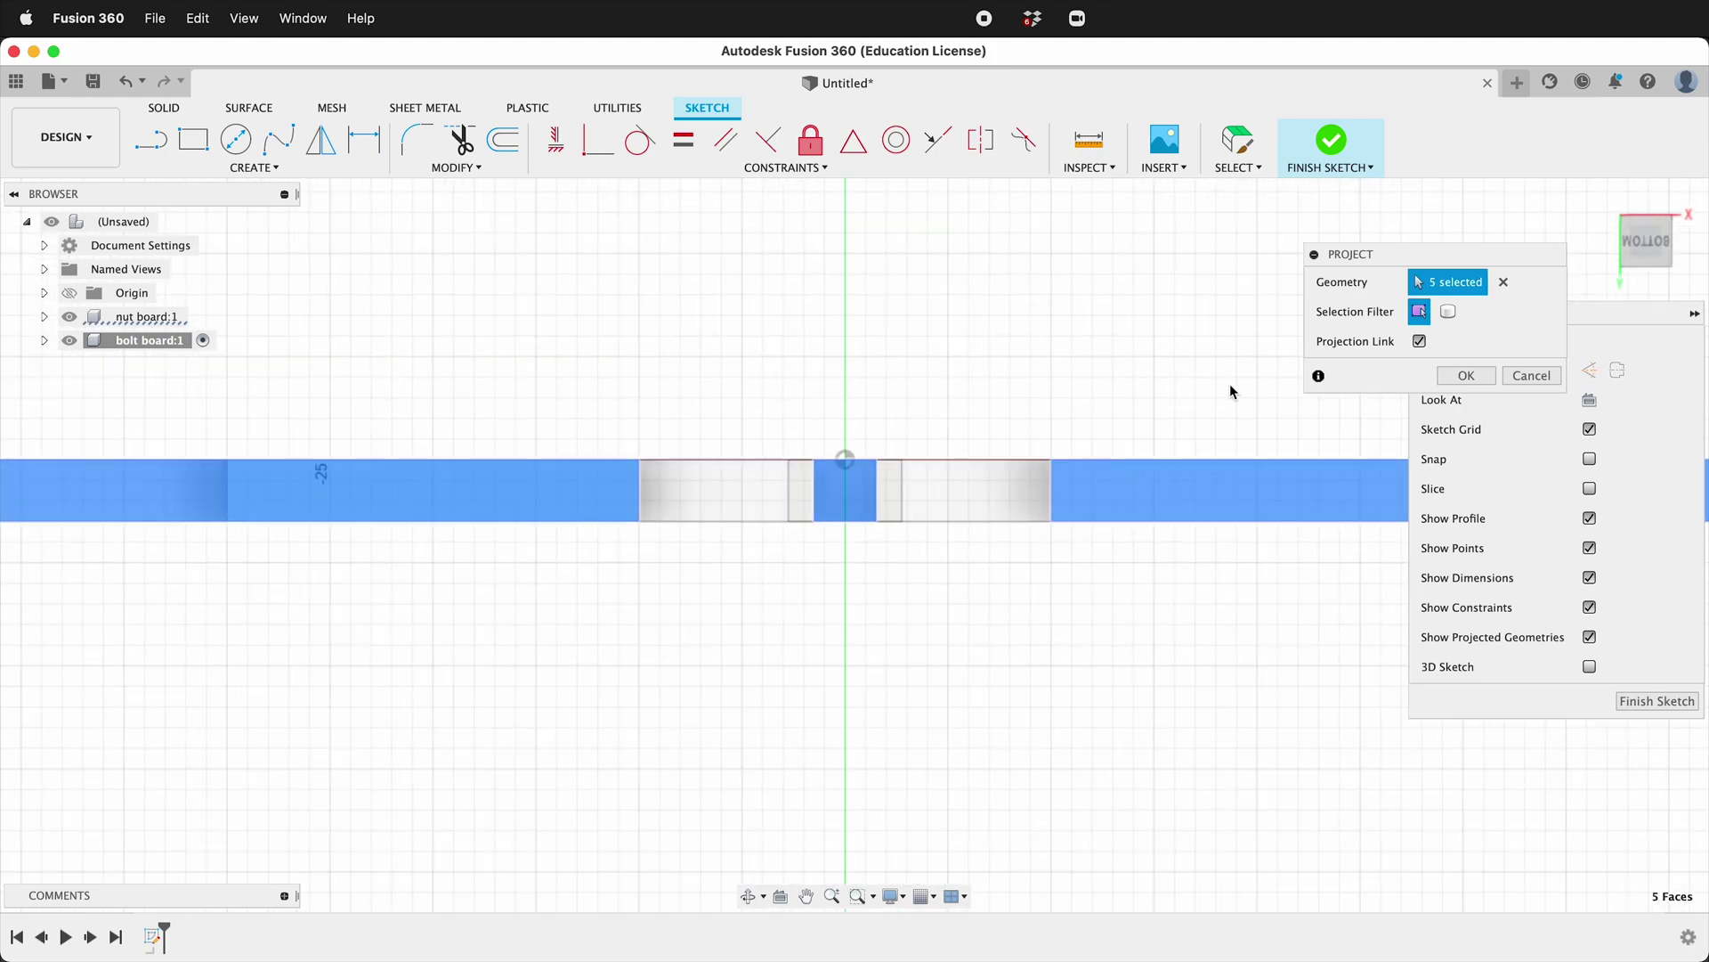
{"action": "left_click", "coordinate": [1462, 378]}
{"action": "scroll", "coordinate": [844, 509], "scroll_direction": "down", "scroll_amount": 4}
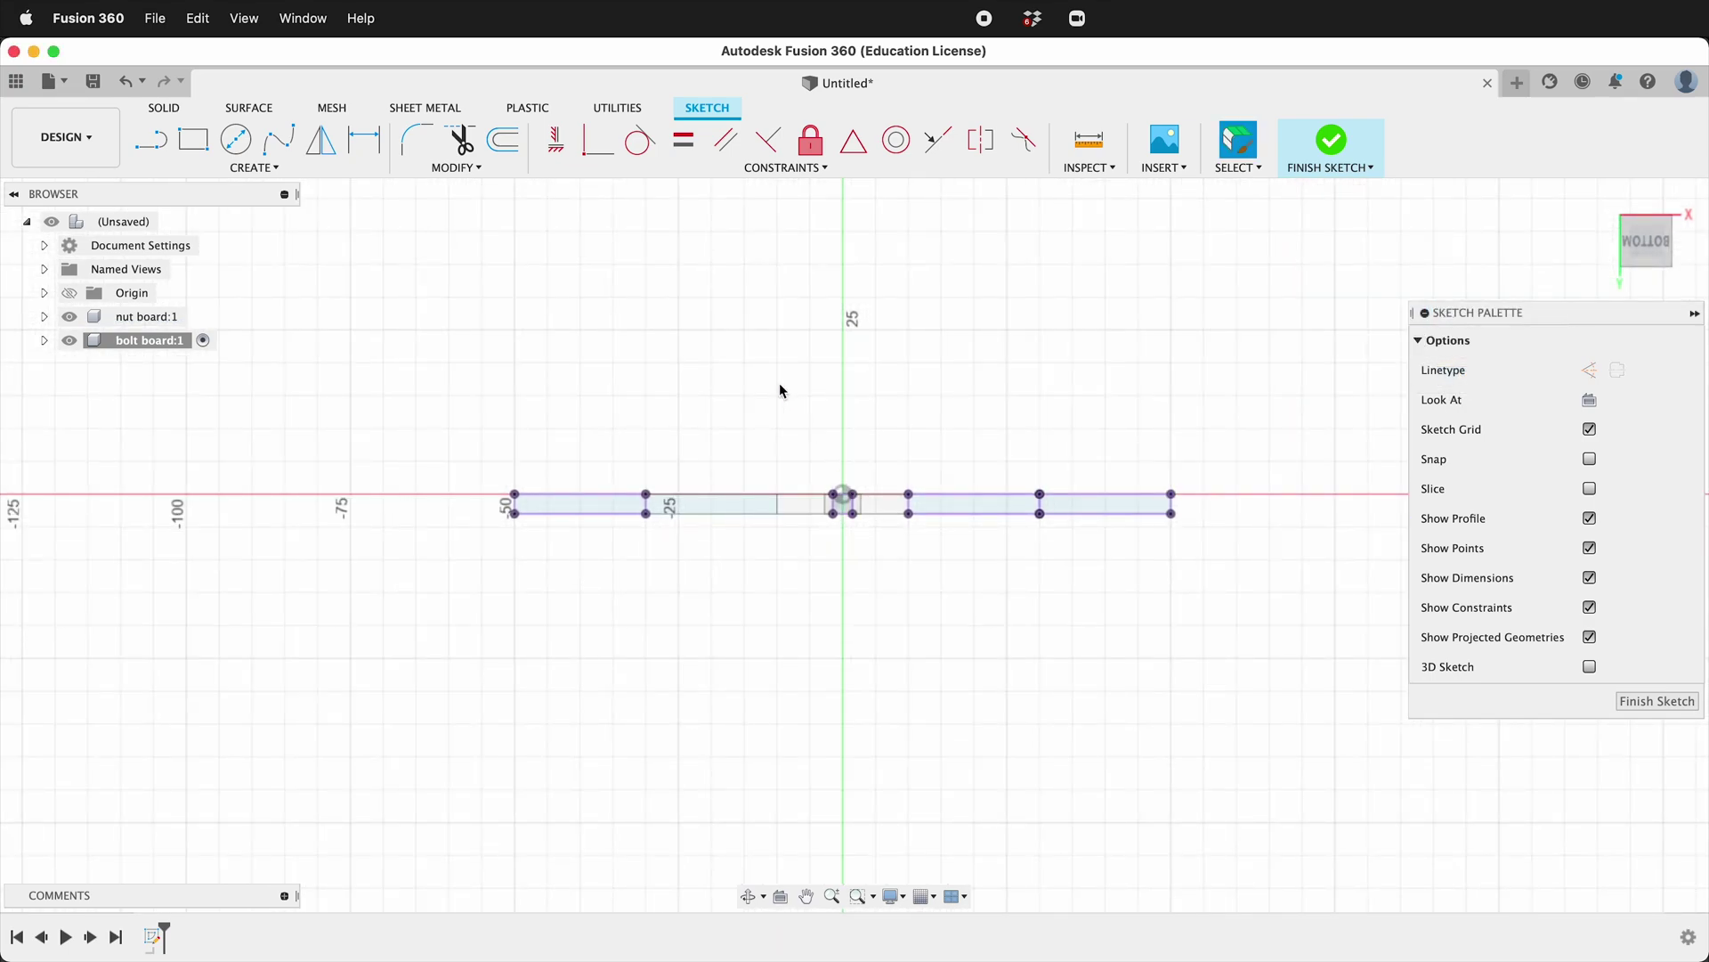
- Draw a 100 × 100 mm rectangle around the projected faces
{"action": "key", "text": "r"}
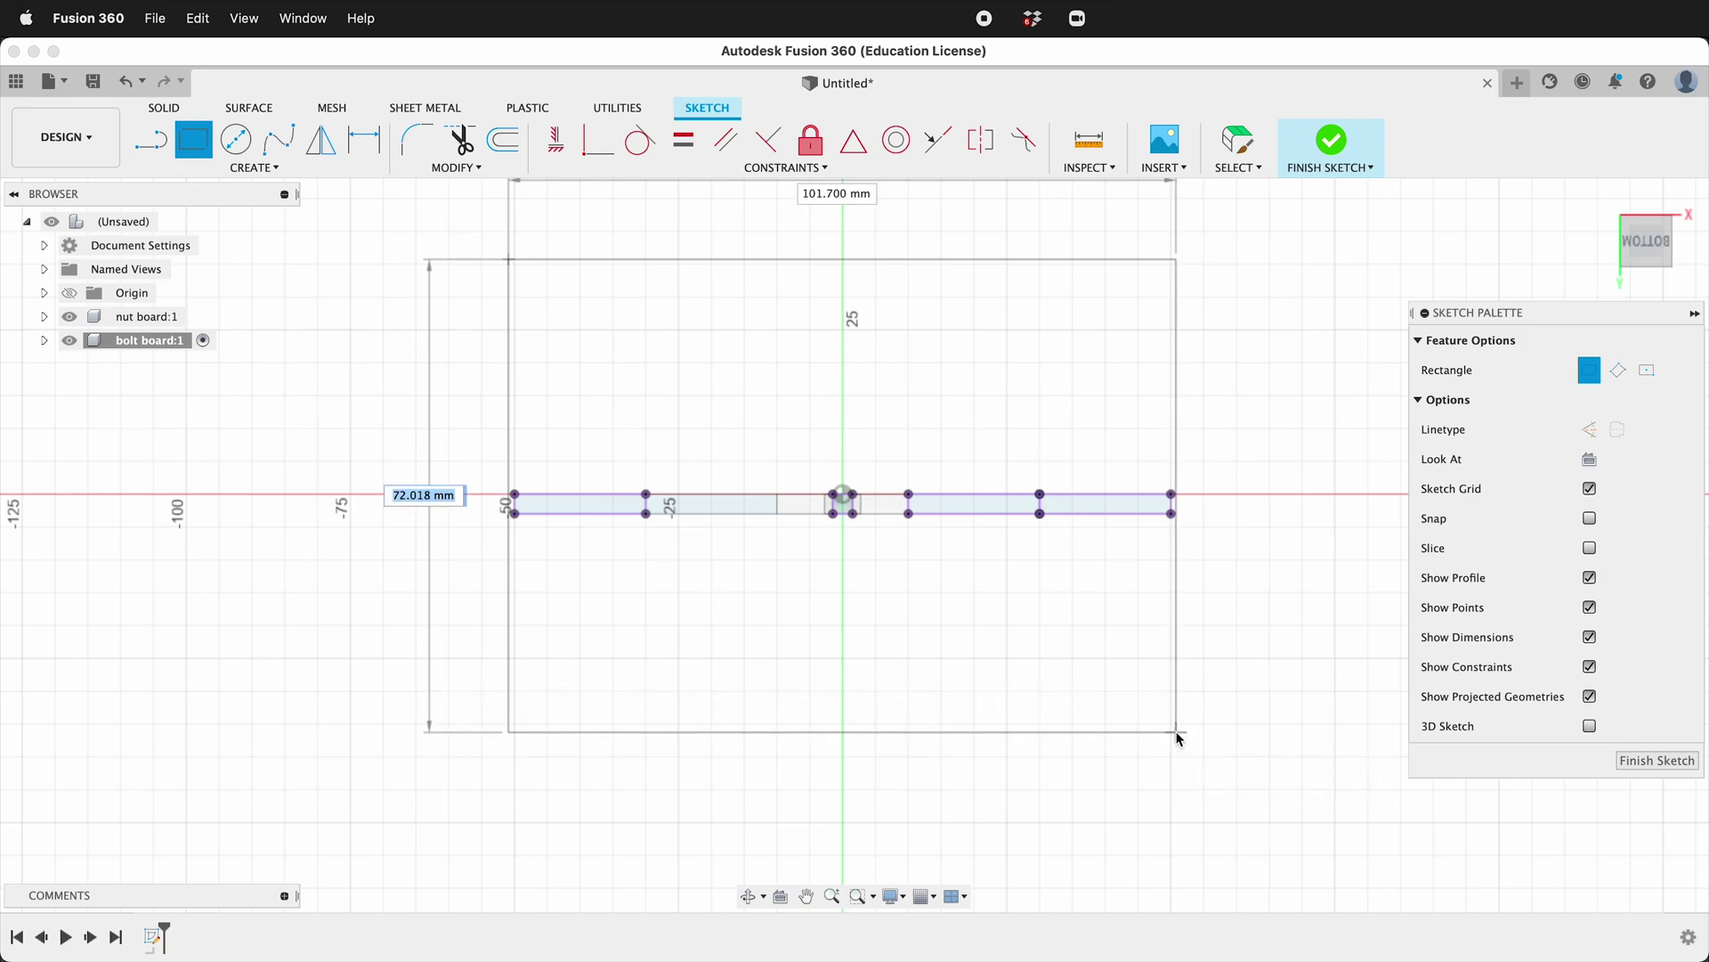
{"action": "key", "text": "Tab"}
{"action": "type", "text": "0"}
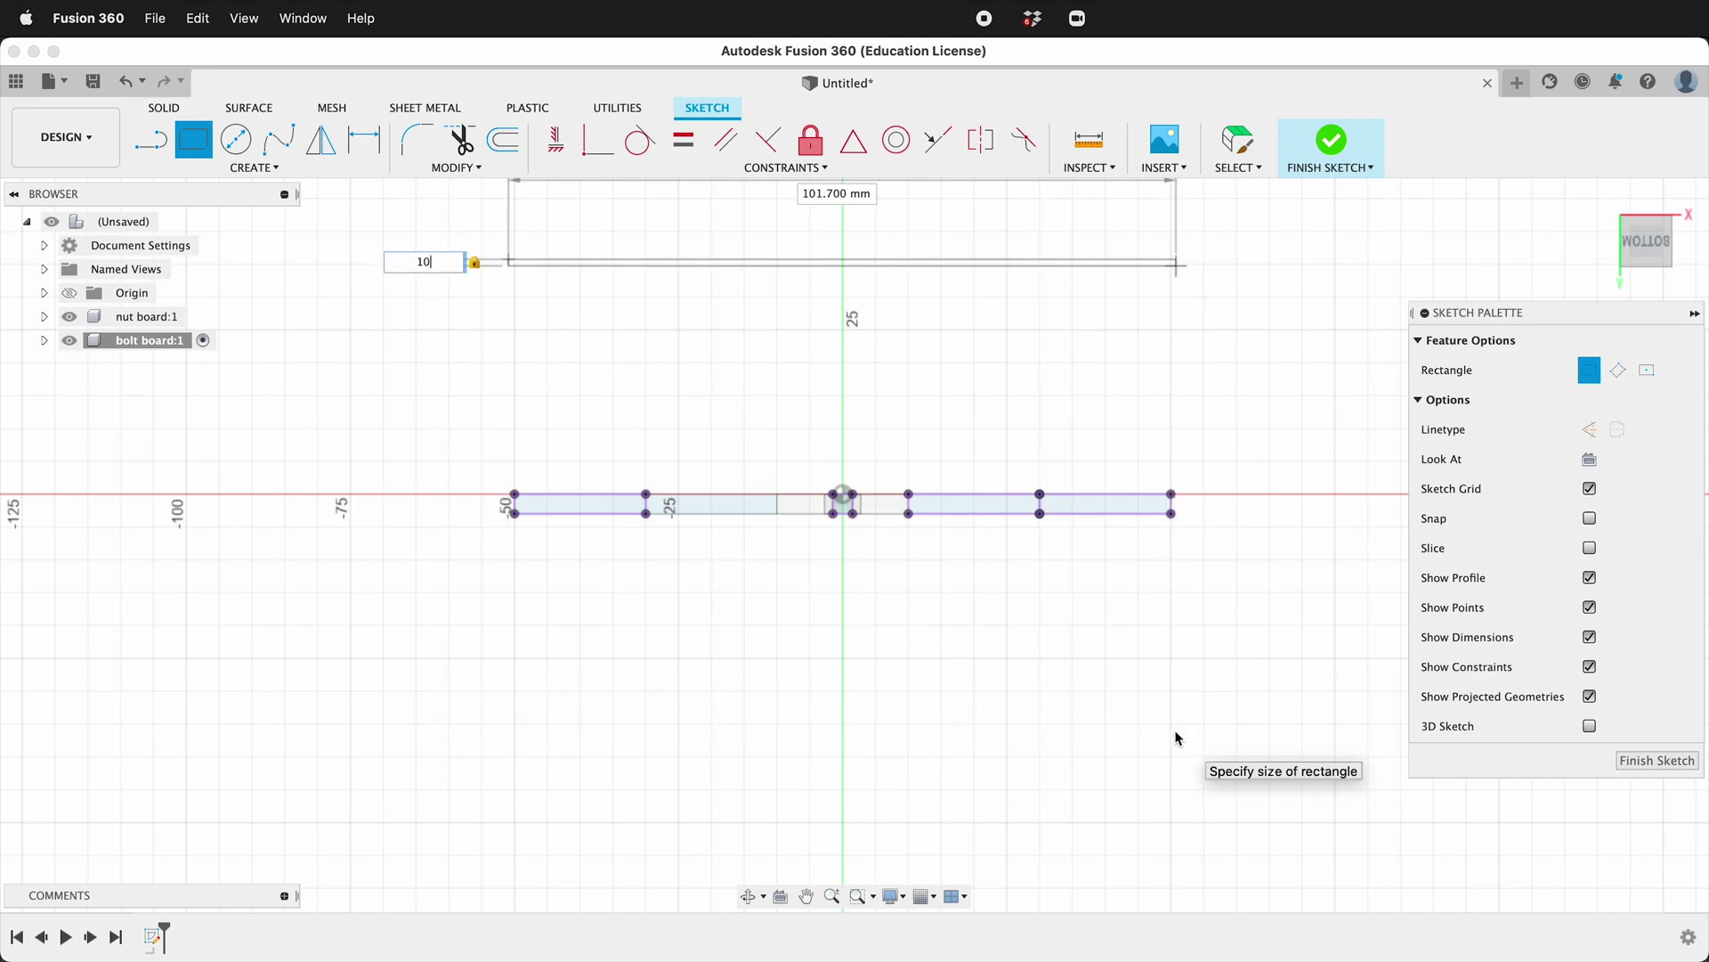
{"action": "type", "text": "0"}
{"action": "type", "text": "100"}
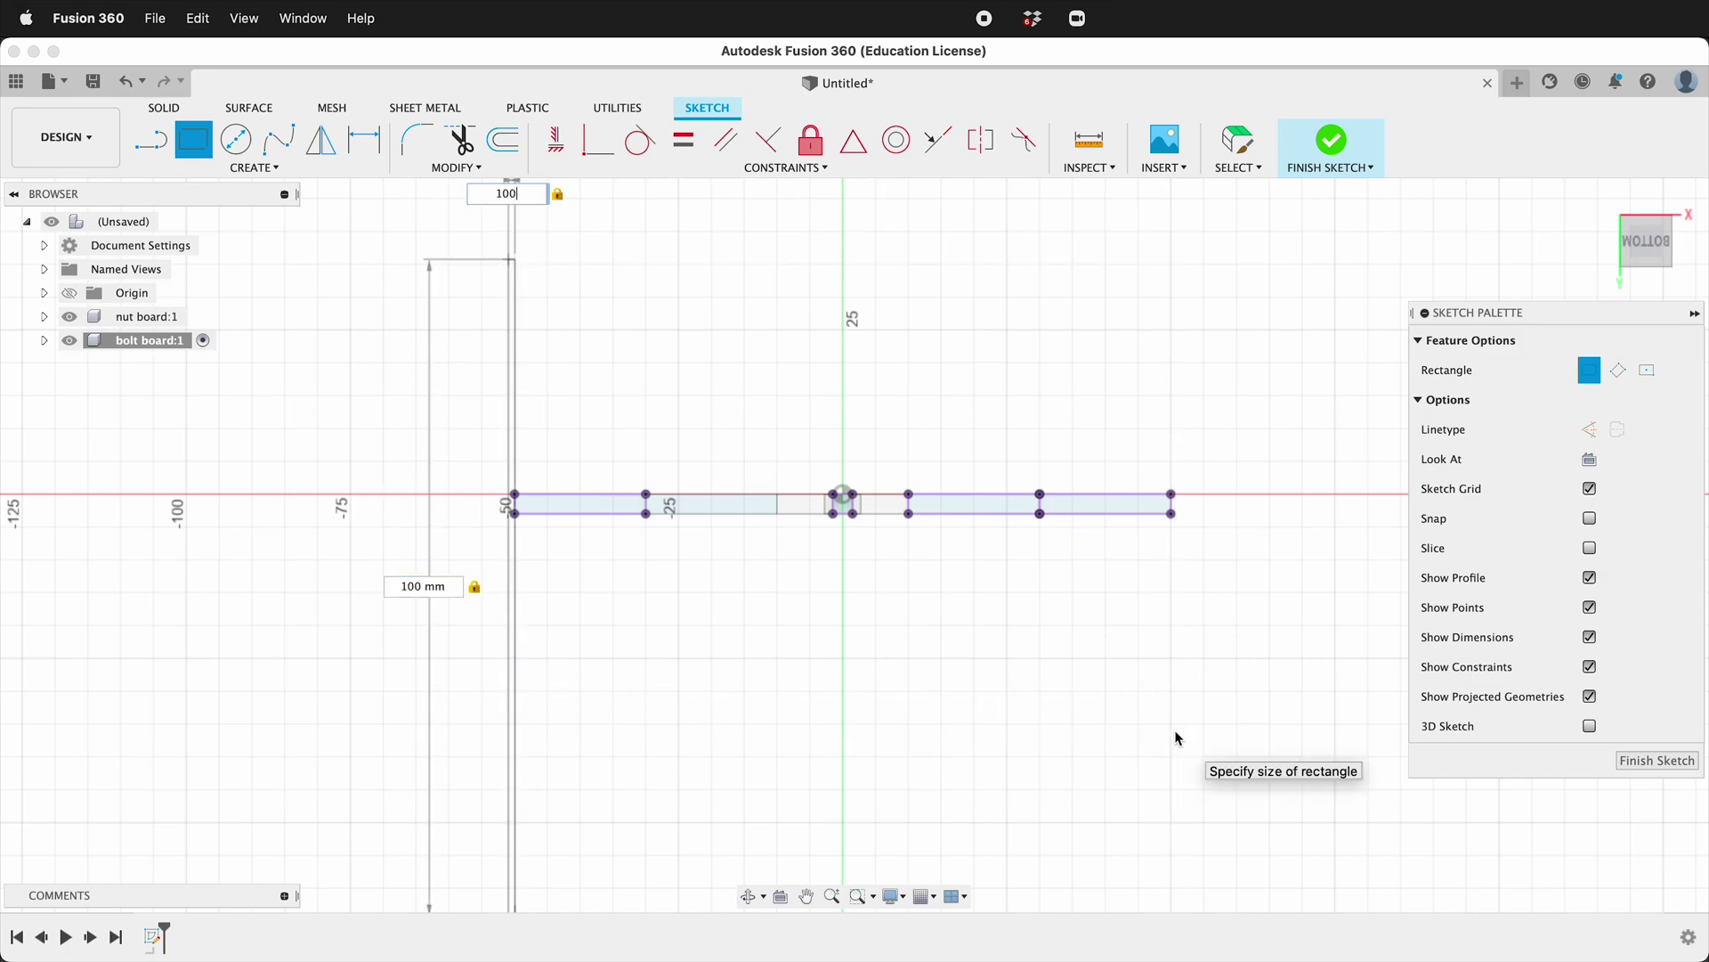
{"action": "key", "text": "Return"}
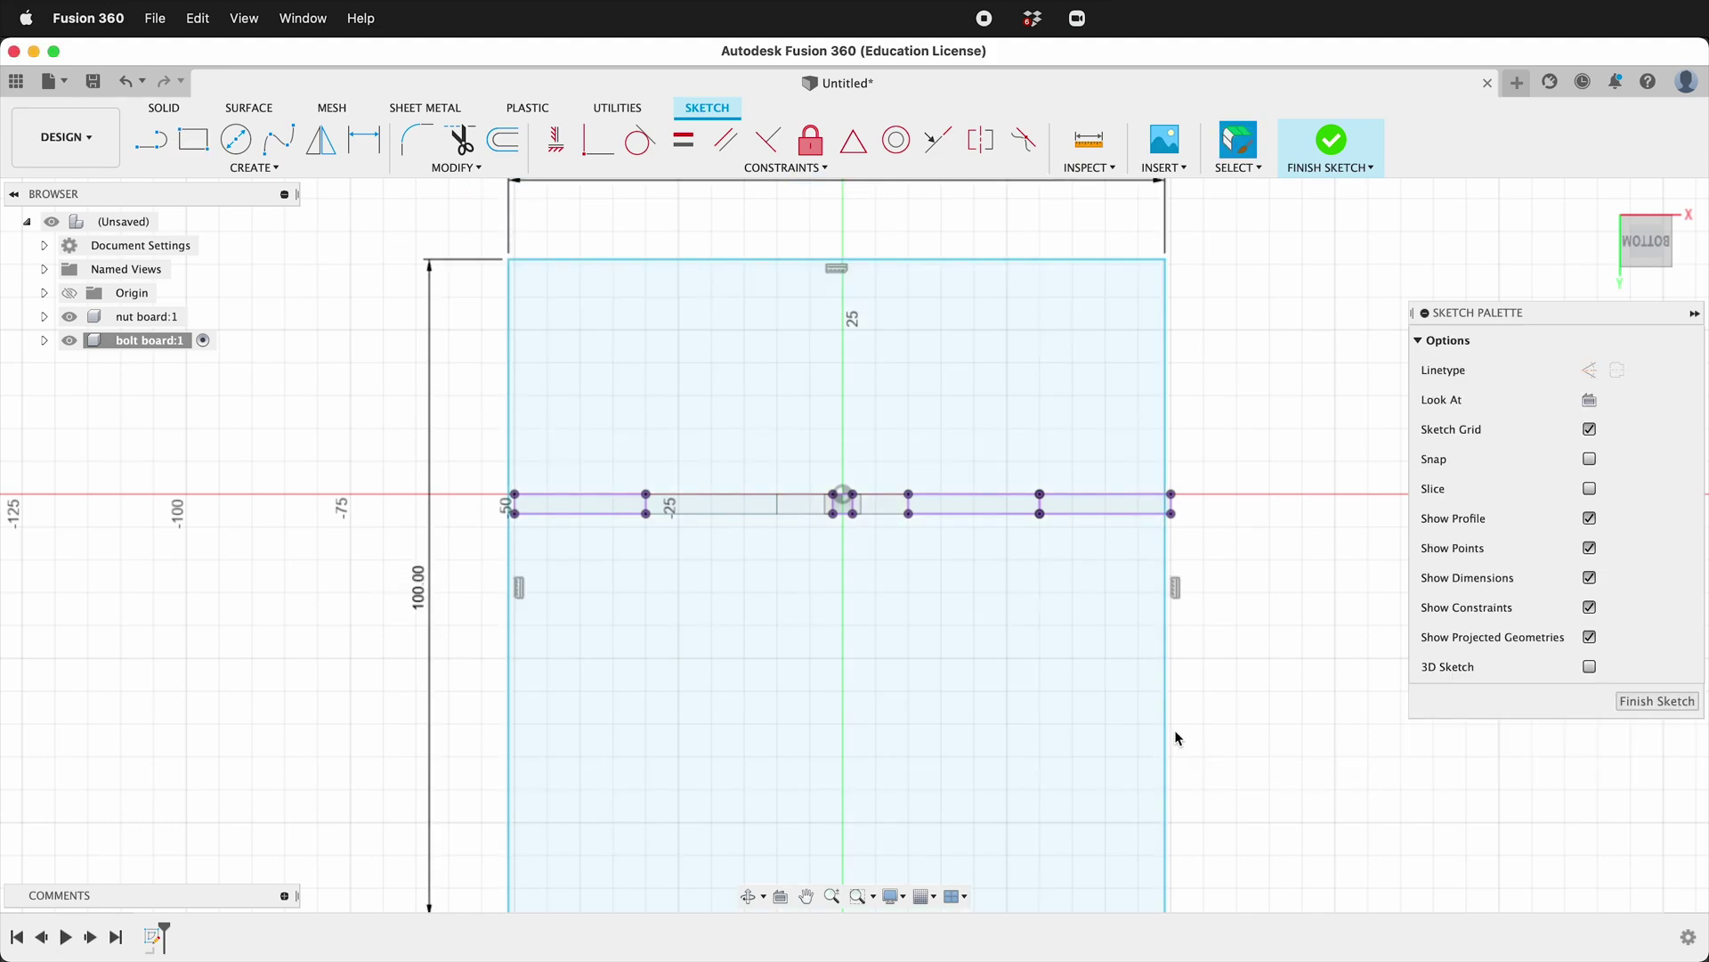
- Make the rectangle's left side coincident with the projected edge's end point
{"action": "left_click", "coordinate": [597, 140]}
{"action": "left_click", "coordinate": [512, 559]}
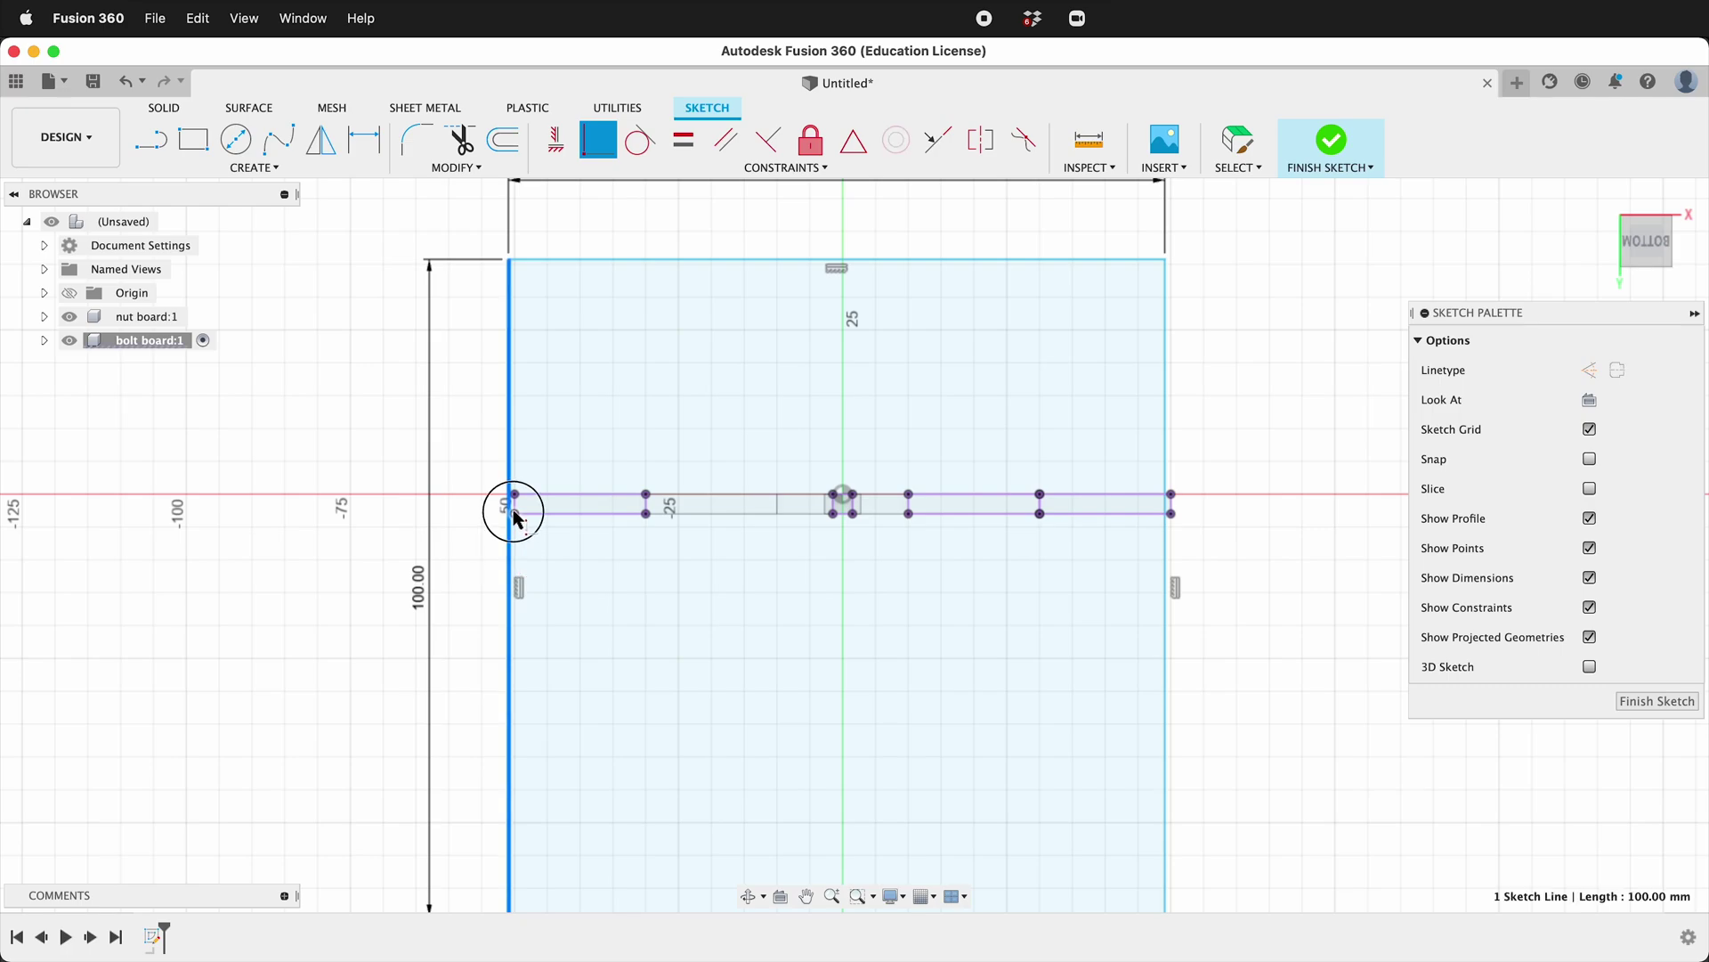
{"action": "left_click", "coordinate": [515, 514]}
{"action": "scroll", "coordinate": [1104, 360], "scroll_direction": "up", "scroll_amount": 3}
{"action": "scroll", "coordinate": [906, 311], "scroll_direction": "down", "scroll_amount": 2}
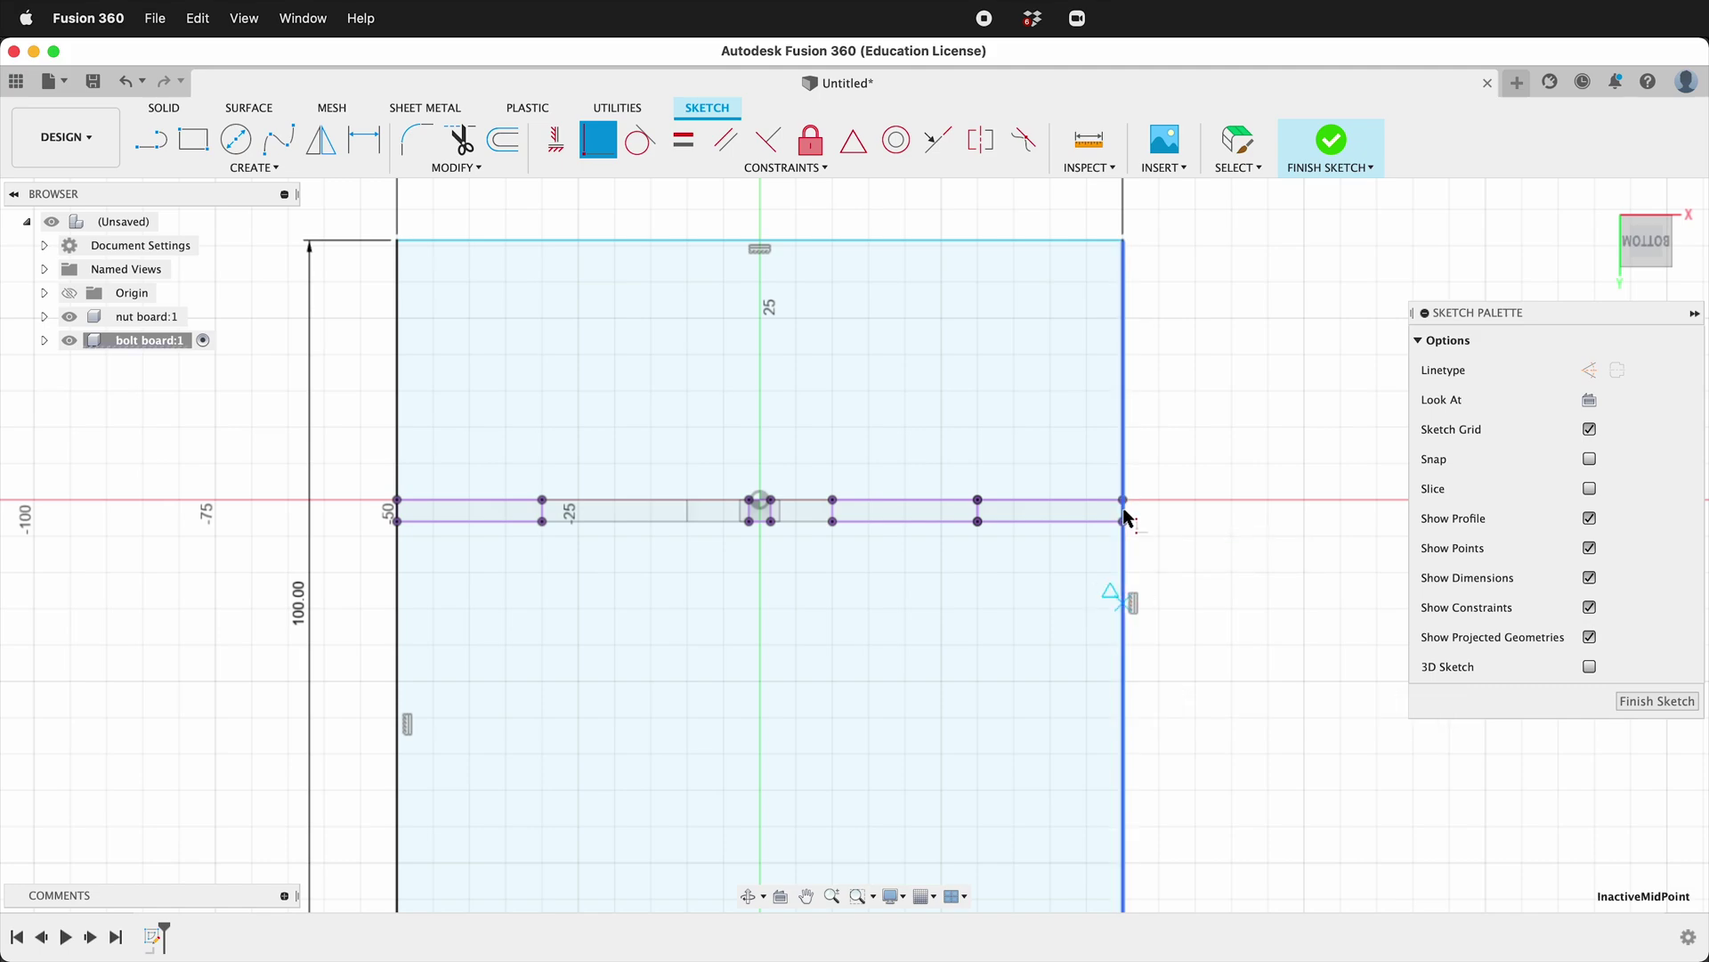
{"action": "scroll", "coordinate": [1124, 512], "scroll_direction": "down", "scroll_amount": 3}
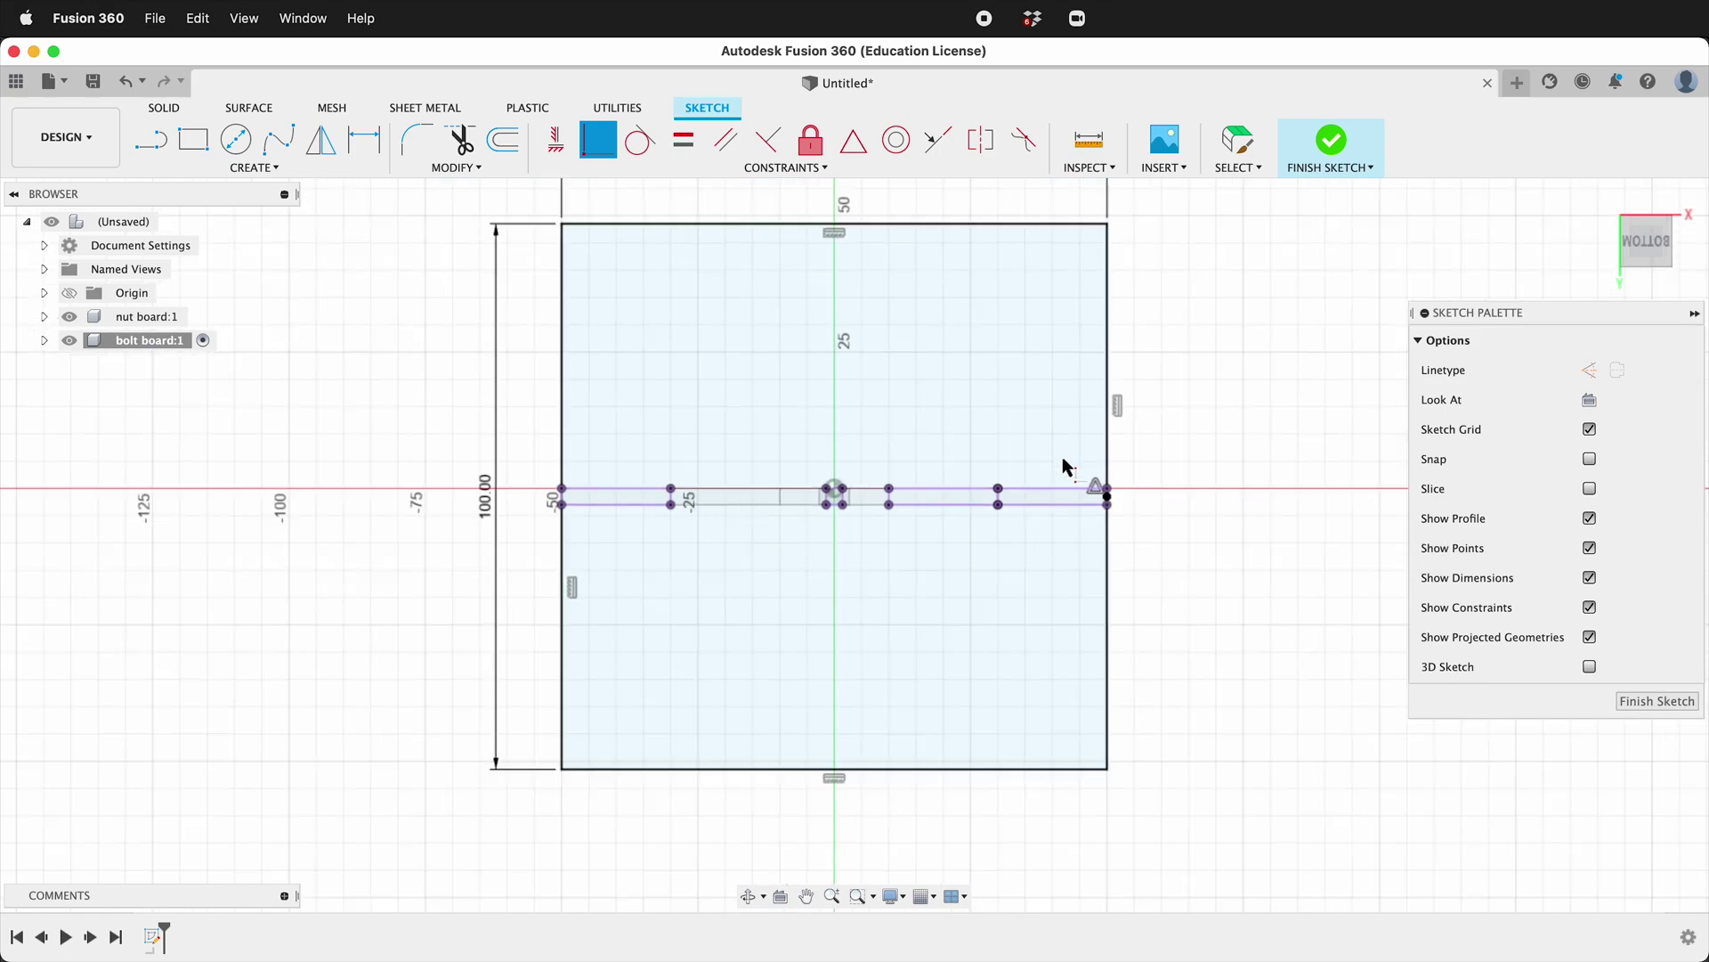
{"action": "scroll", "coordinate": [1061, 457], "scroll_direction": "down", "scroll_amount": 2}
{"action": "scroll", "coordinate": [967, 436], "scroll_direction": "up", "scroll_amount": 3}
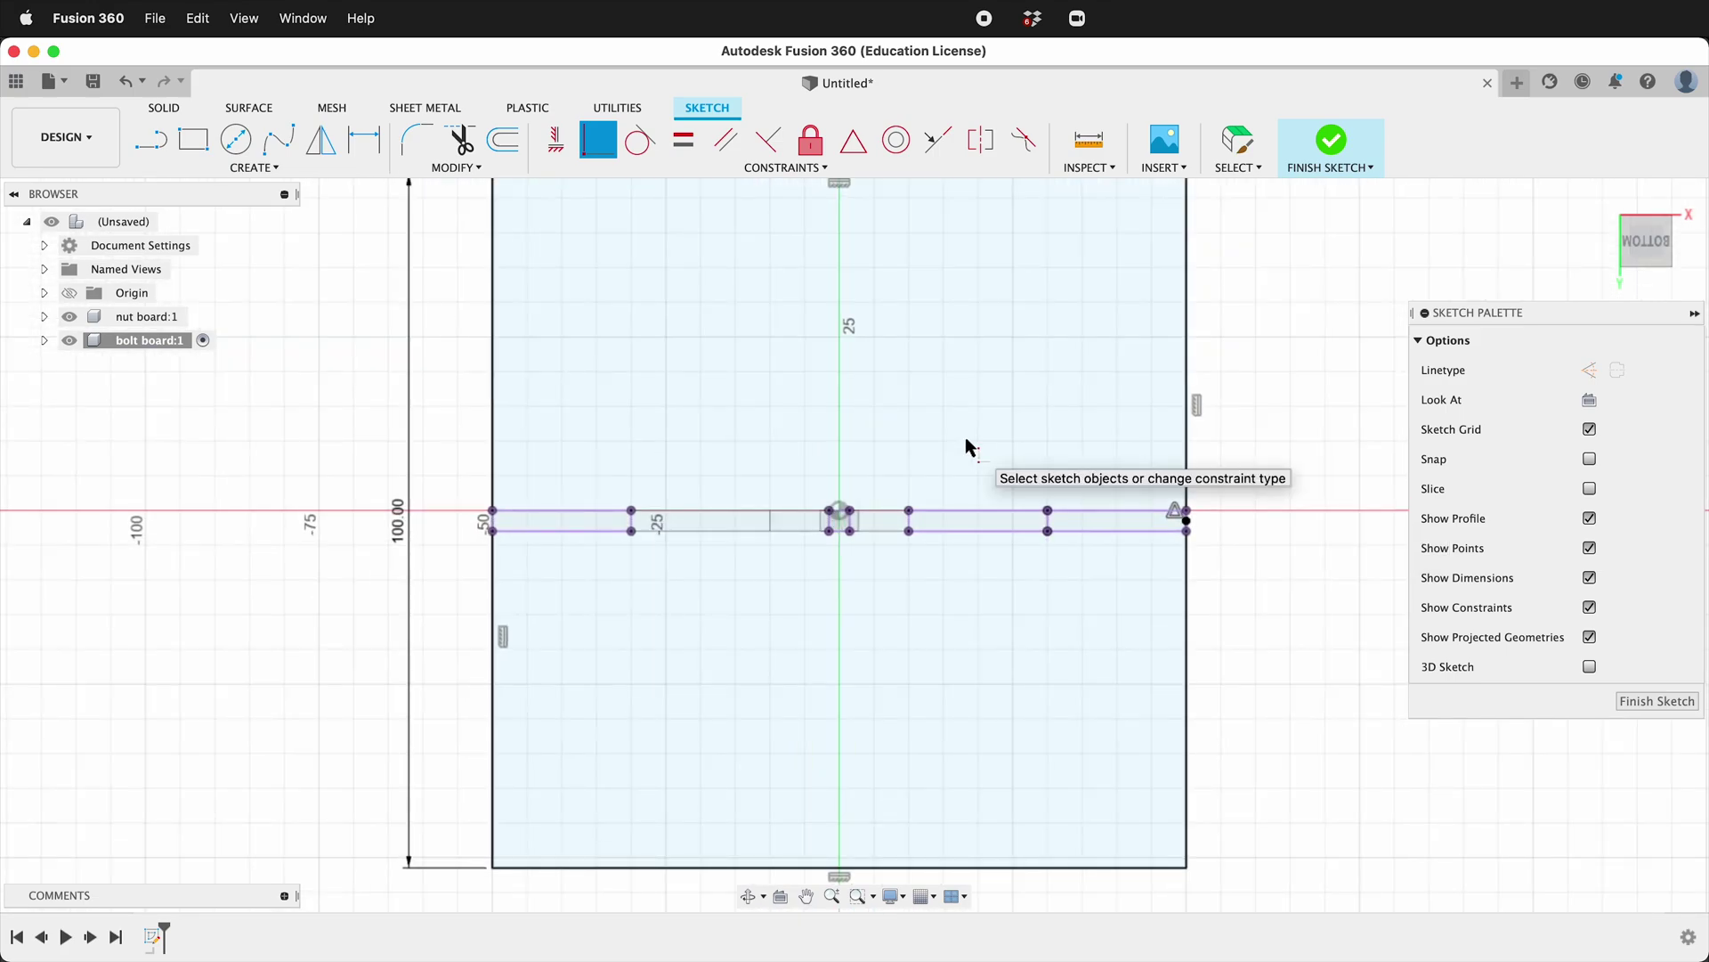
{"action": "scroll", "coordinate": [965, 440], "scroll_direction": "up", "scroll_amount": 1}
{"action": "scroll", "coordinate": [739, 547], "scroll_direction": "up", "scroll_amount": 1}
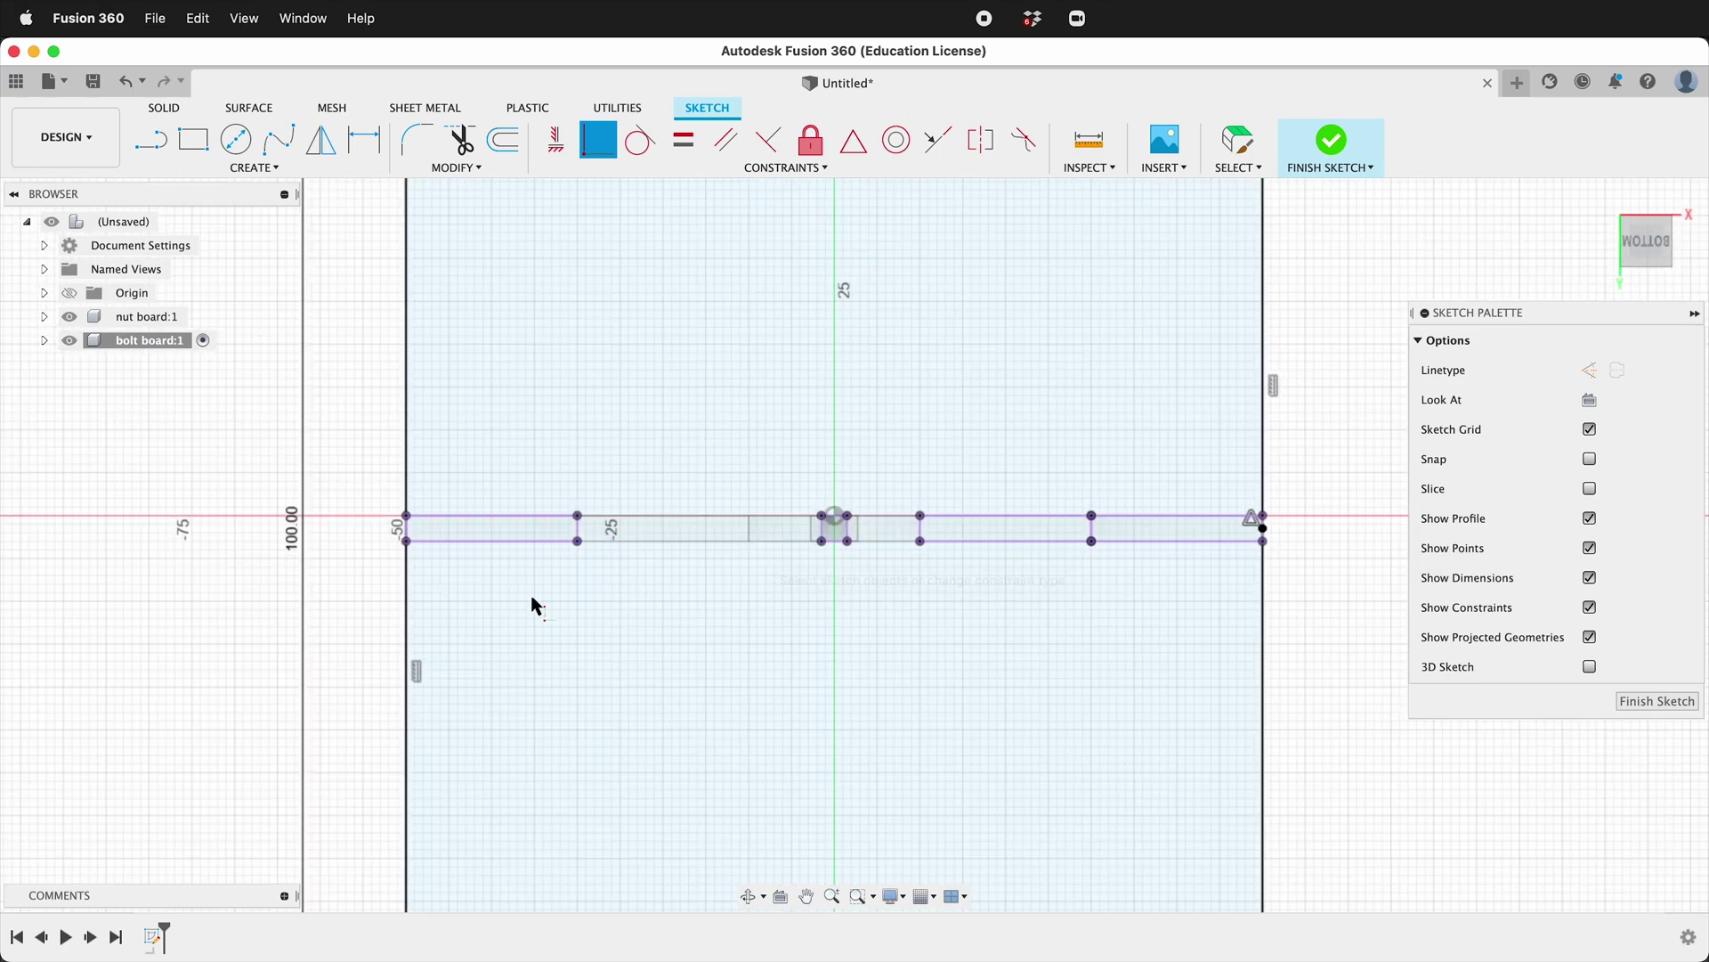
- Place a 1.5 mm 2-tangent circle touching both sides of the centre slot
{"action": "scroll", "coordinate": [871, 541], "scroll_direction": "up", "scroll_amount": 3}
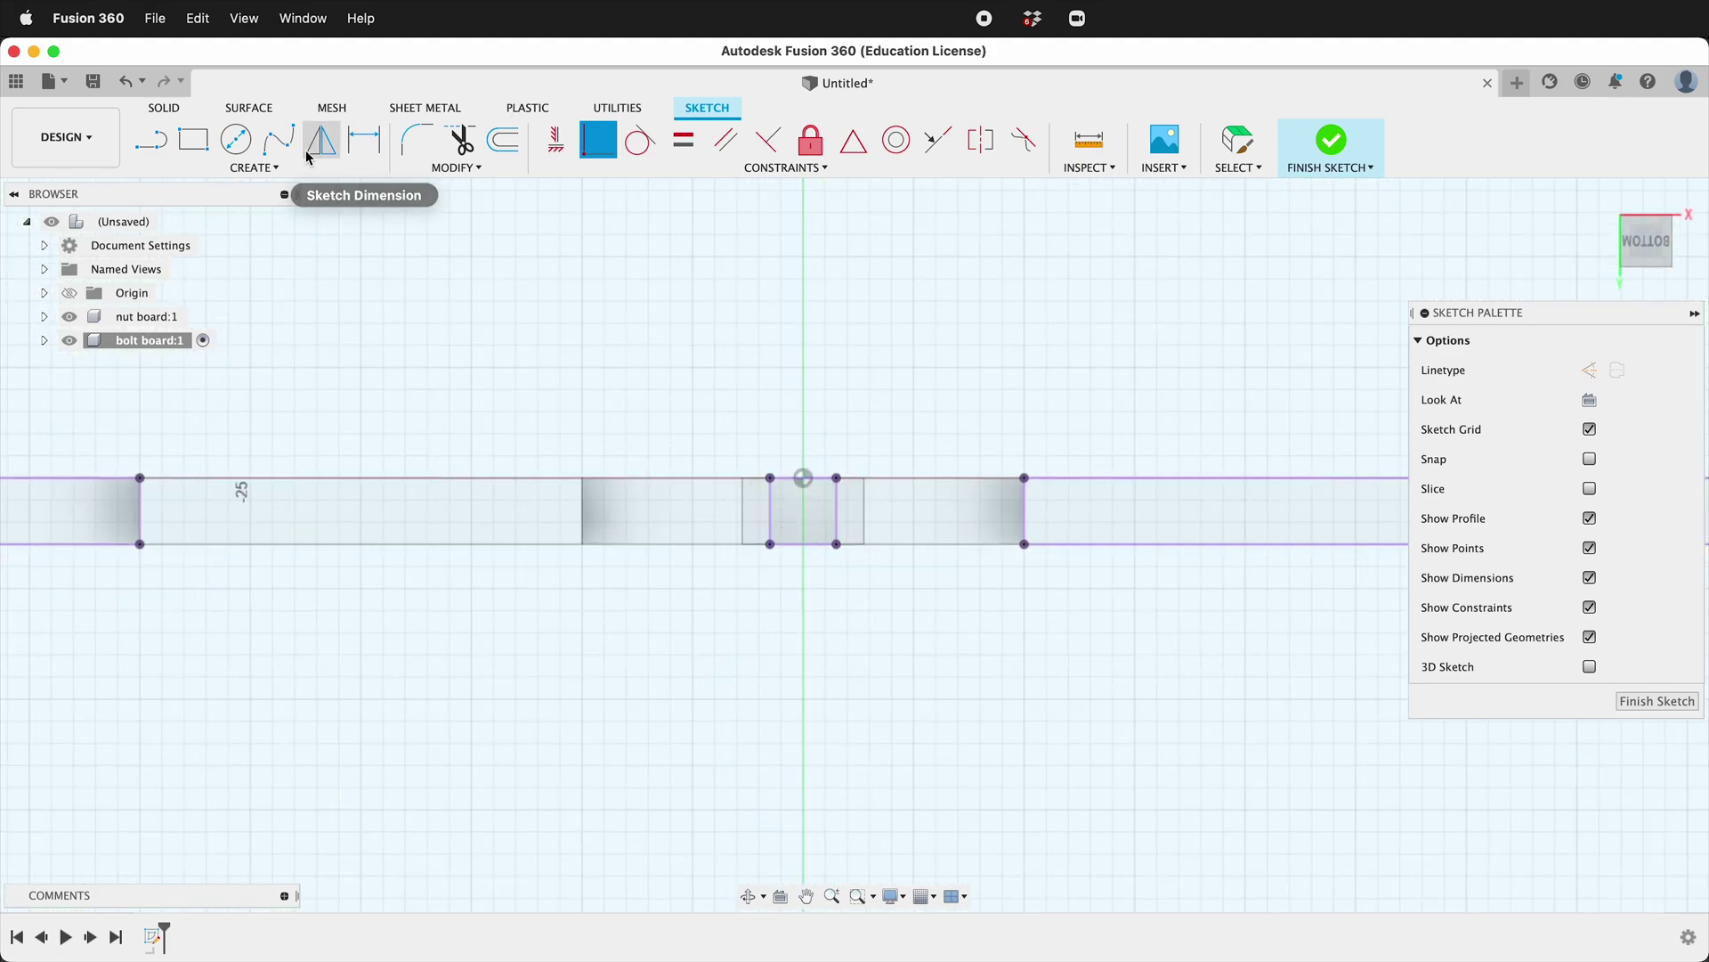
{"action": "left_click", "coordinate": [254, 168]}
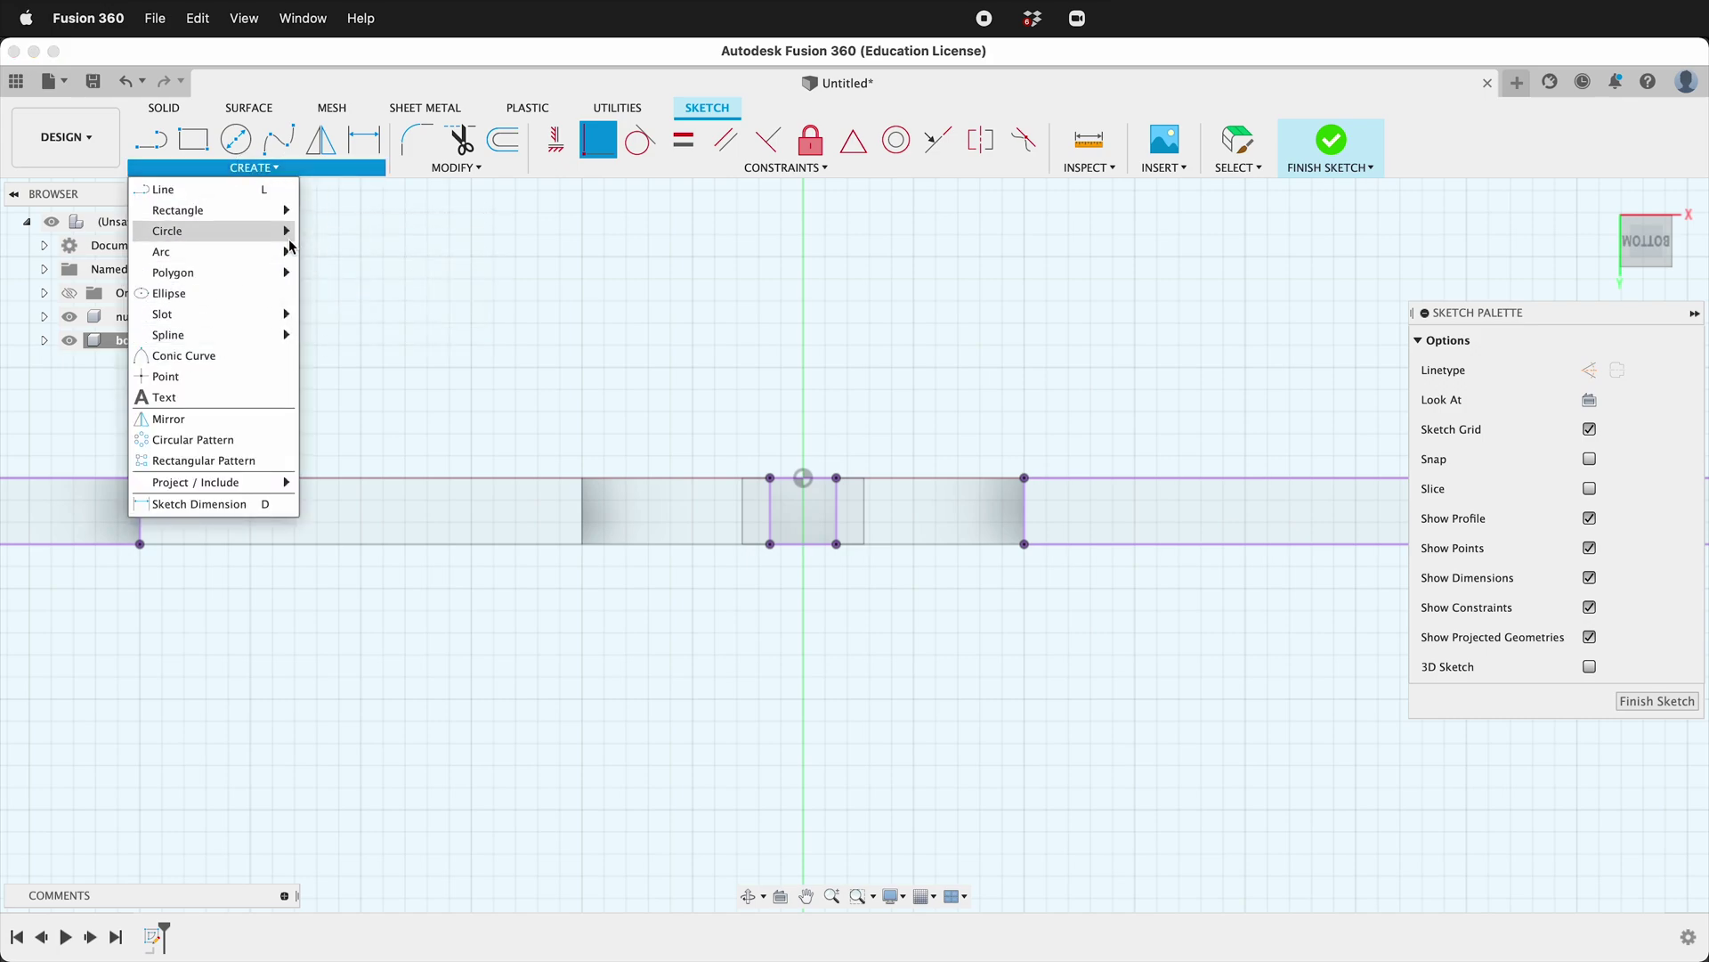
{"action": "mouse_move", "coordinate": [287, 234]}
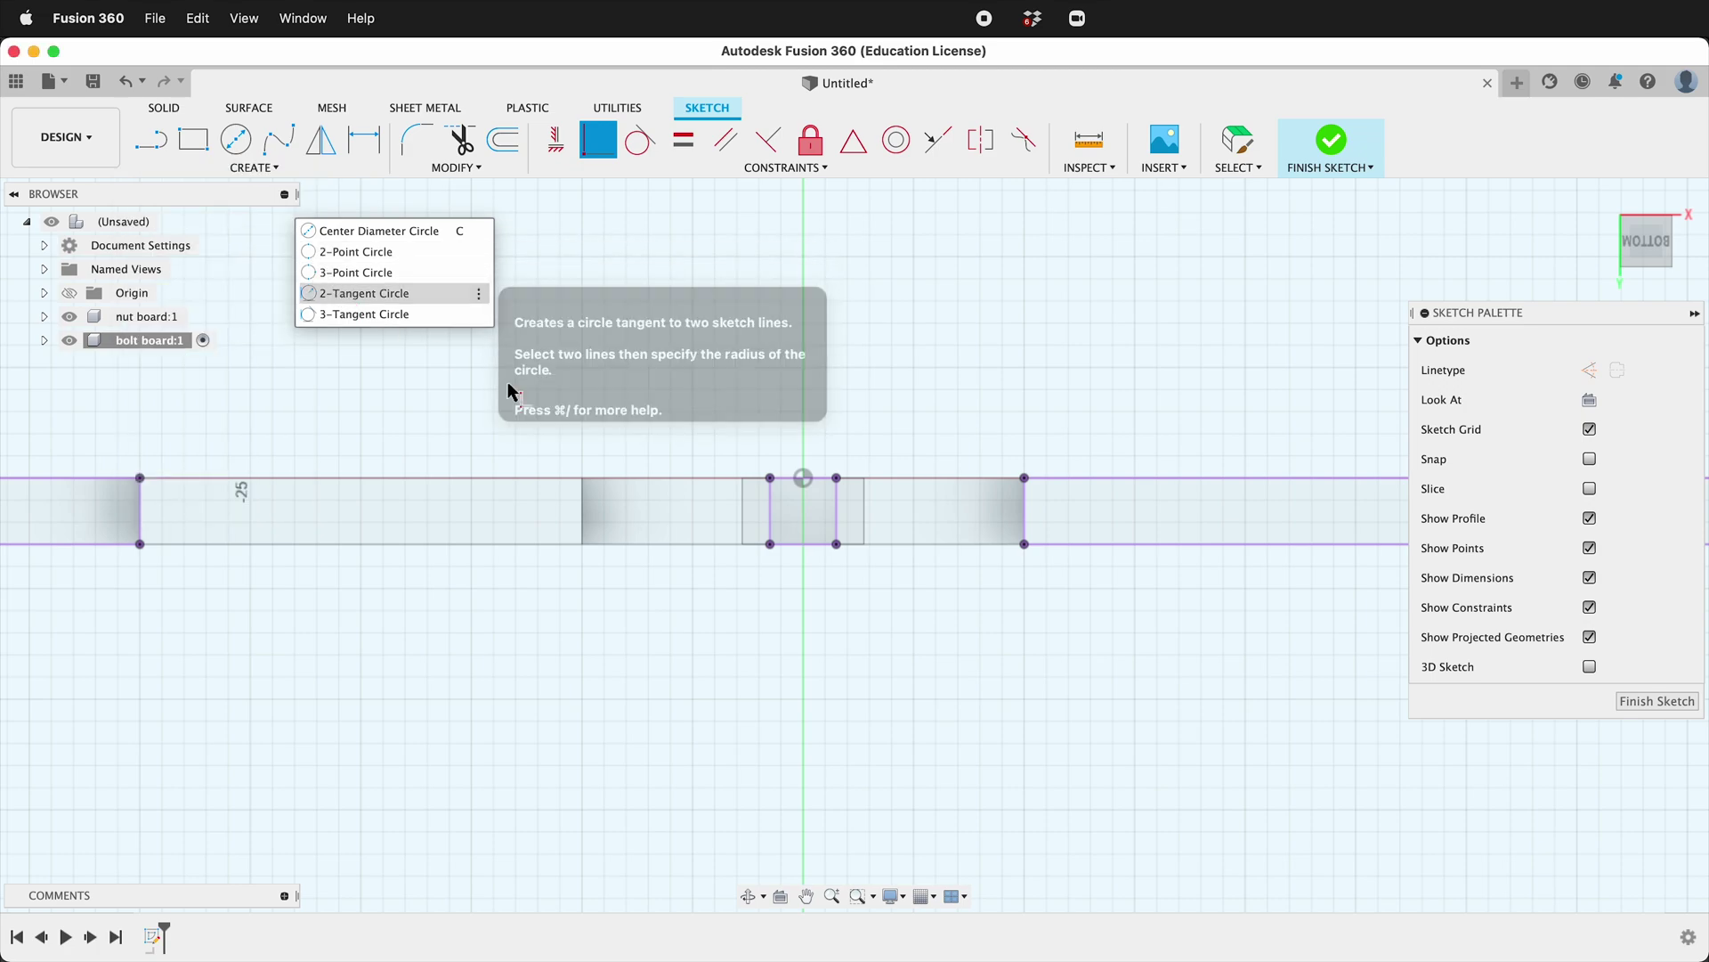
{"action": "left_click", "coordinate": [364, 292]}
{"action": "scroll", "coordinate": [757, 456], "scroll_direction": "up", "scroll_amount": 3}
{"action": "left_click", "coordinate": [742, 474]}
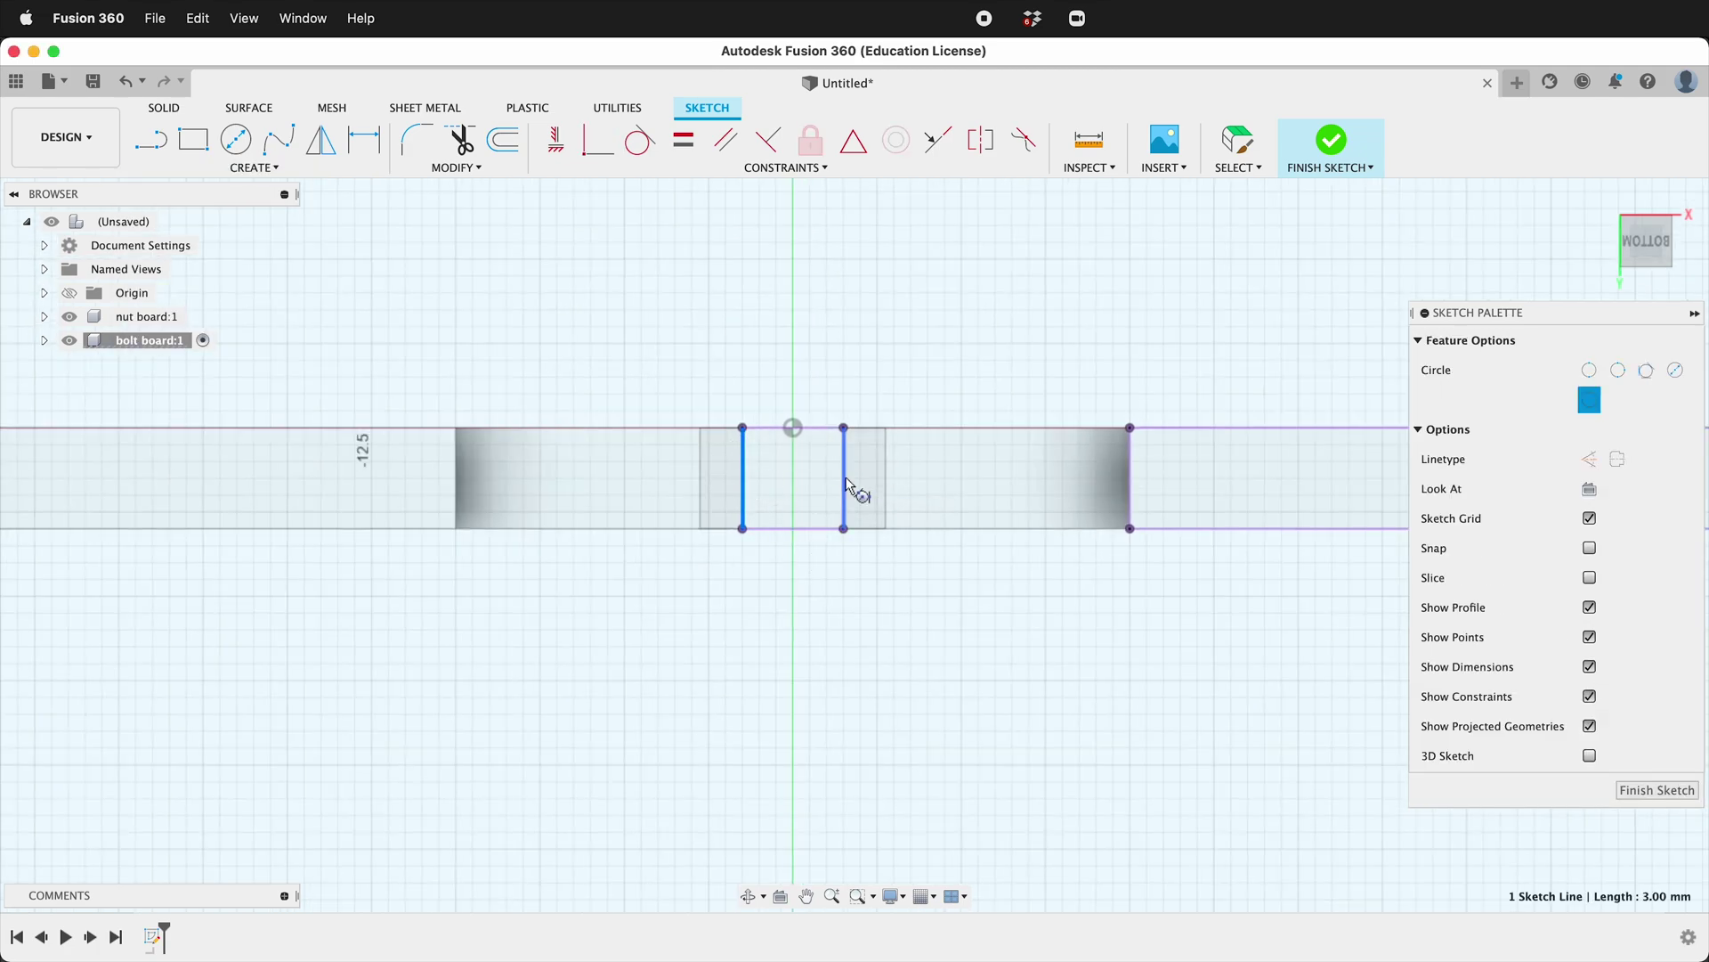
{"action": "left_click", "coordinate": [844, 486]}
{"action": "left_click", "coordinate": [799, 486]}
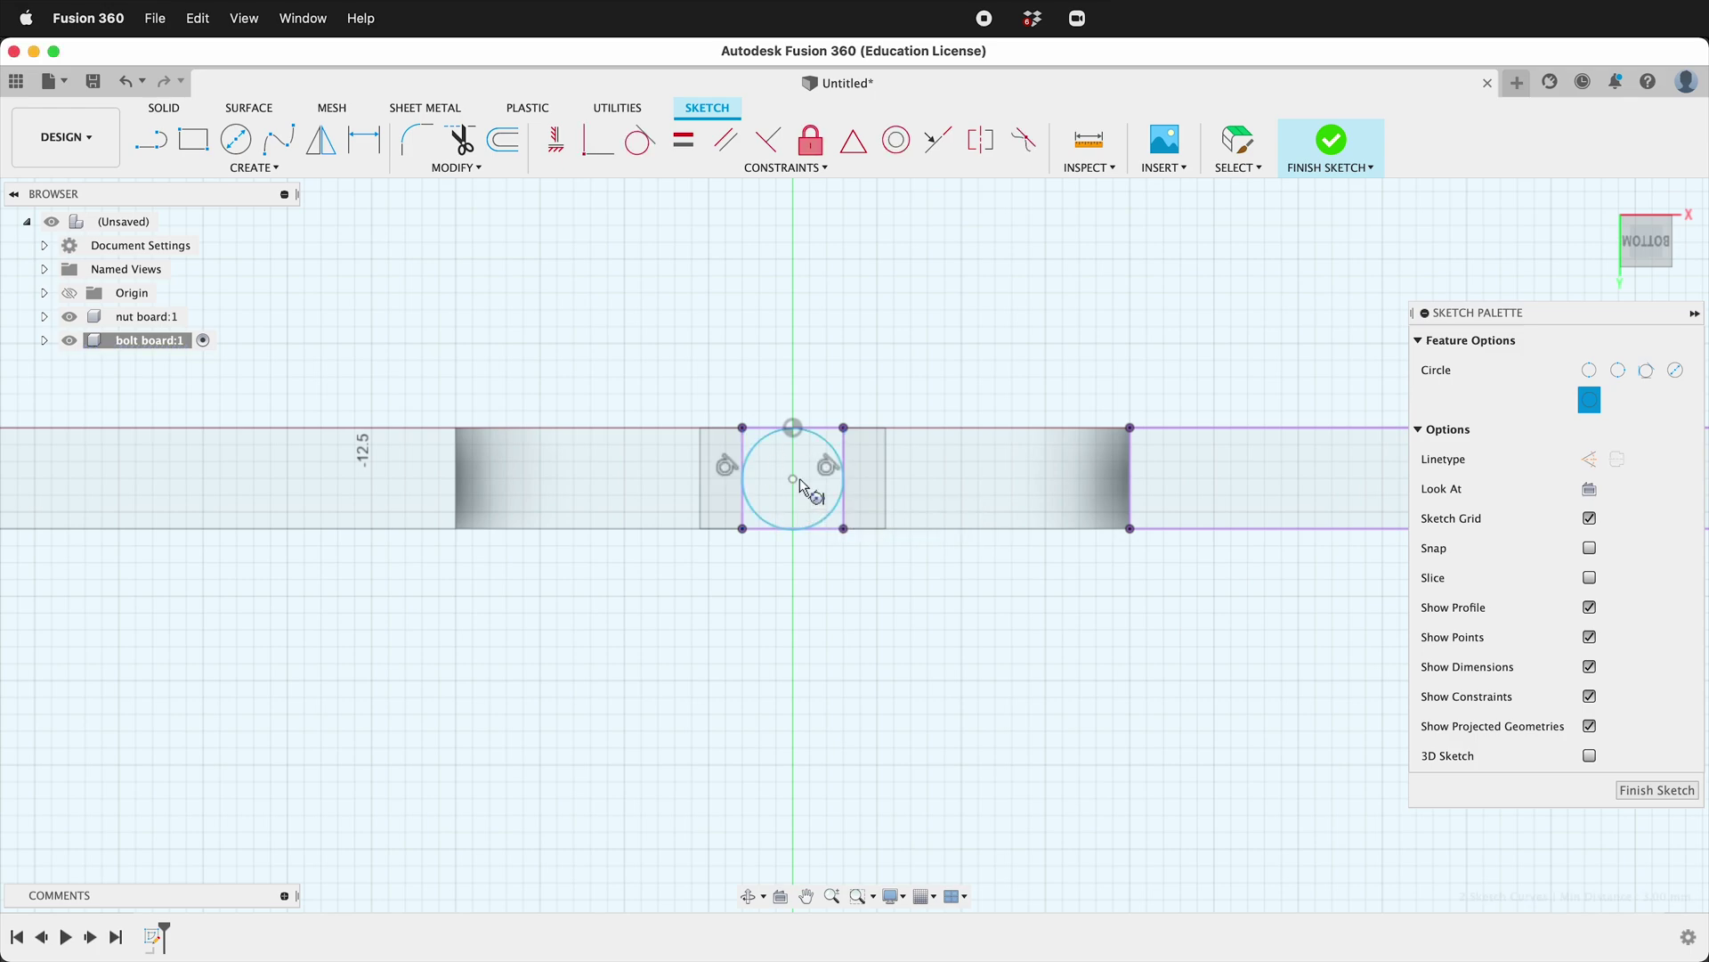
- Constrain the circle's centre horizontal with the slot's side point
{"action": "left_click", "coordinate": [555, 139]}
{"action": "scroll", "coordinate": [829, 481], "scroll_direction": "up", "scroll_amount": 3}
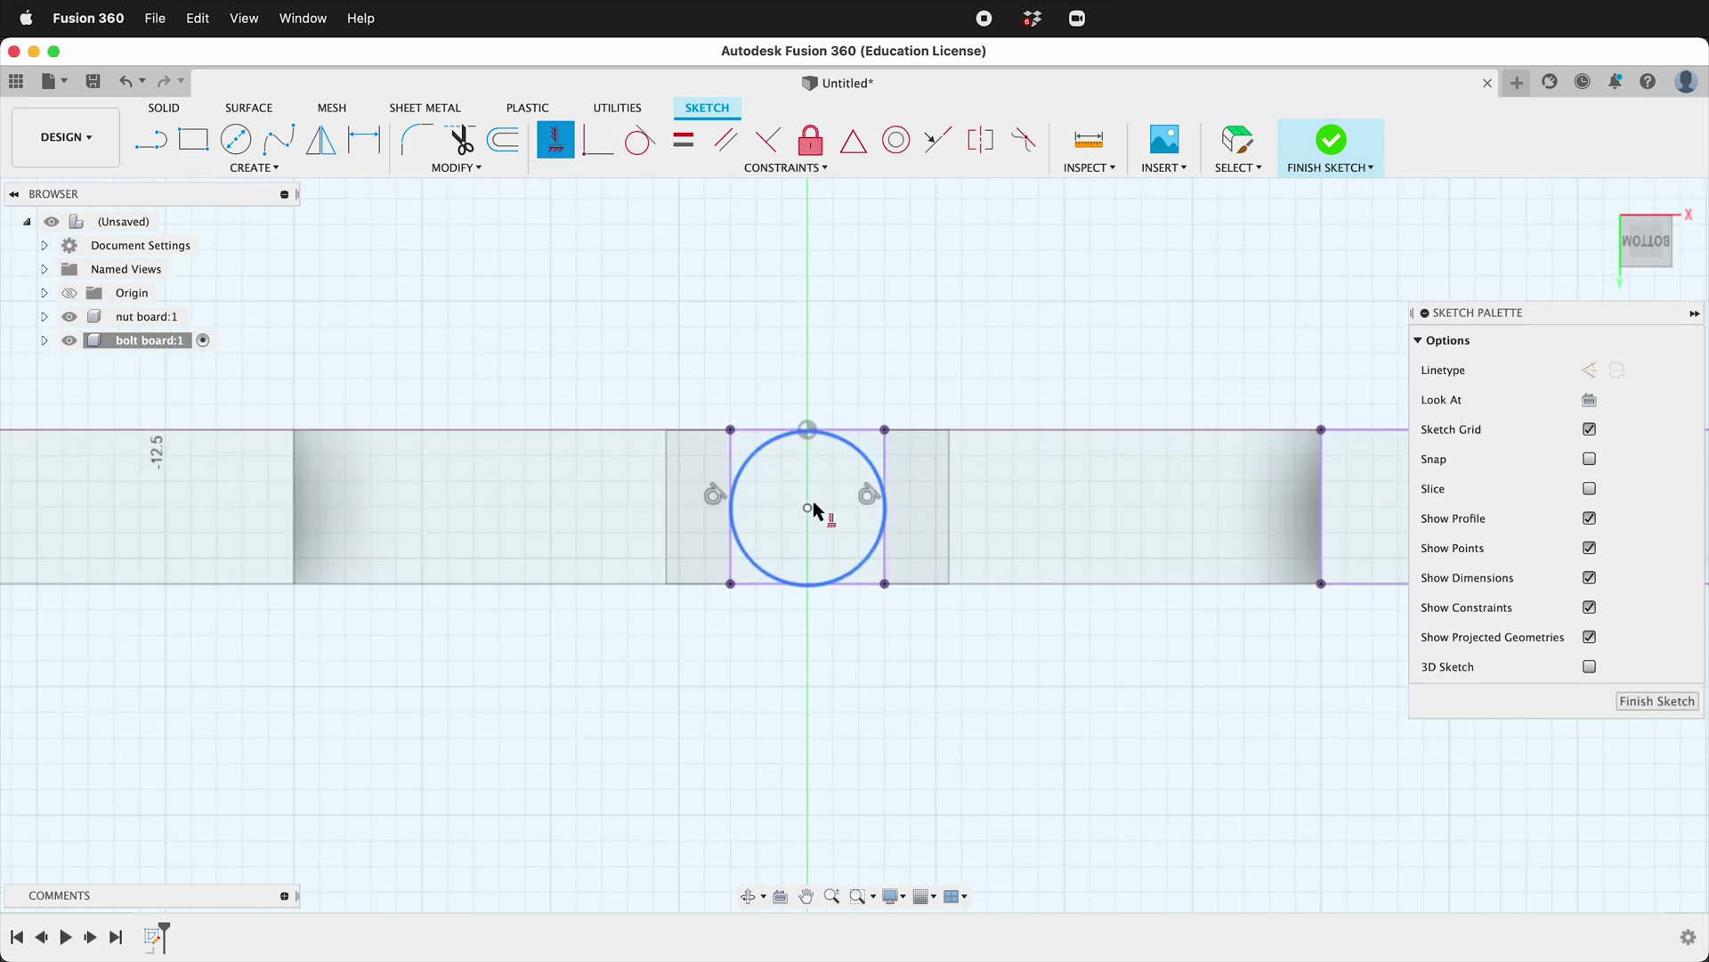
{"action": "left_click", "coordinate": [809, 509]}
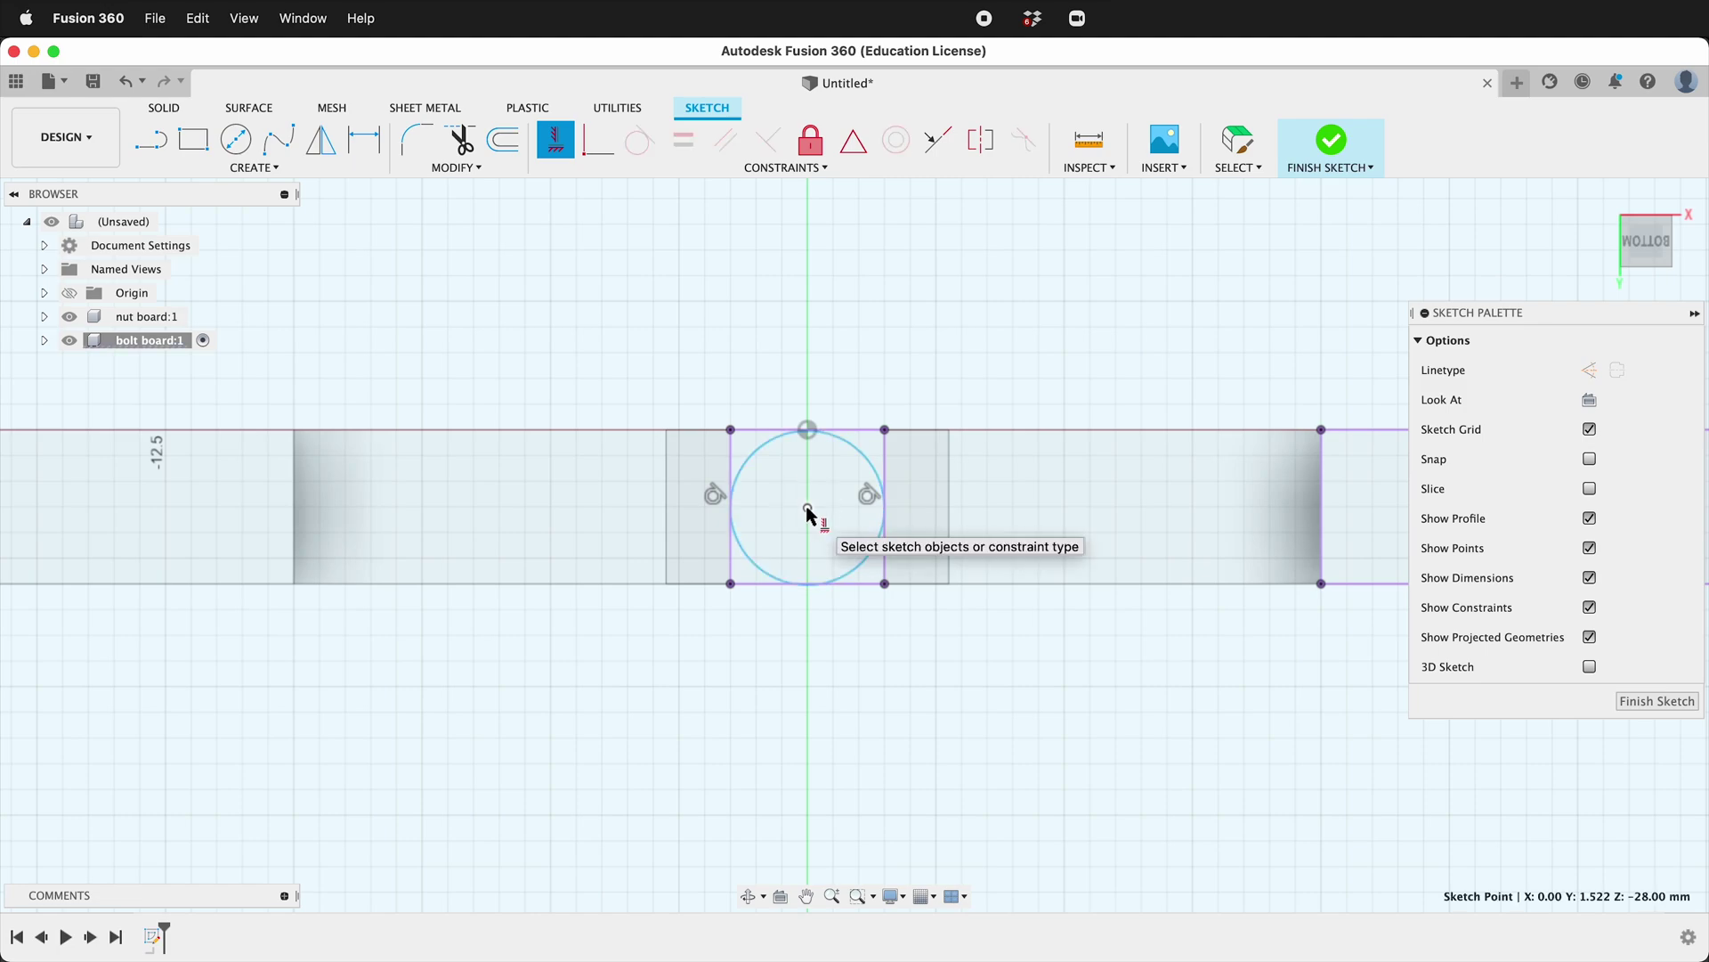
{"action": "left_click", "coordinate": [884, 510]}
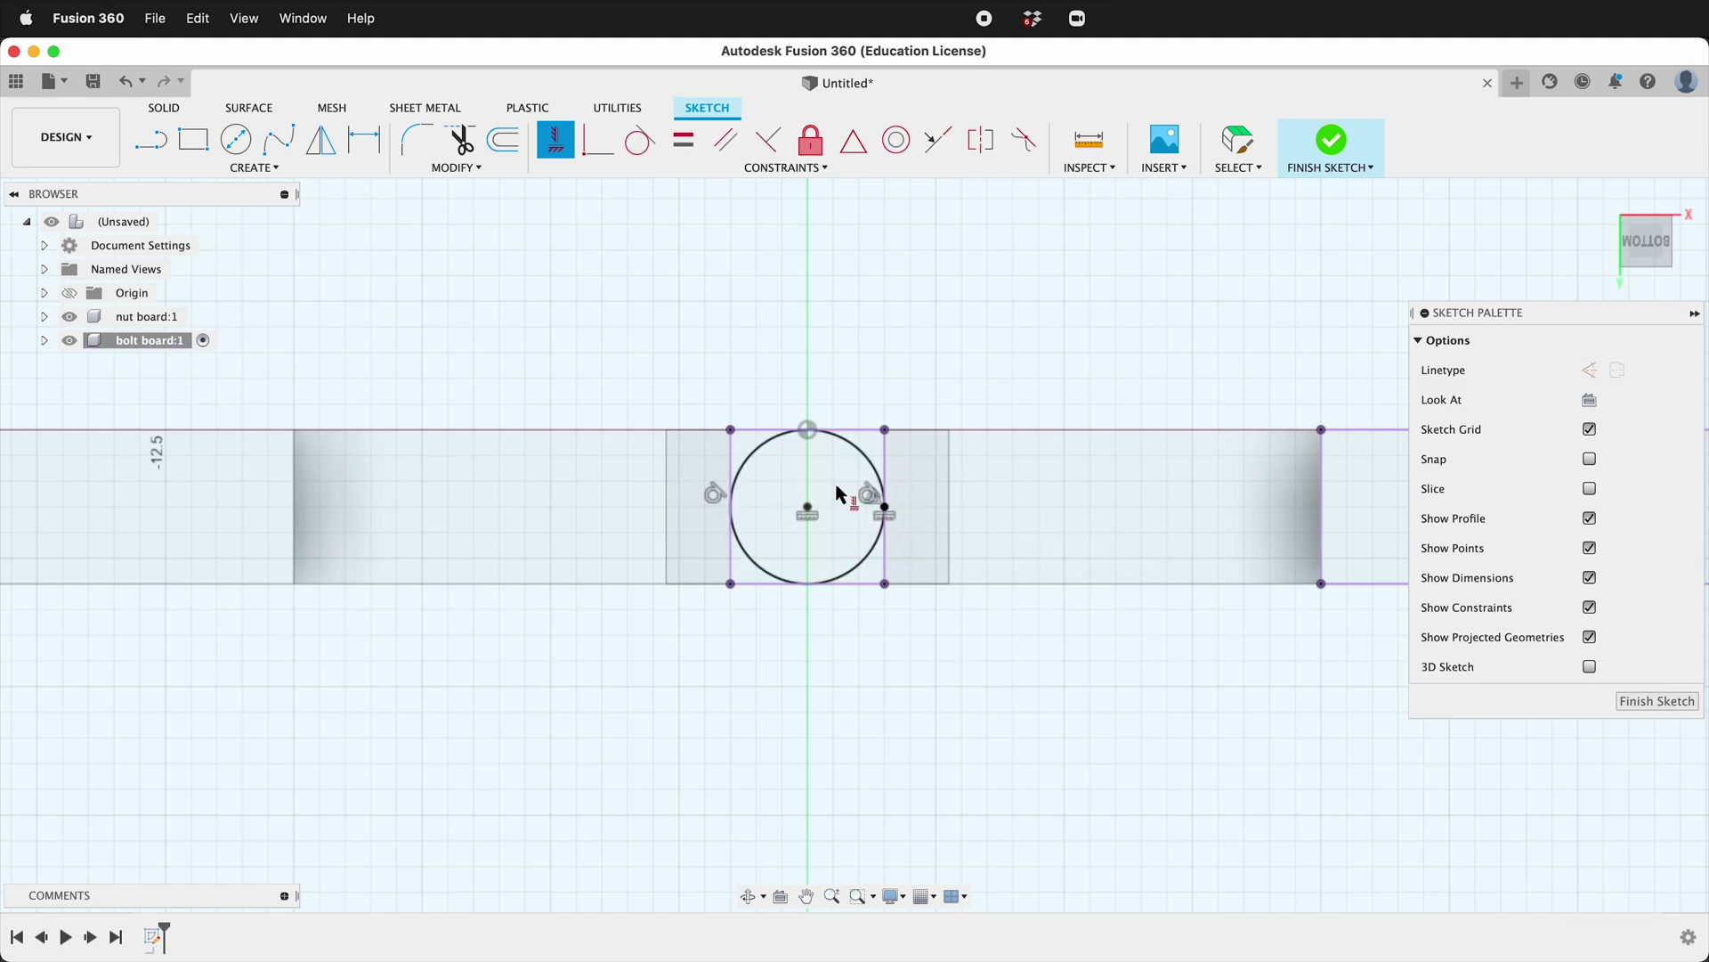
{"action": "scroll", "coordinate": [841, 498], "scroll_direction": "down", "scroll_amount": 5}
{"action": "scroll", "coordinate": [842, 505], "scroll_direction": "down", "scroll_amount": 2}
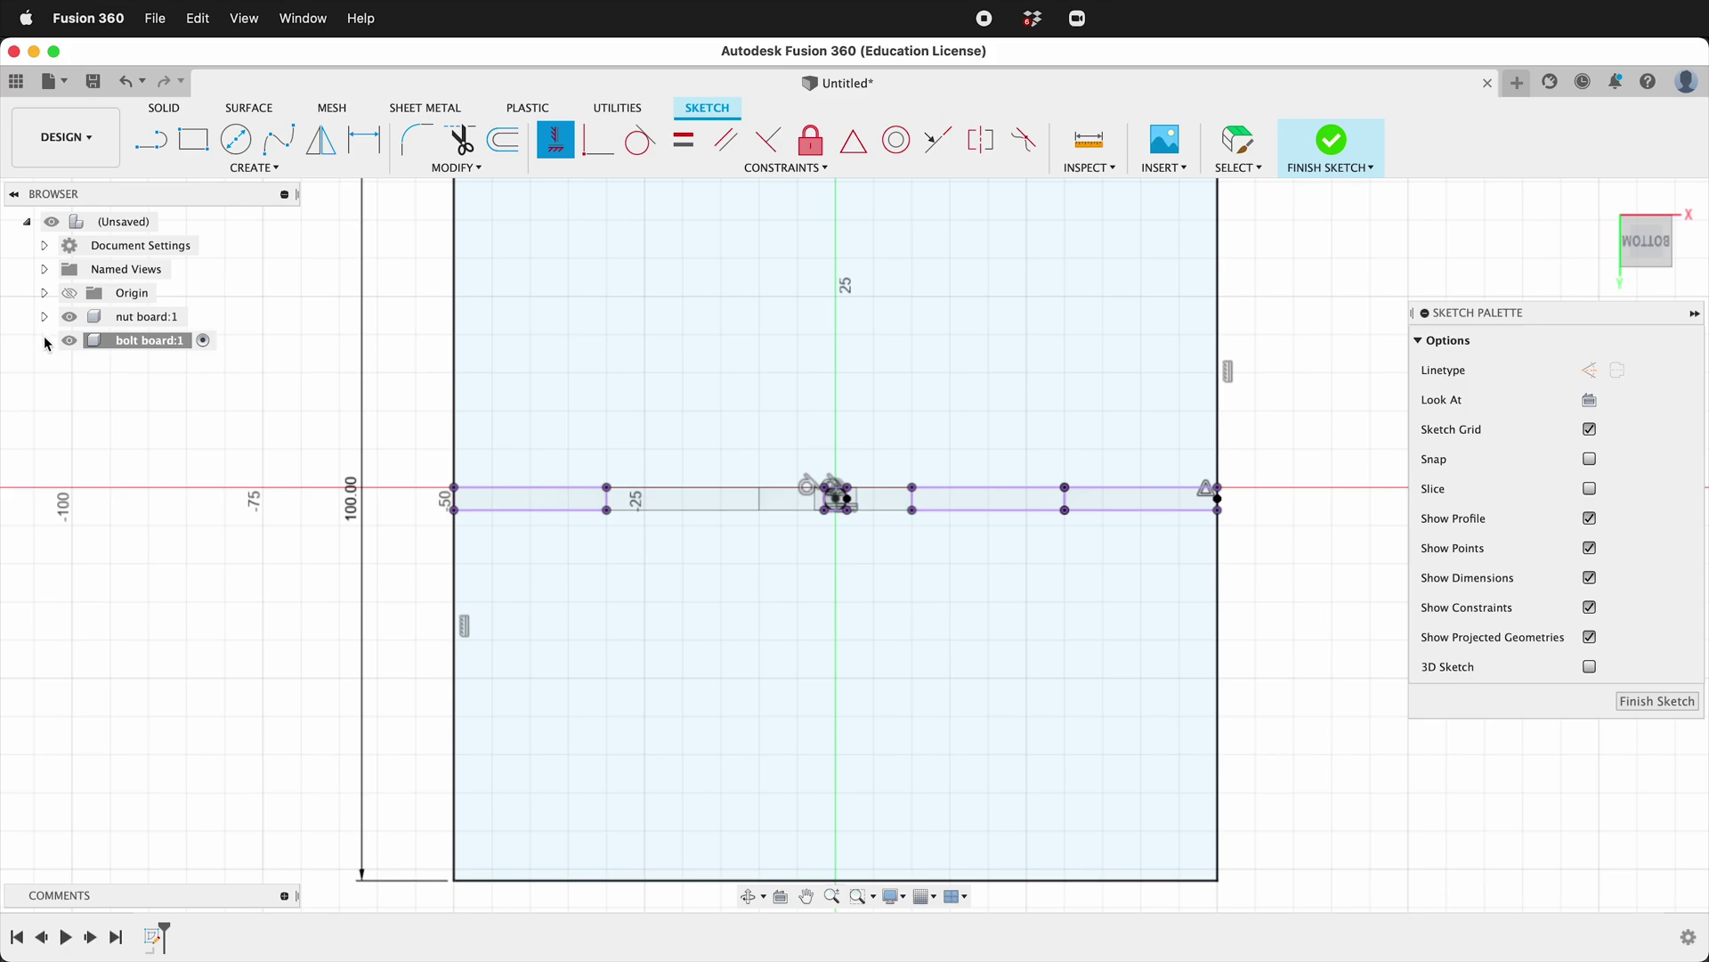
- Finish the sketch and select the board, circle, corner and strip profiles for extrusion
{"action": "left_click", "coordinate": [1653, 703]}
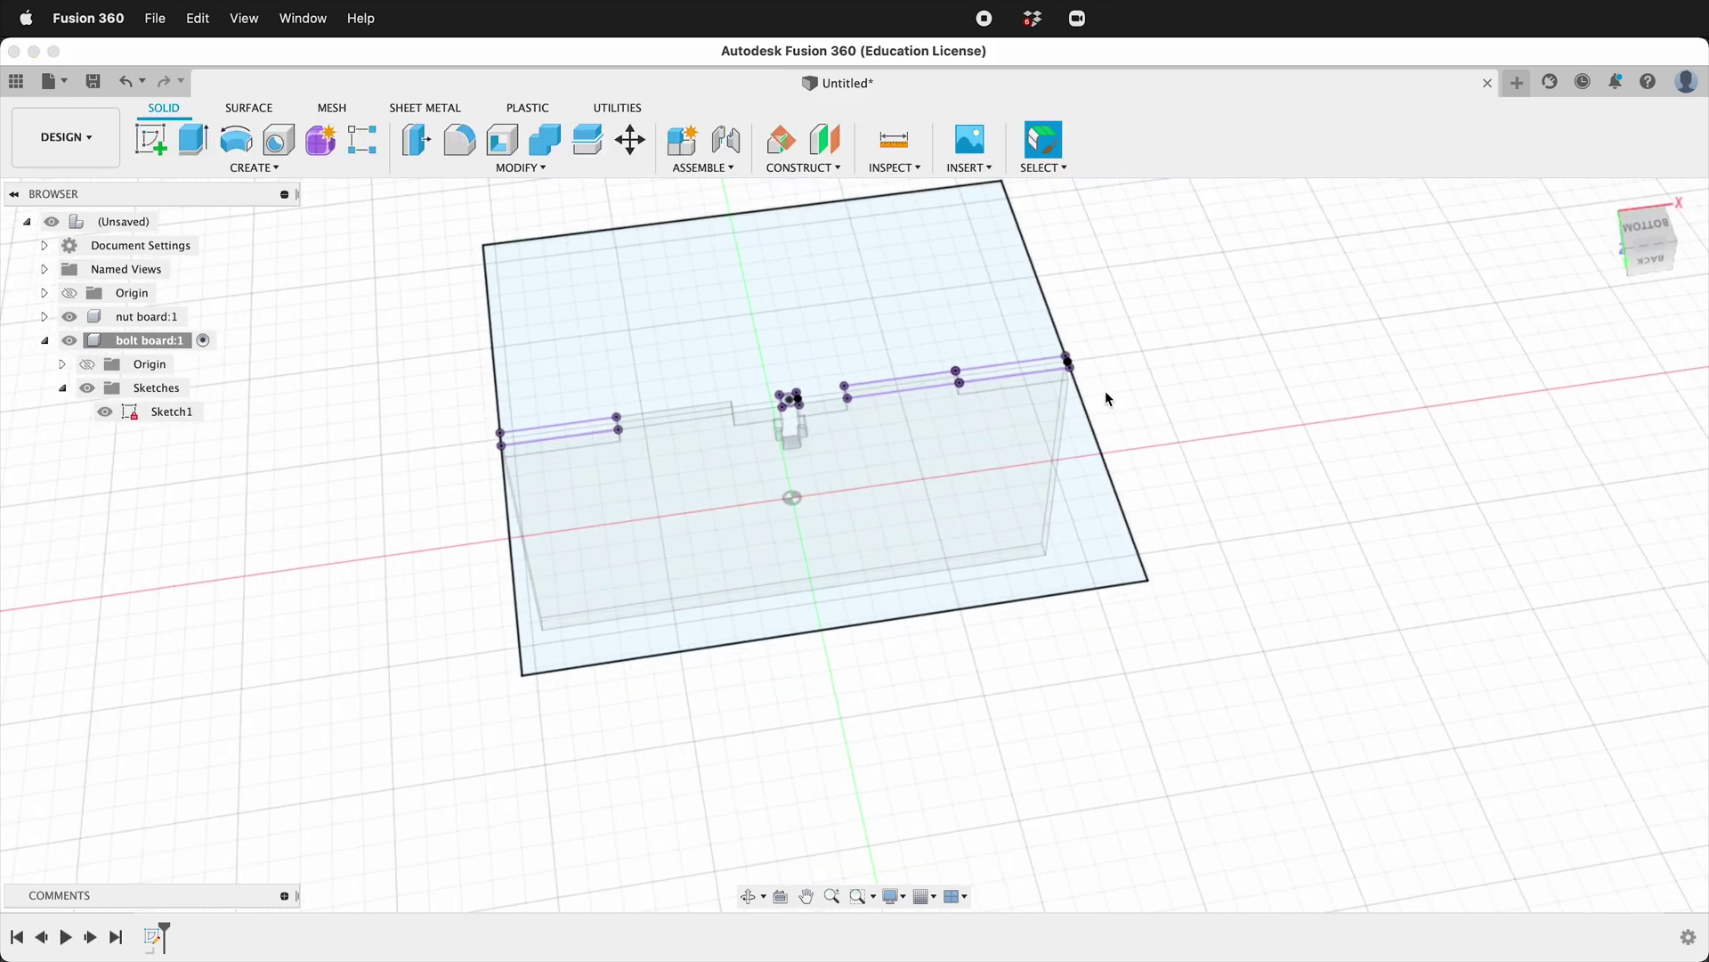
{"action": "key", "text": "e"}
{"action": "left_click", "coordinate": [762, 561]}
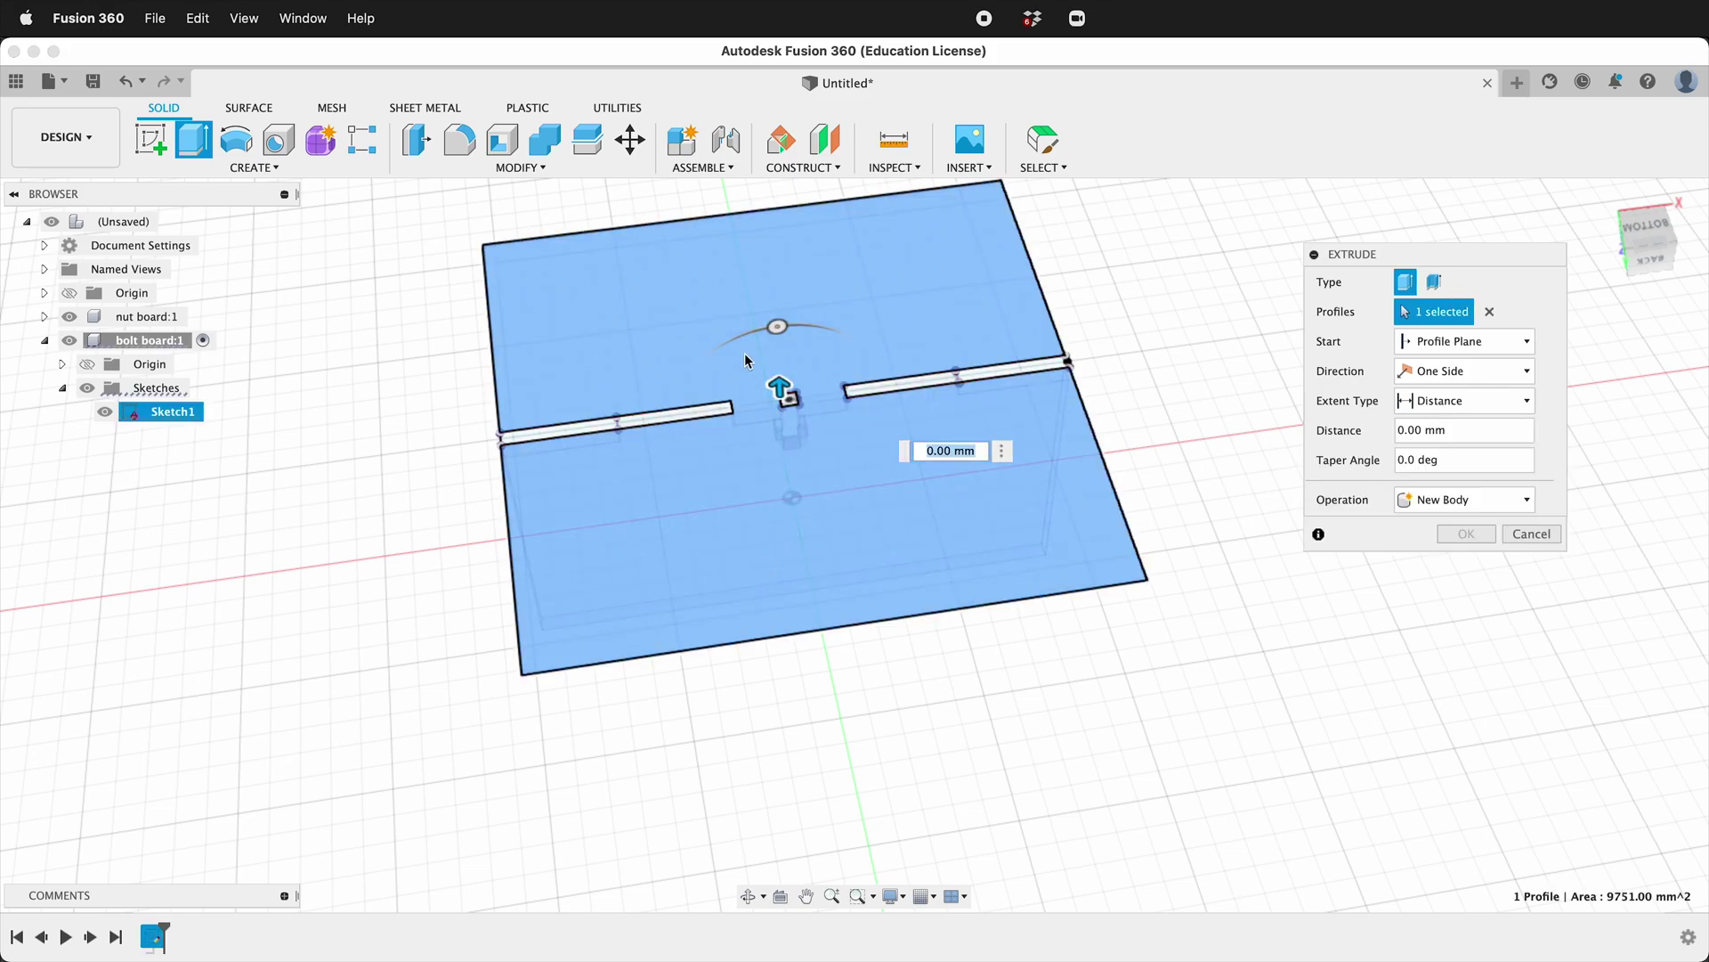
{"action": "scroll", "coordinate": [744, 352], "scroll_direction": "up", "scroll_amount": 10}
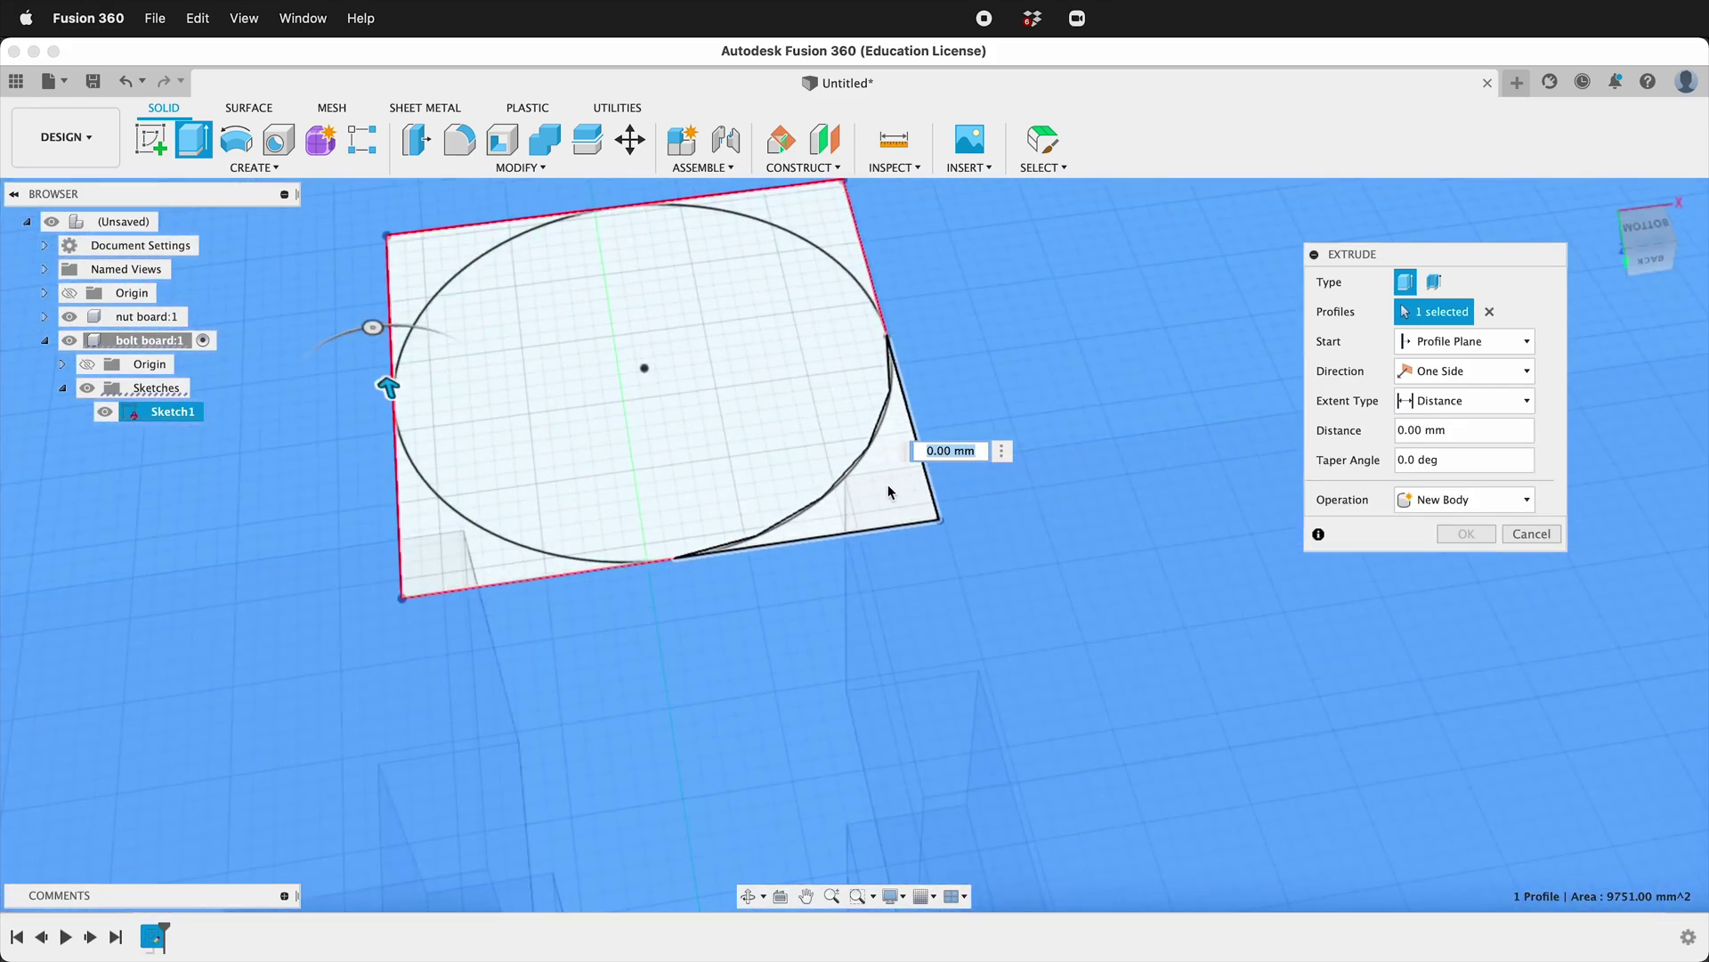
{"action": "left_click", "coordinate": [888, 492]}
{"action": "left_click", "coordinate": [826, 221]}
{"action": "left_click", "coordinate": [417, 565]}
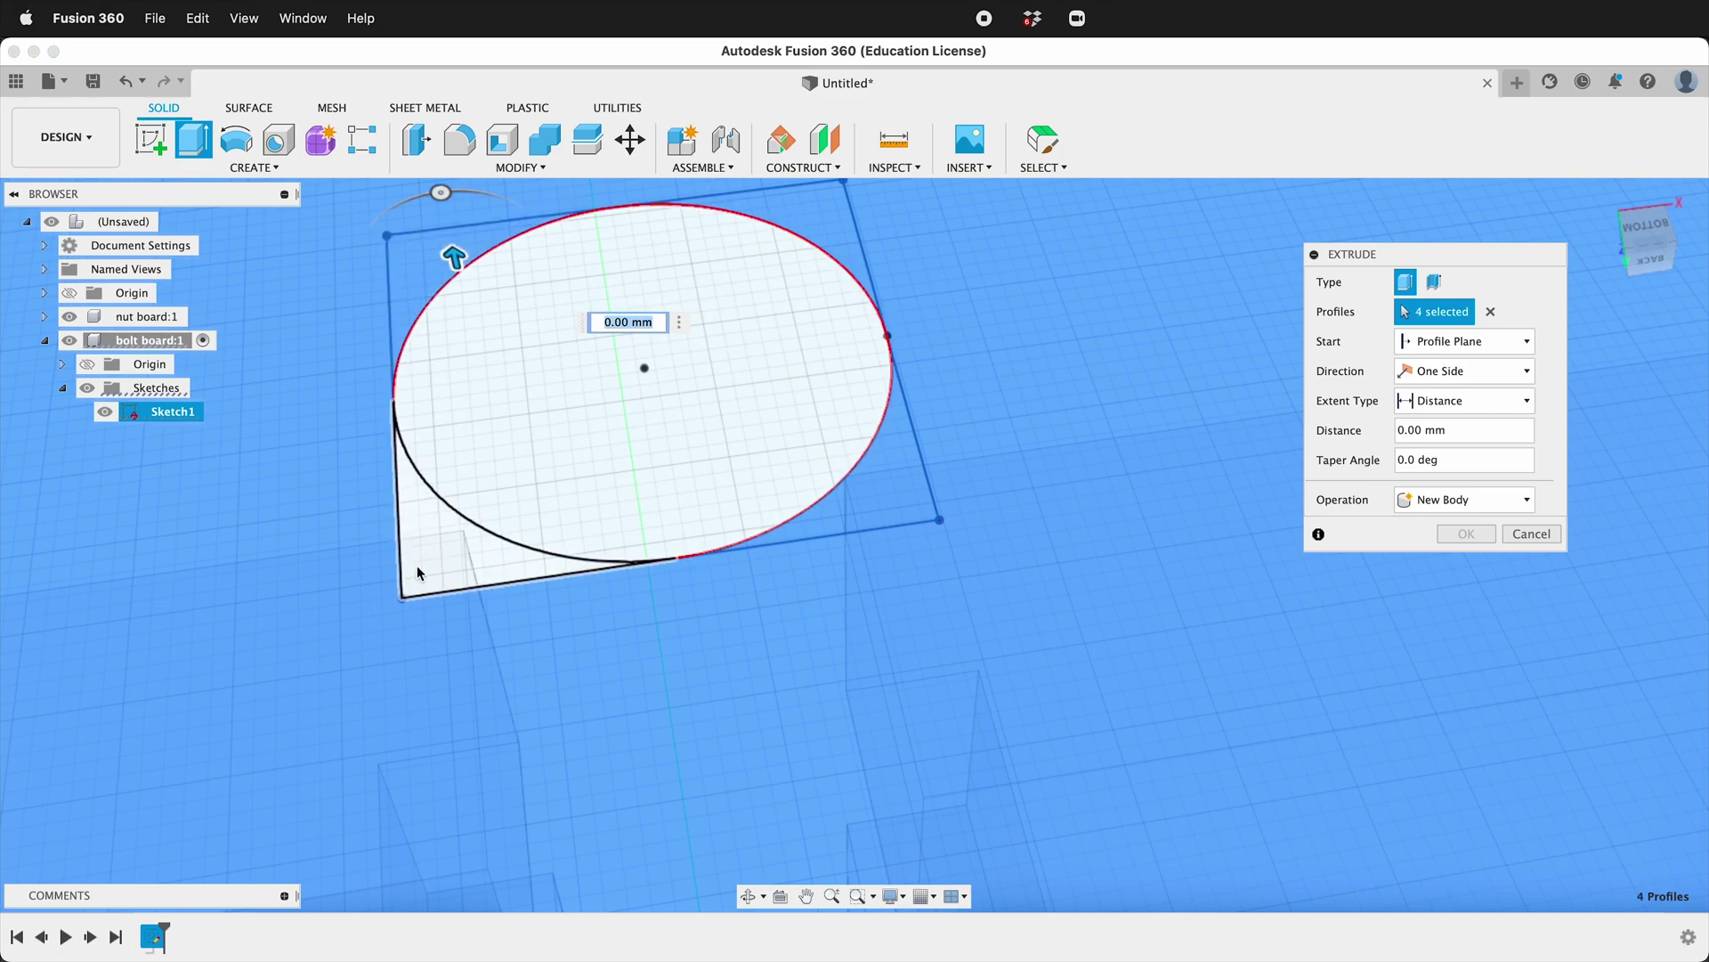
{"action": "left_click", "coordinate": [415, 547]}
{"action": "scroll", "coordinate": [418, 543], "scroll_direction": "down", "scroll_amount": 10}
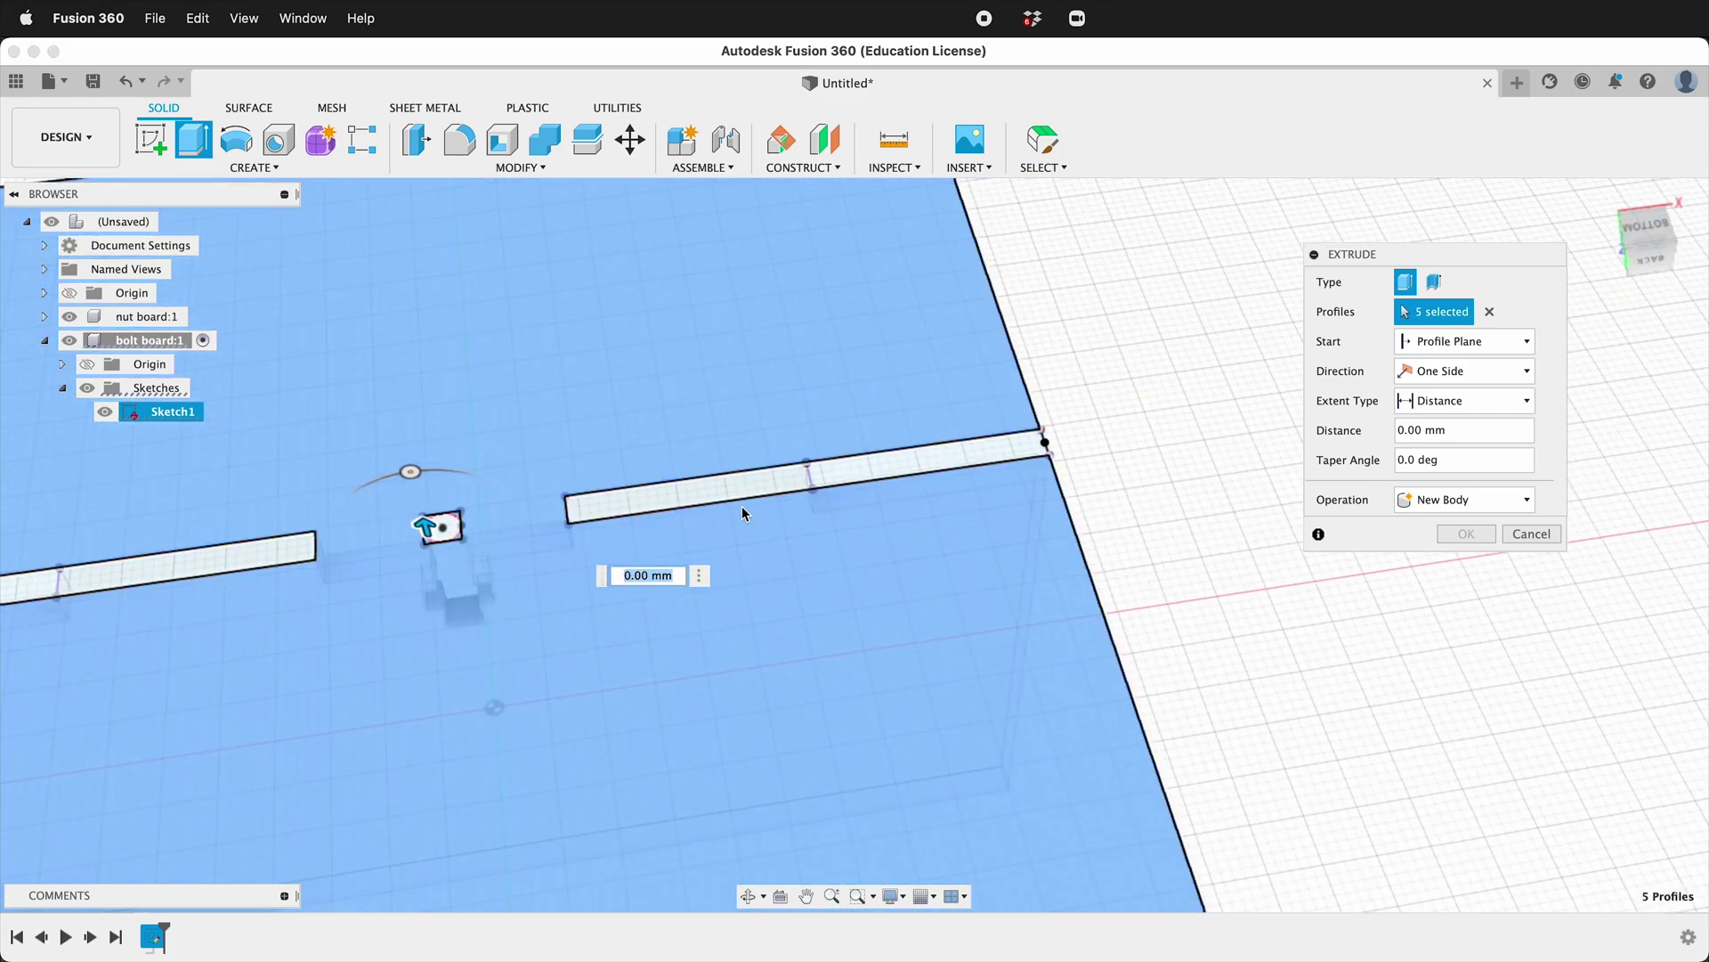
{"action": "left_click", "coordinate": [931, 459]}
{"action": "scroll", "coordinate": [943, 456], "scroll_direction": "down", "scroll_amount": 3}
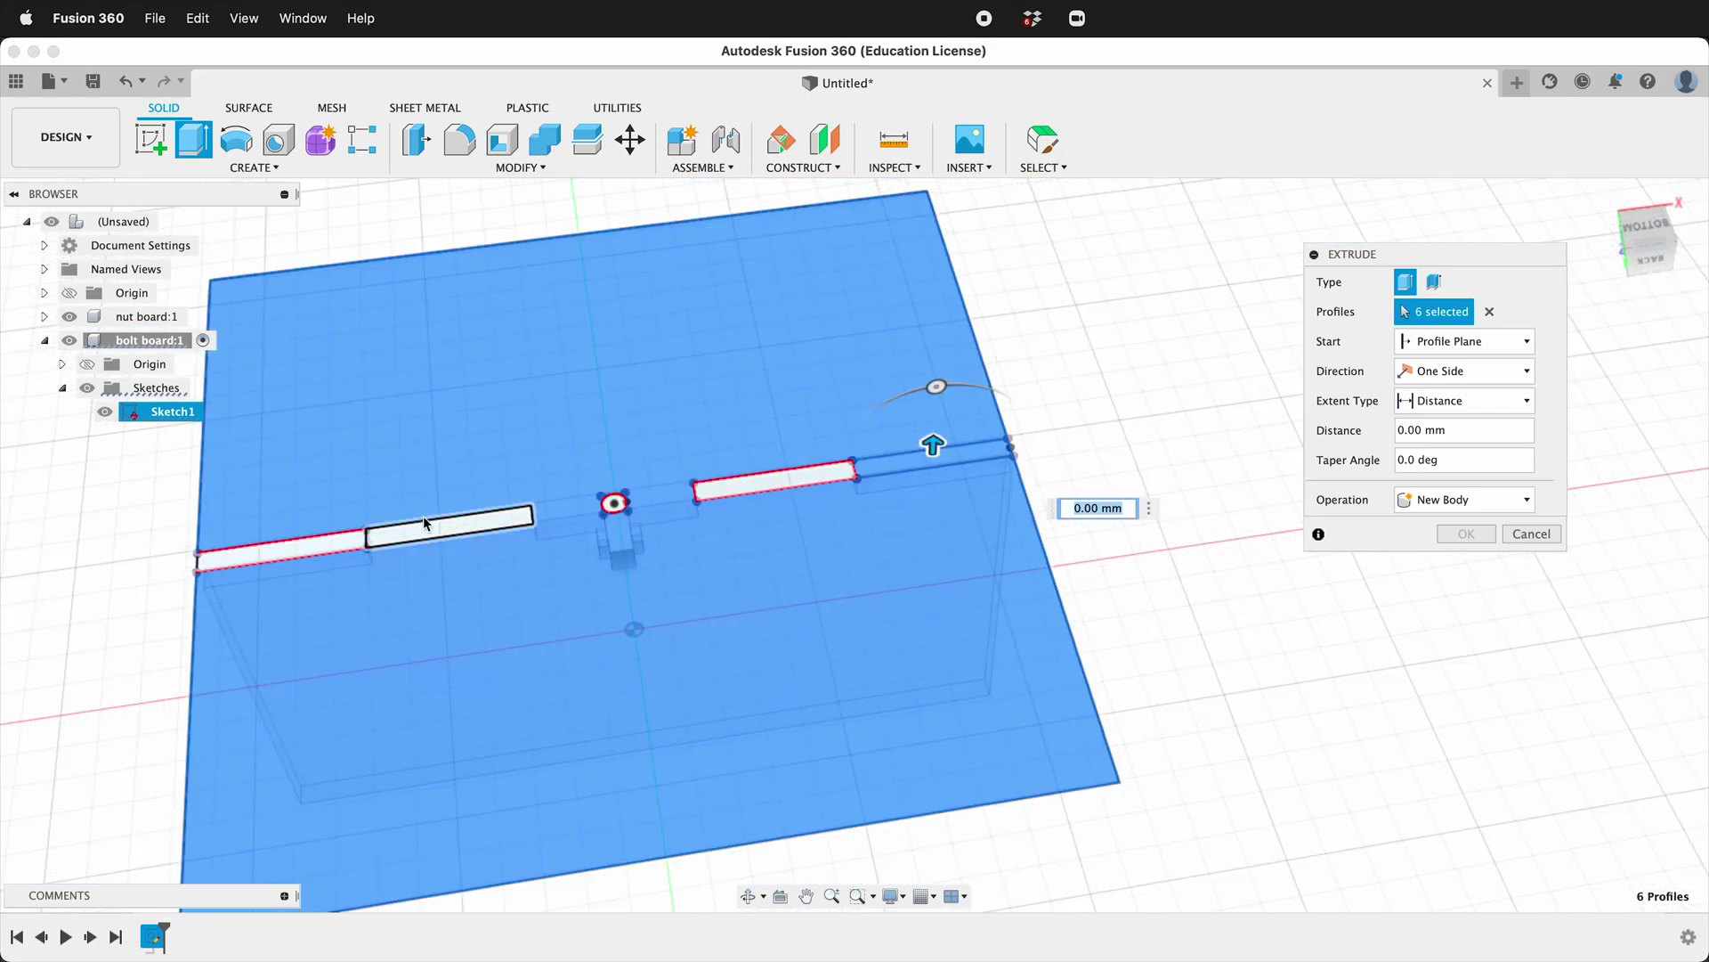
{"action": "left_click", "coordinate": [424, 516]}
- Extrude the selected profiles by -ply to create the bolt board body
{"action": "middle_click_drag", "start_coordinate": [596, 644], "coordinate": [829, 623], "text": "shift"}
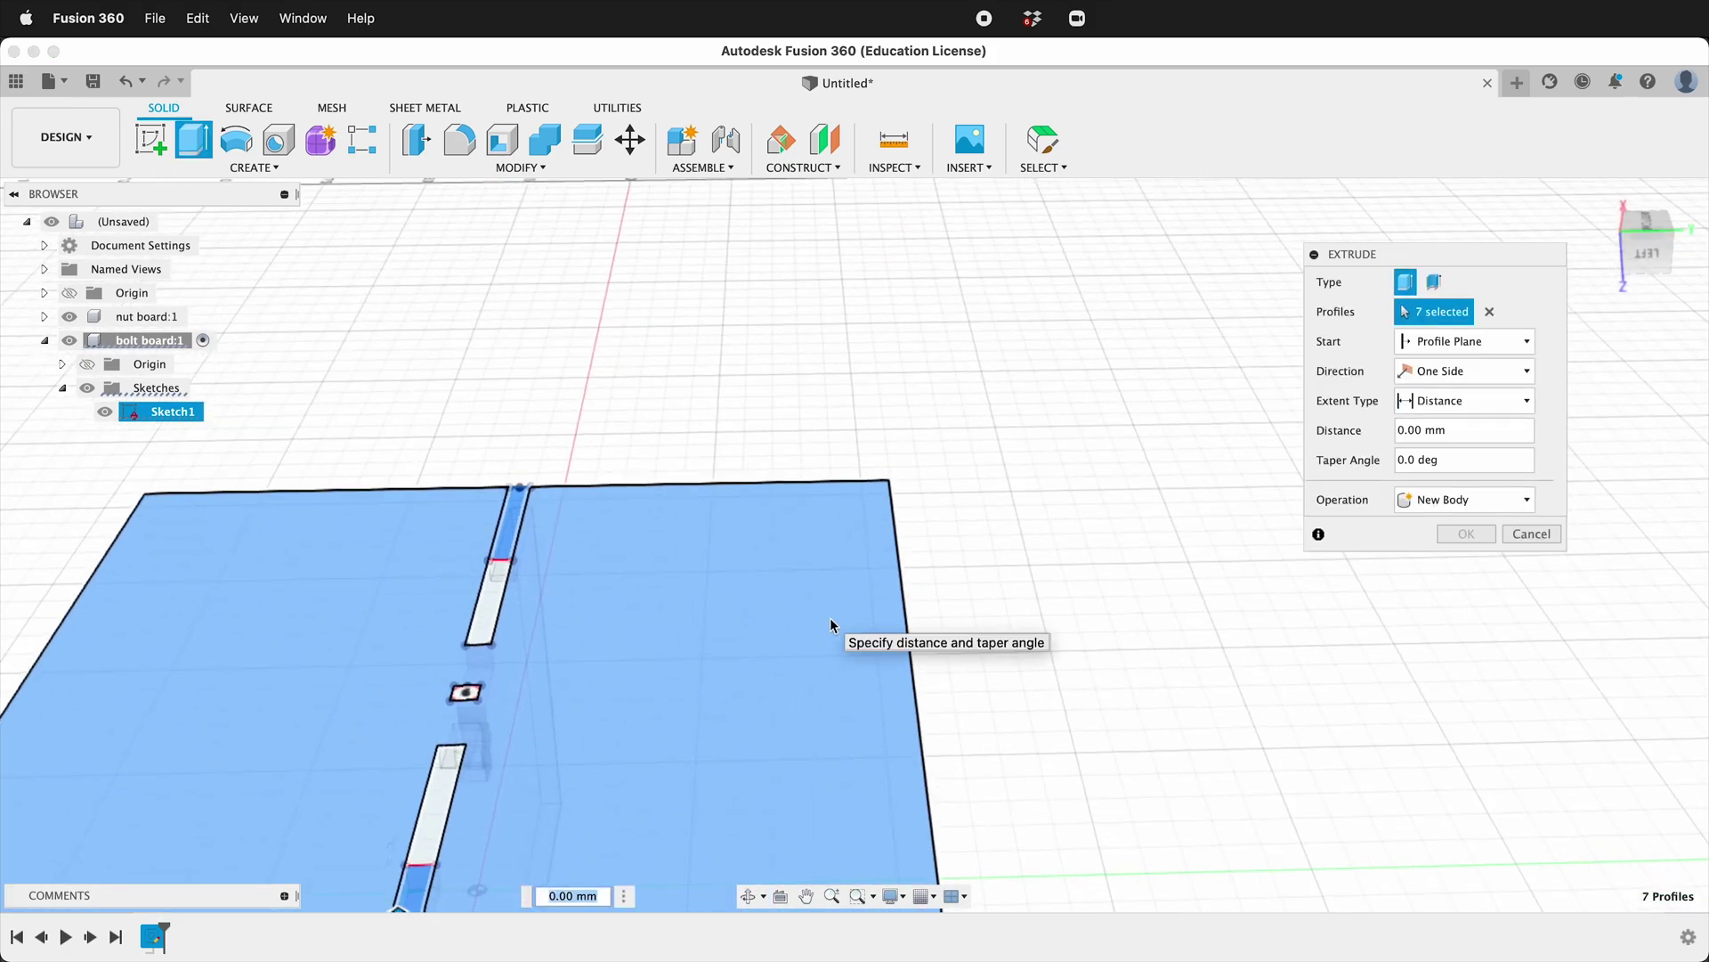
{"action": "type", "text": "ply"}
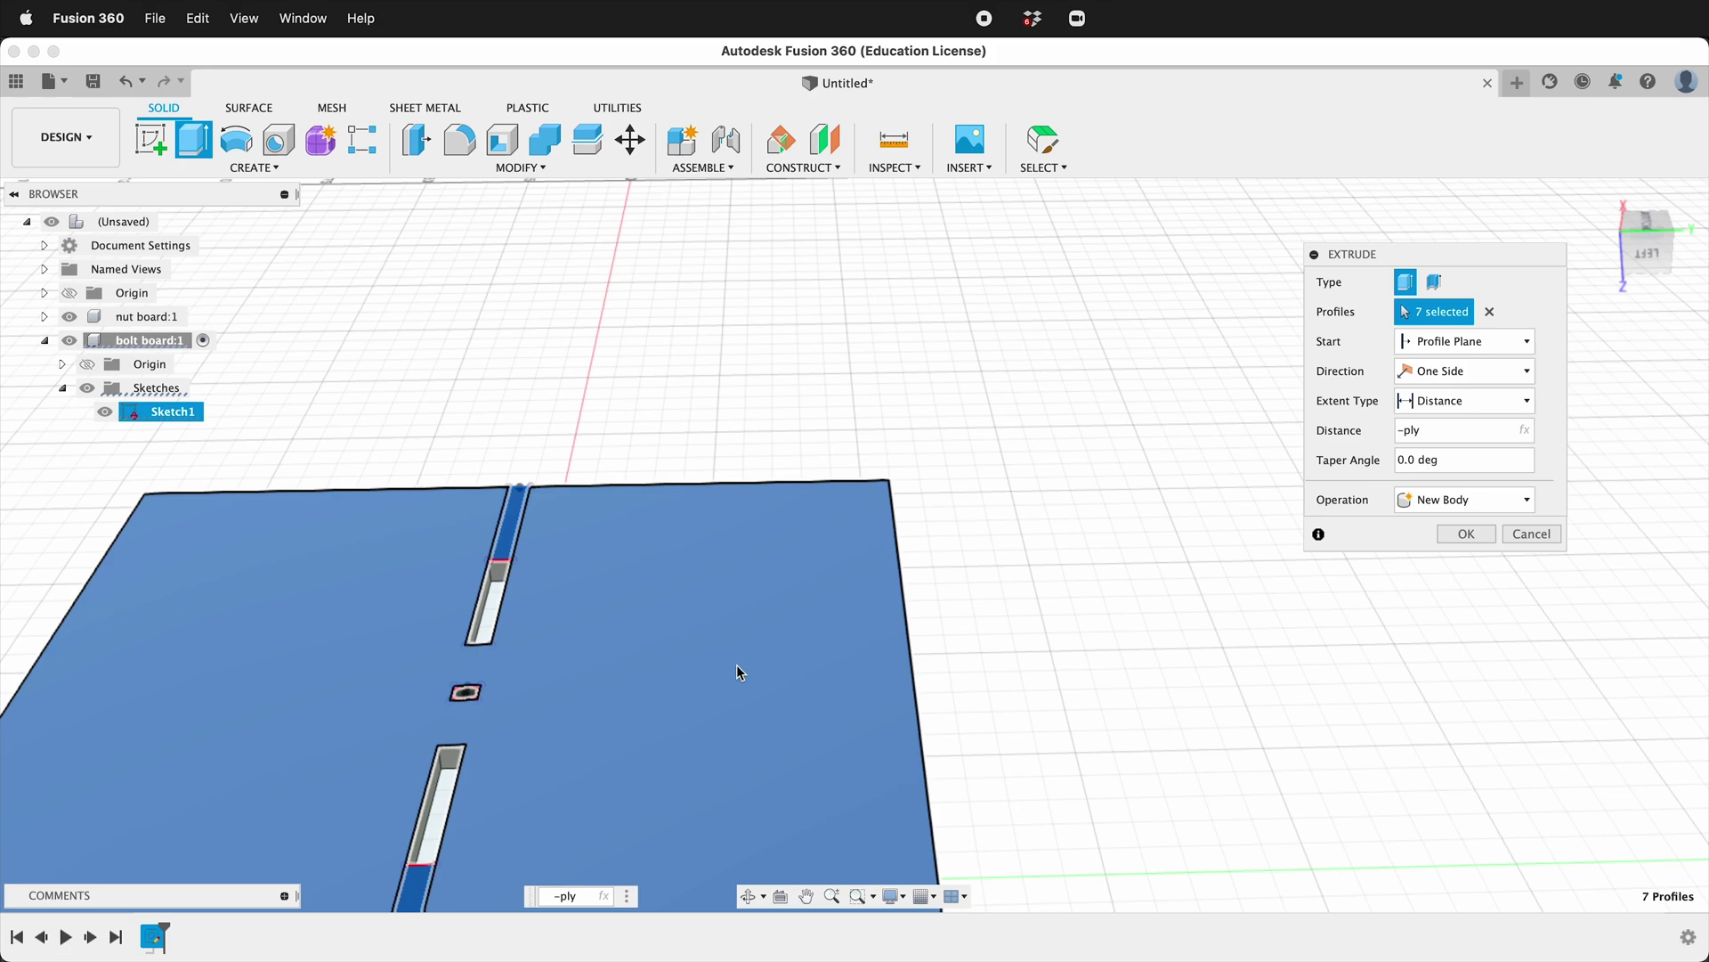
{"action": "middle_click_drag", "start_coordinate": [740, 668], "coordinate": [664, 637], "text": "shift"}
{"action": "key", "text": "Return"}
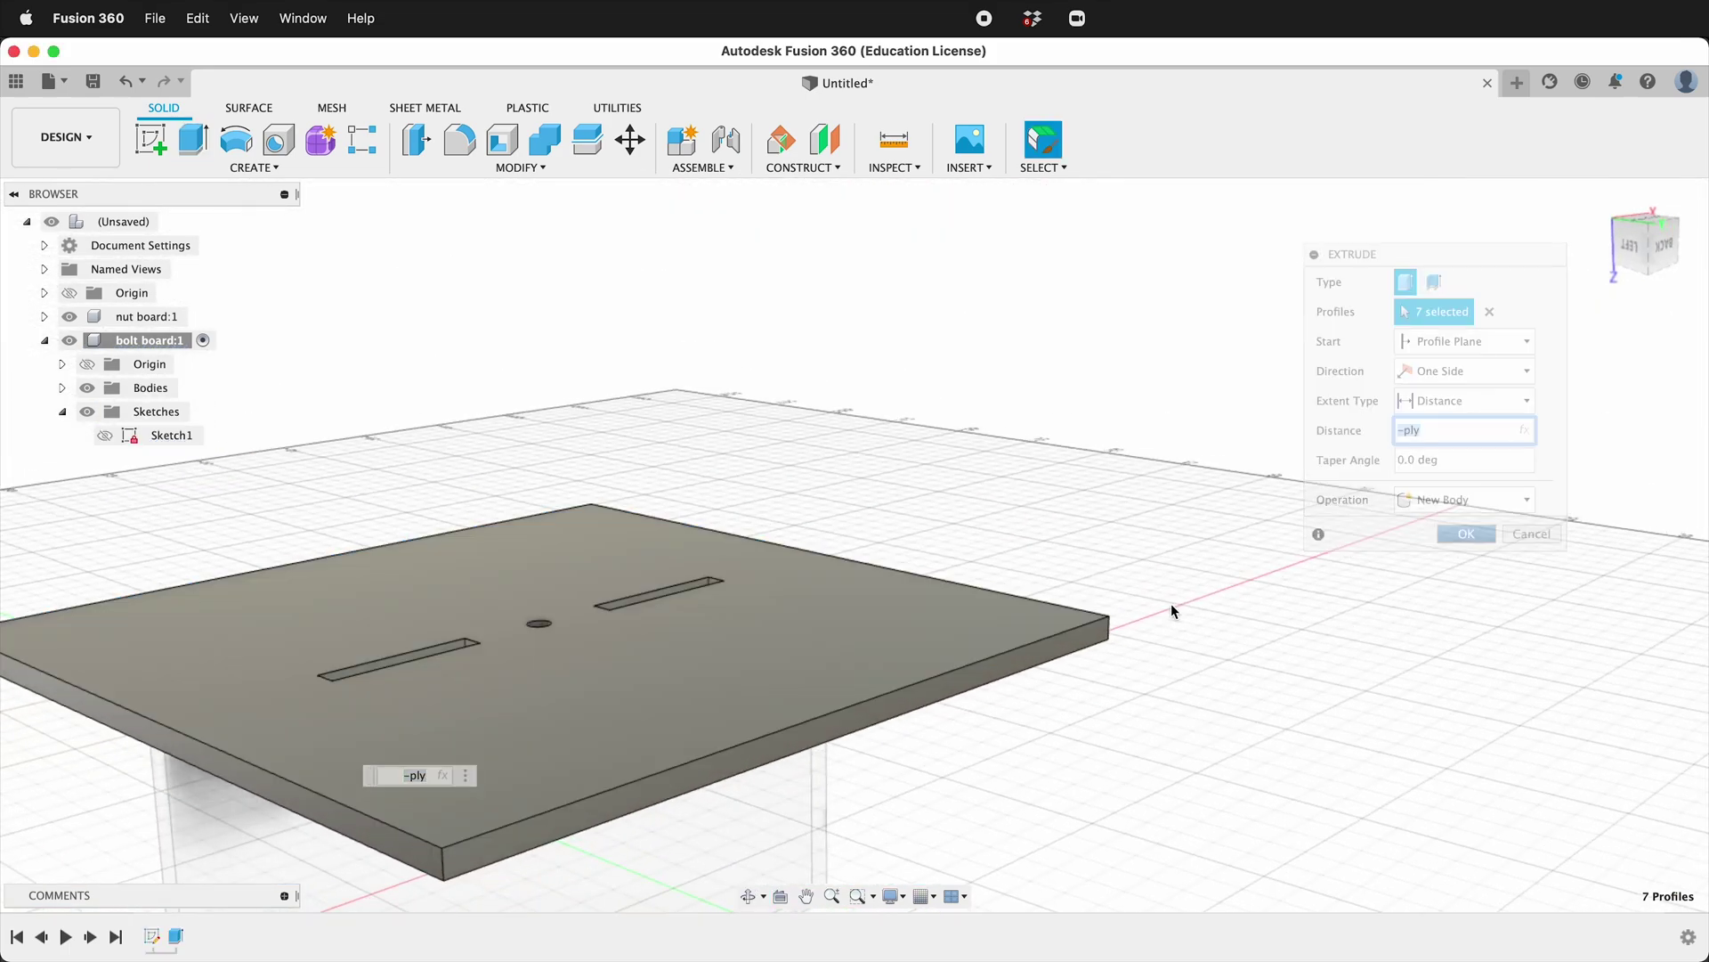
{"action": "middle_click_drag", "start_coordinate": [591, 820], "coordinate": [556, 902], "text": "shift"}
- Activate the root (Unsaved) component and orbit to view the boards' underside
{"action": "middle_click_drag", "start_coordinate": [735, 783], "coordinate": [725, 752], "text": "shift"}
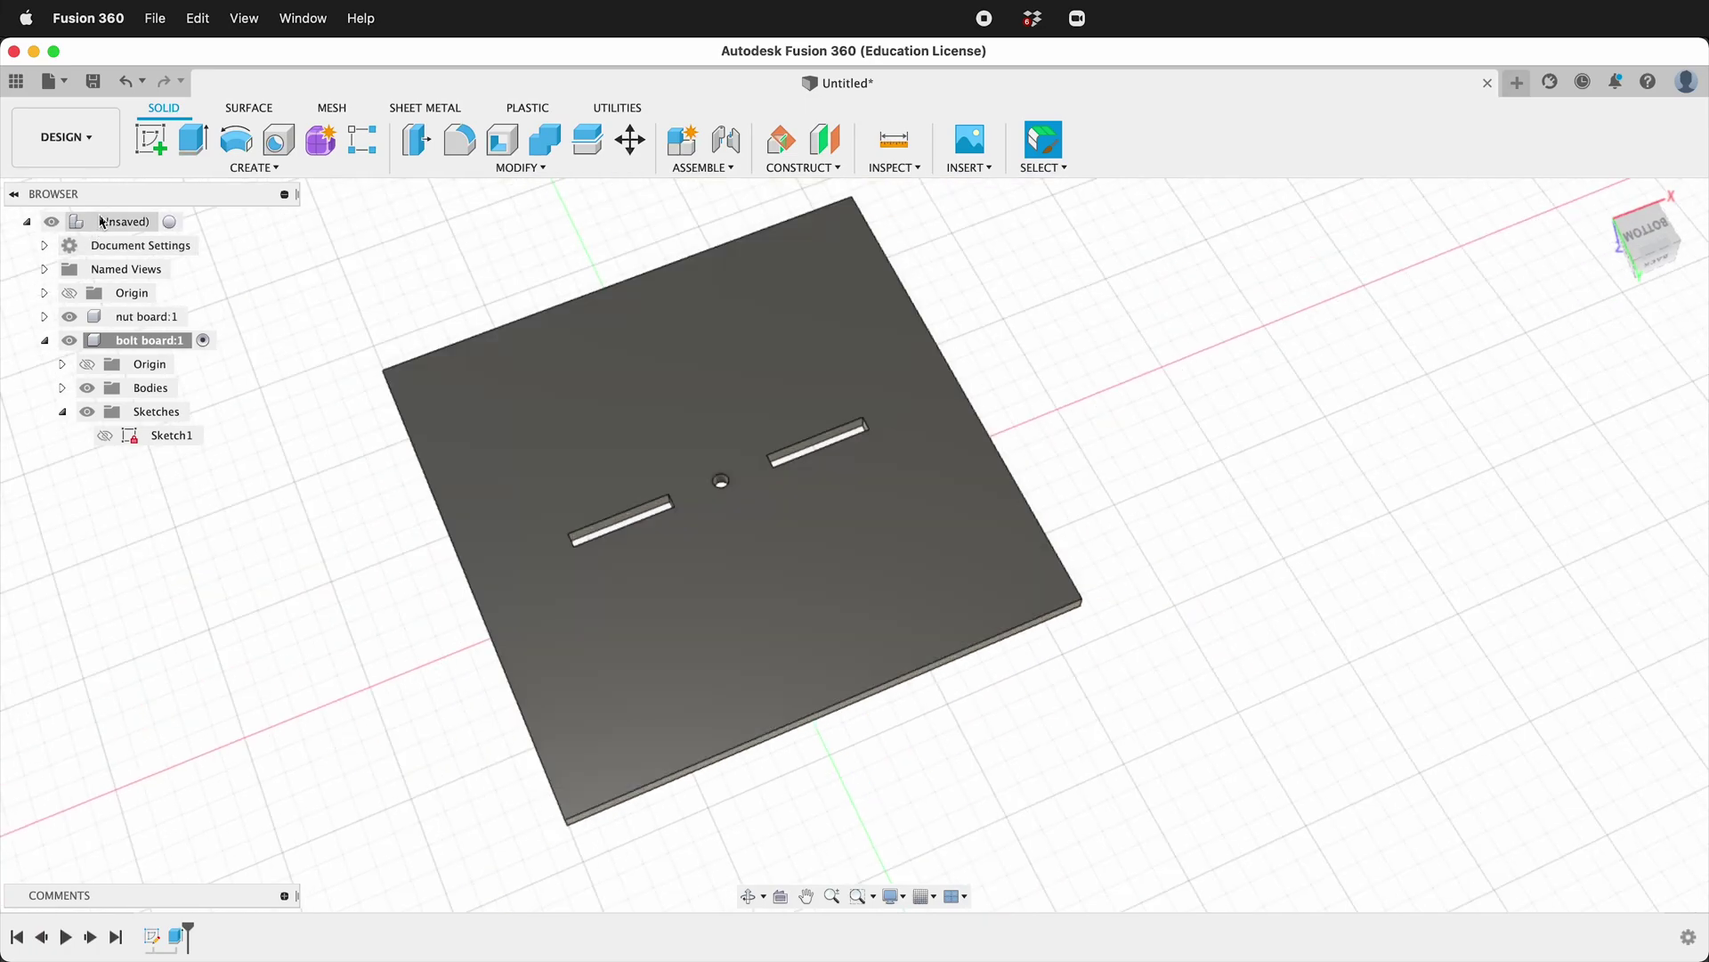
{"action": "left_click", "coordinate": [174, 221]}
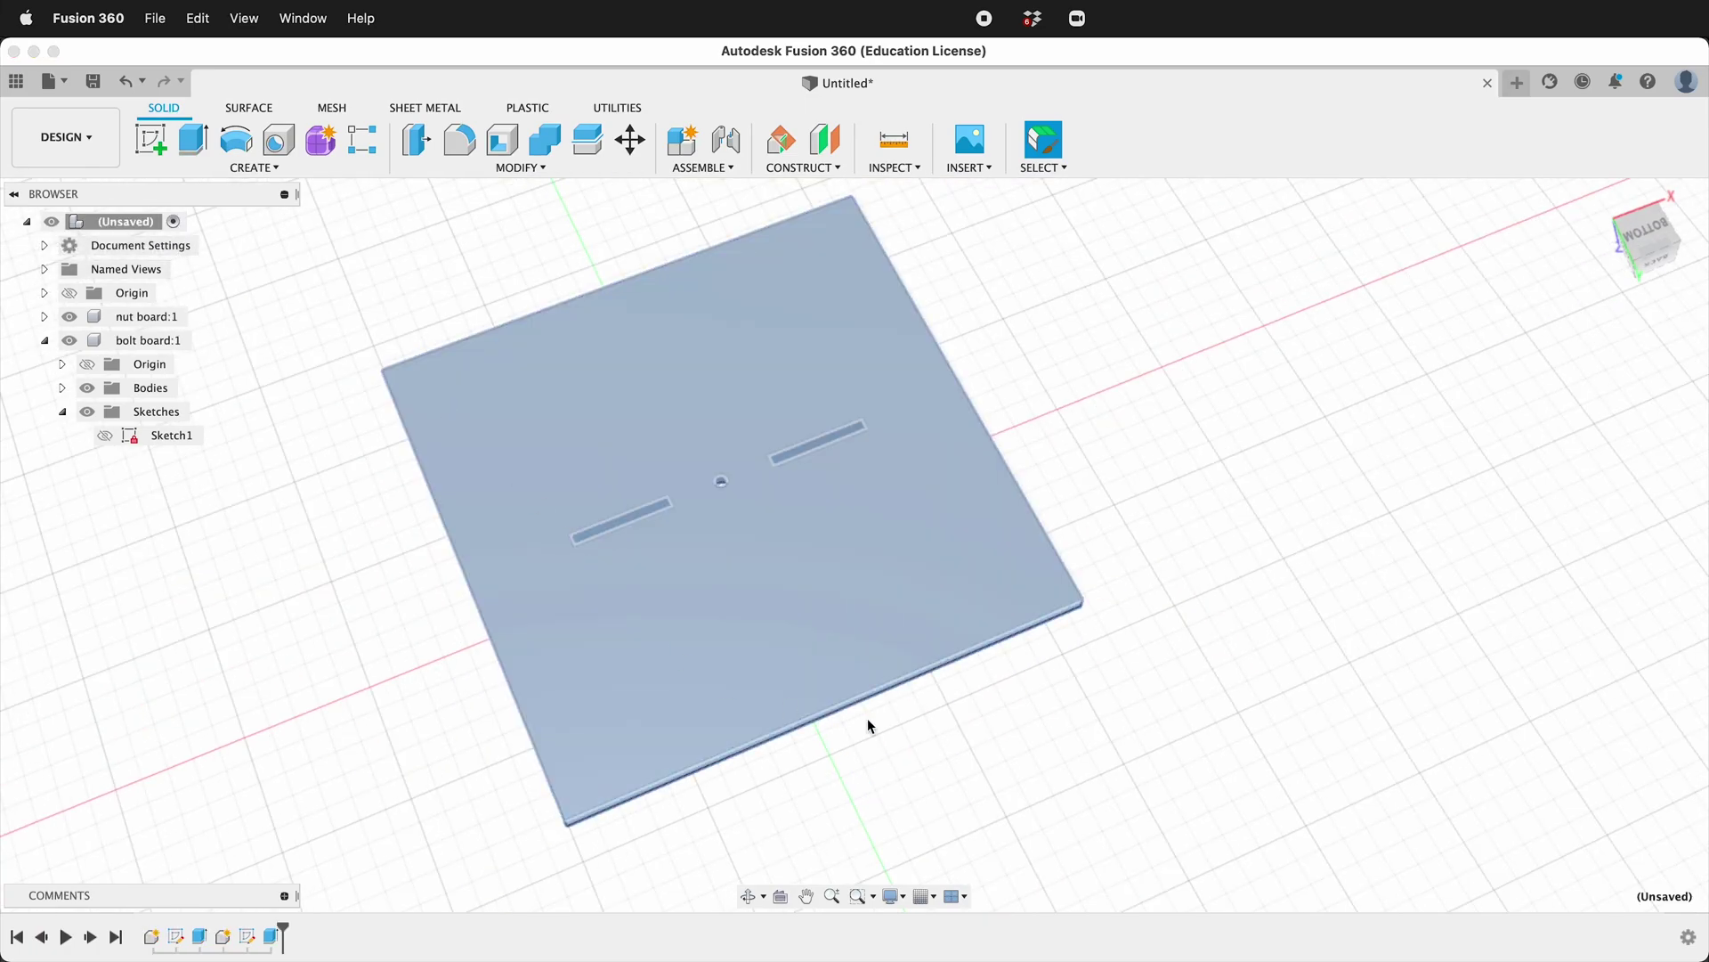
{"action": "middle_click_drag", "start_coordinate": [988, 728], "coordinate": [661, 457], "text": "shift"}
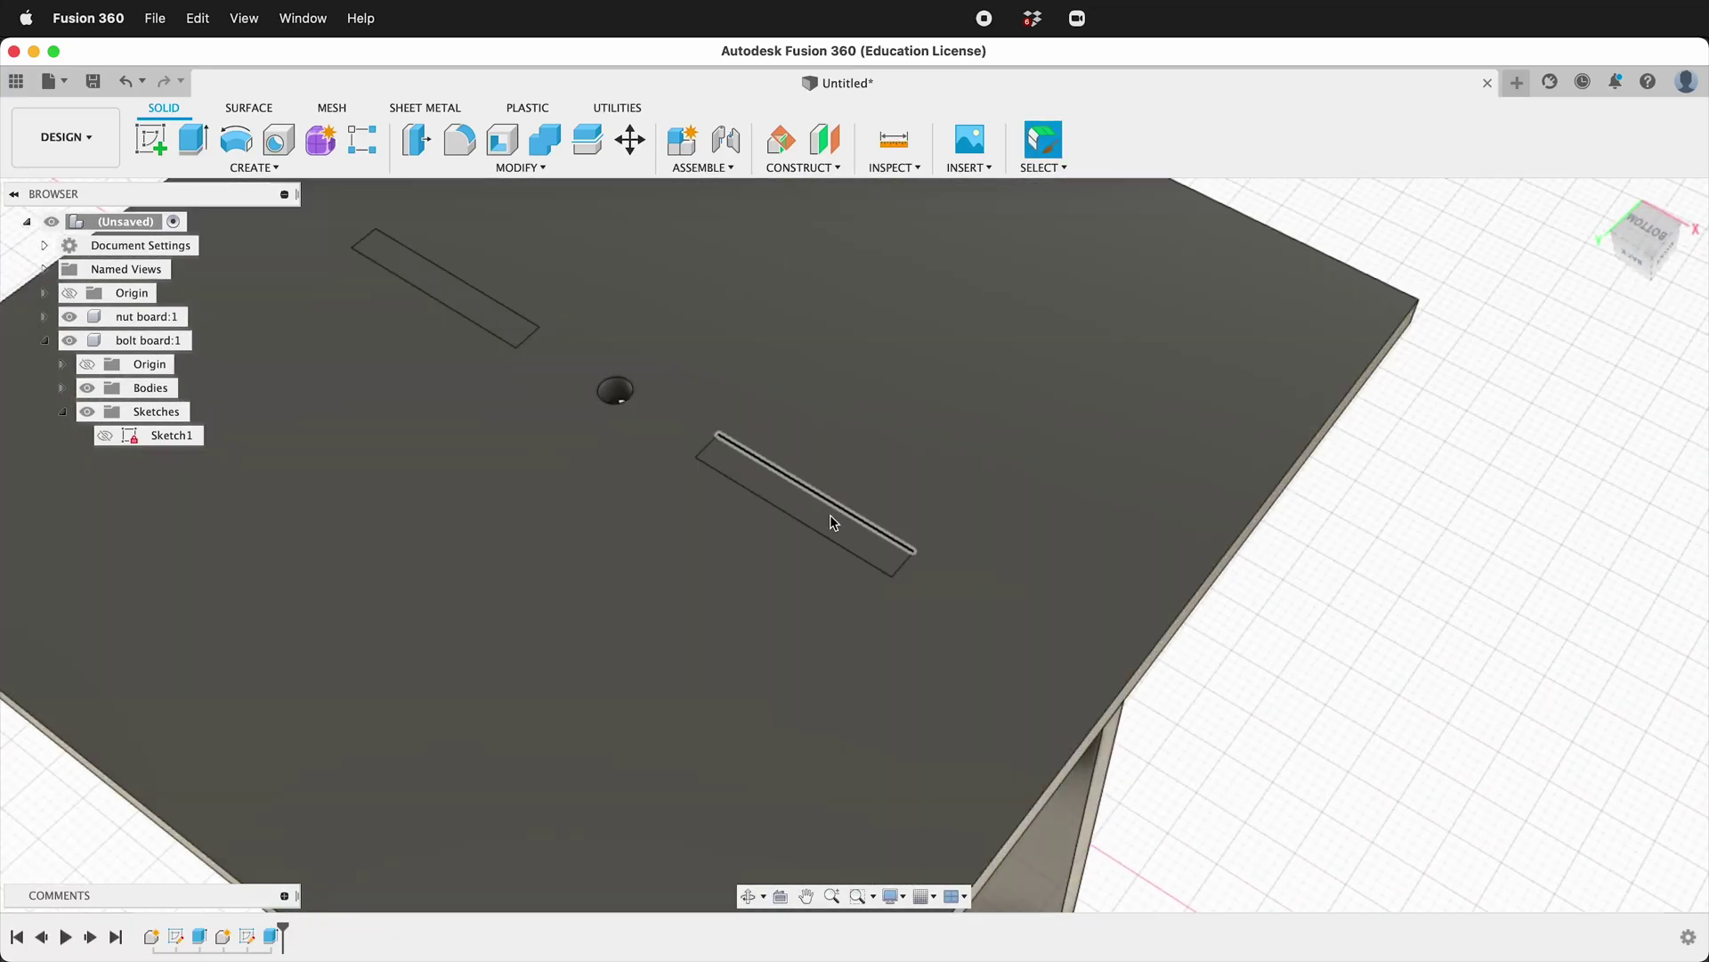
{"action": "middle_click_drag", "start_coordinate": [795, 494], "coordinate": [675, 458], "text": "shift"}
{"action": "scroll", "coordinate": [679, 473], "scroll_direction": "down", "scroll_amount": 2}
{"action": "scroll", "coordinate": [679, 473], "scroll_direction": "down", "scroll_amount": 3}
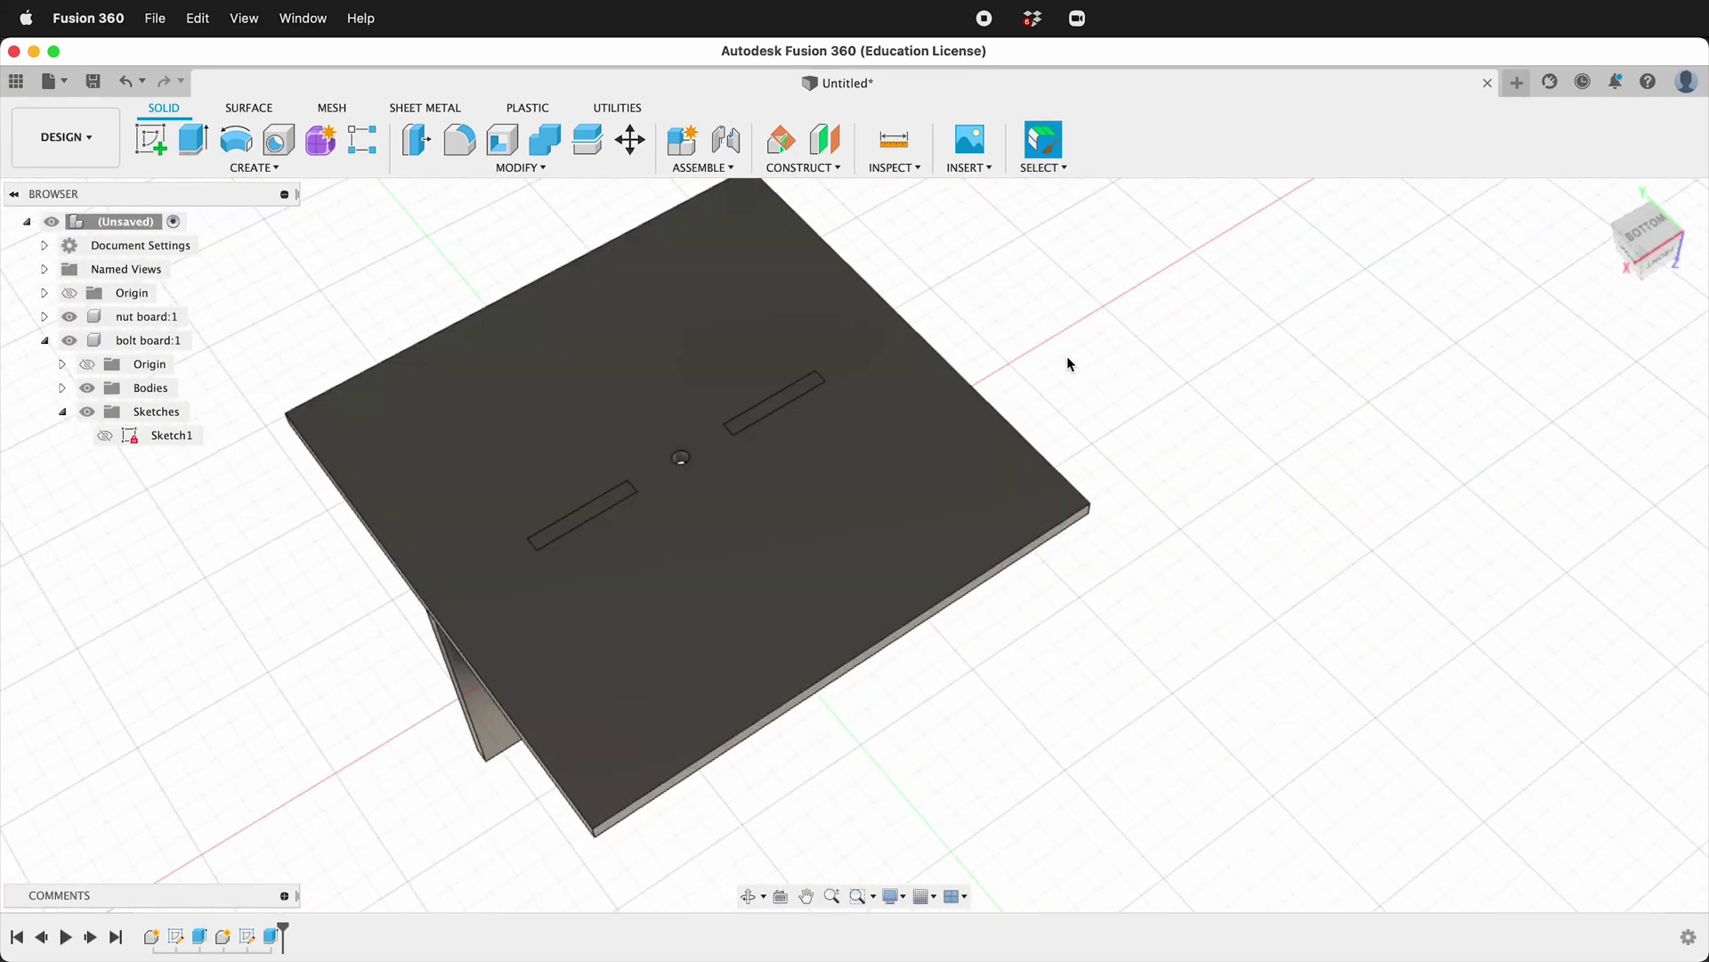
- Search the McMaster-Carr catalog for 'bolt', filtered to Metric and M3
{"action": "left_click", "coordinate": [983, 169]}
{"action": "left_click", "coordinate": [1010, 292]}
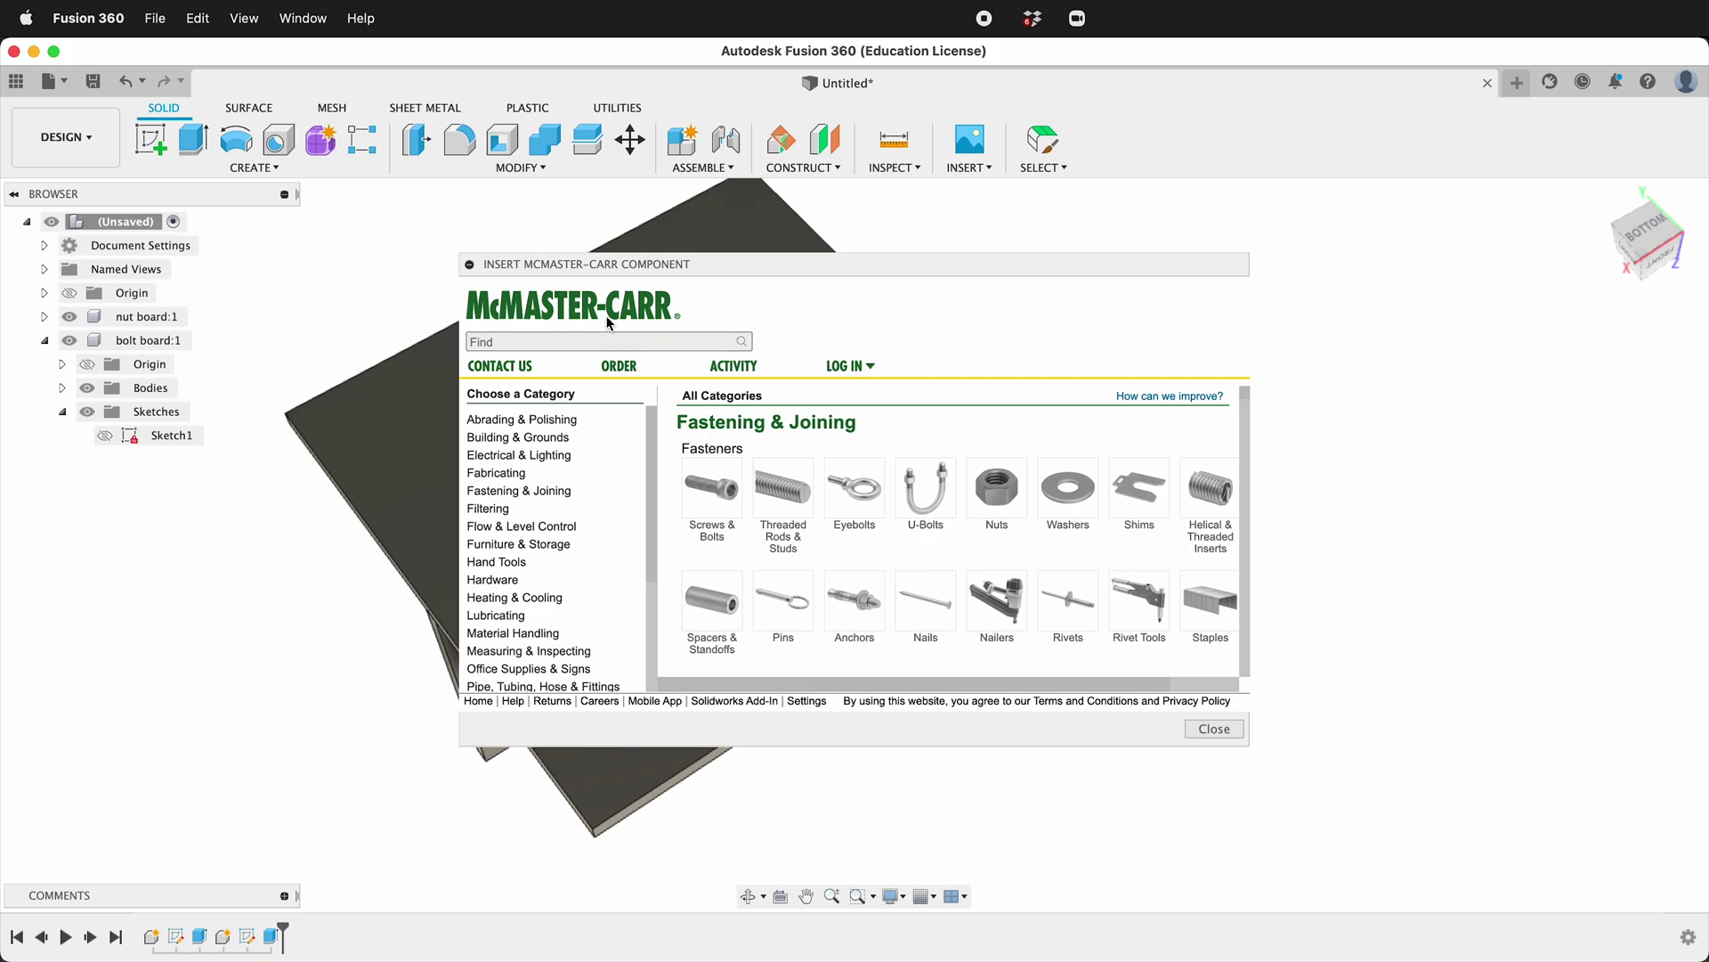
{"action": "left_click", "coordinate": [586, 342]}
{"action": "type", "text": "bolt"}
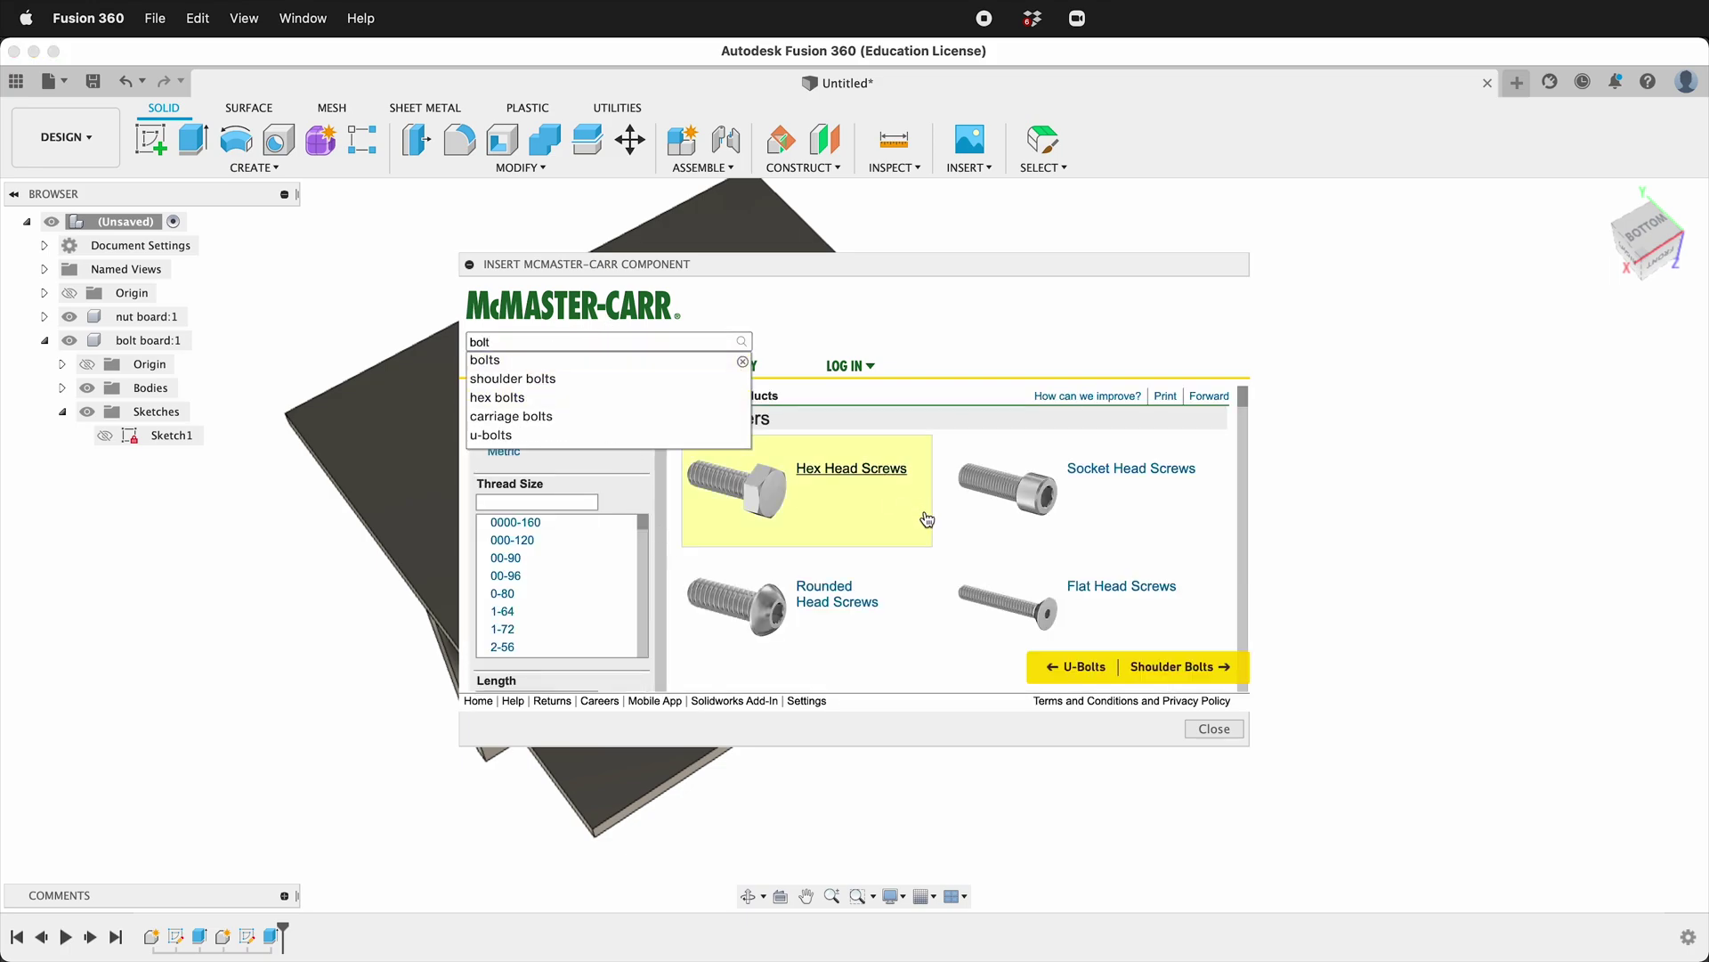
{"action": "left_click", "coordinate": [504, 450]}
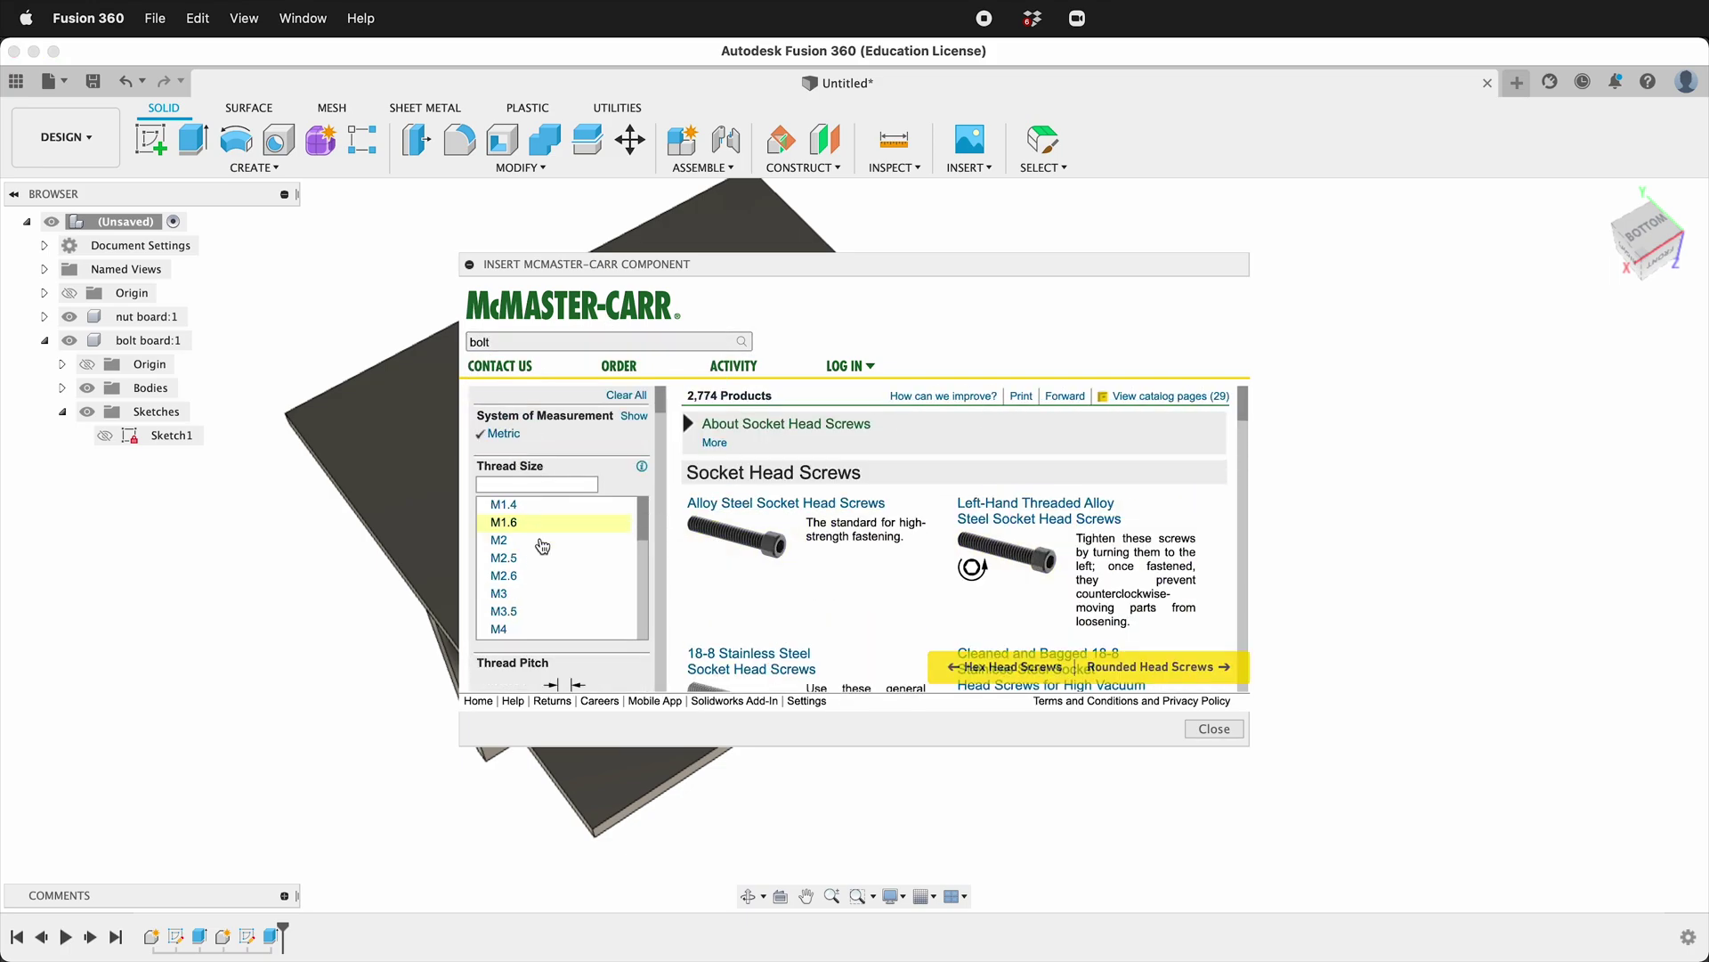
{"action": "left_click", "coordinate": [523, 592]}
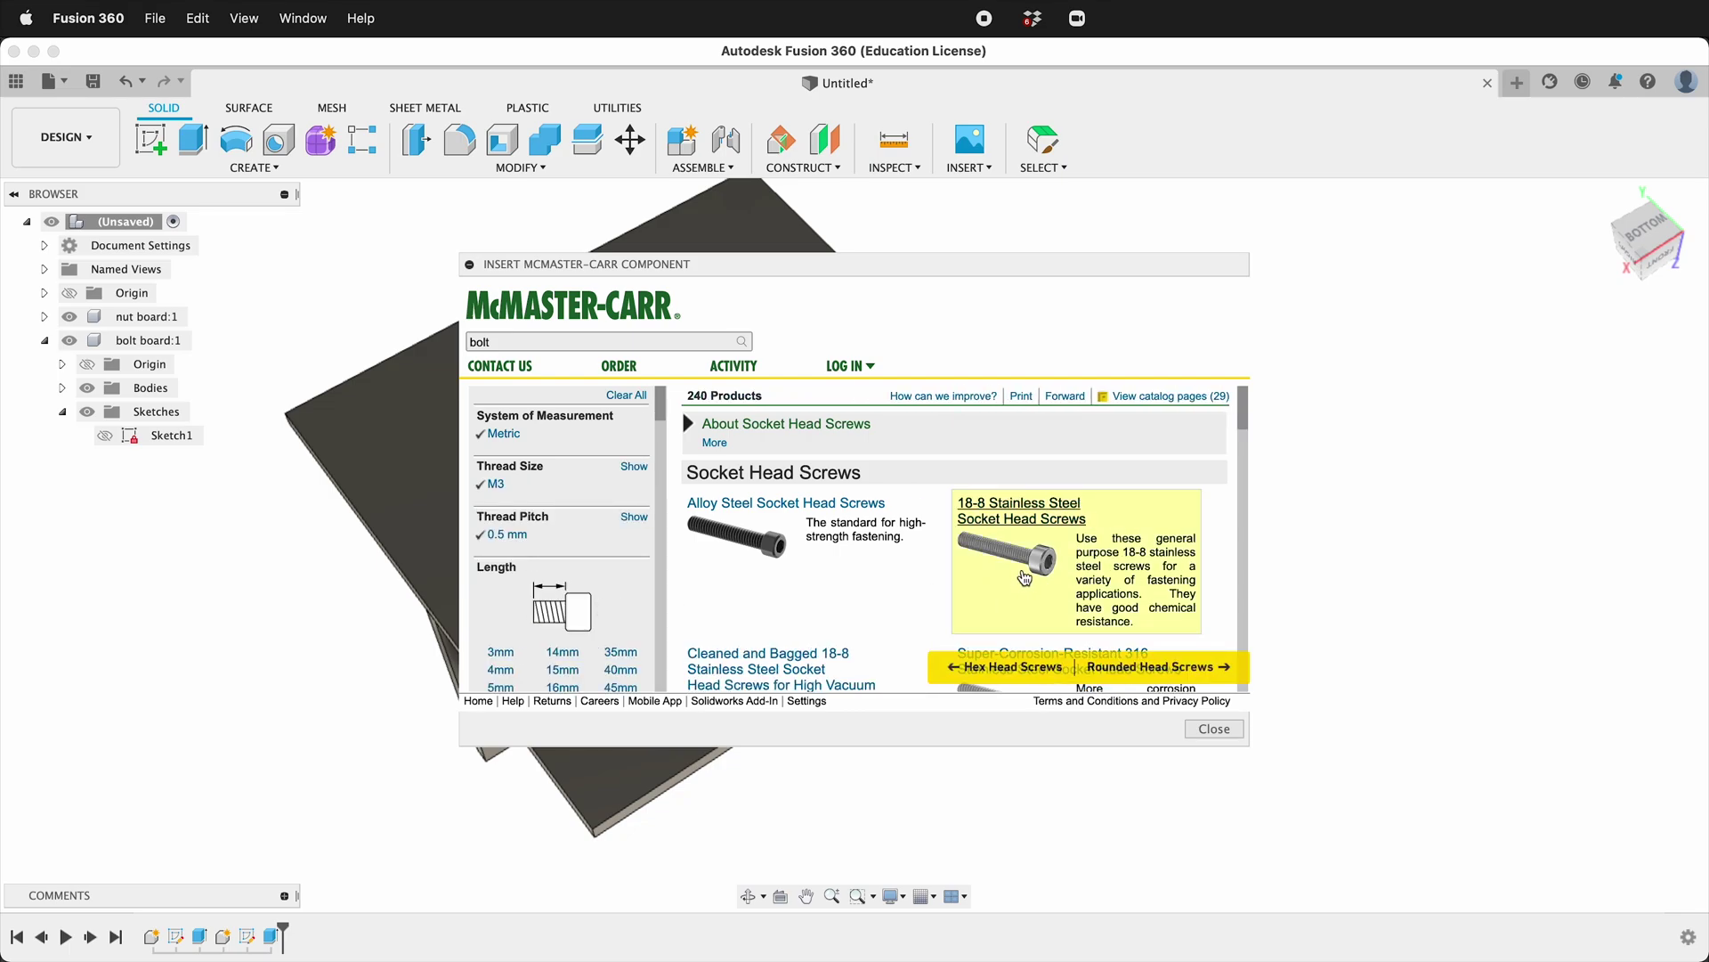
- Insert the 10 mm 18-8 stainless socket head screw (91292A113) into the assembly
{"action": "left_click", "coordinate": [1025, 578]}
{"action": "scroll", "coordinate": [1042, 588], "scroll_direction": "down", "scroll_amount": 10}
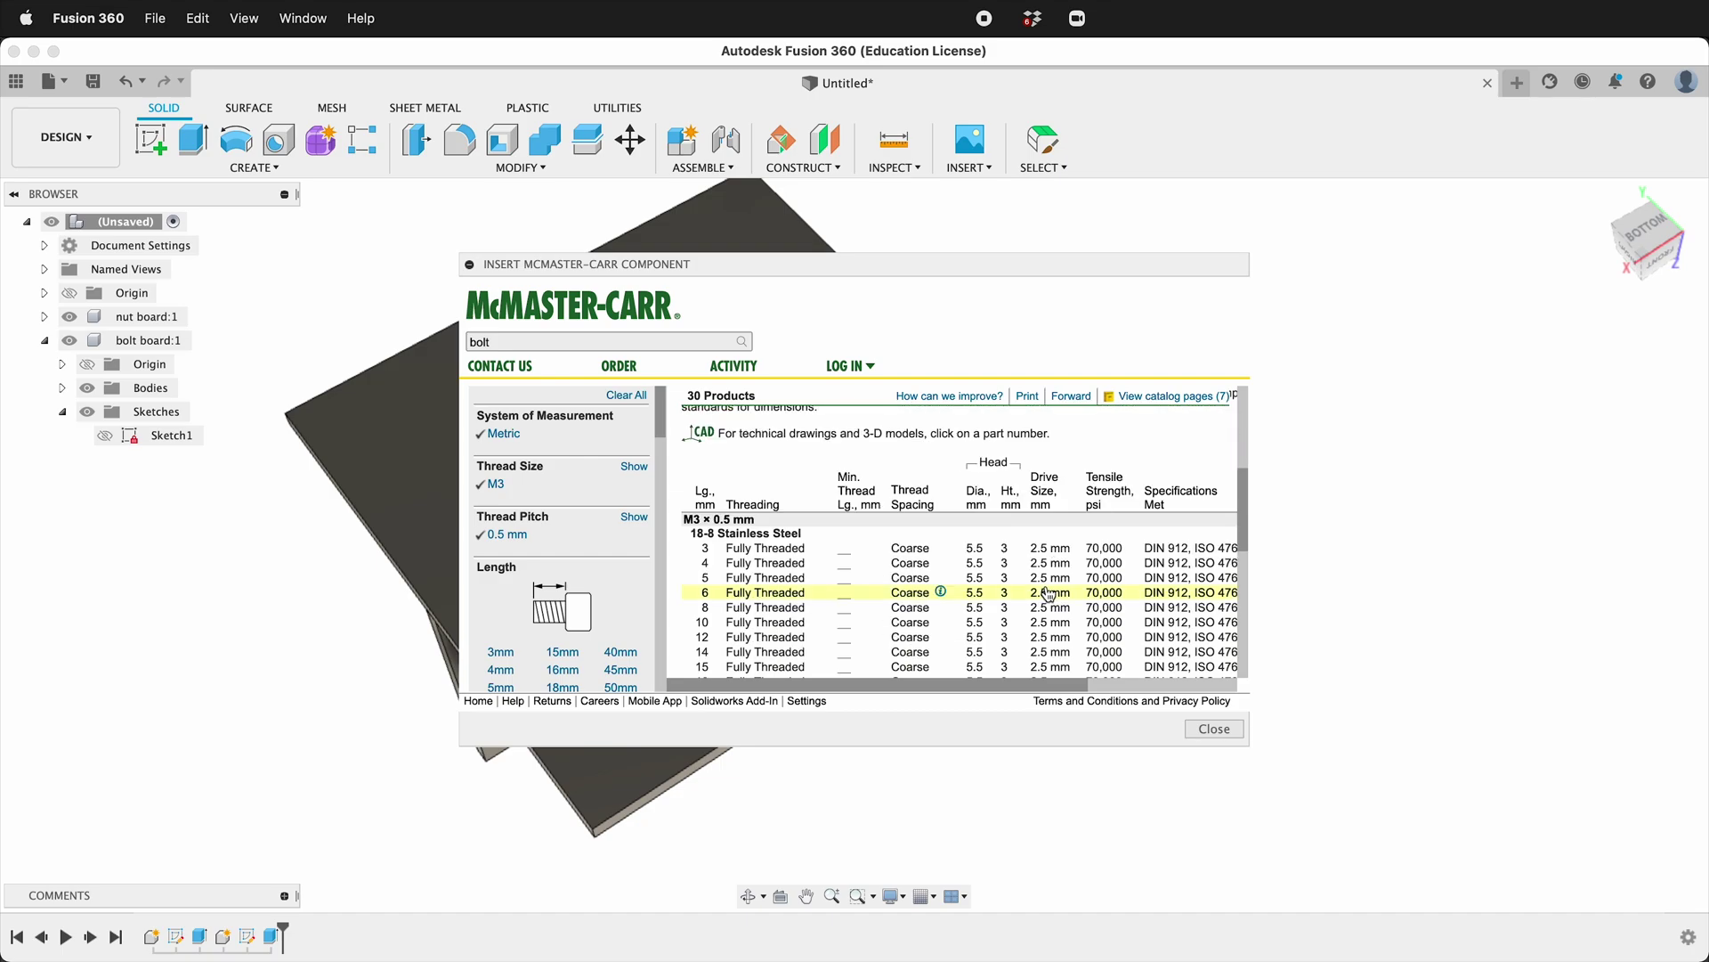
{"action": "left_click", "coordinate": [766, 627]}
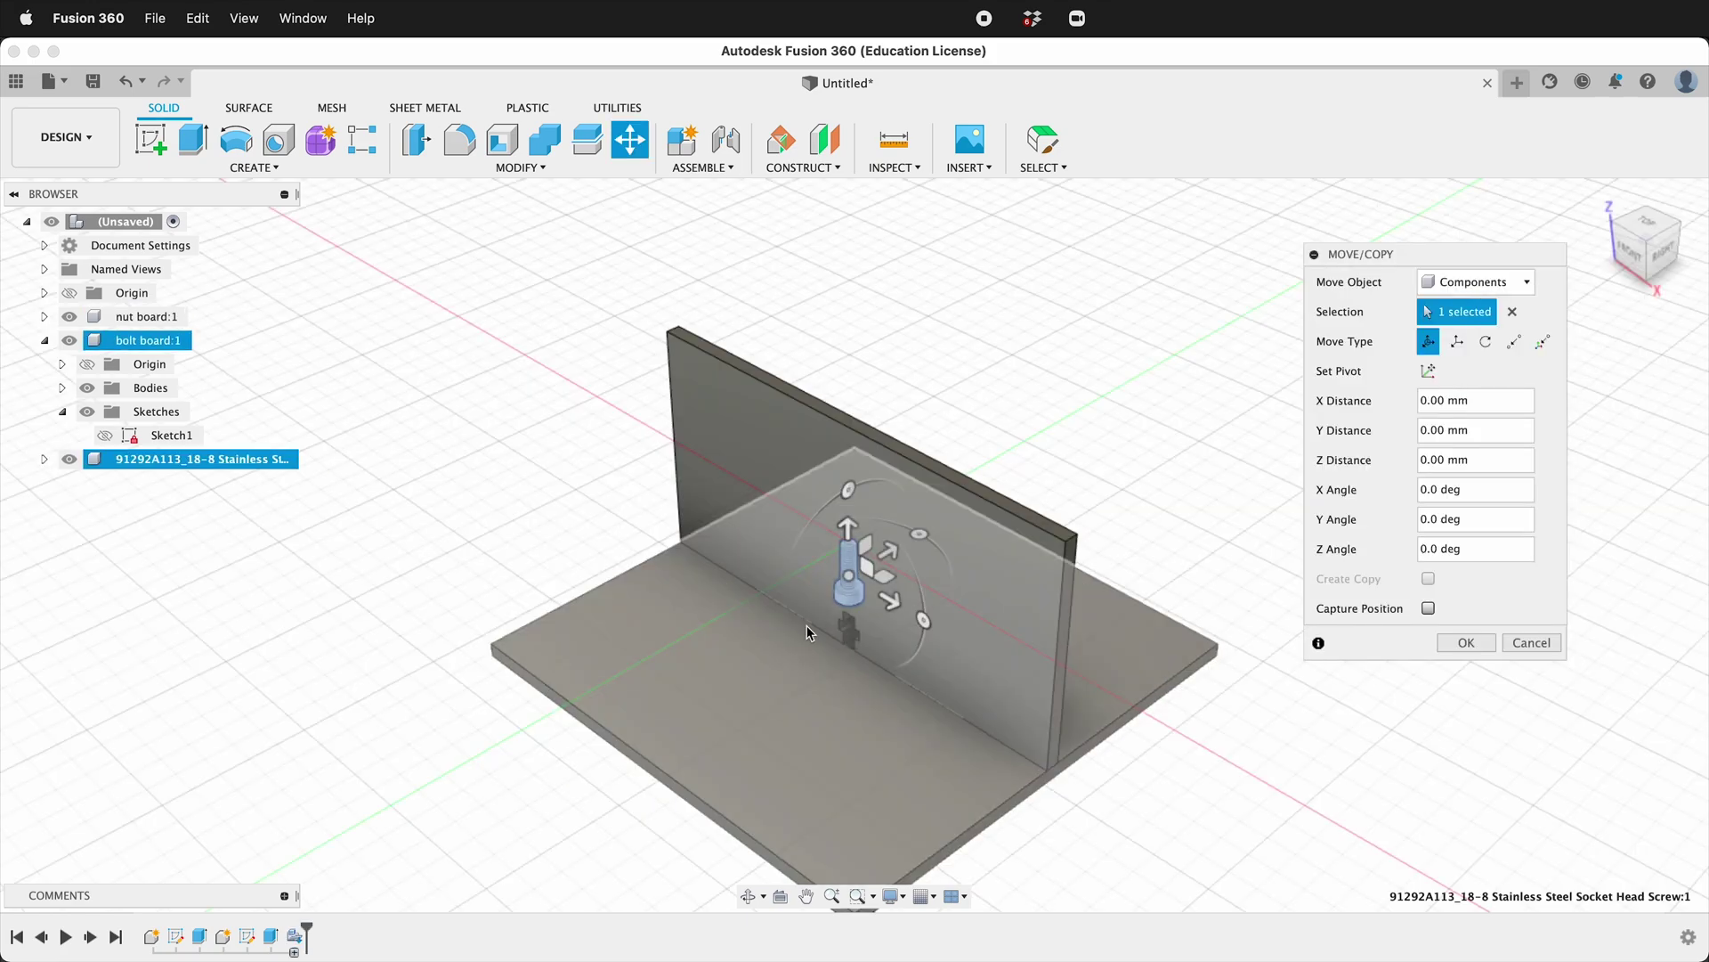
{"action": "left_click", "coordinate": [1466, 642]}
{"action": "scroll", "coordinate": [890, 602], "scroll_direction": "up", "scroll_amount": 5}
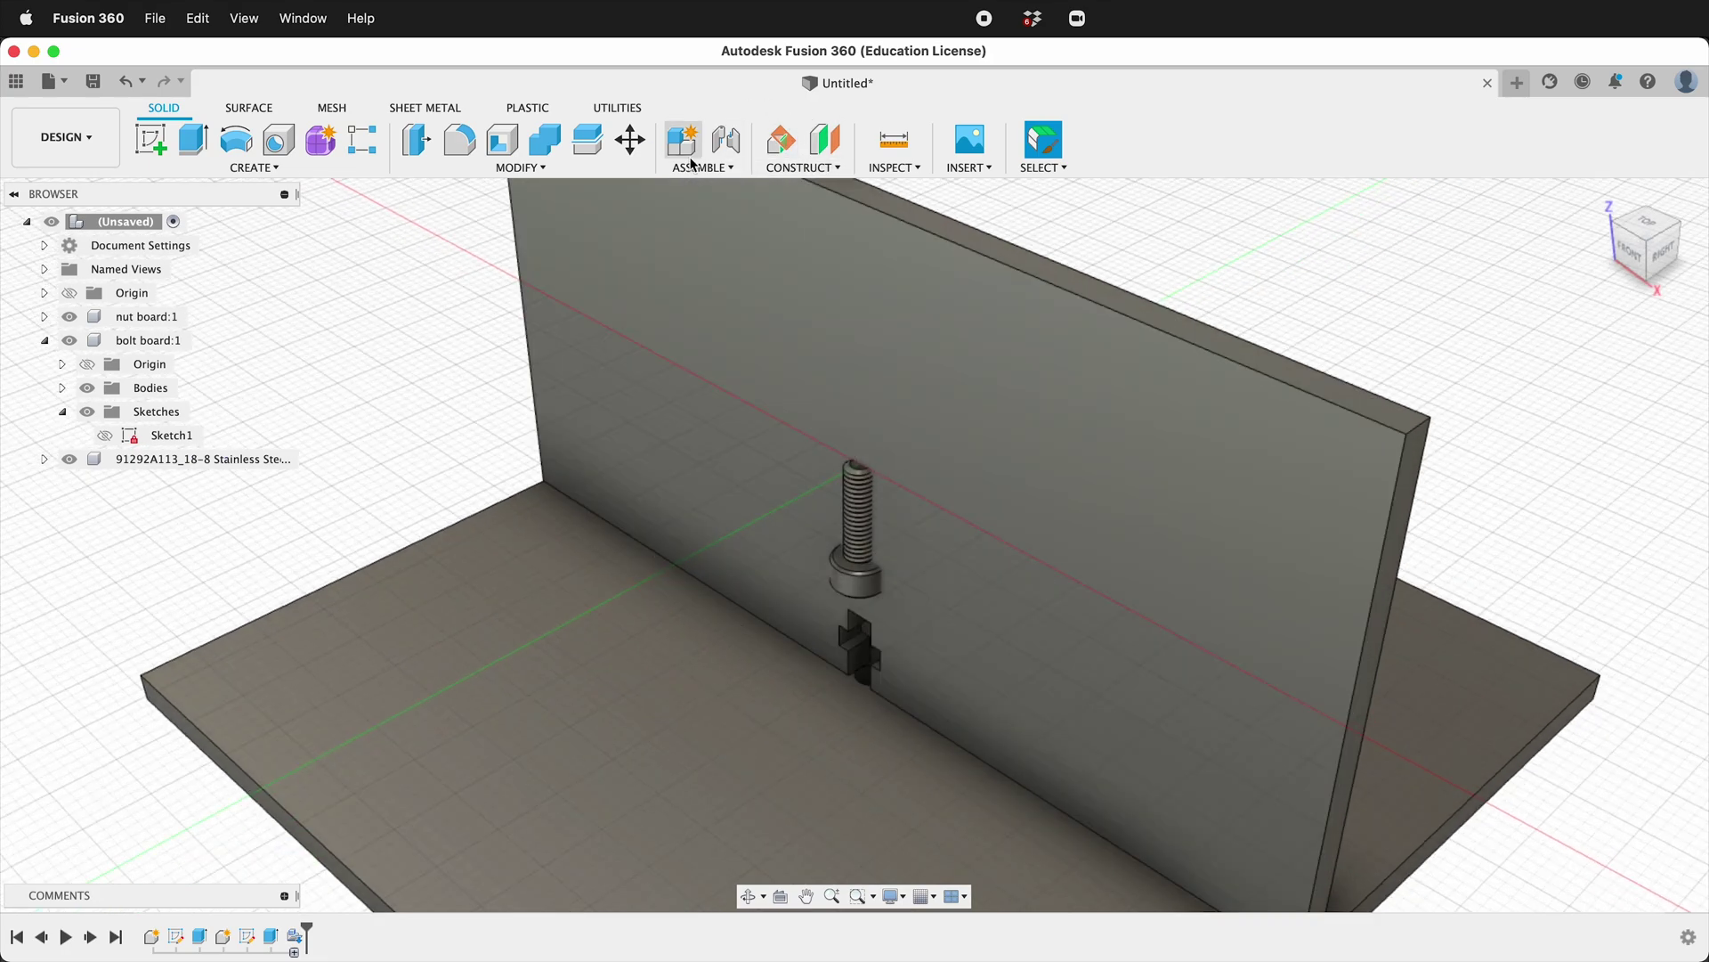
- Start a joint and set the screw head's centre as the first joint origin
{"action": "left_click", "coordinate": [719, 169]}
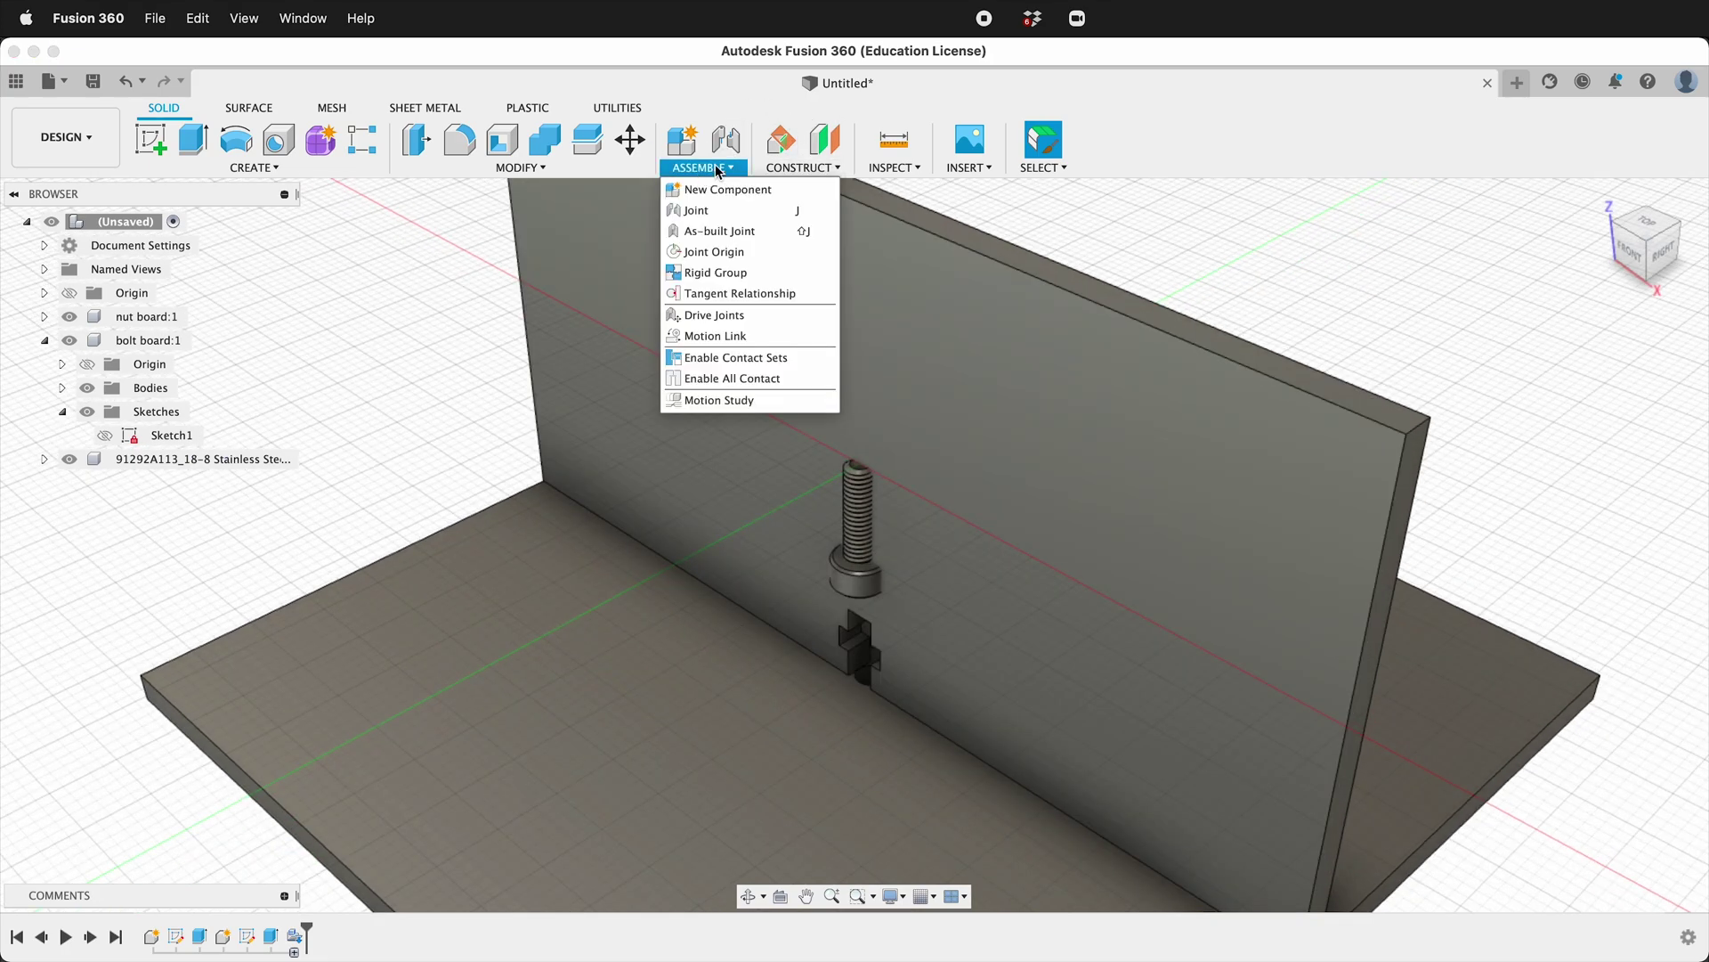
{"action": "left_click", "coordinate": [696, 214]}
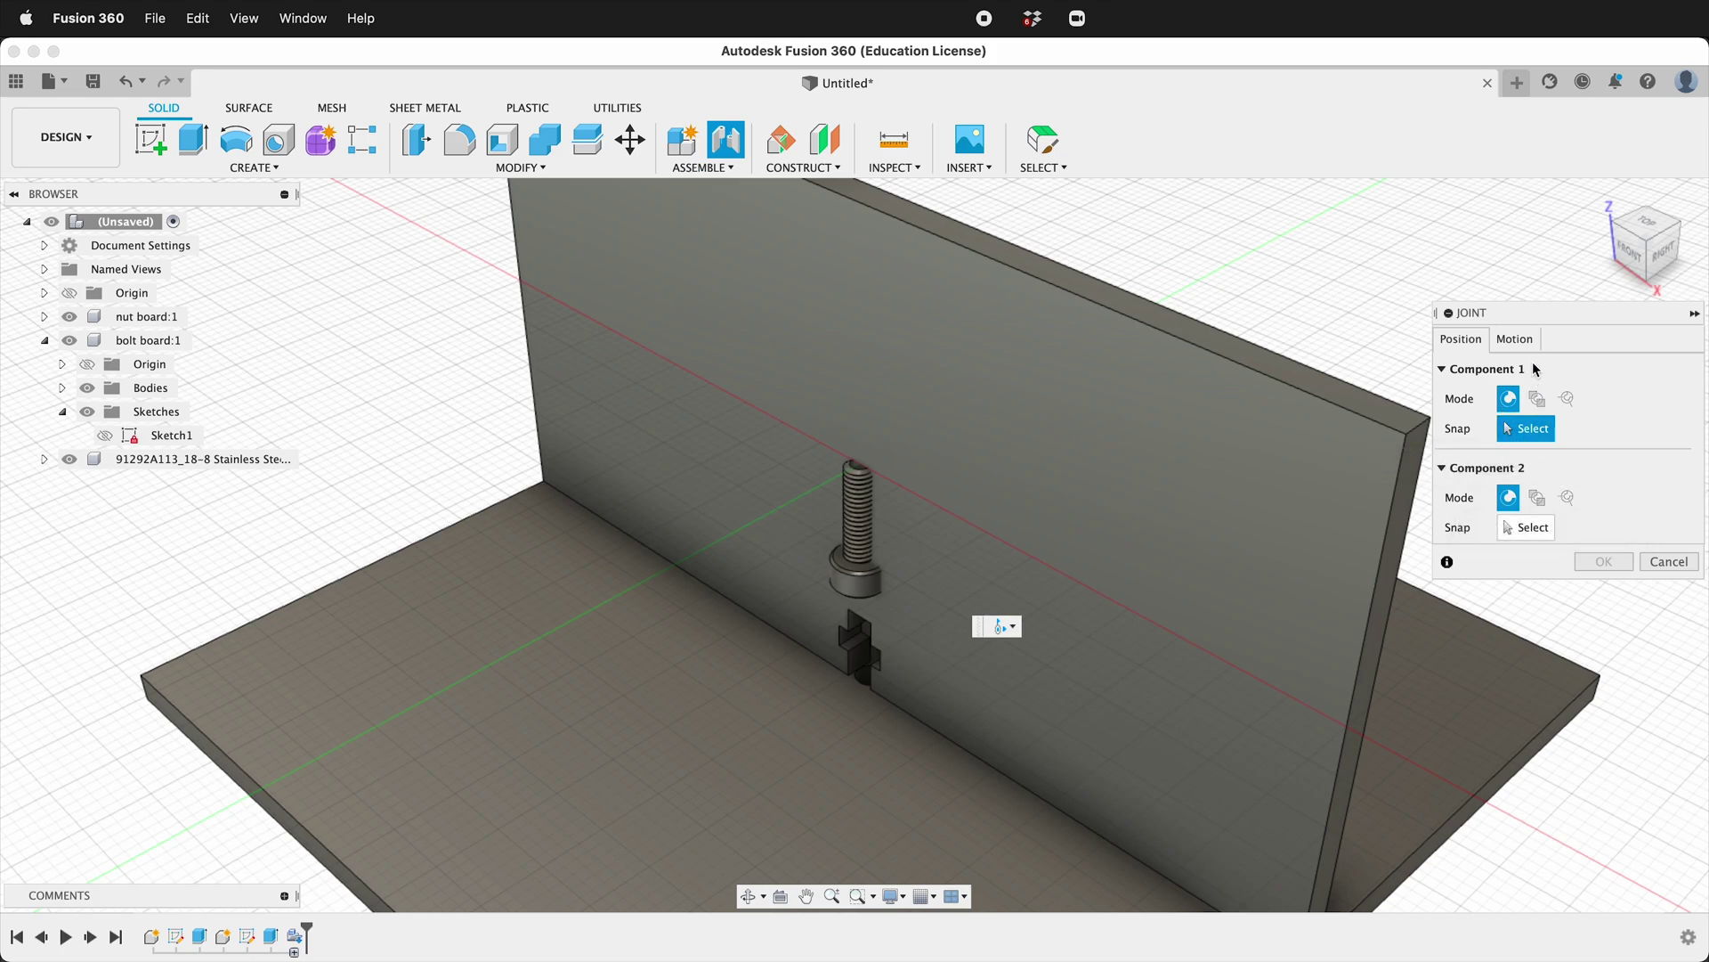
{"action": "left_click", "coordinate": [1515, 339]}
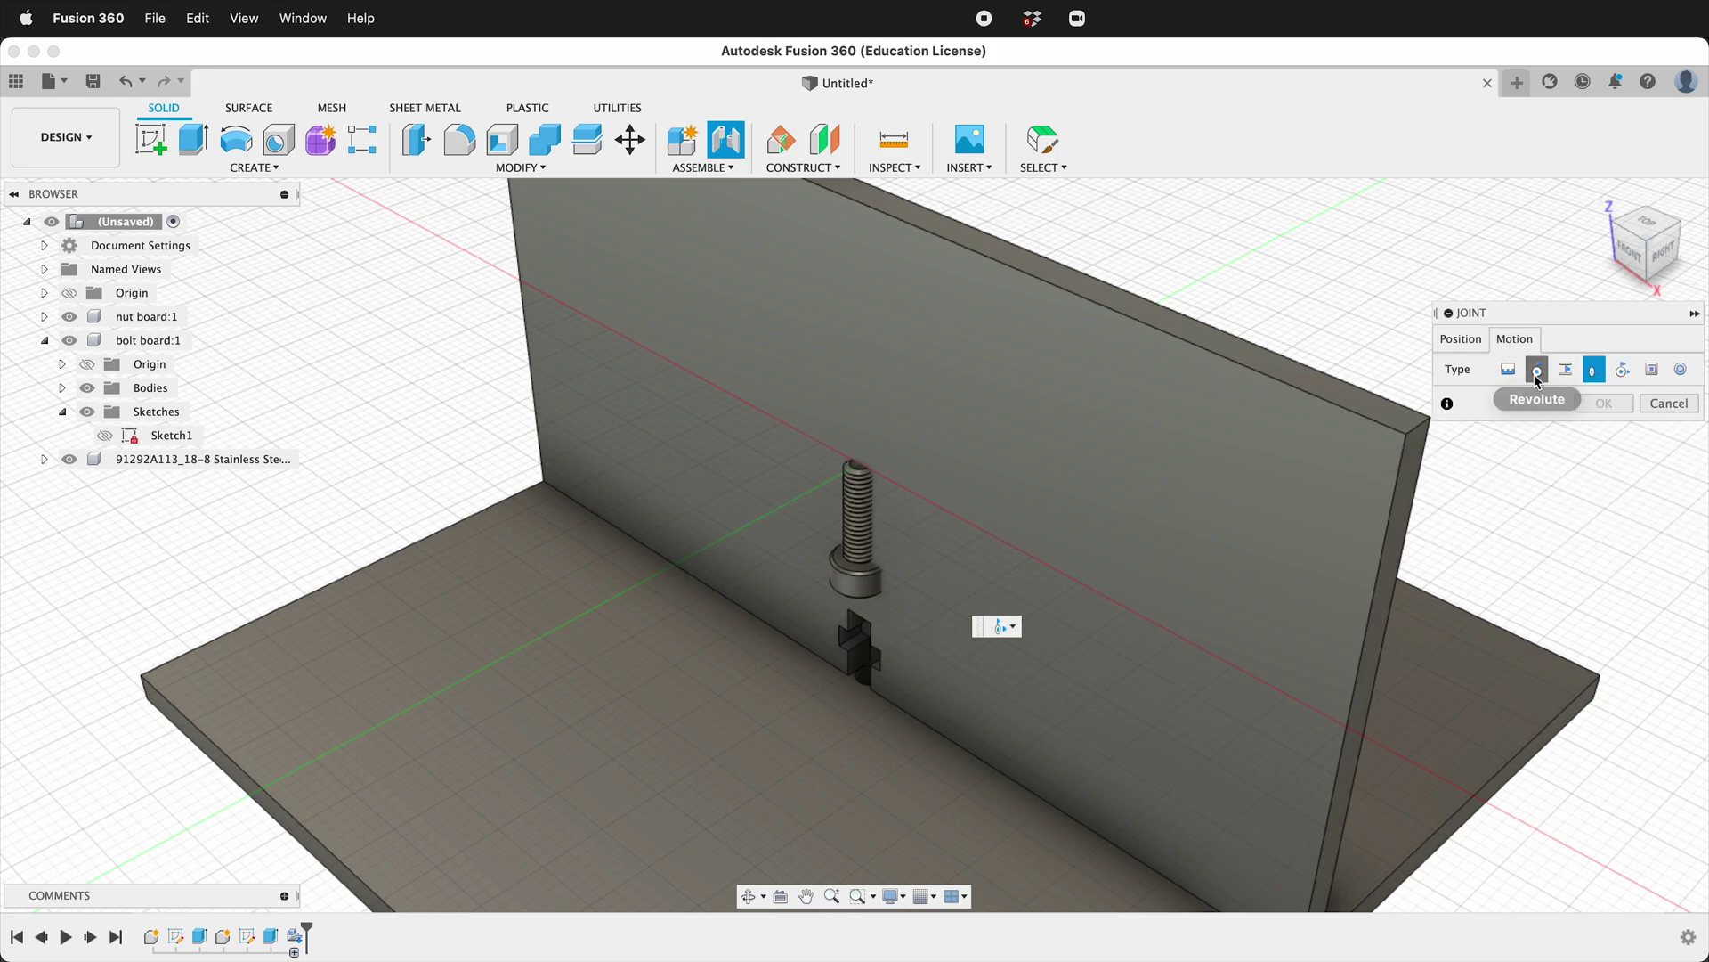
{"action": "left_click", "coordinate": [1461, 339]}
{"action": "scroll", "coordinate": [762, 793], "scroll_direction": "down", "scroll_amount": 5}
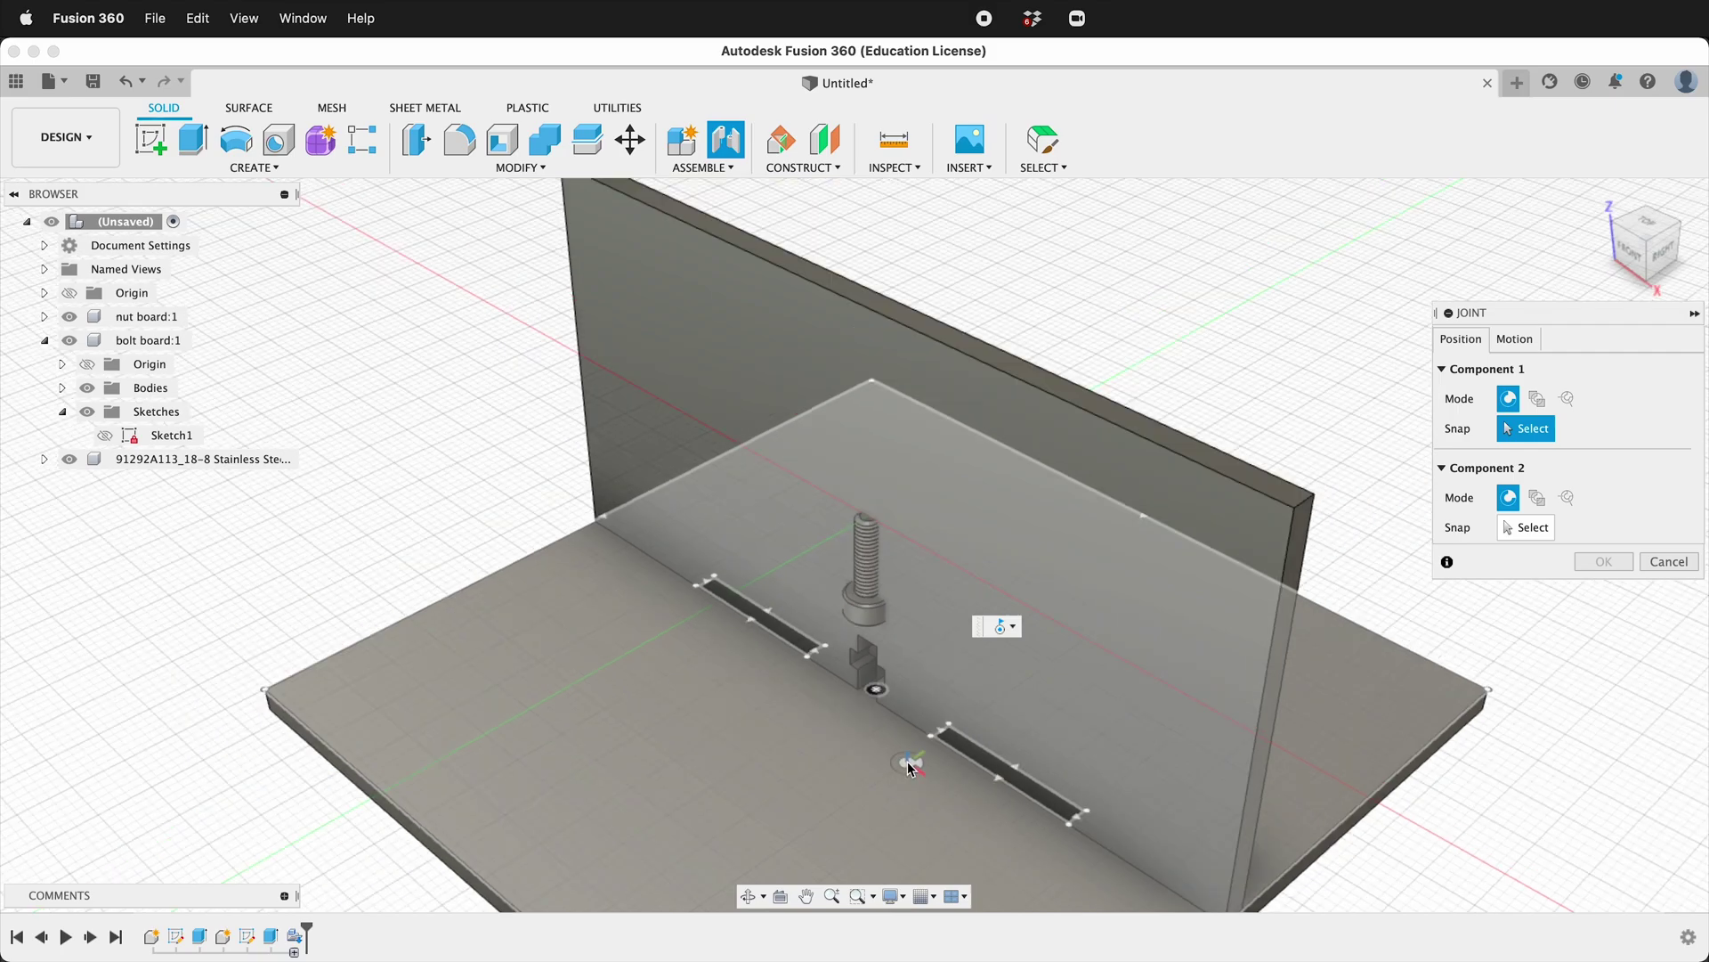
{"action": "scroll", "coordinate": [908, 618], "scroll_direction": "up", "scroll_amount": 10}
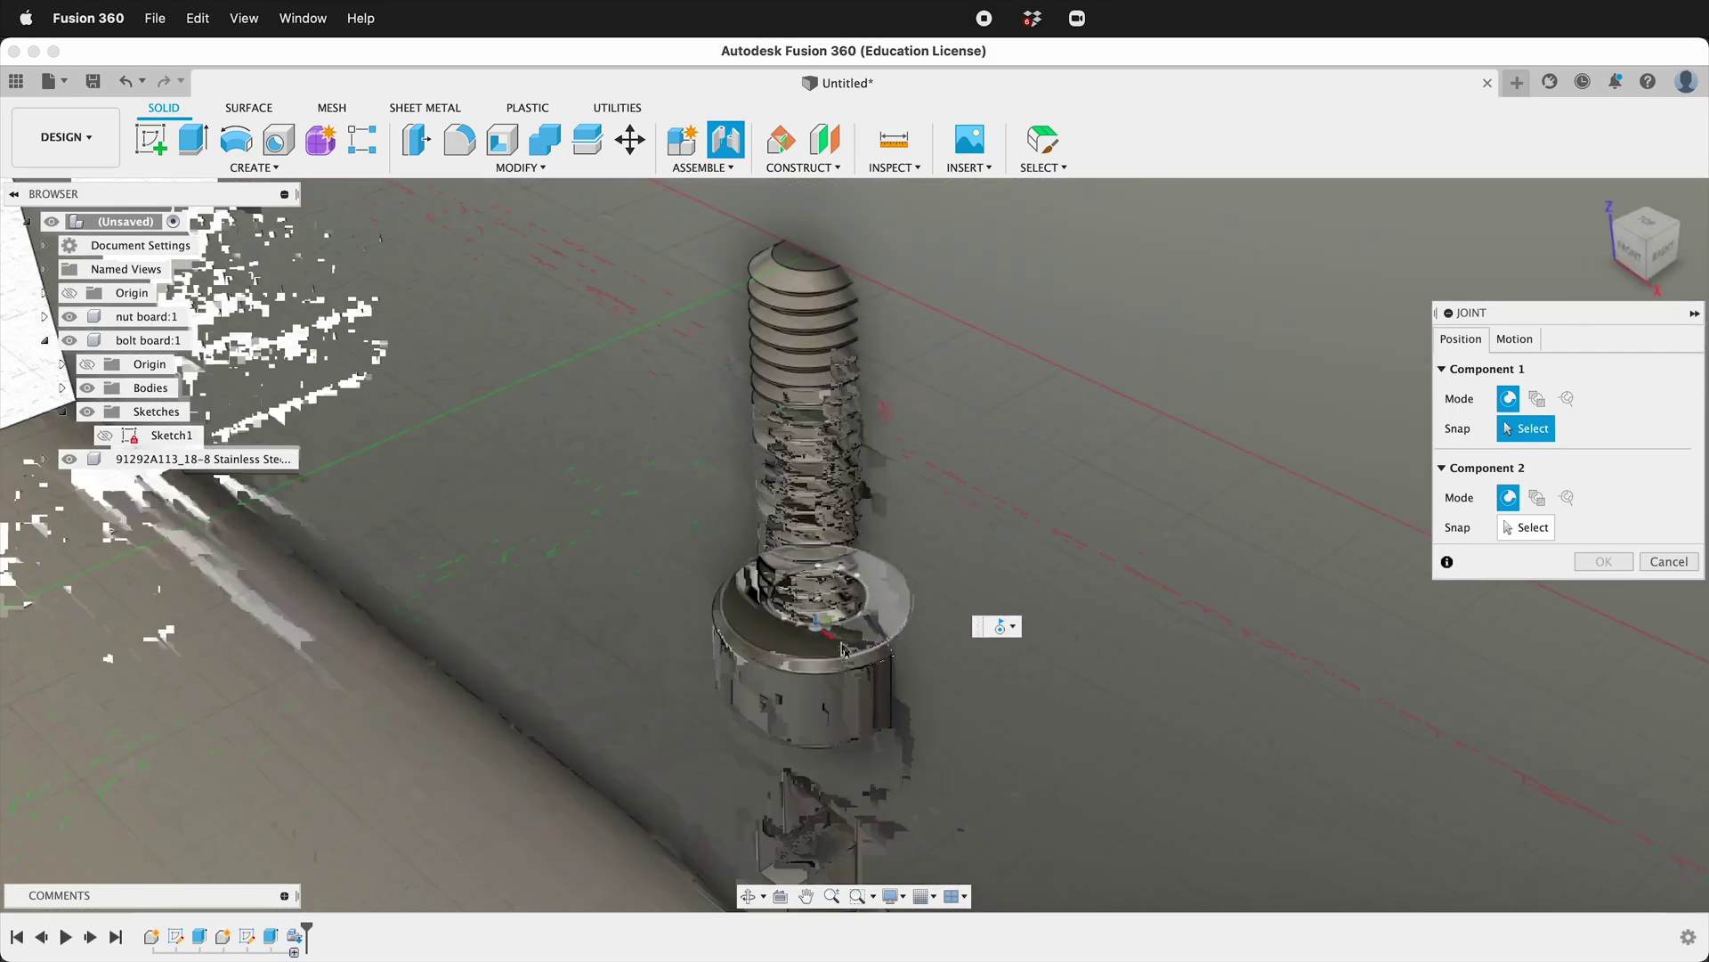
{"action": "scroll", "coordinate": [823, 637], "scroll_direction": "up", "scroll_amount": 3}
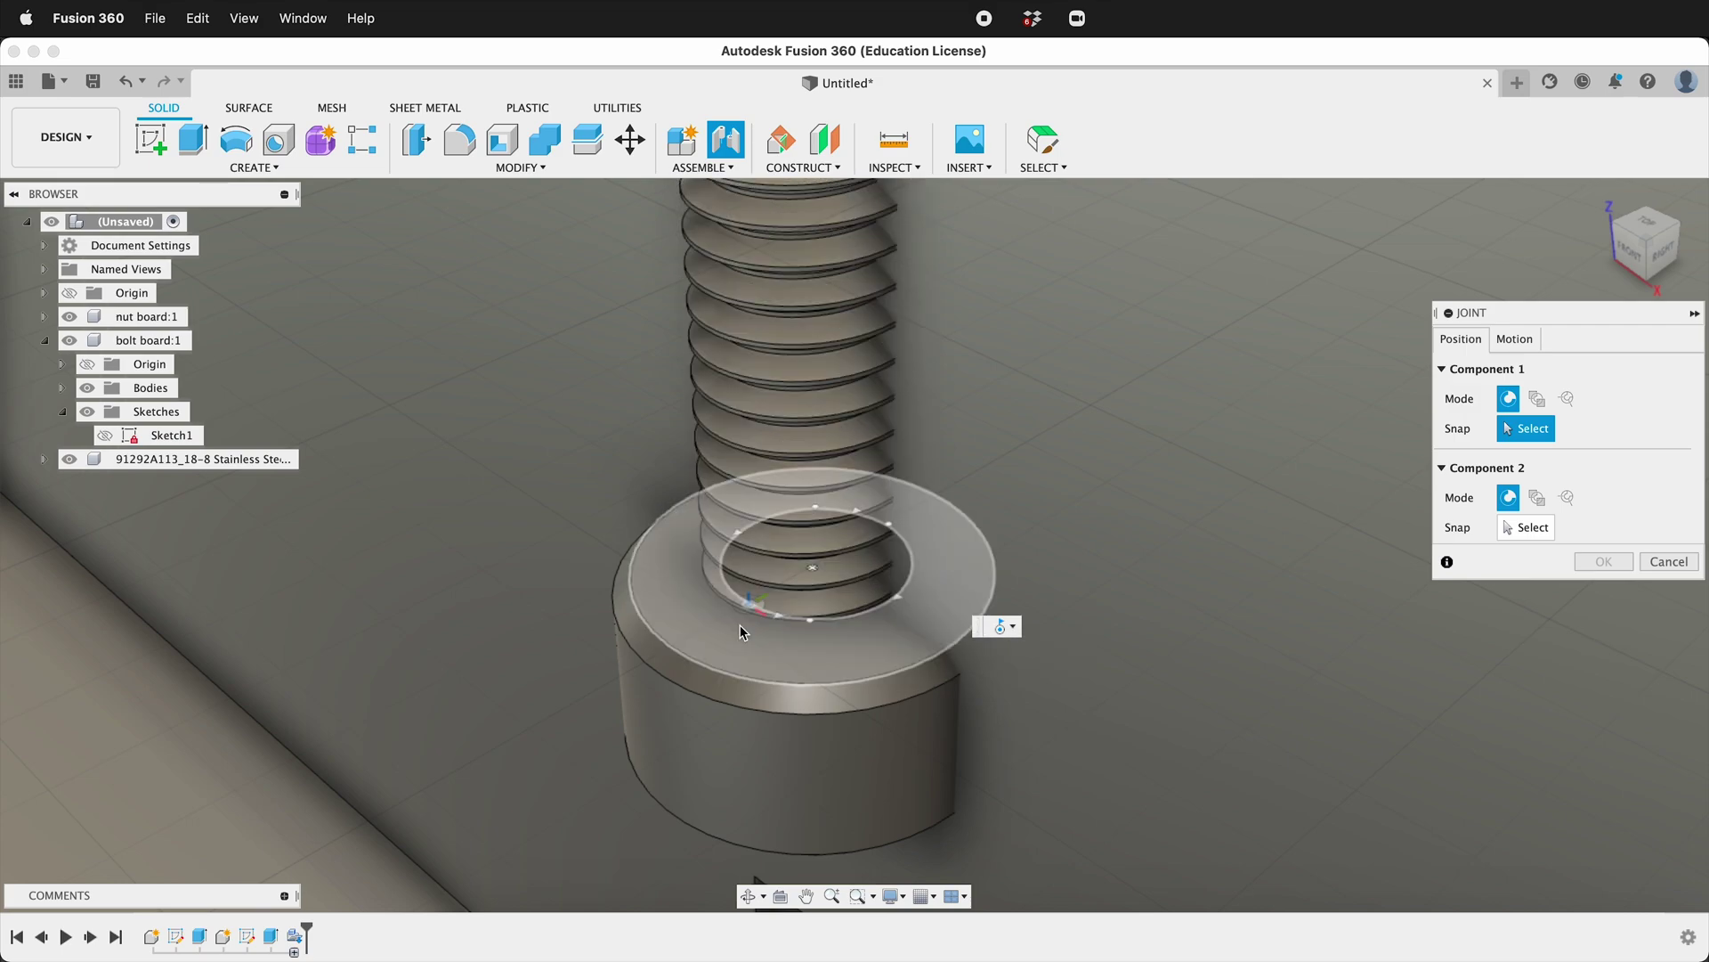
{"action": "middle_click_drag", "start_coordinate": [728, 648], "coordinate": [739, 614], "text": "shift"}
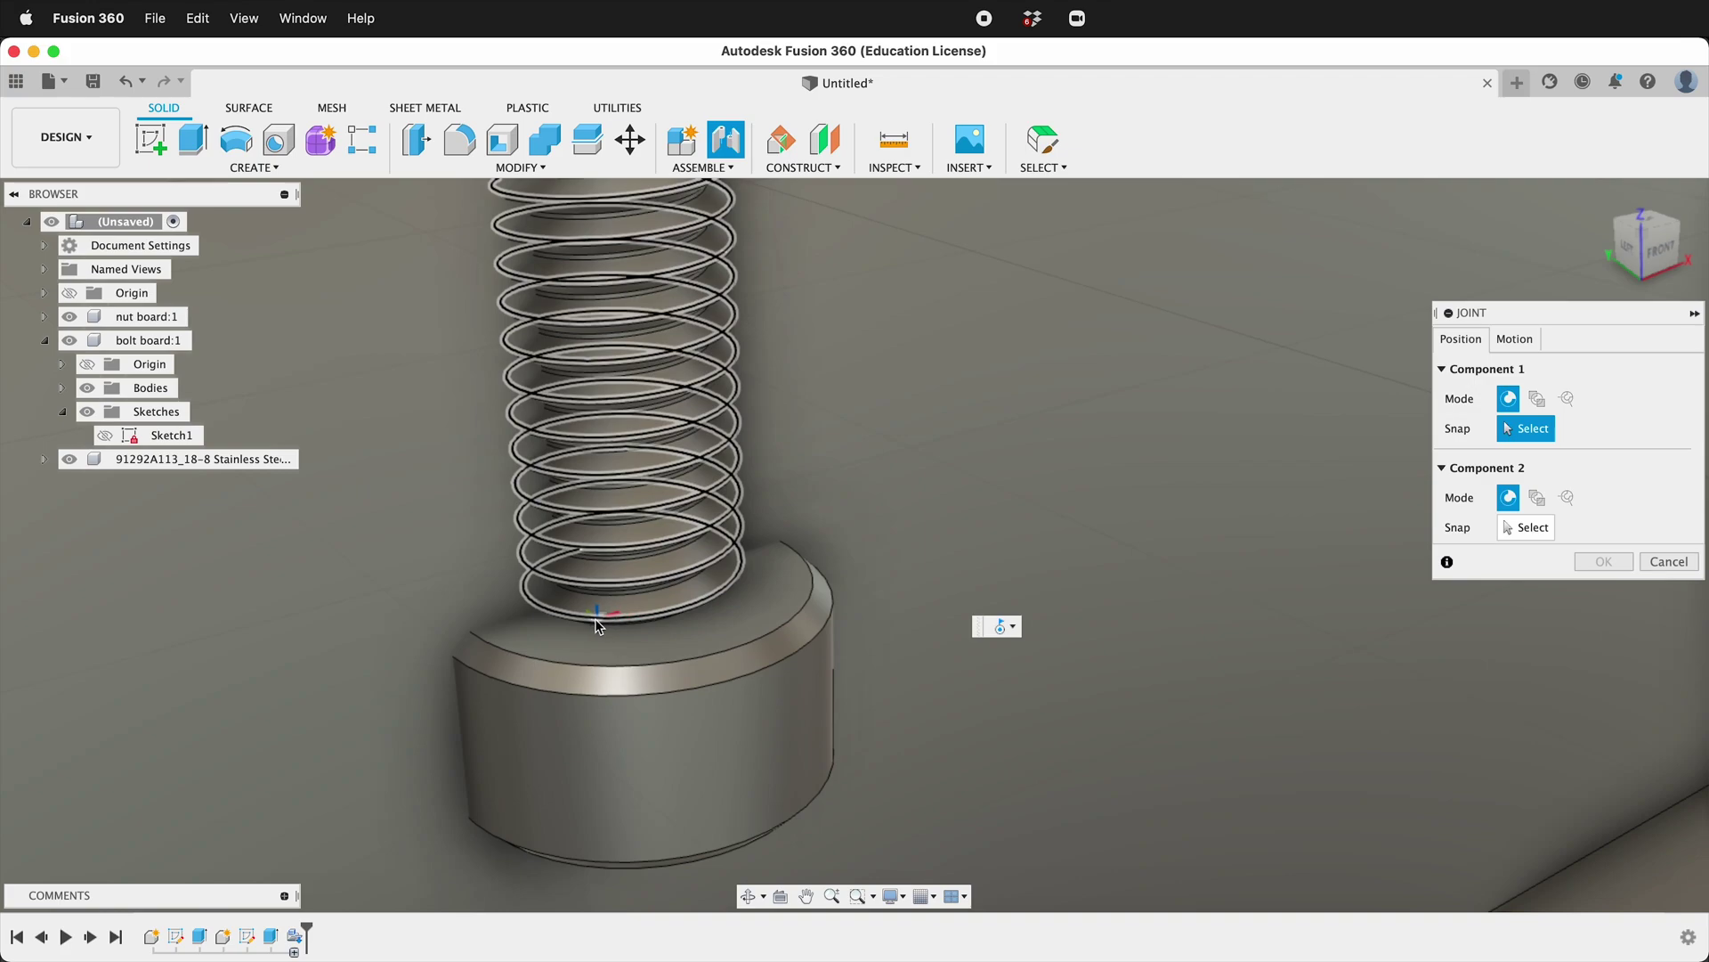
{"action": "middle_click_drag", "start_coordinate": [570, 626], "coordinate": [762, 674], "text": "shift"}
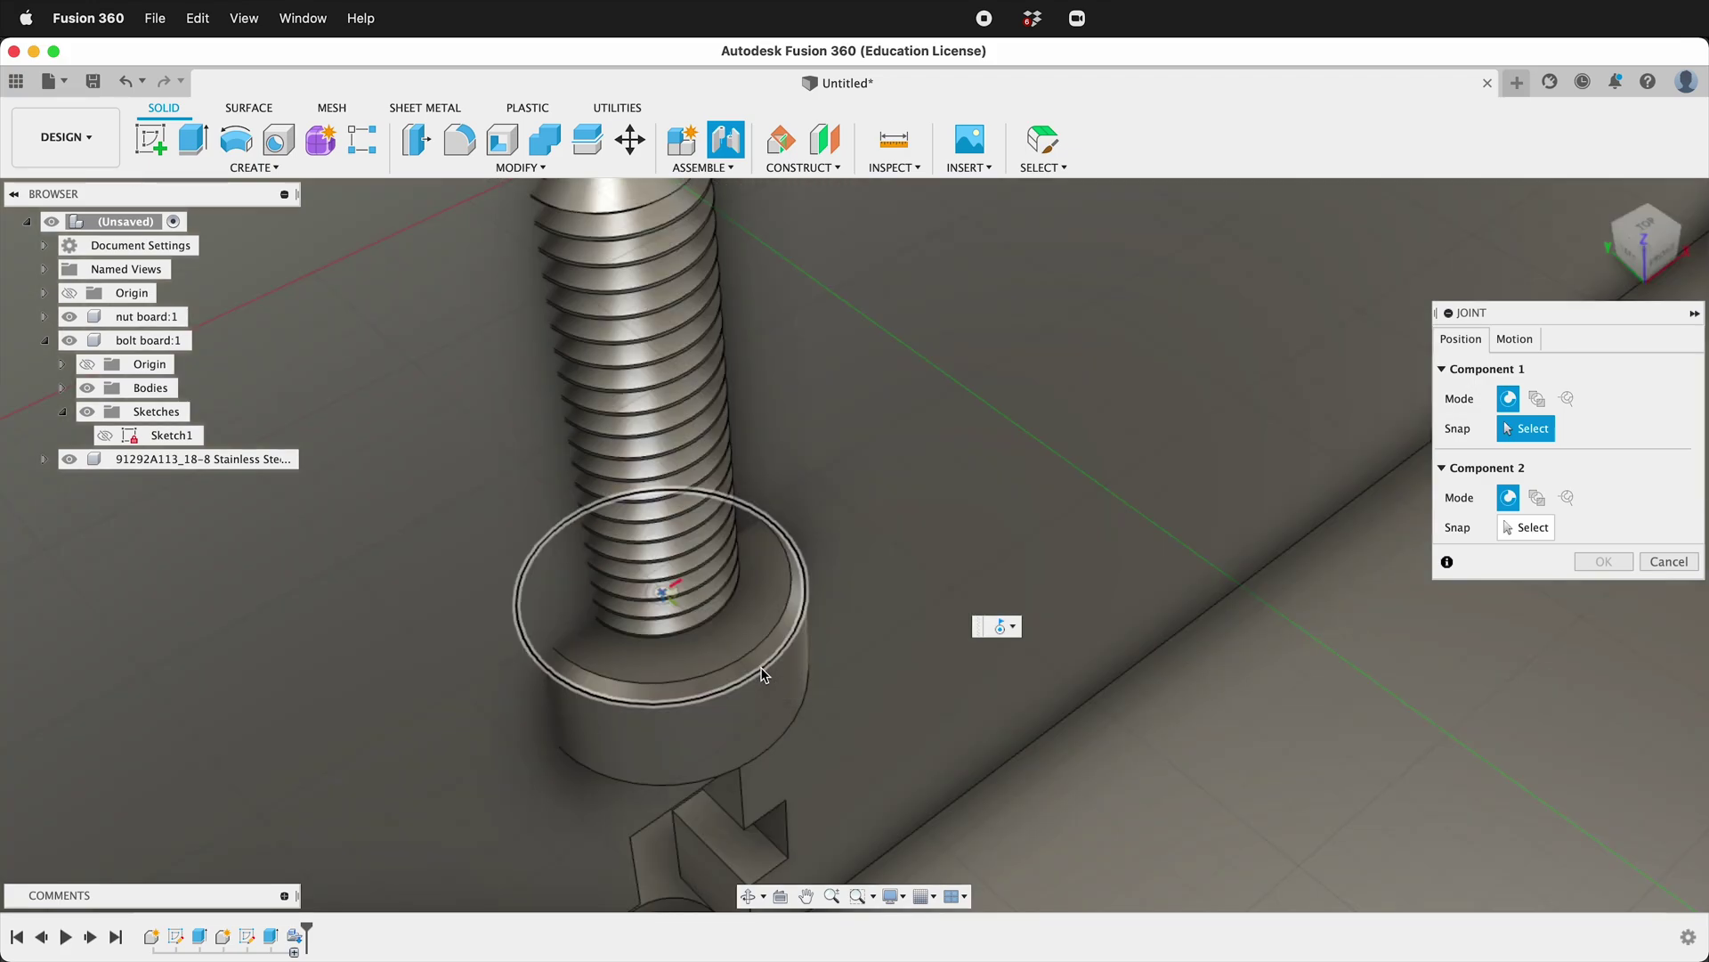
{"action": "left_click", "coordinate": [761, 641]}
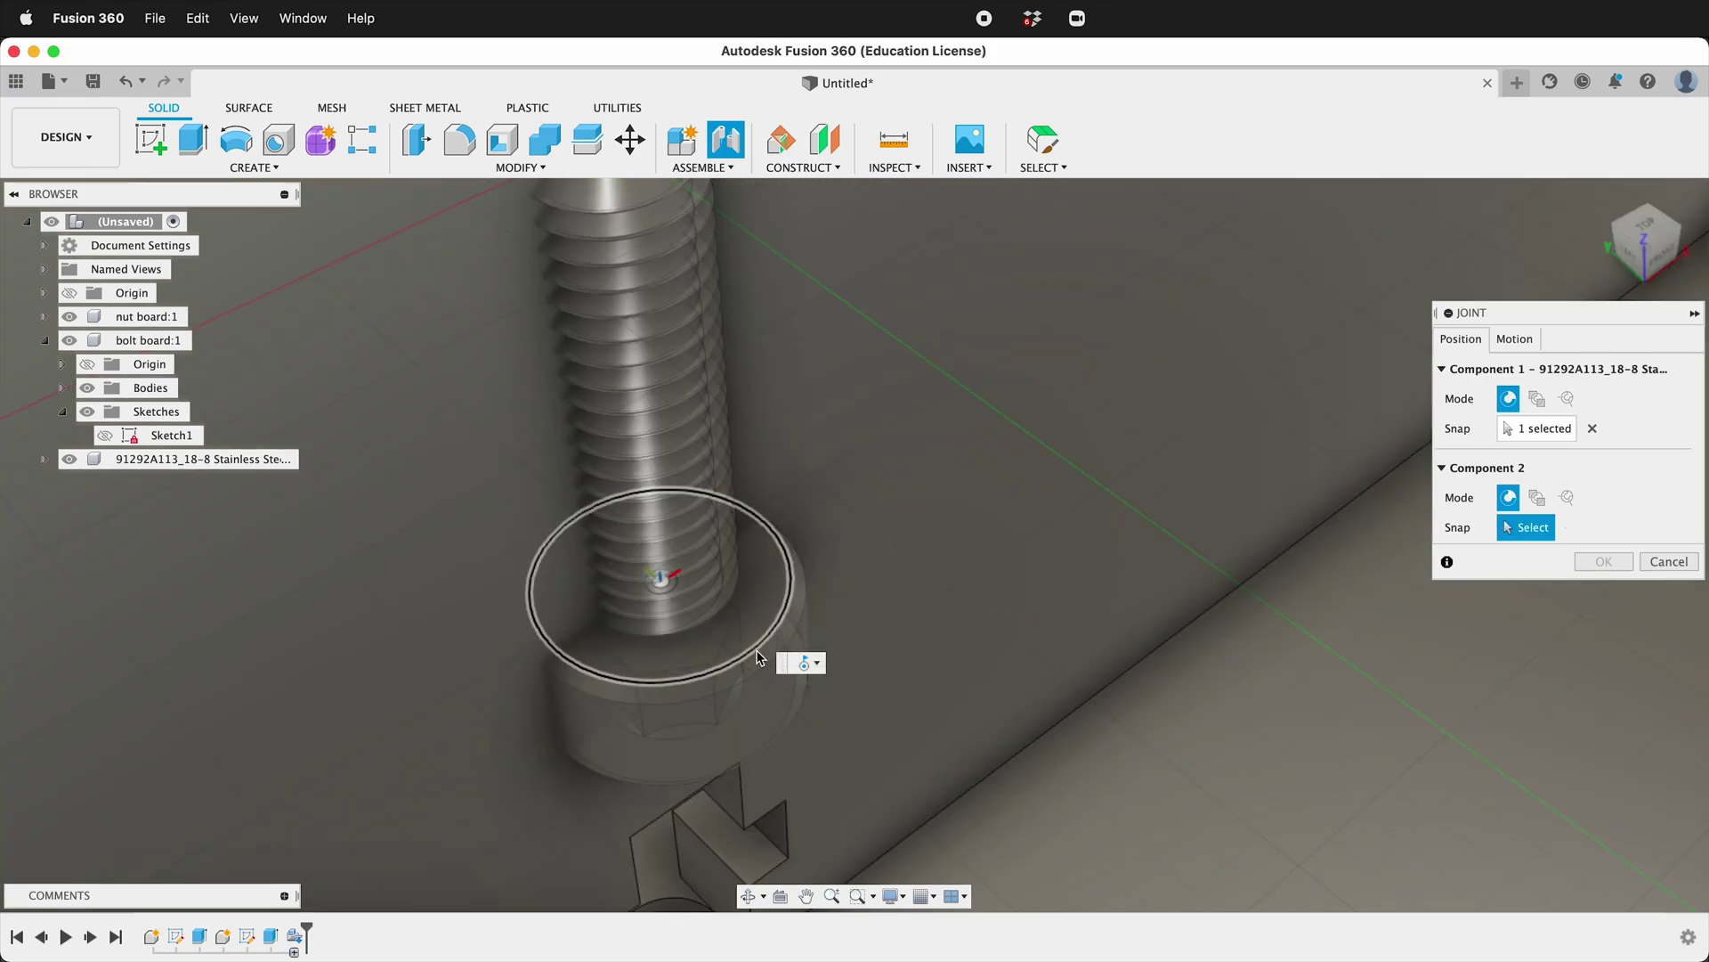
- Snap the second origin to the bolt board's hole and create the joint
{"action": "scroll", "coordinate": [852, 513], "scroll_direction": "down", "scroll_amount": 4}
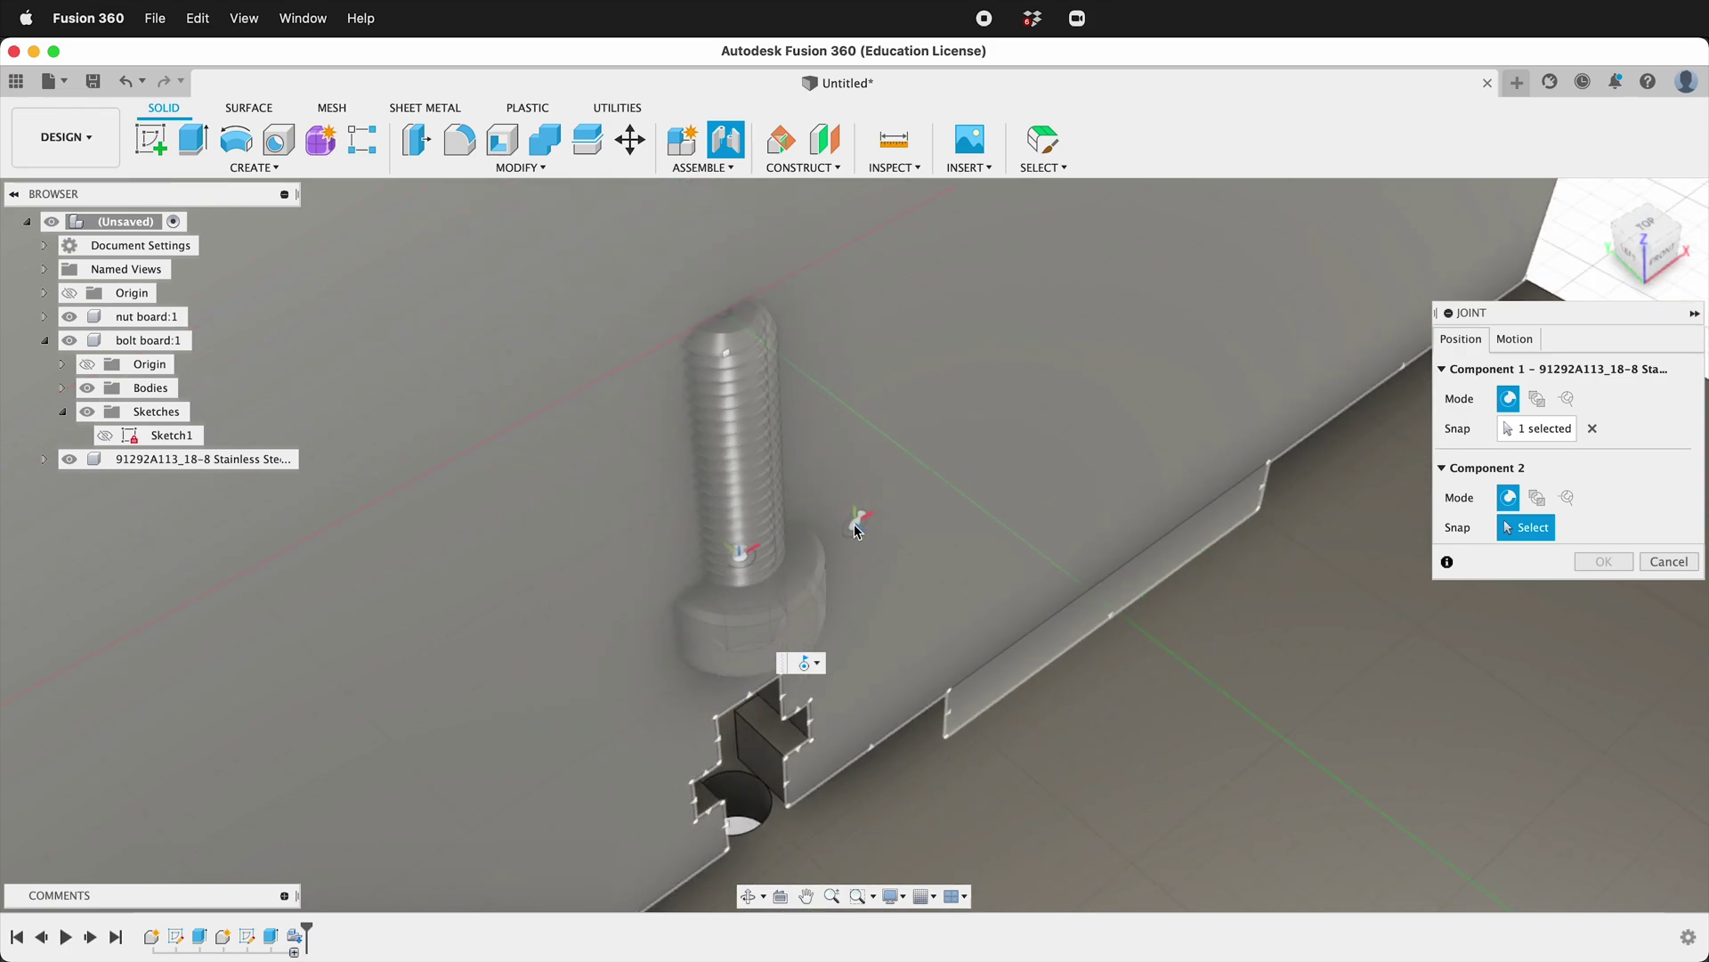
{"action": "middle_click_drag", "start_coordinate": [873, 783], "coordinate": [953, 623], "text": "shift"}
{"action": "middle_click_drag", "start_coordinate": [784, 781], "coordinate": [782, 765], "text": "shift"}
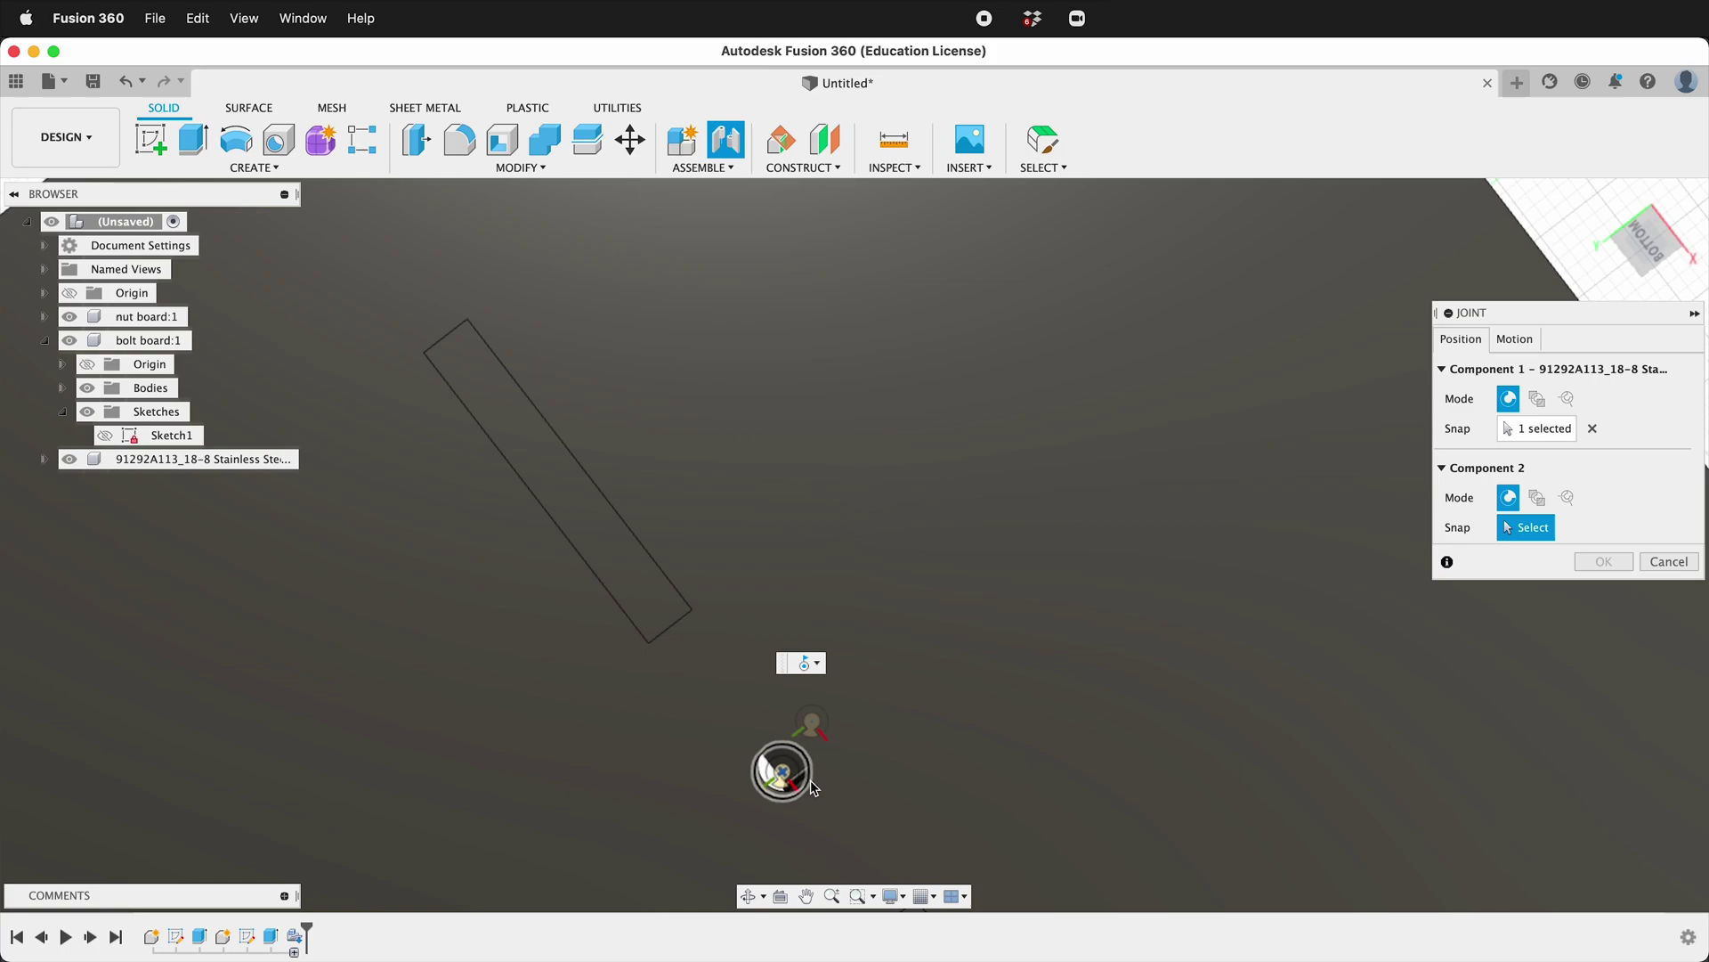
{"action": "left_click", "coordinate": [802, 789]}
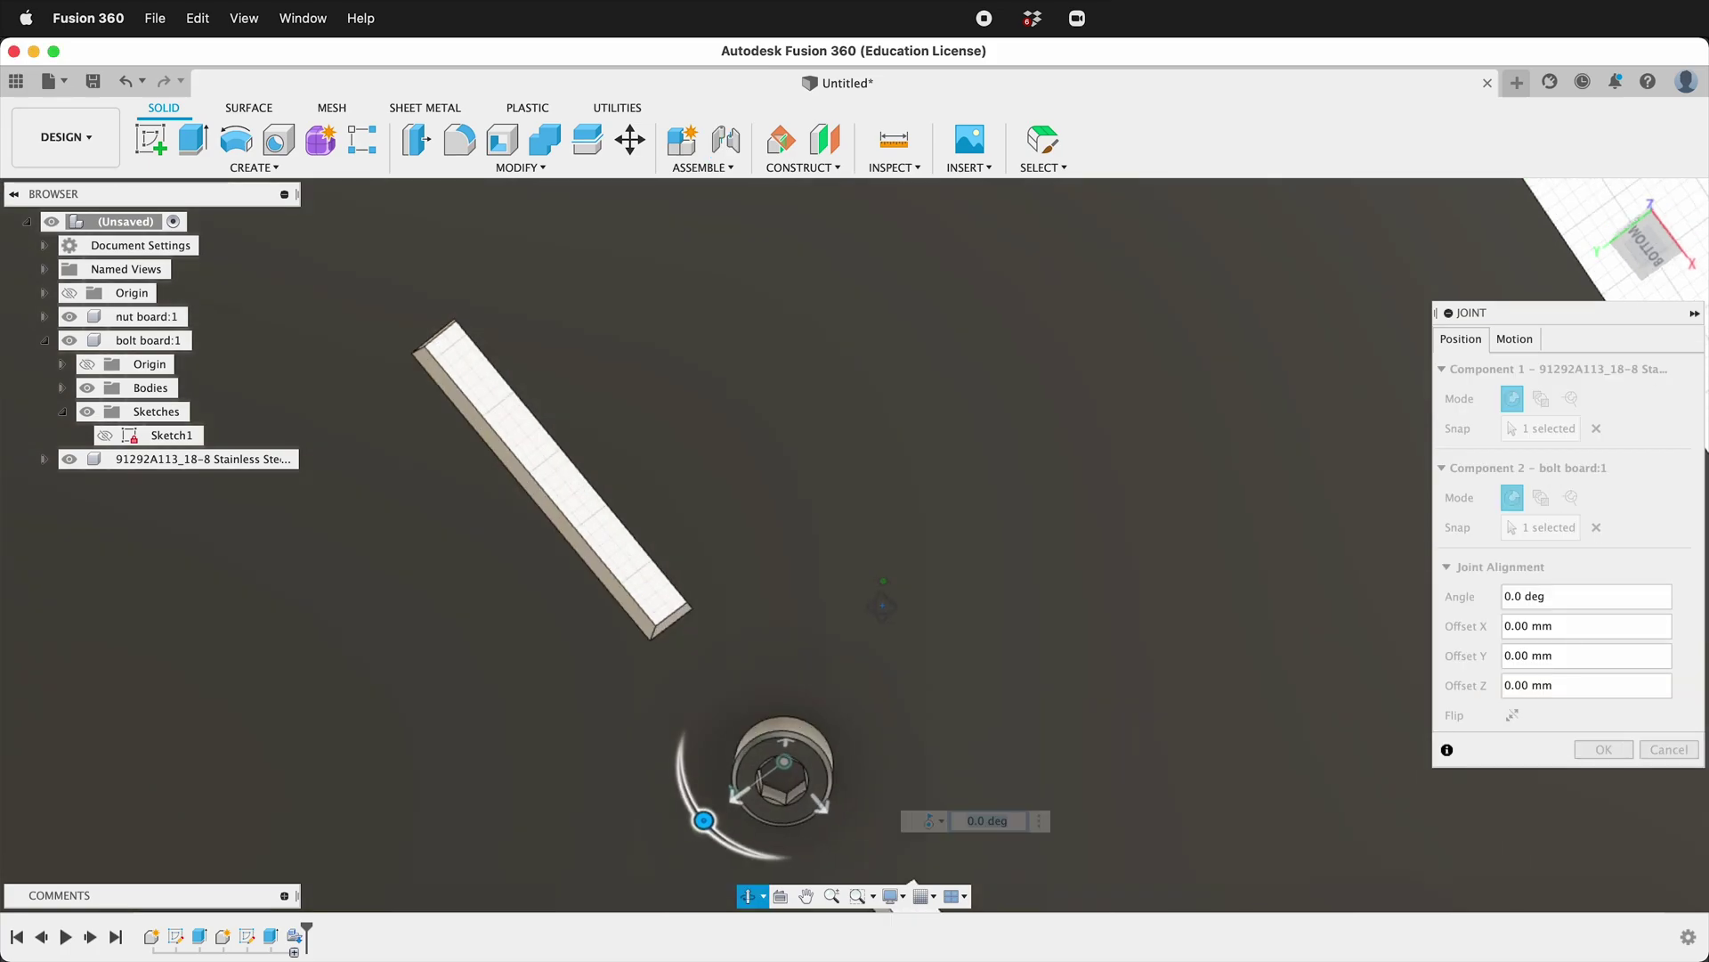
{"action": "middle_click_drag", "start_coordinate": [802, 789], "coordinate": [838, 740], "text": "shift"}
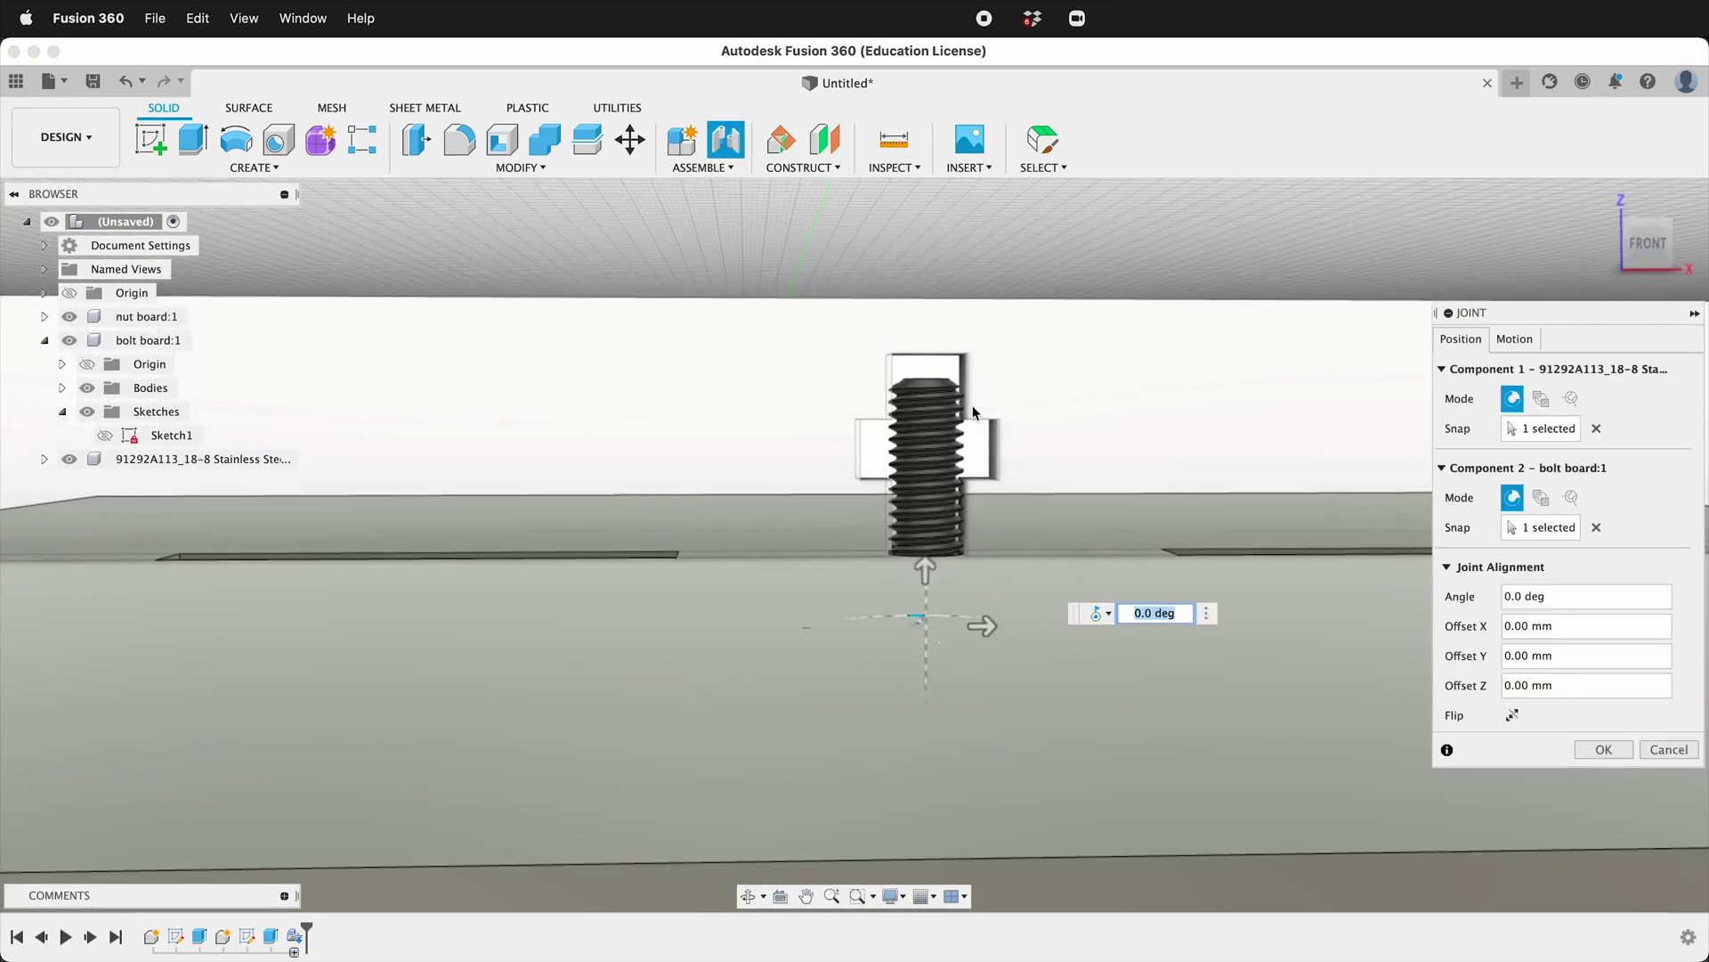
{"action": "scroll", "coordinate": [951, 392], "scroll_direction": "up", "scroll_amount": 3}
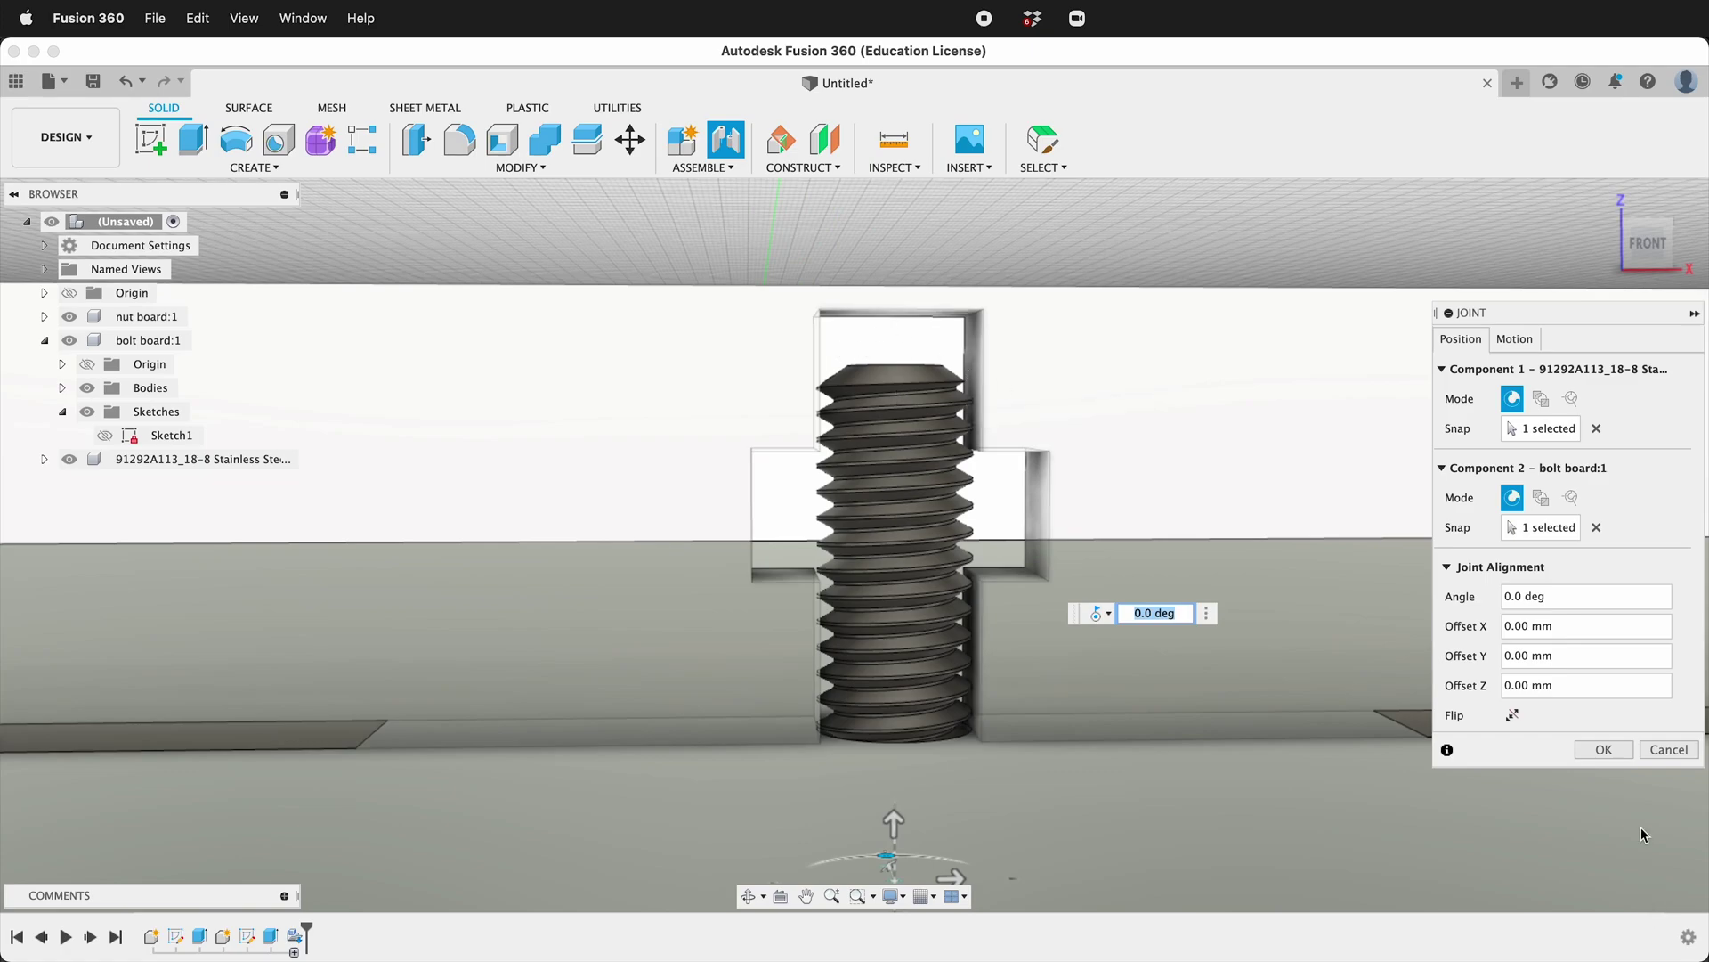
{"action": "left_click", "coordinate": [1603, 750]}
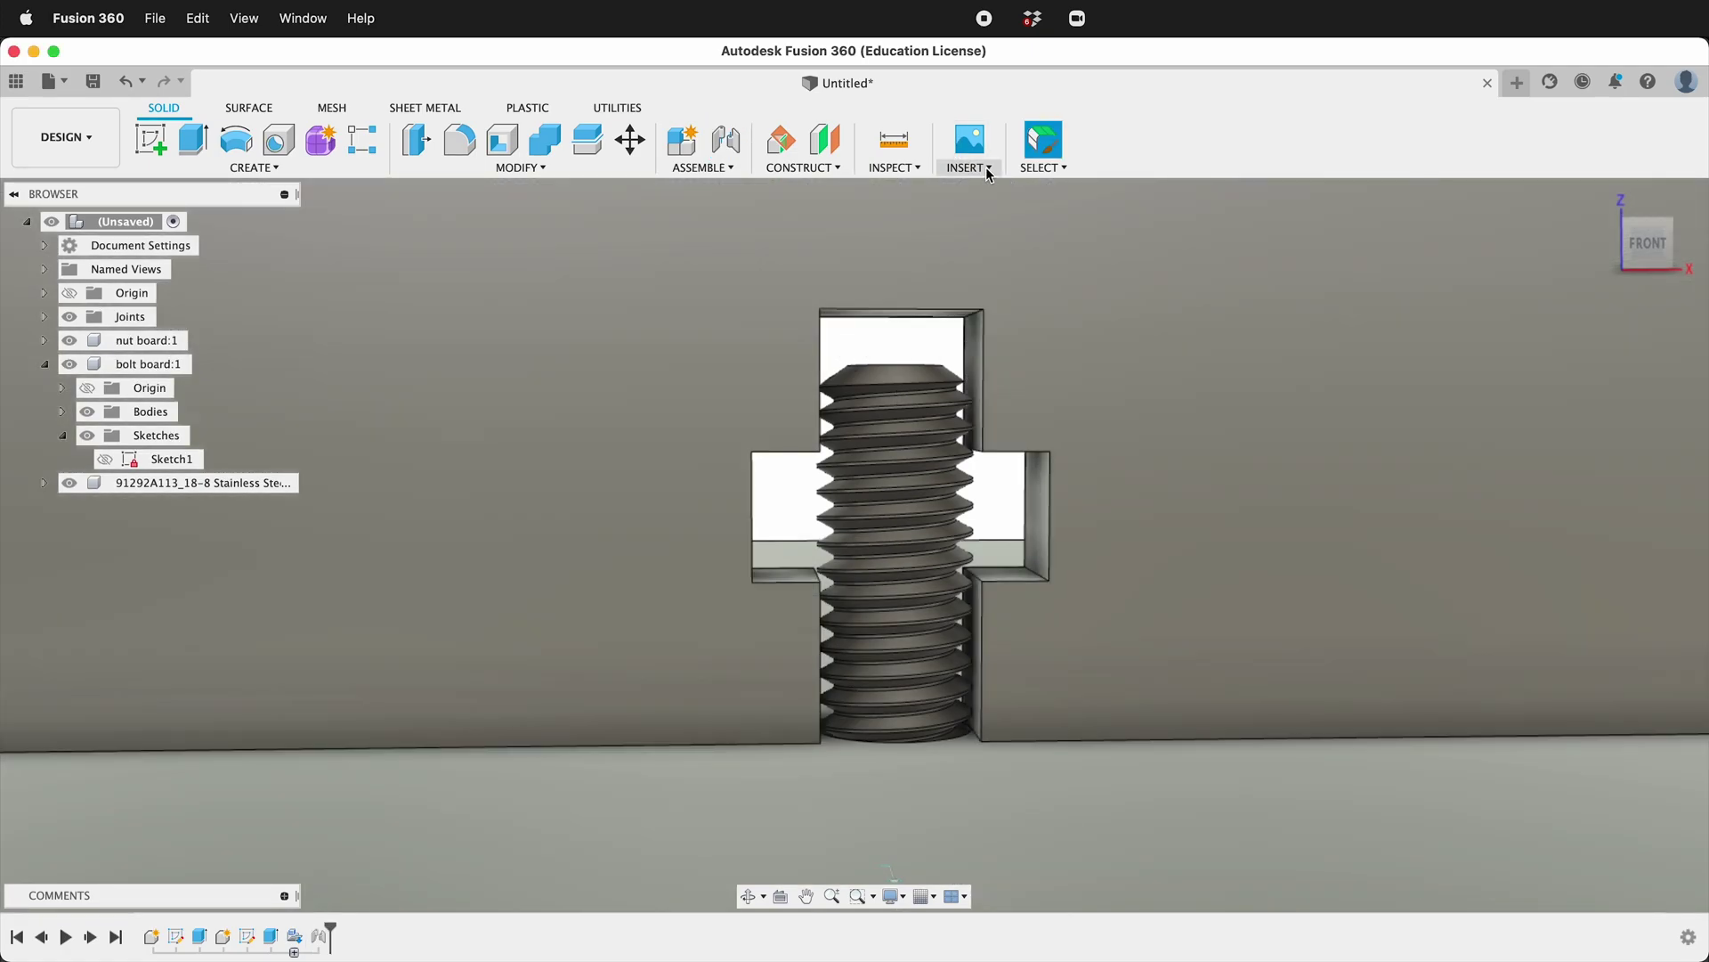
- Browse McMaster-Carr nuts filtered to Metric, M3 and 0.5 mm thread pitch
{"action": "left_click", "coordinate": [987, 169]}
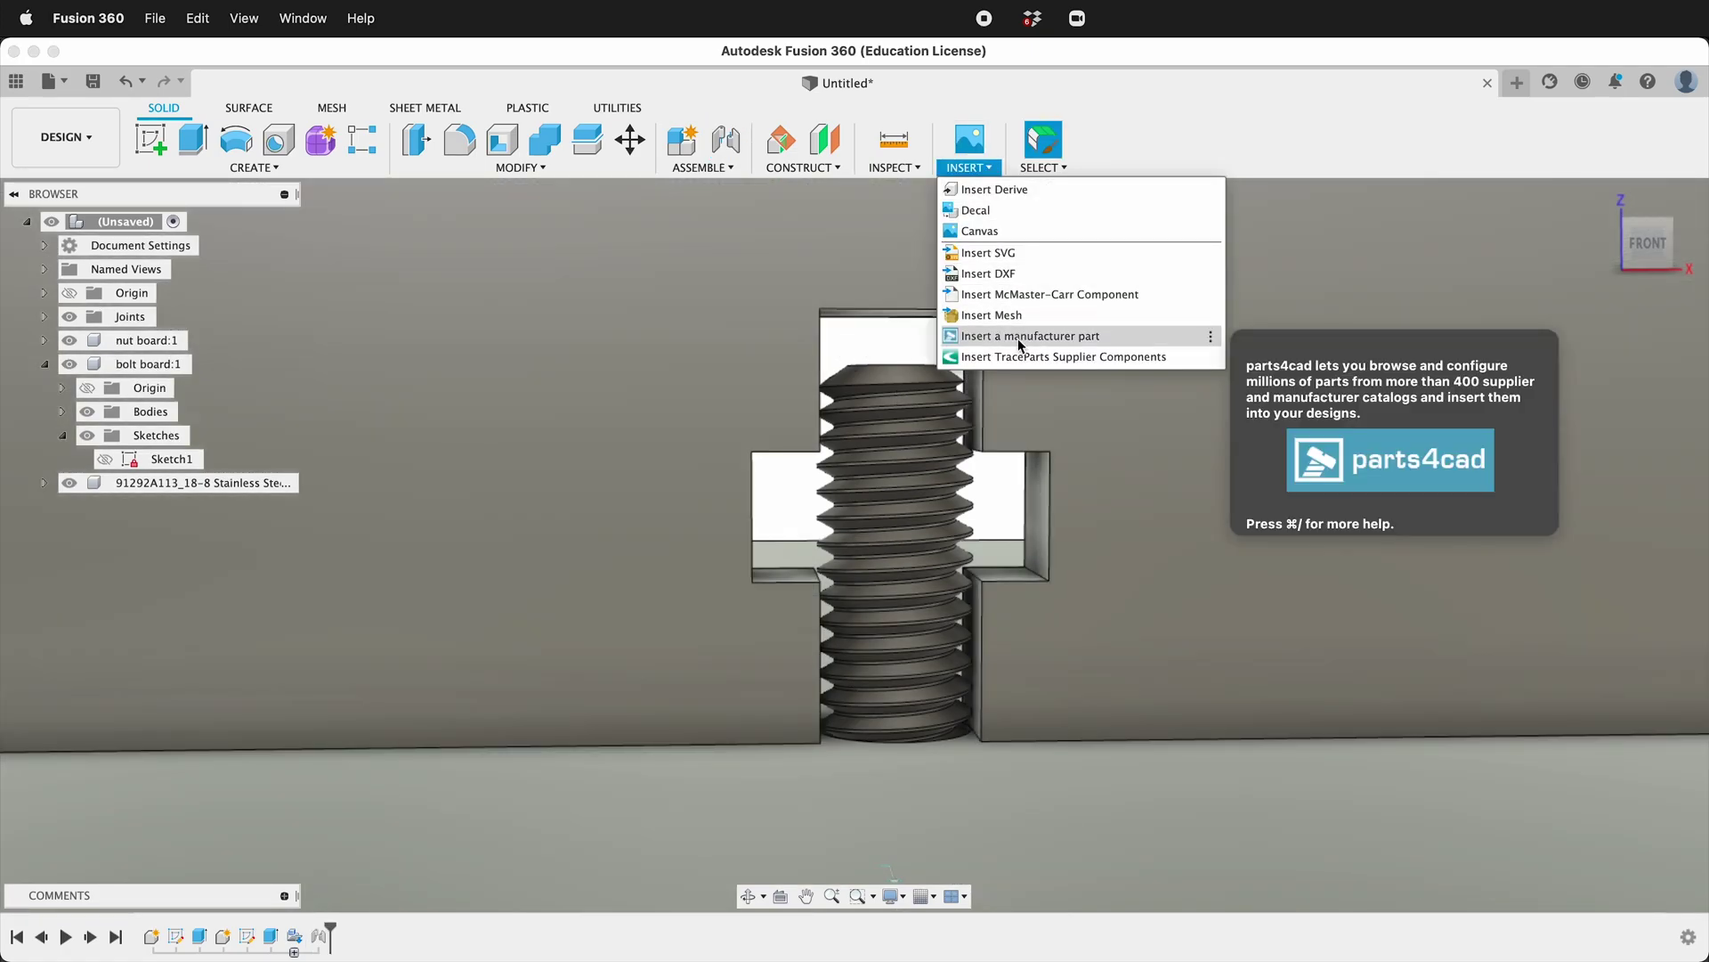
{"action": "left_click", "coordinate": [1019, 294]}
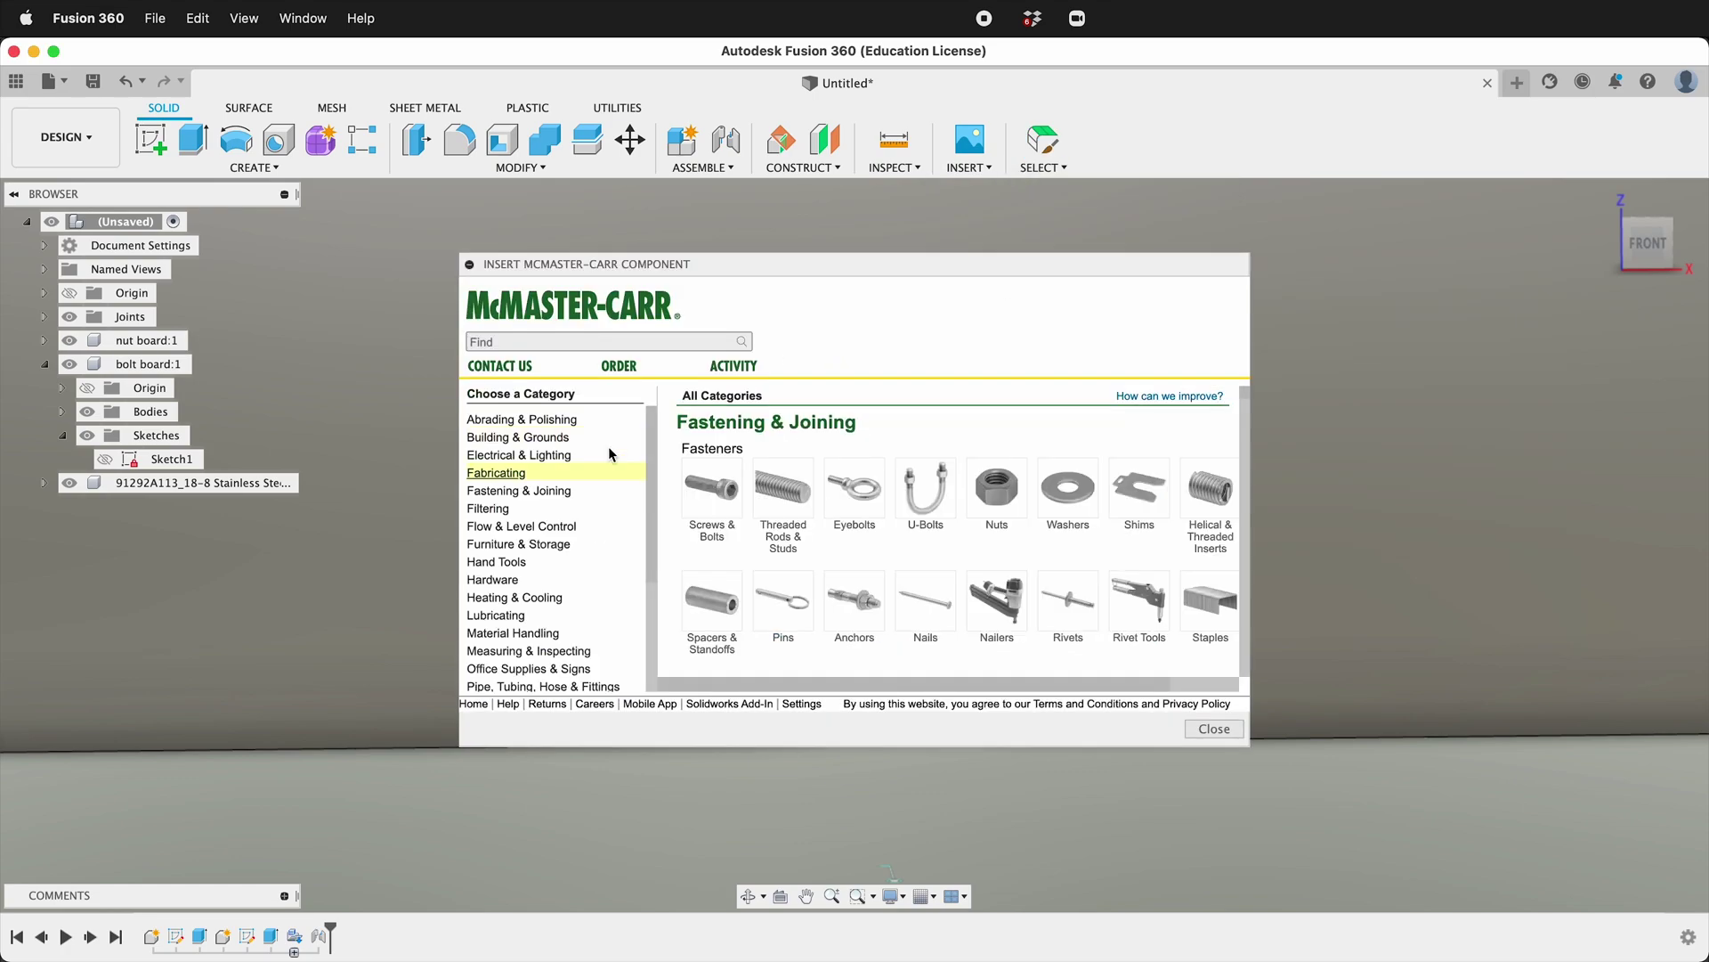
{"action": "left_click", "coordinate": [995, 480]}
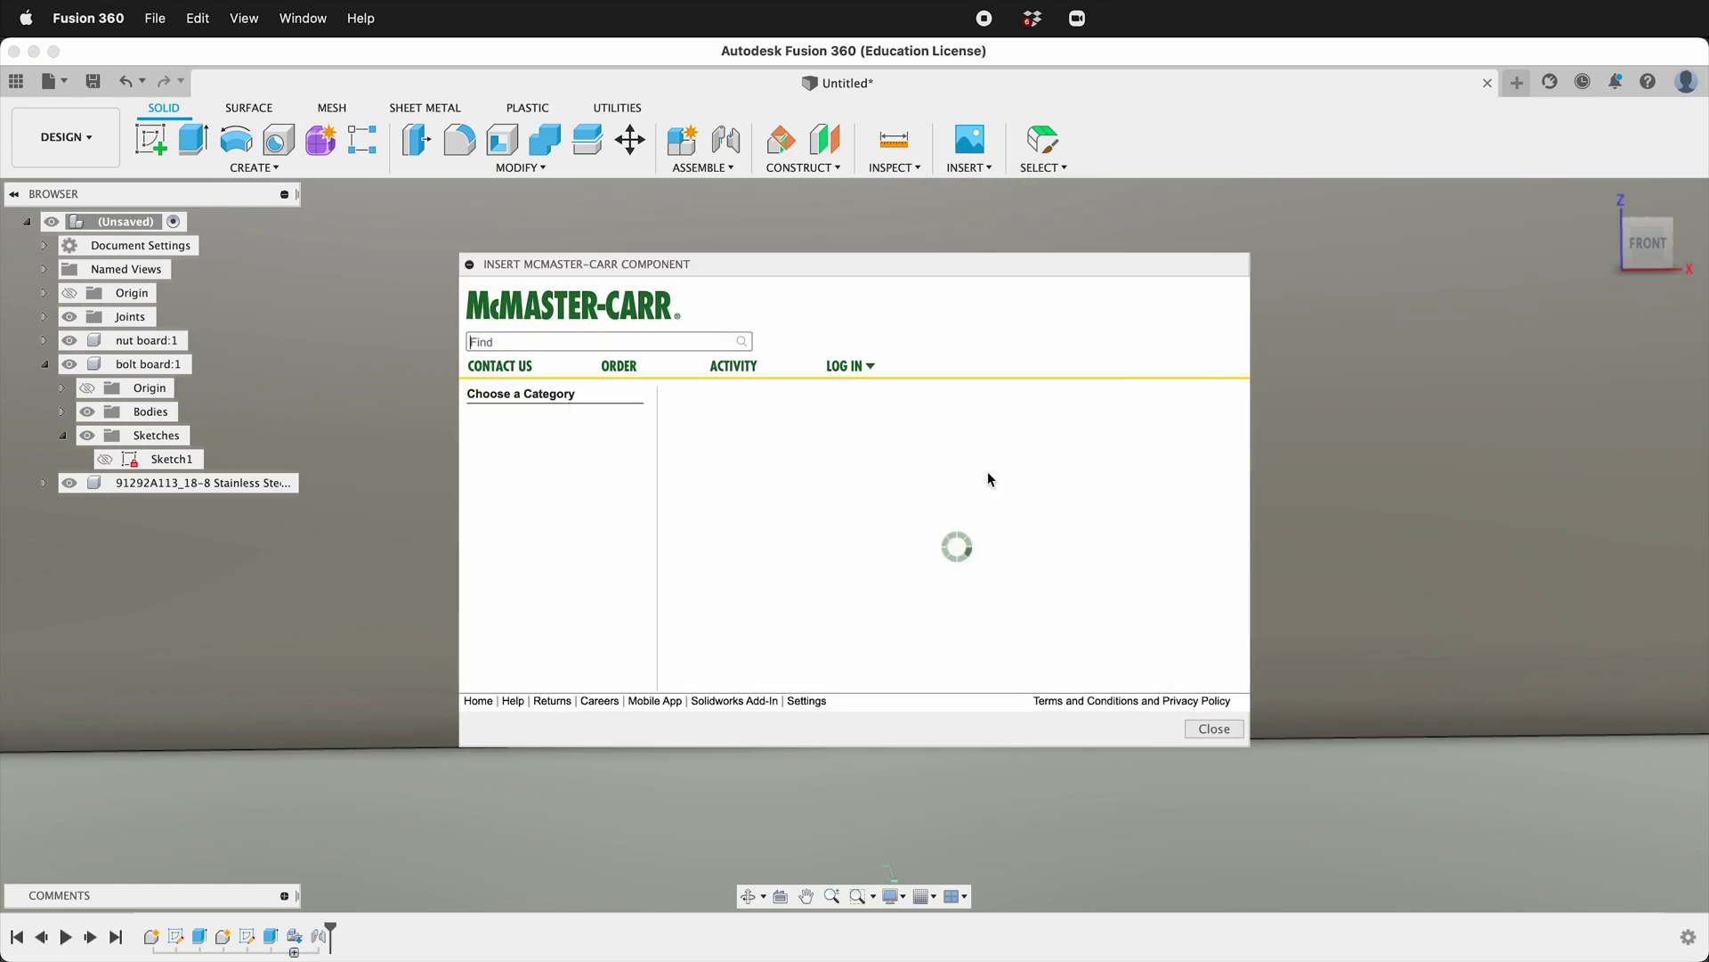
{"action": "left_click", "coordinate": [506, 449]}
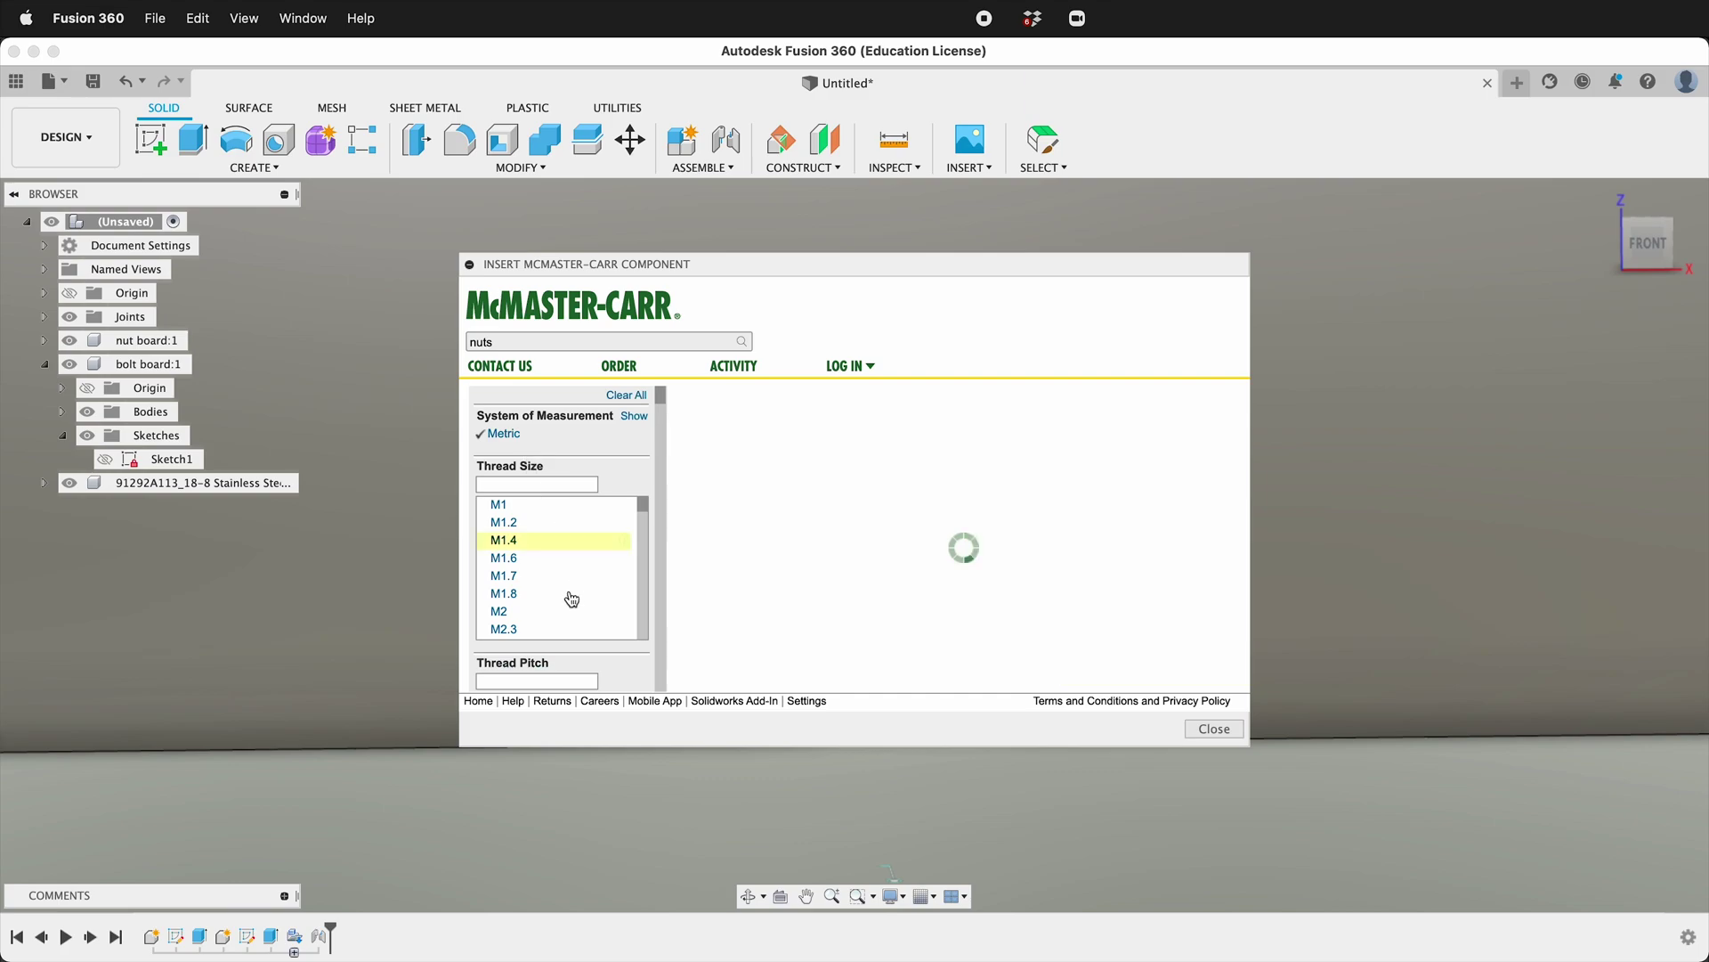
{"action": "scroll", "coordinate": [543, 599], "scroll_direction": "down", "scroll_amount": 3}
{"action": "left_click", "coordinate": [528, 572]}
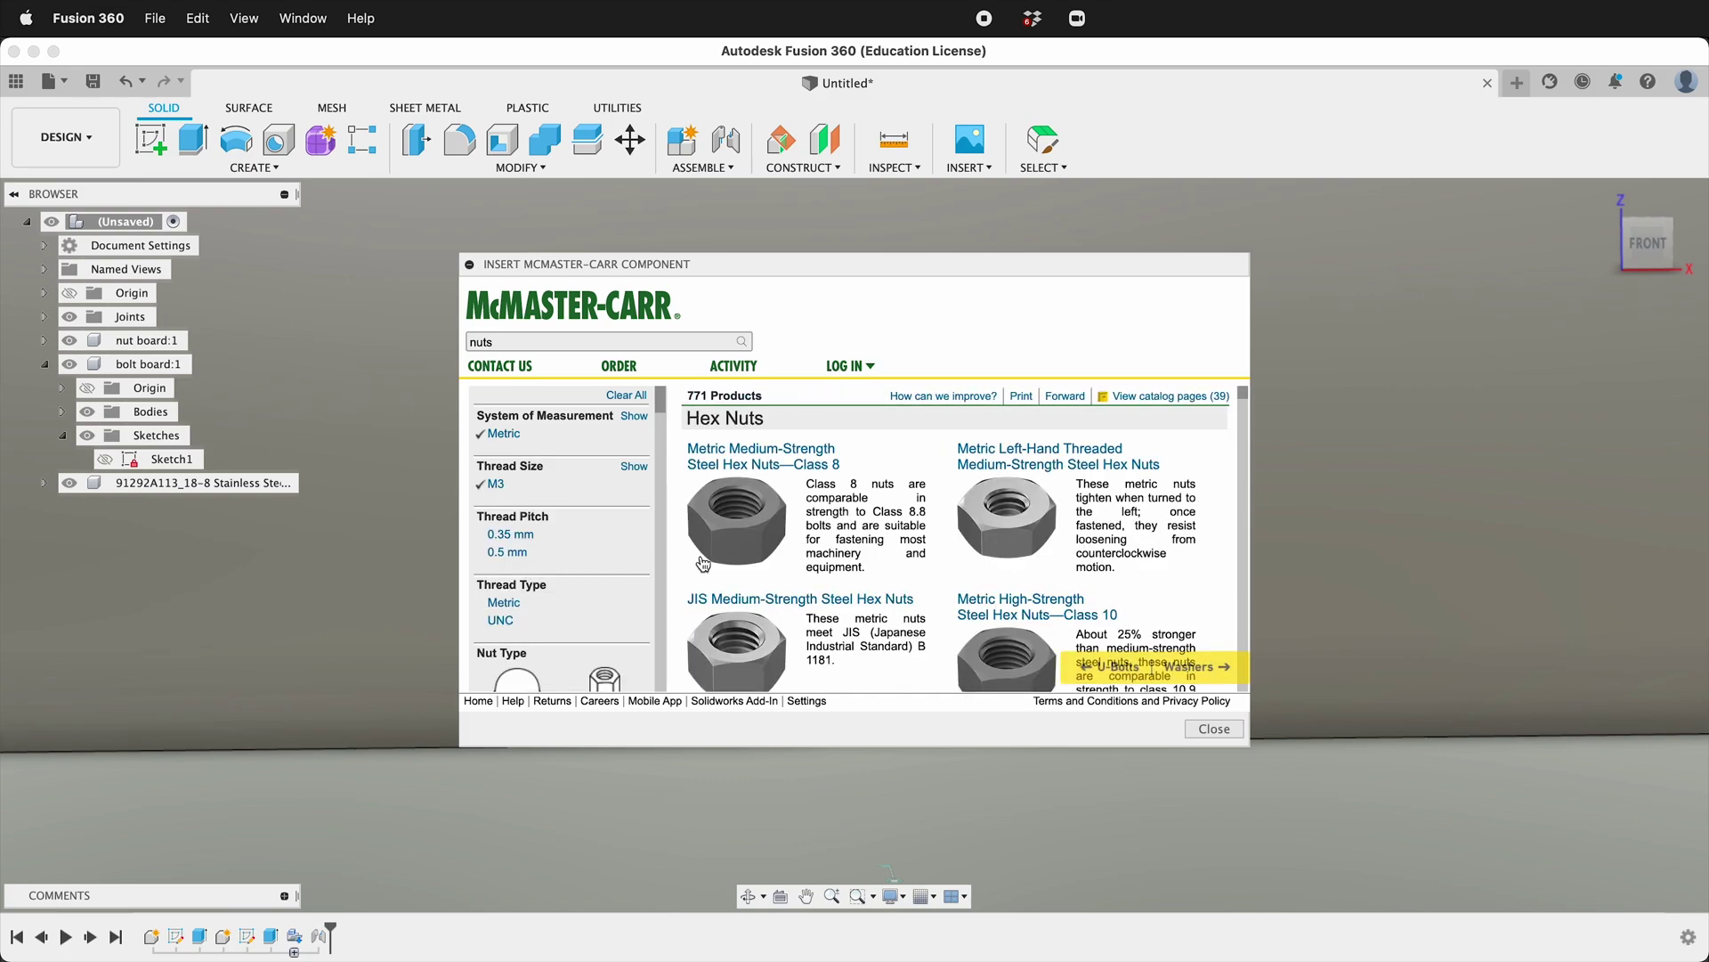
{"action": "scroll", "coordinate": [559, 571], "scroll_direction": "down", "scroll_amount": 3}
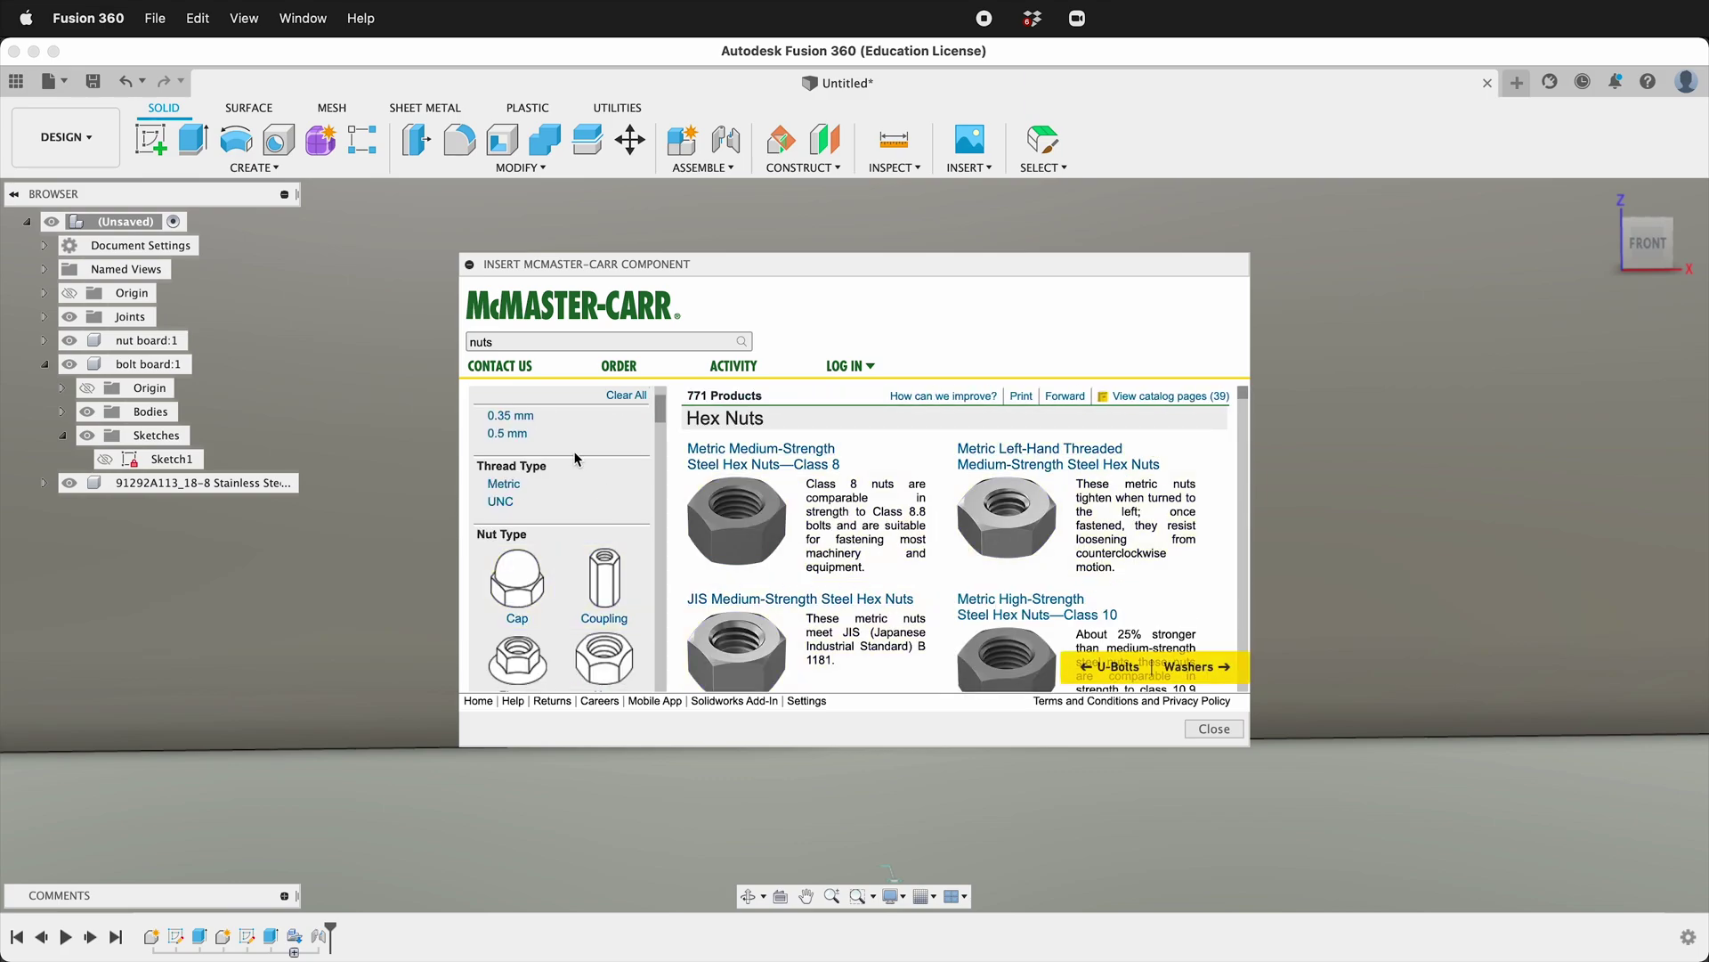
{"action": "left_click", "coordinate": [507, 433]}
- Narrow to stainless hex nuts and insert part 91828A211 into the design
{"action": "left_click", "coordinate": [604, 659]}
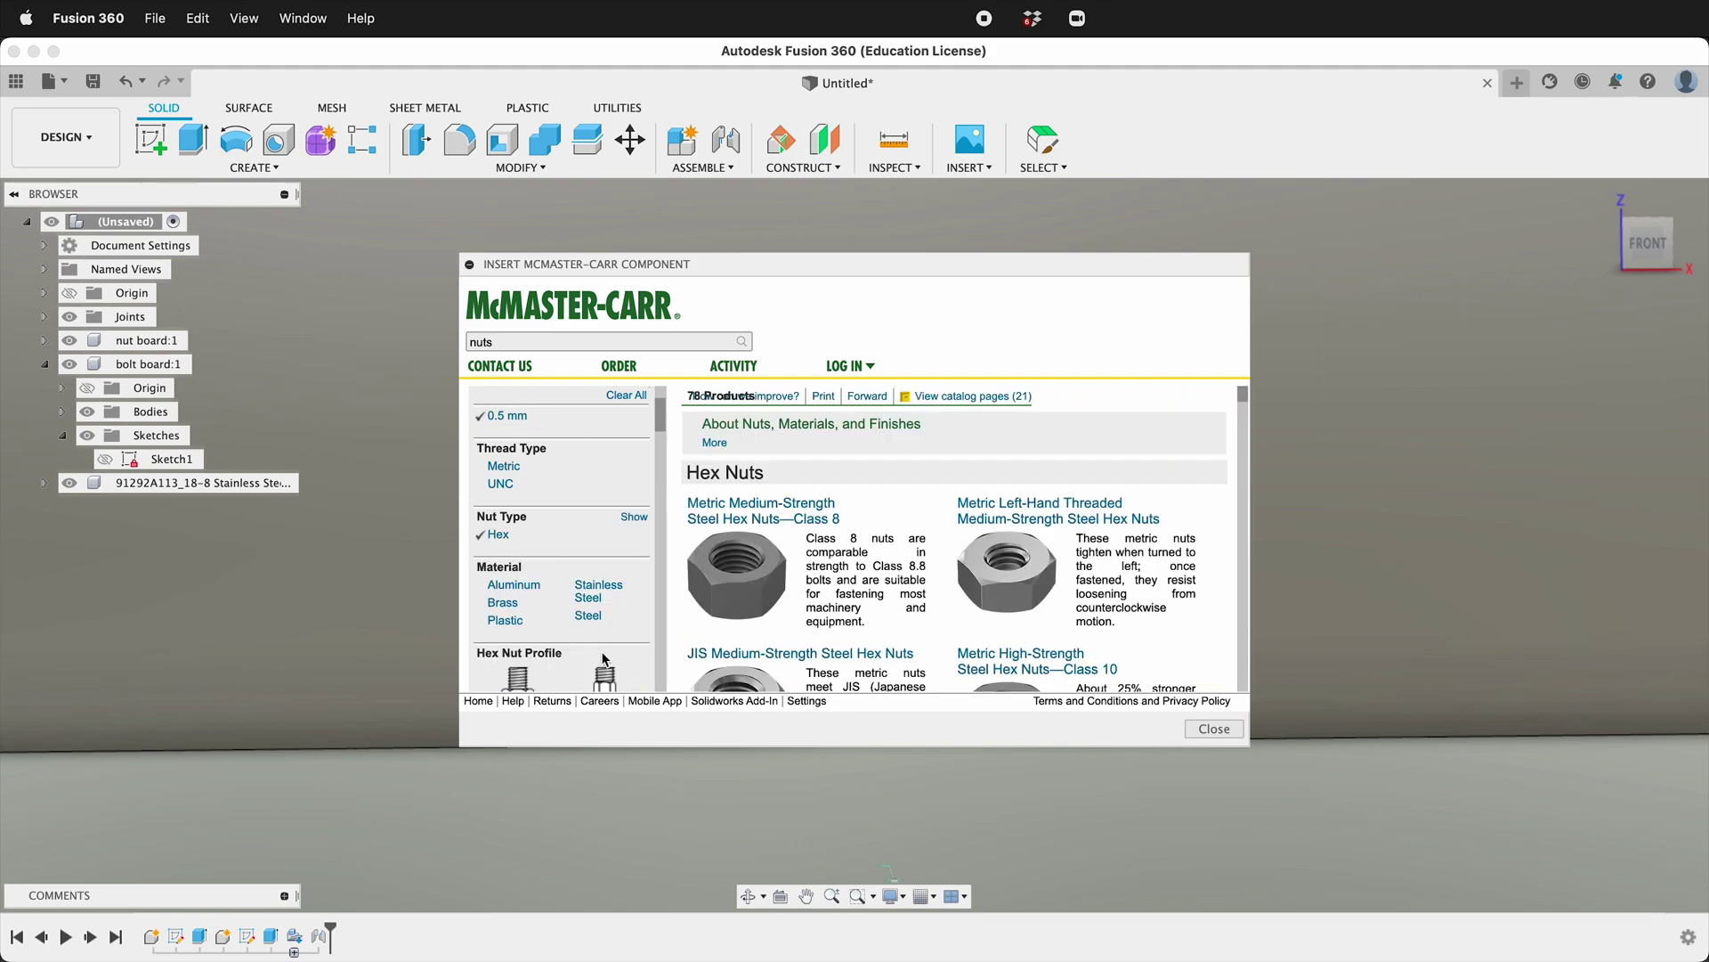
{"action": "scroll", "coordinate": [915, 558], "scroll_direction": "down", "scroll_amount": 1}
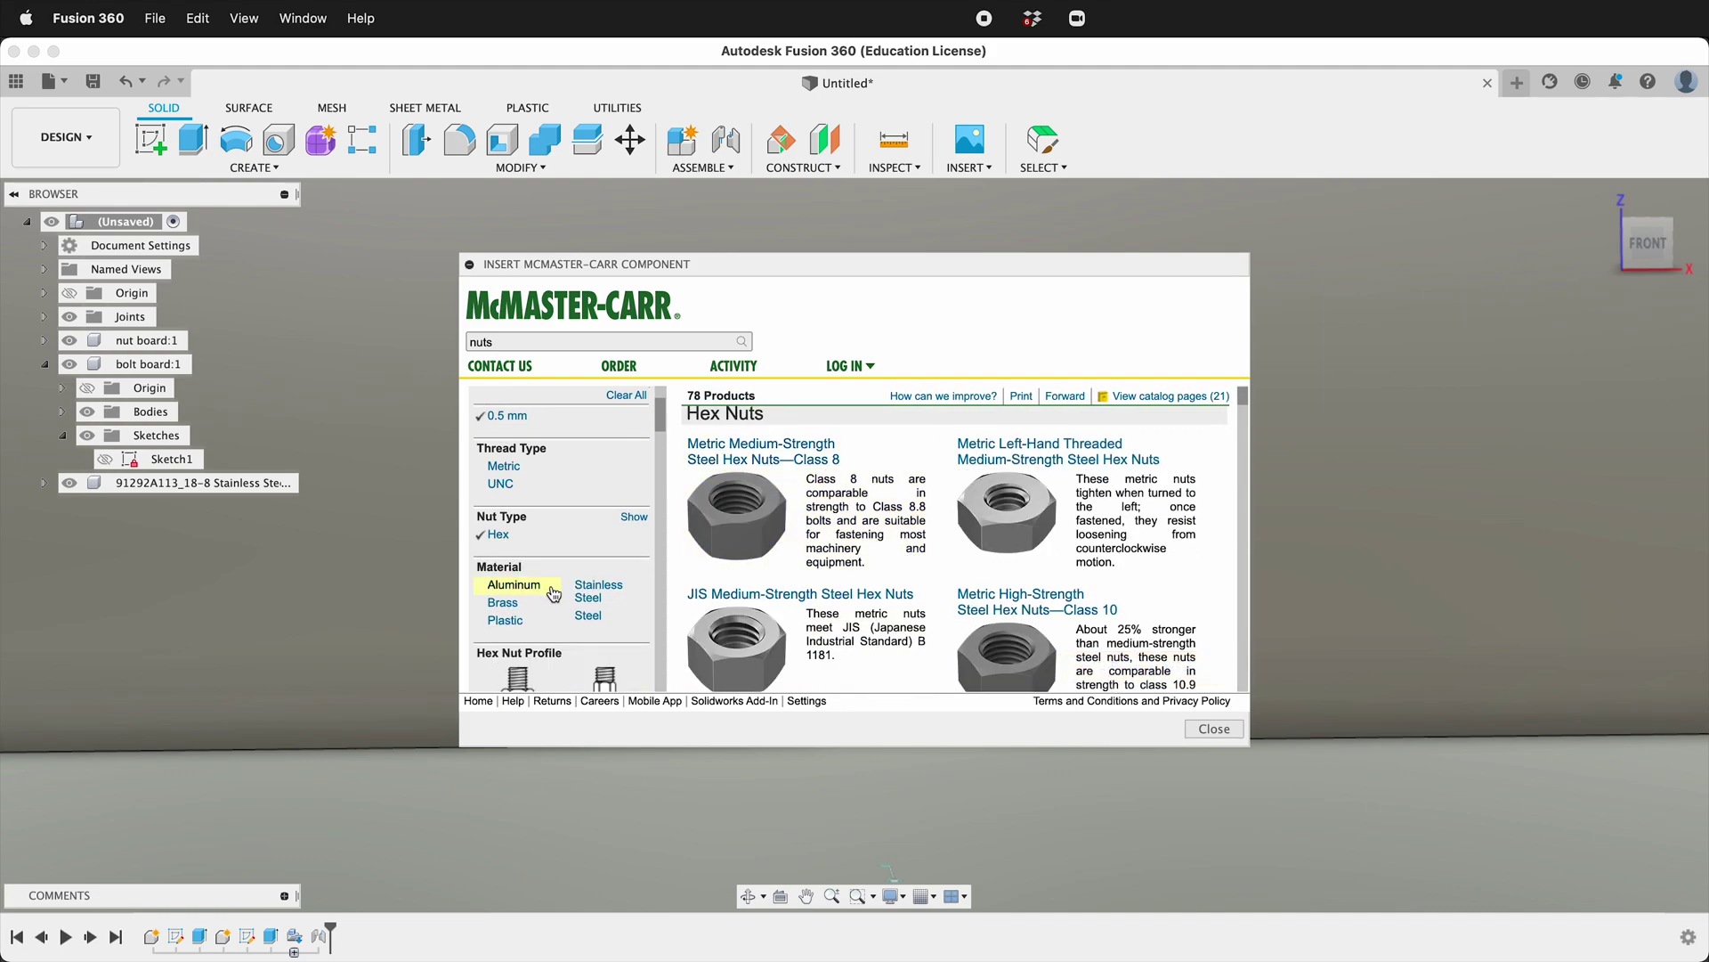
{"action": "left_click", "coordinate": [590, 593]}
{"action": "scroll", "coordinate": [950, 558], "scroll_direction": "down", "scroll_amount": 2}
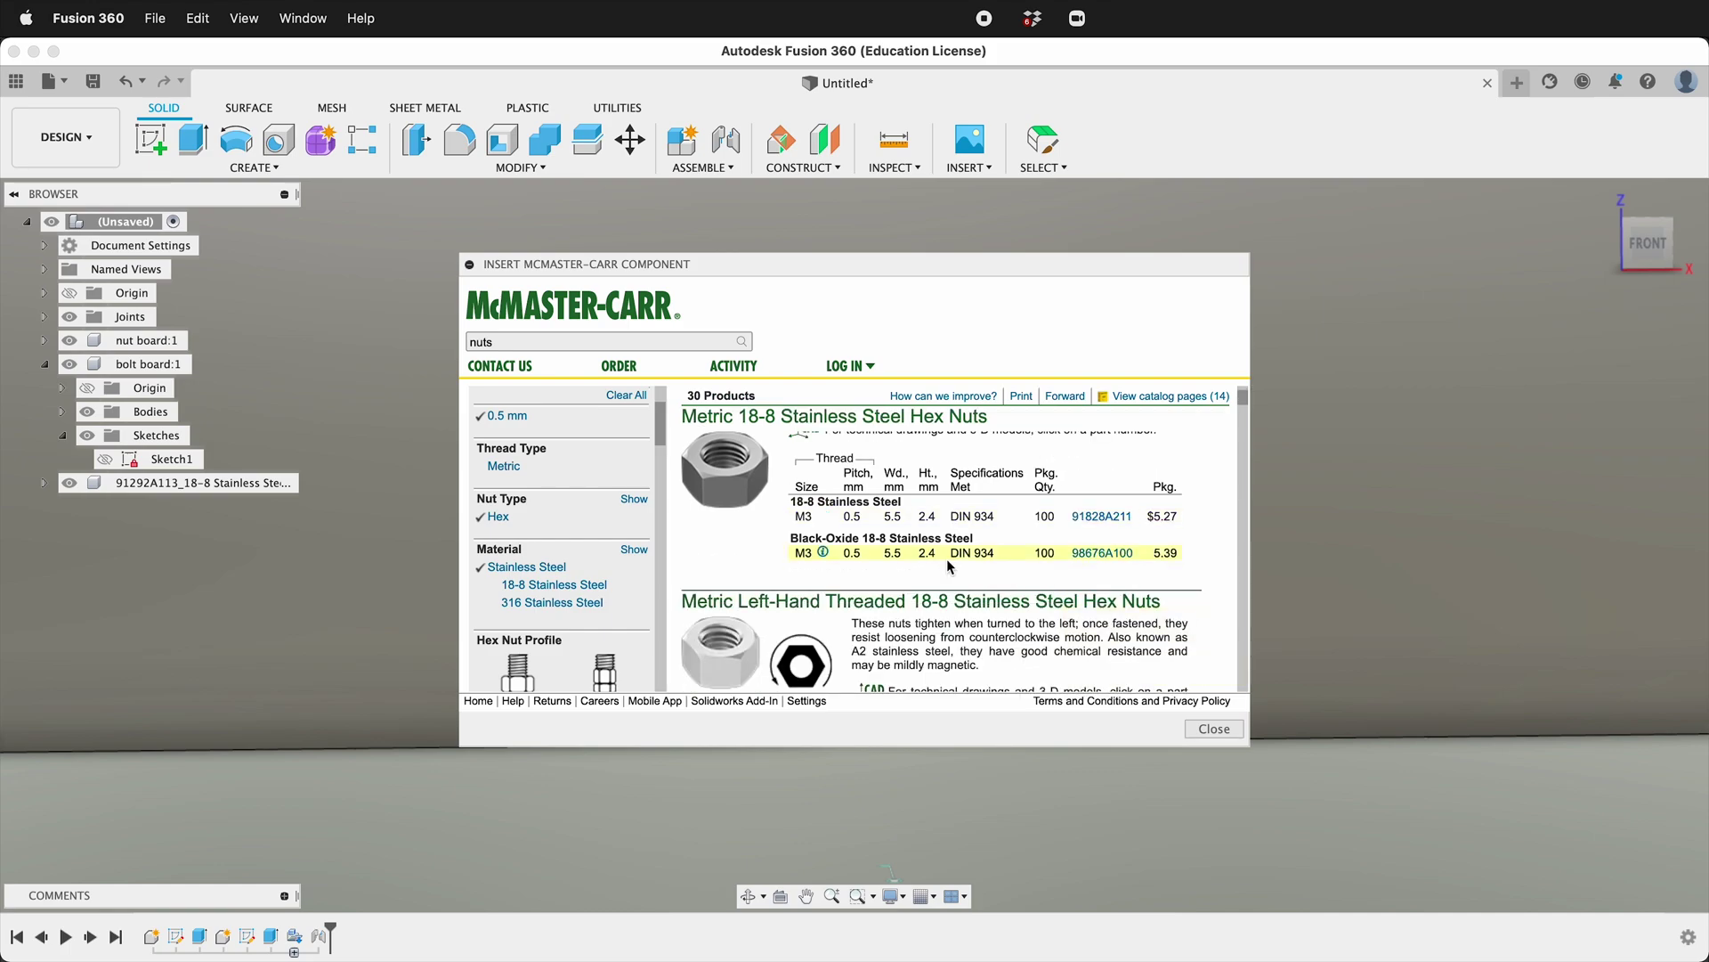
{"action": "left_click", "coordinate": [1122, 519]}
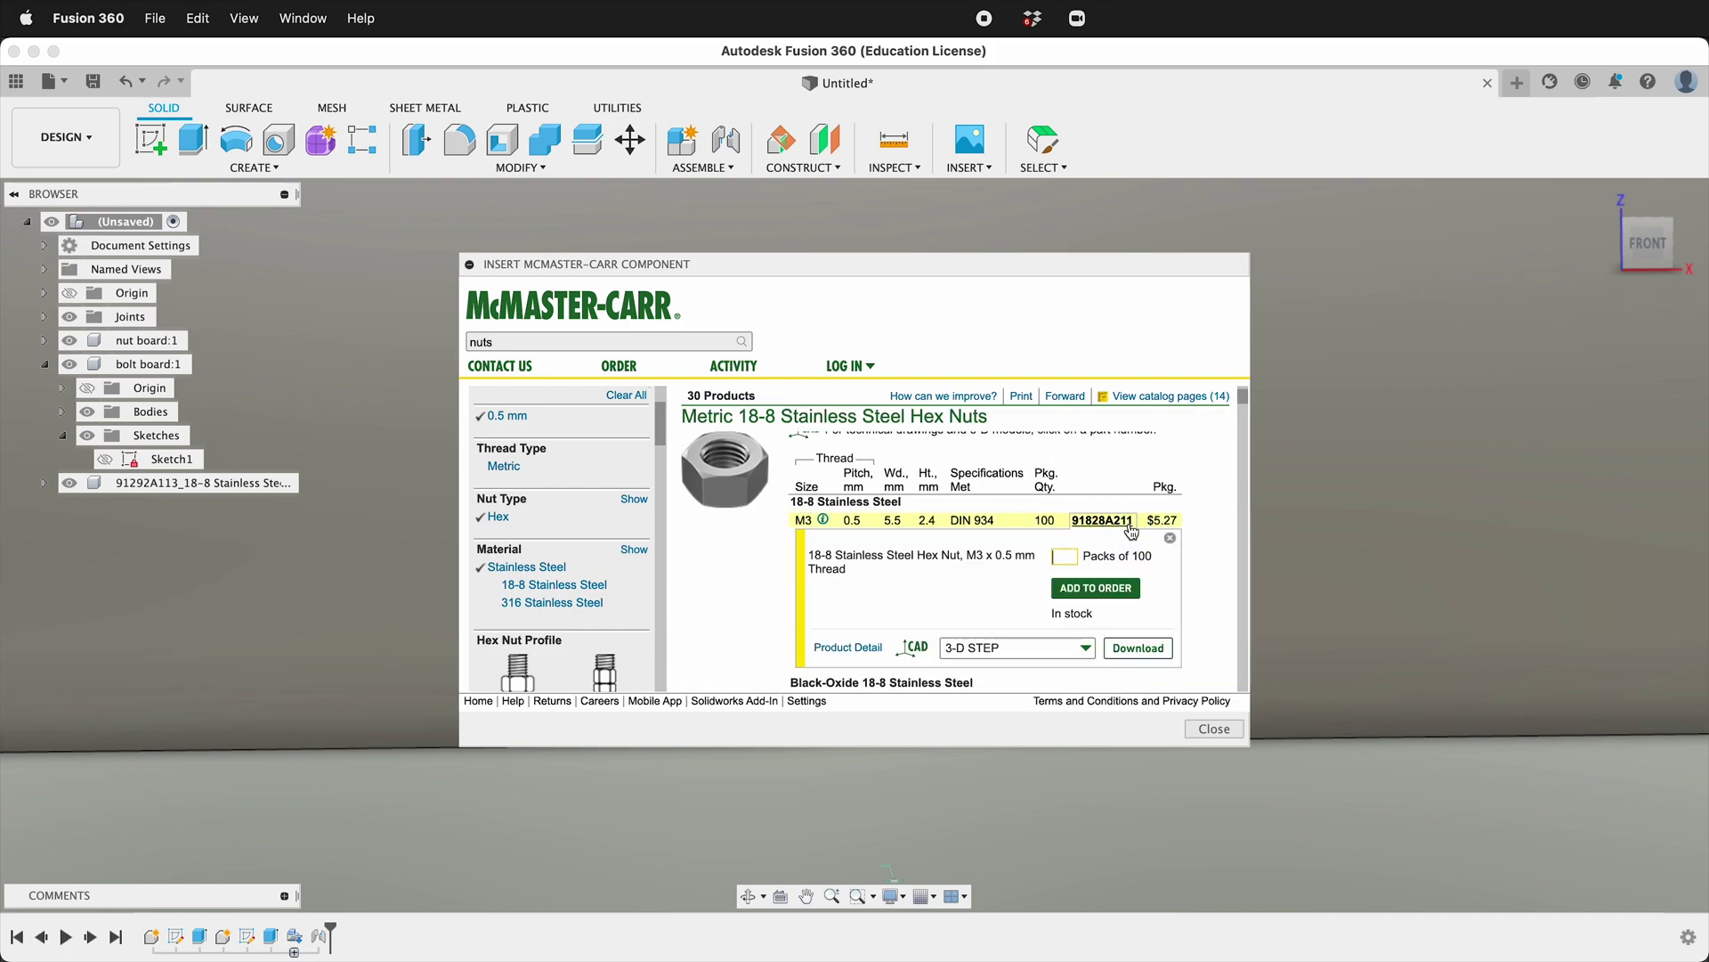
{"action": "left_click", "coordinate": [1137, 648]}
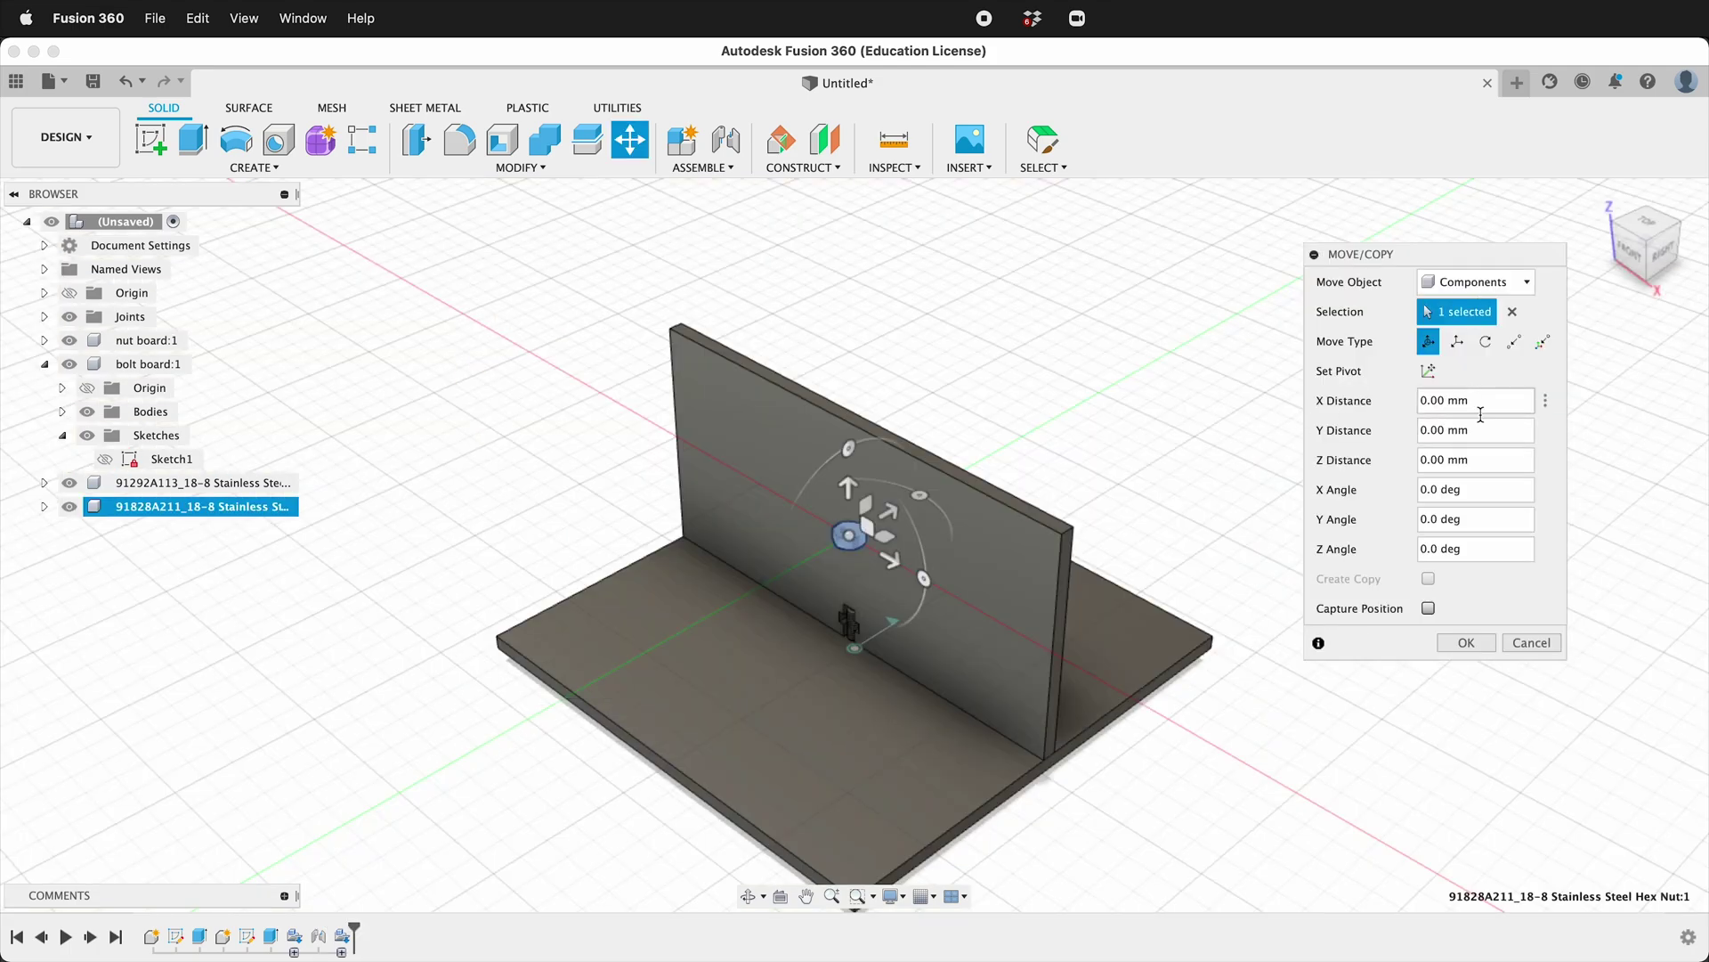
{"action": "left_click", "coordinate": [1466, 643]}
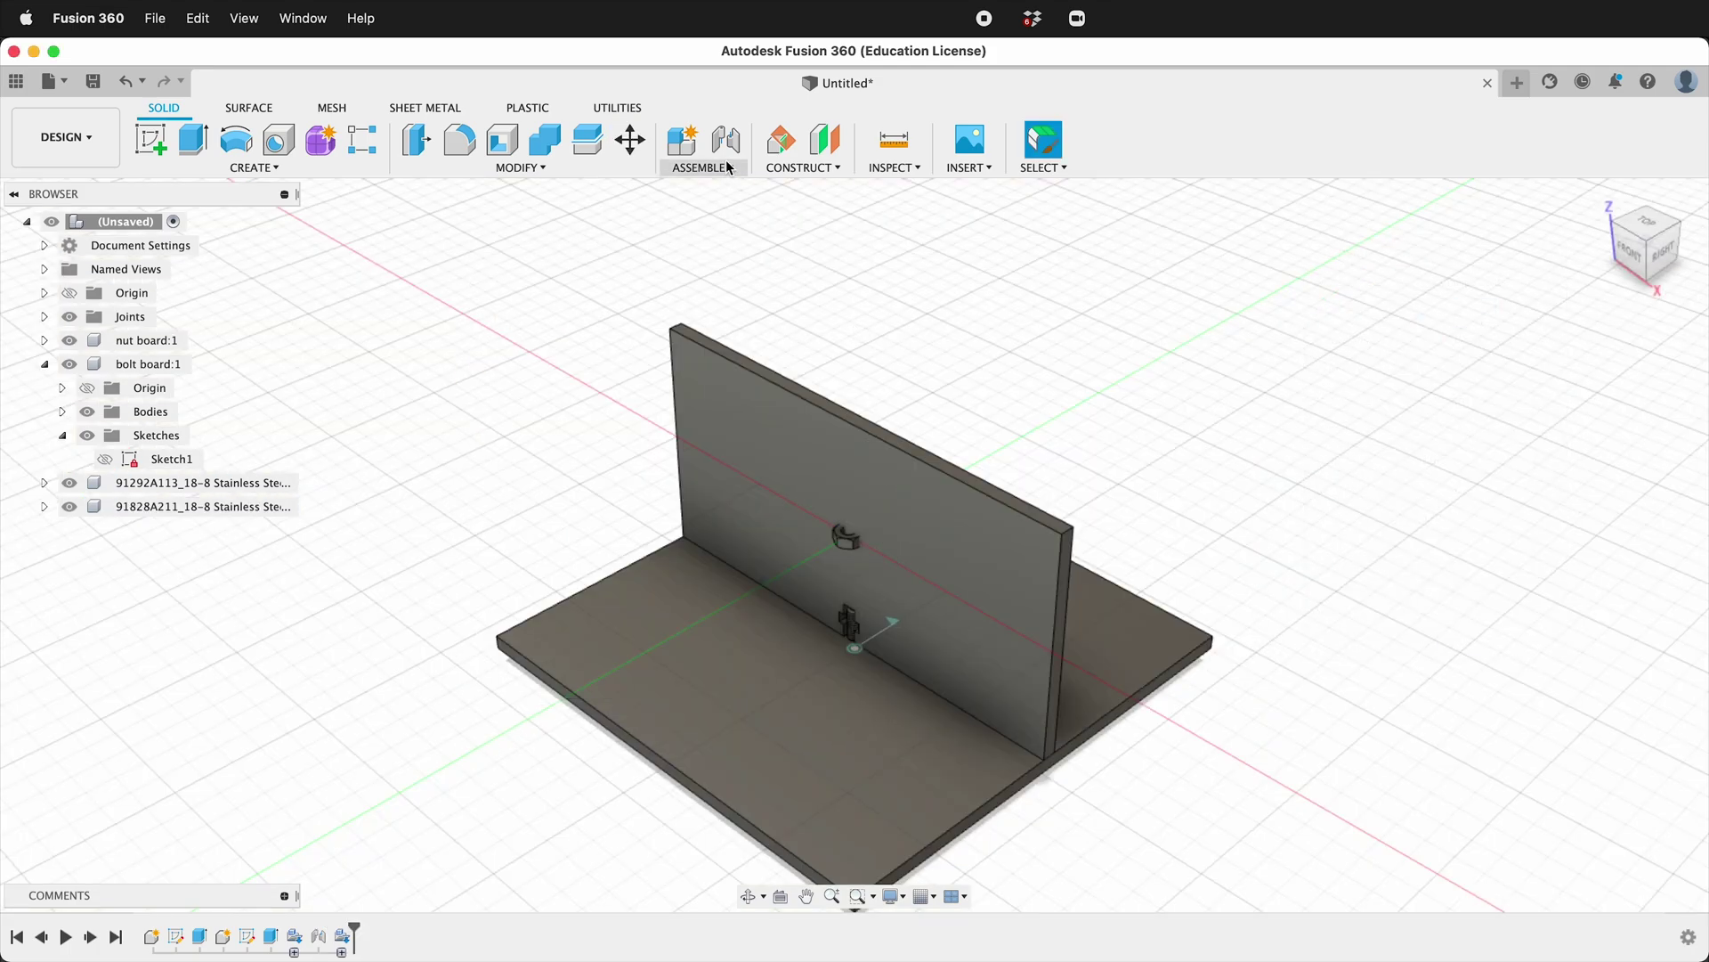
- Start a joint from the hex nut's snap point to the bolt board's snap point
{"action": "left_click", "coordinate": [726, 140]}
{"action": "left_click", "coordinate": [1514, 340]}
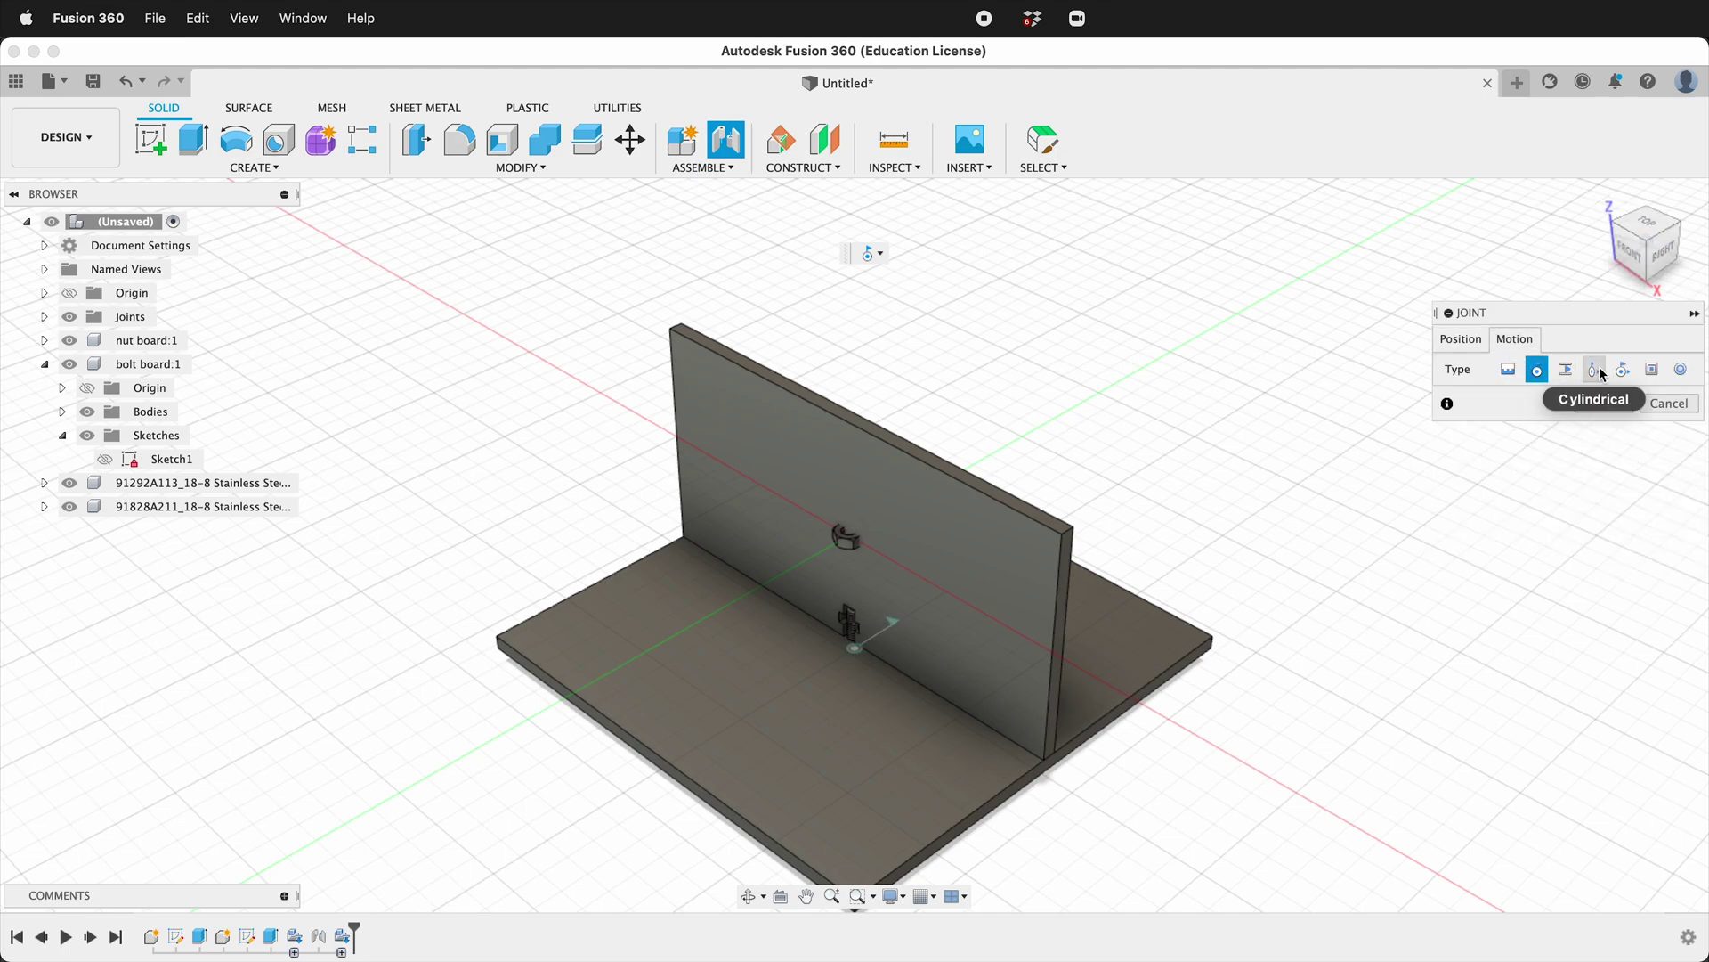
{"action": "left_click", "coordinate": [846, 536]}
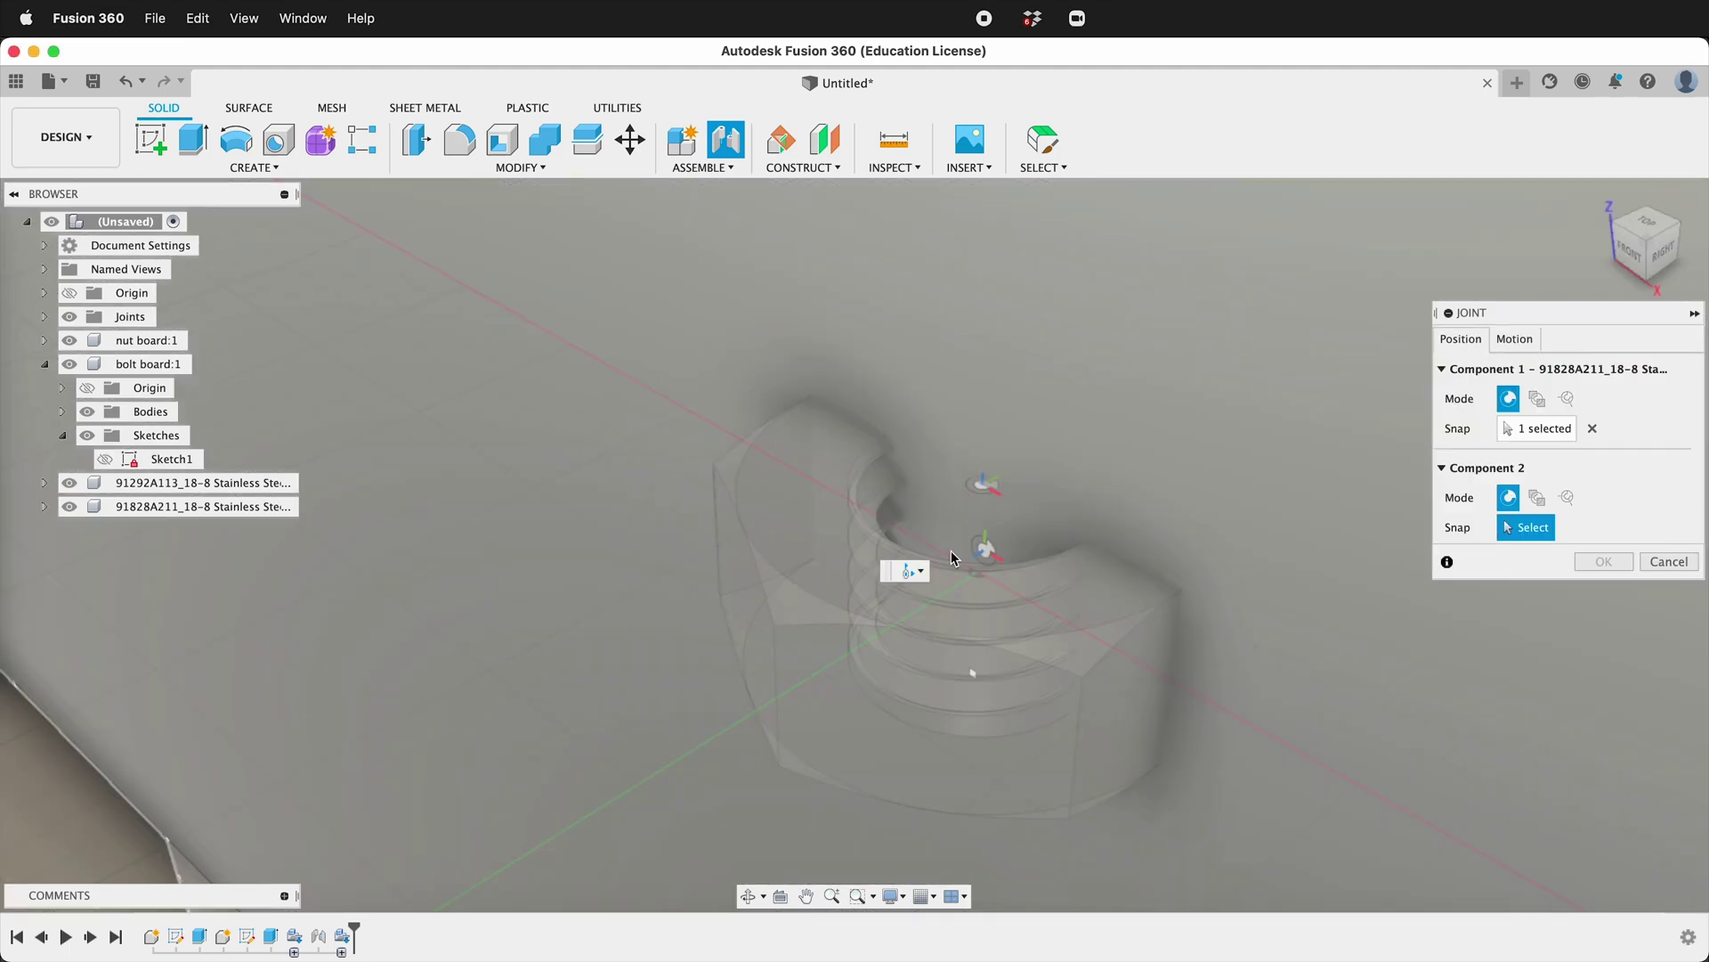
{"action": "scroll", "coordinate": [988, 479], "scroll_direction": "down", "scroll_amount": 8}
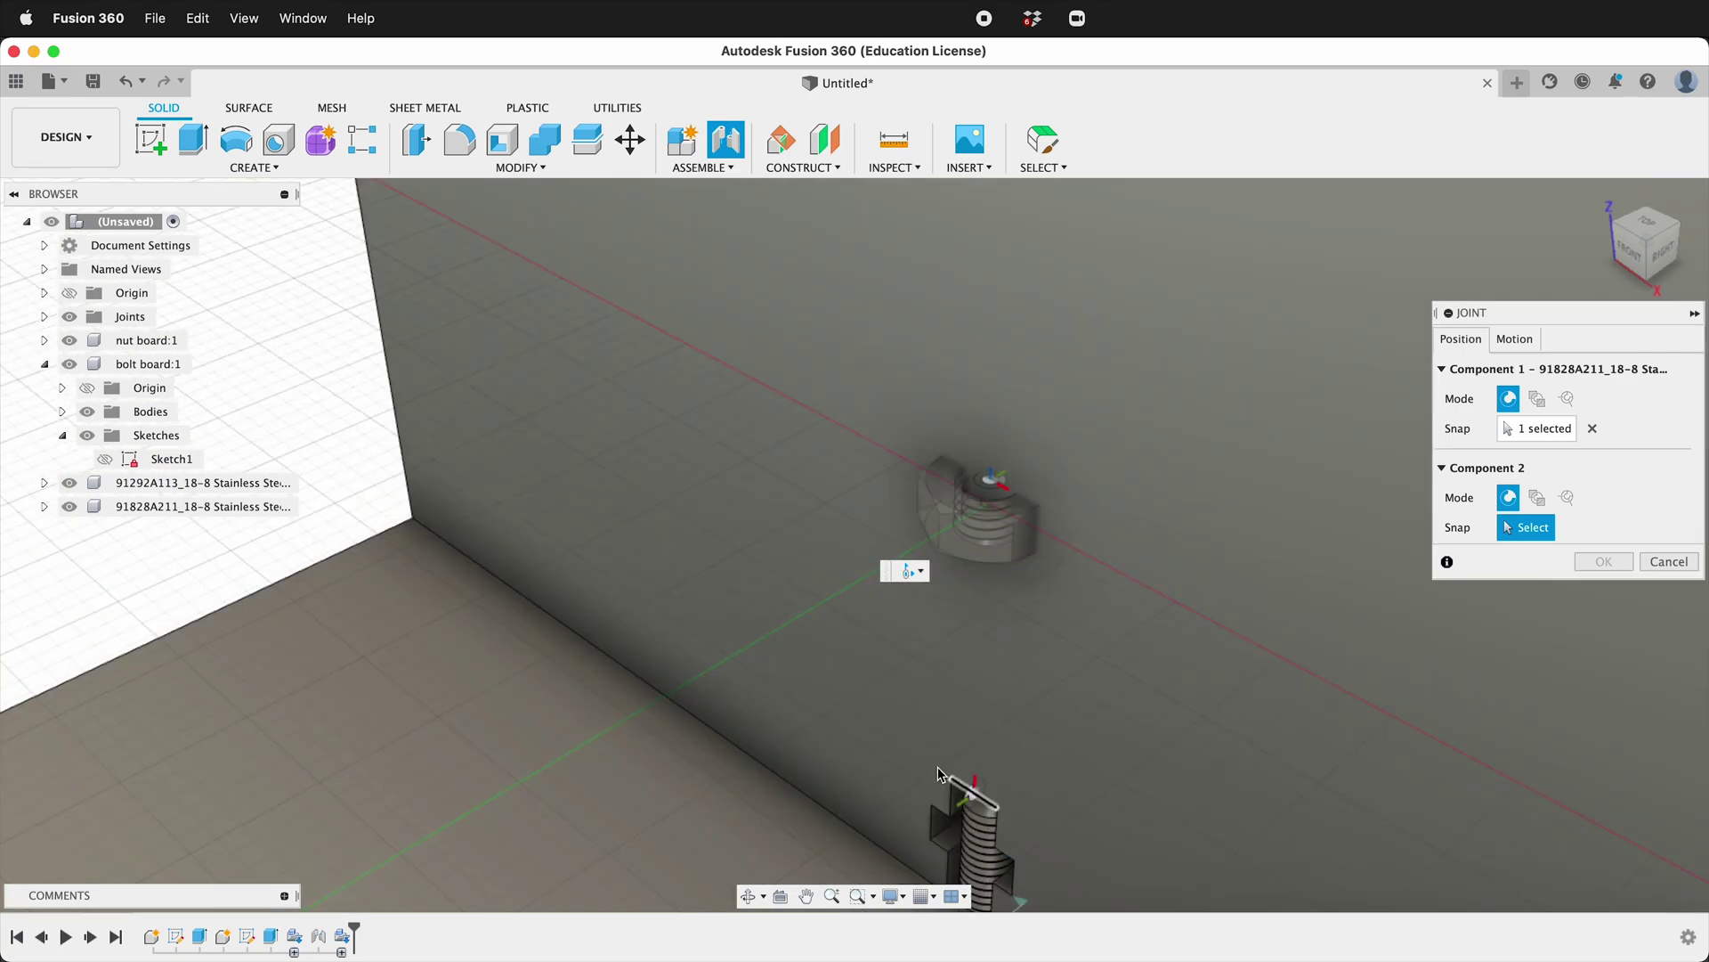
{"action": "middle_click_drag", "start_coordinate": [940, 774], "coordinate": [1014, 800]}
{"action": "scroll", "coordinate": [1019, 806], "scroll_direction": "up", "scroll_amount": 10}
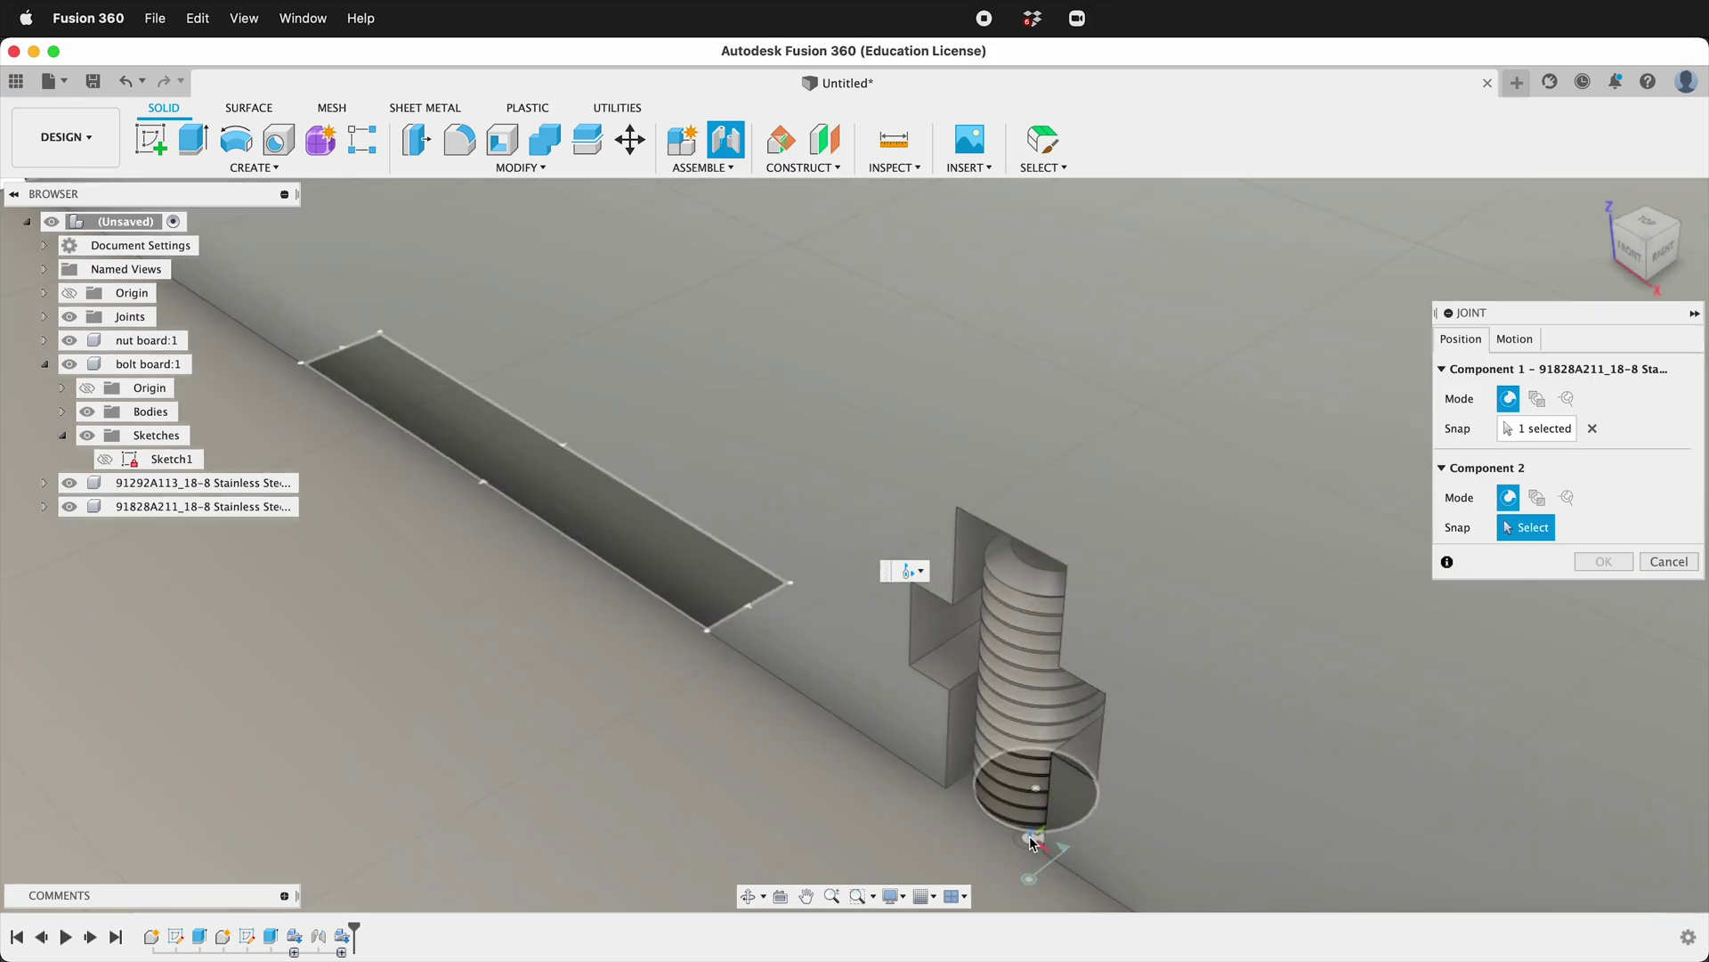
{"action": "left_click", "coordinate": [1030, 843]}
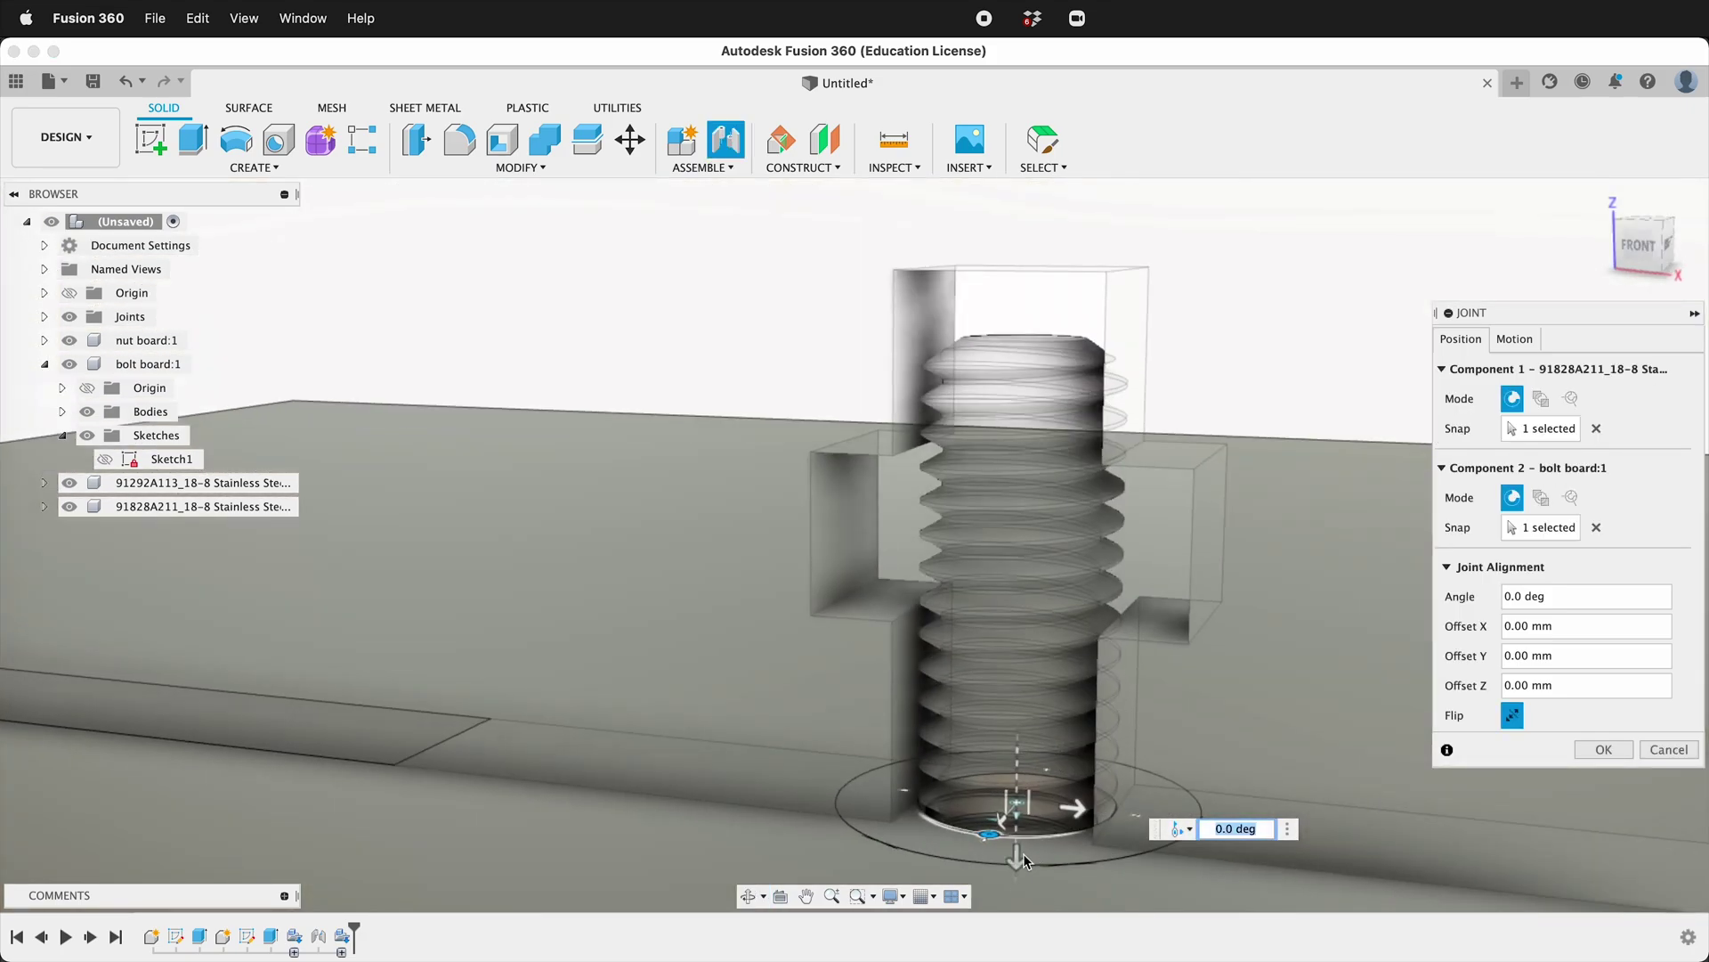
- Raise the nut onto the bolt, setting the Z offset to -5.35 mm
{"action": "left_click_drag", "start_coordinate": [1023, 853], "coordinate": [1014, 513]}
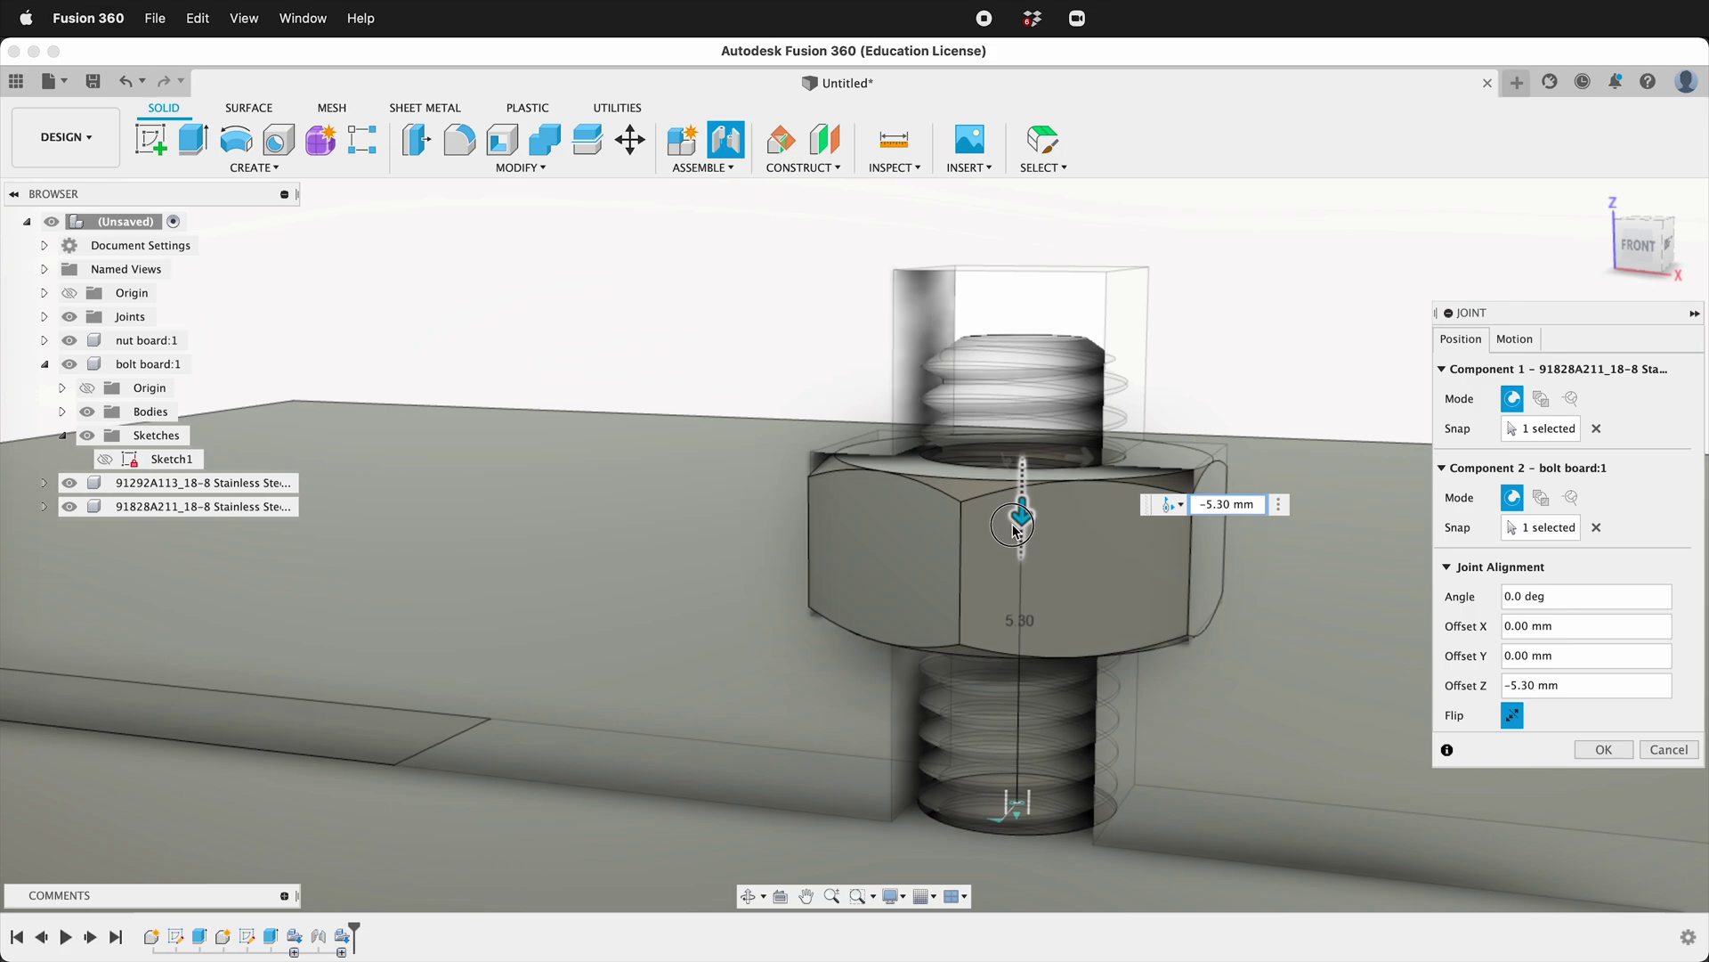
{"action": "left_click", "coordinate": [1645, 245]}
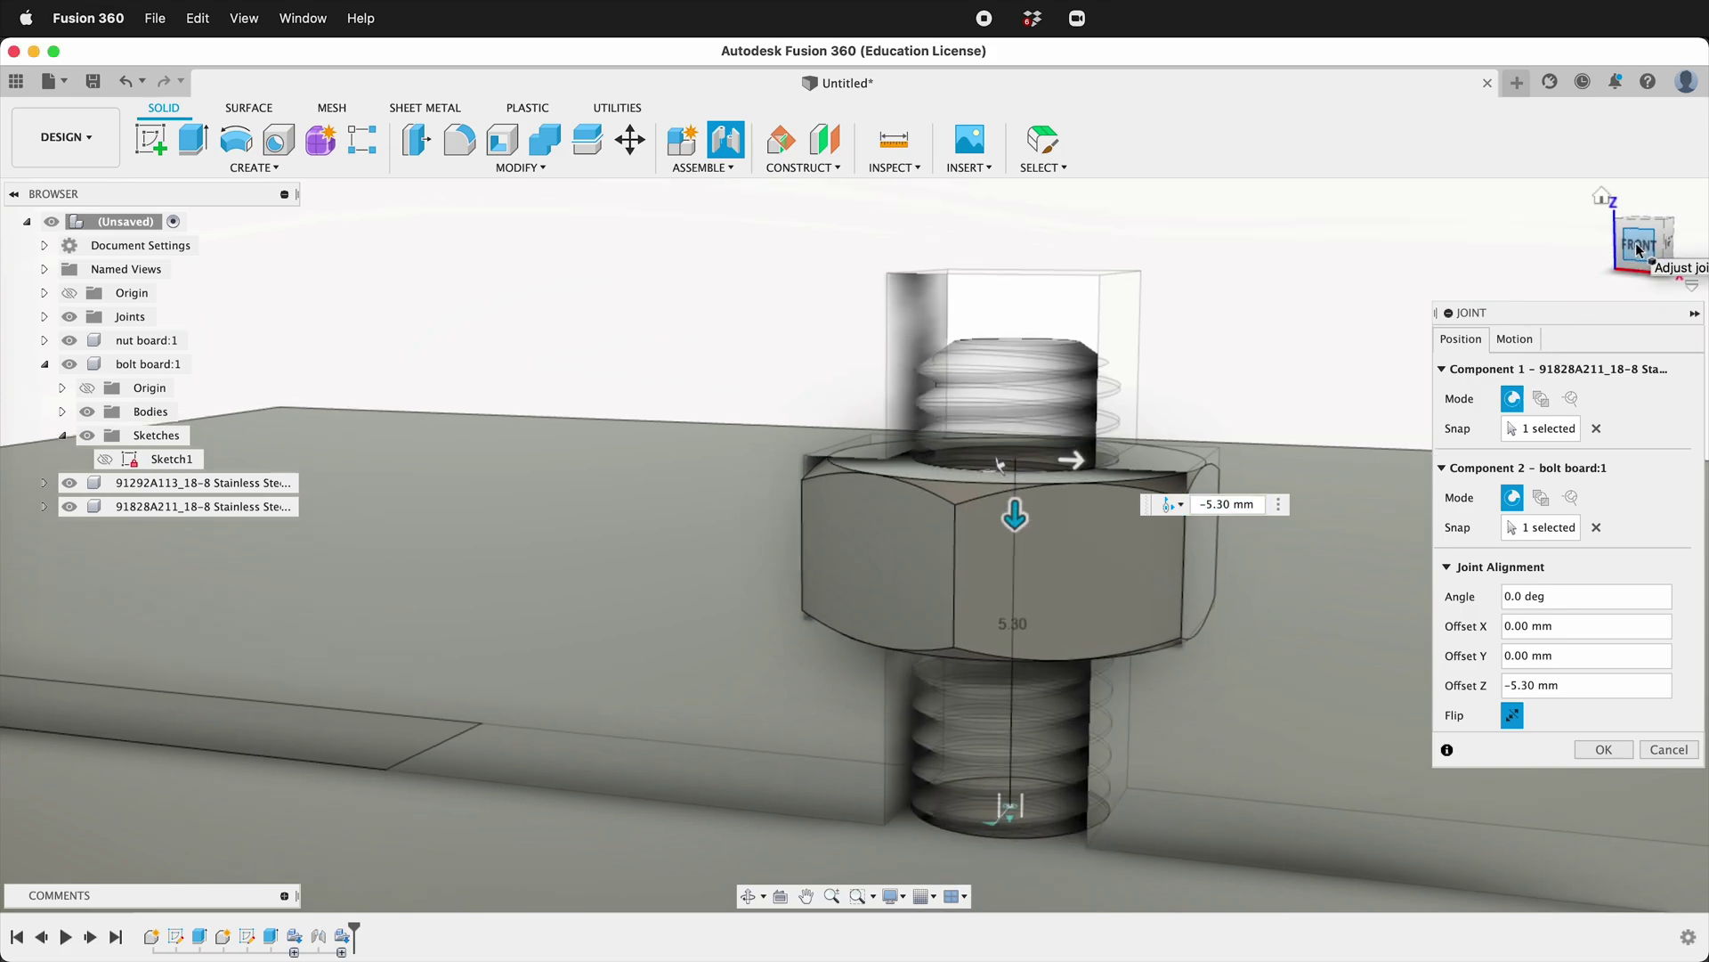
{"action": "scroll", "coordinate": [721, 793], "scroll_direction": "up", "scroll_amount": 10}
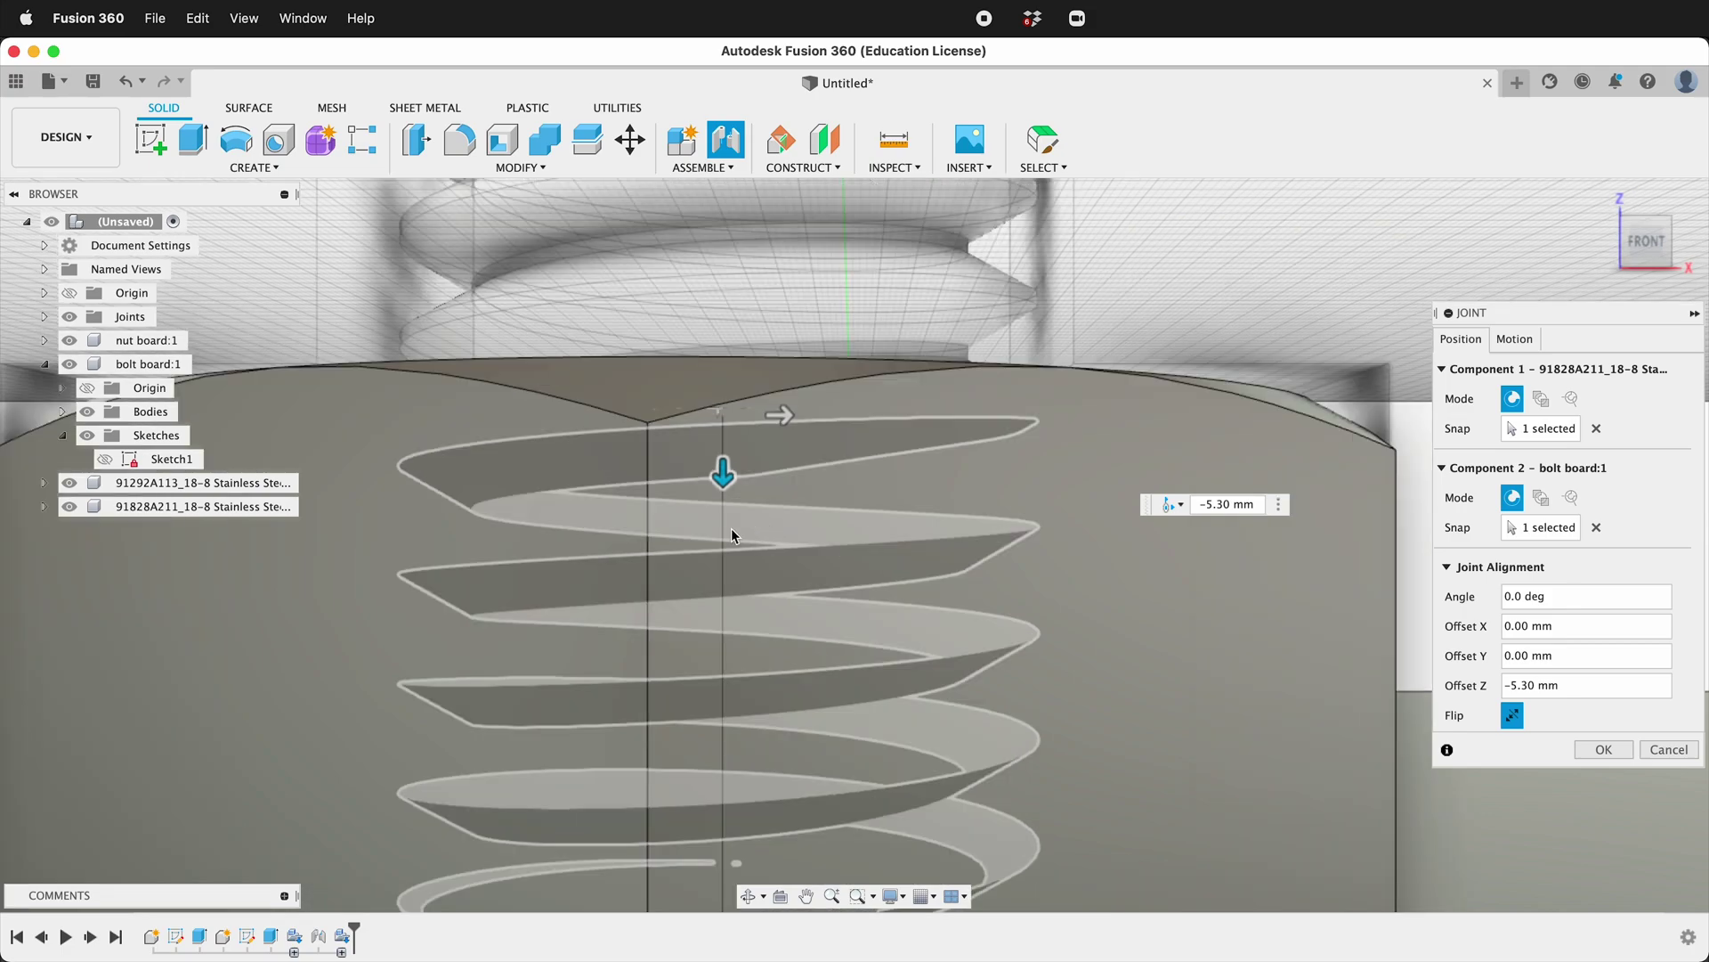
{"action": "left_click_drag", "start_coordinate": [722, 476], "coordinate": [725, 471]}
{"action": "scroll", "coordinate": [725, 472], "scroll_direction": "down", "scroll_amount": 6}
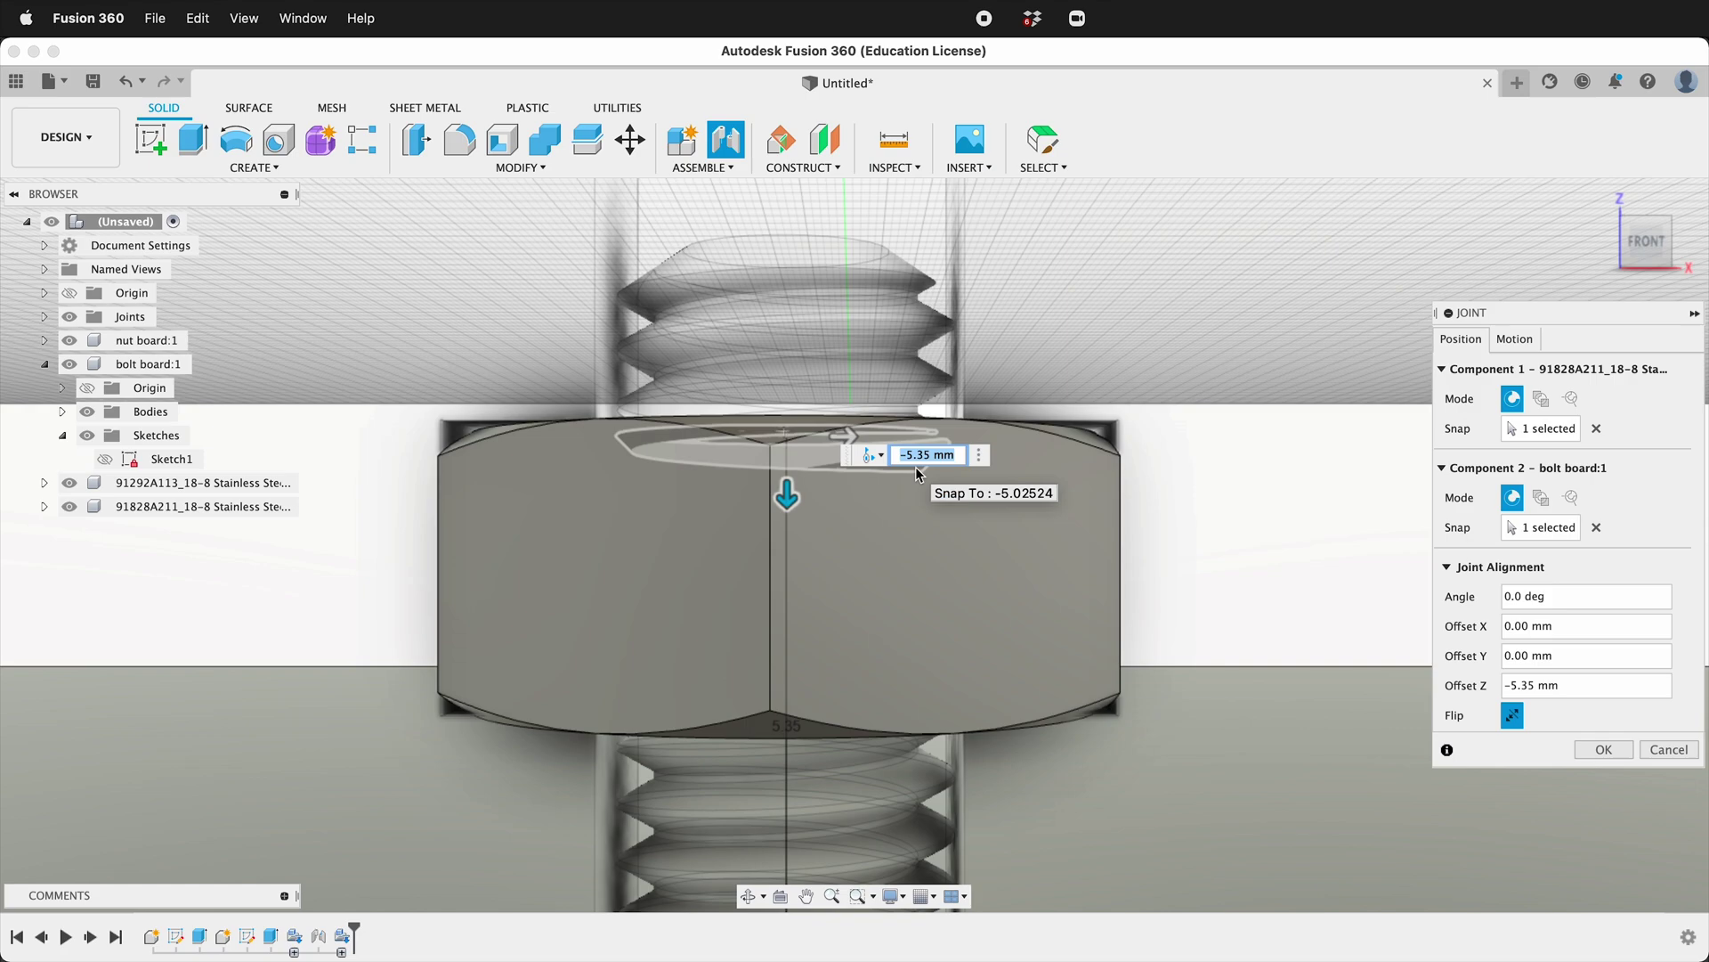
{"action": "scroll", "coordinate": [919, 474], "scroll_direction": "down", "scroll_amount": 3}
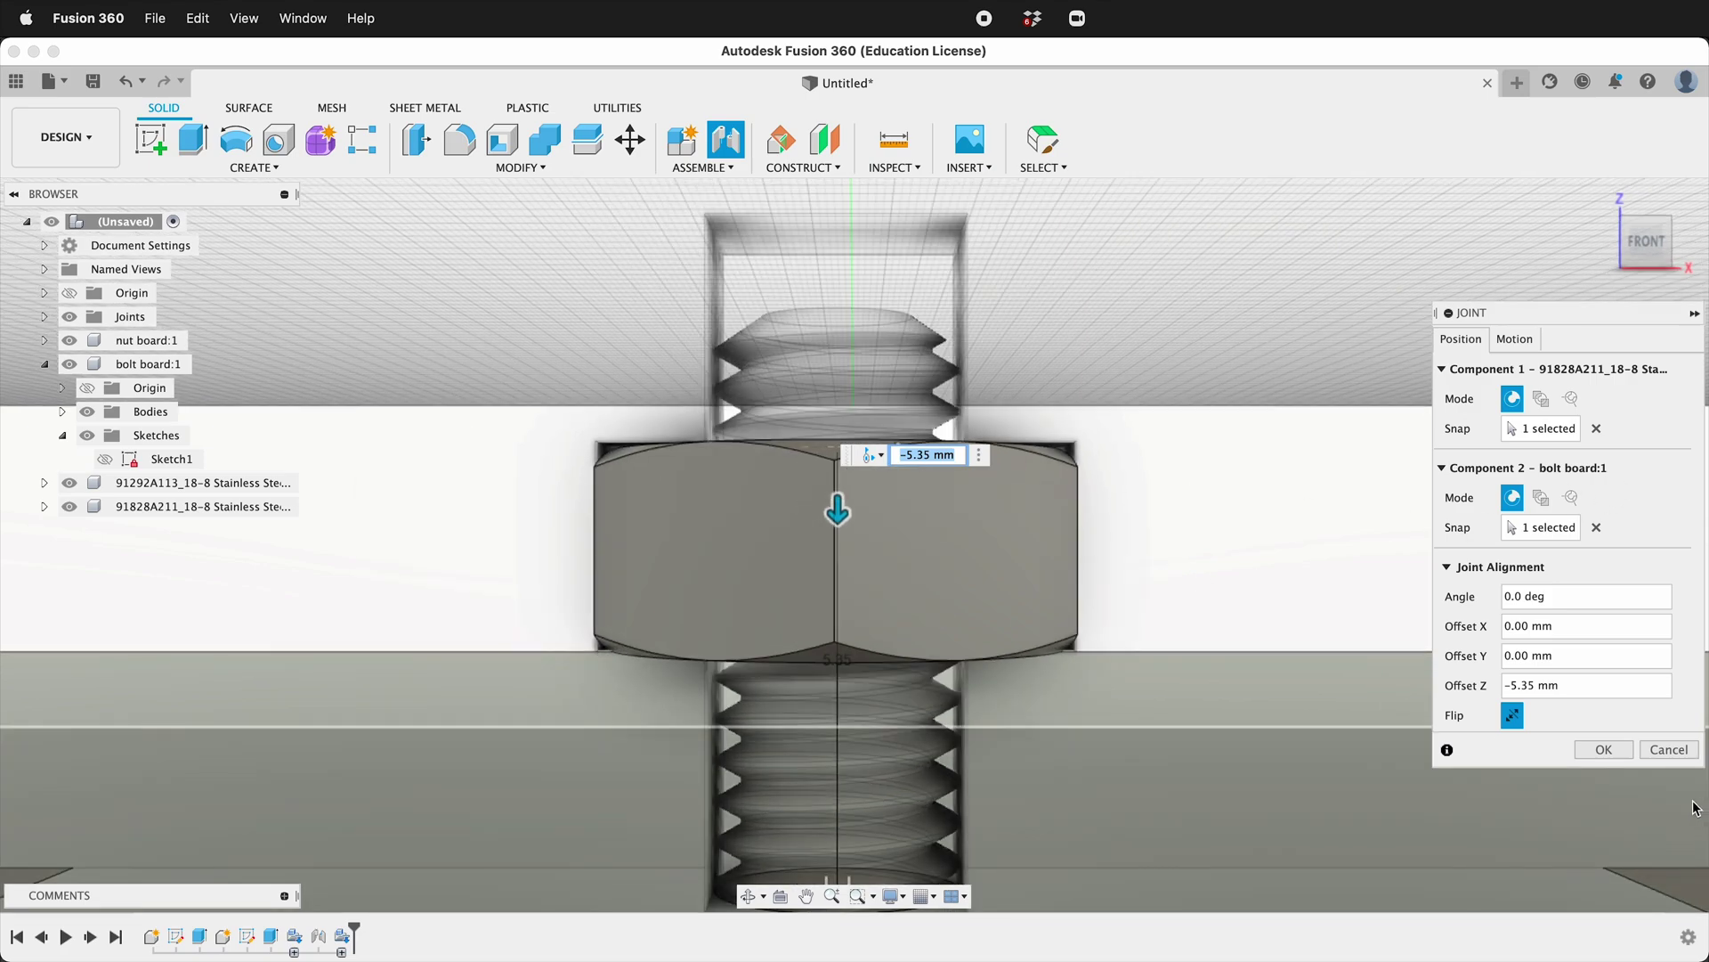
- Commit the nut joint and inspect the nut and screw from above and below
{"action": "left_click", "coordinate": [1615, 752]}
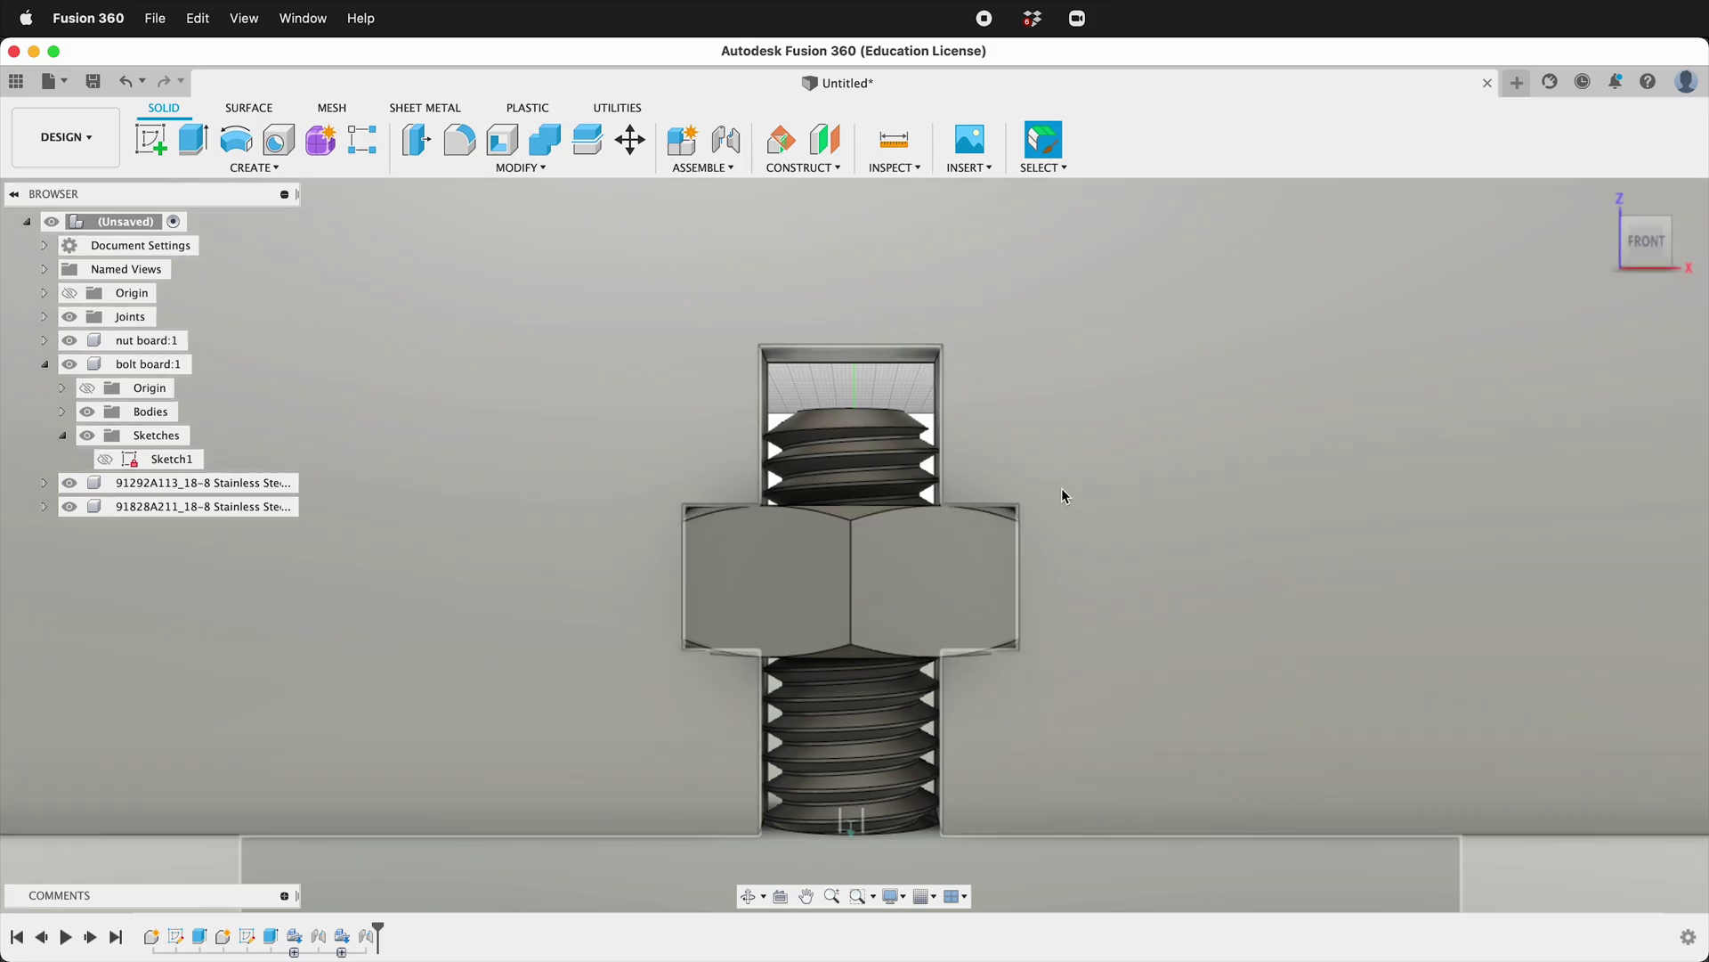
{"action": "middle_click_drag", "start_coordinate": [1061, 488], "coordinate": [995, 540], "text": "shift"}
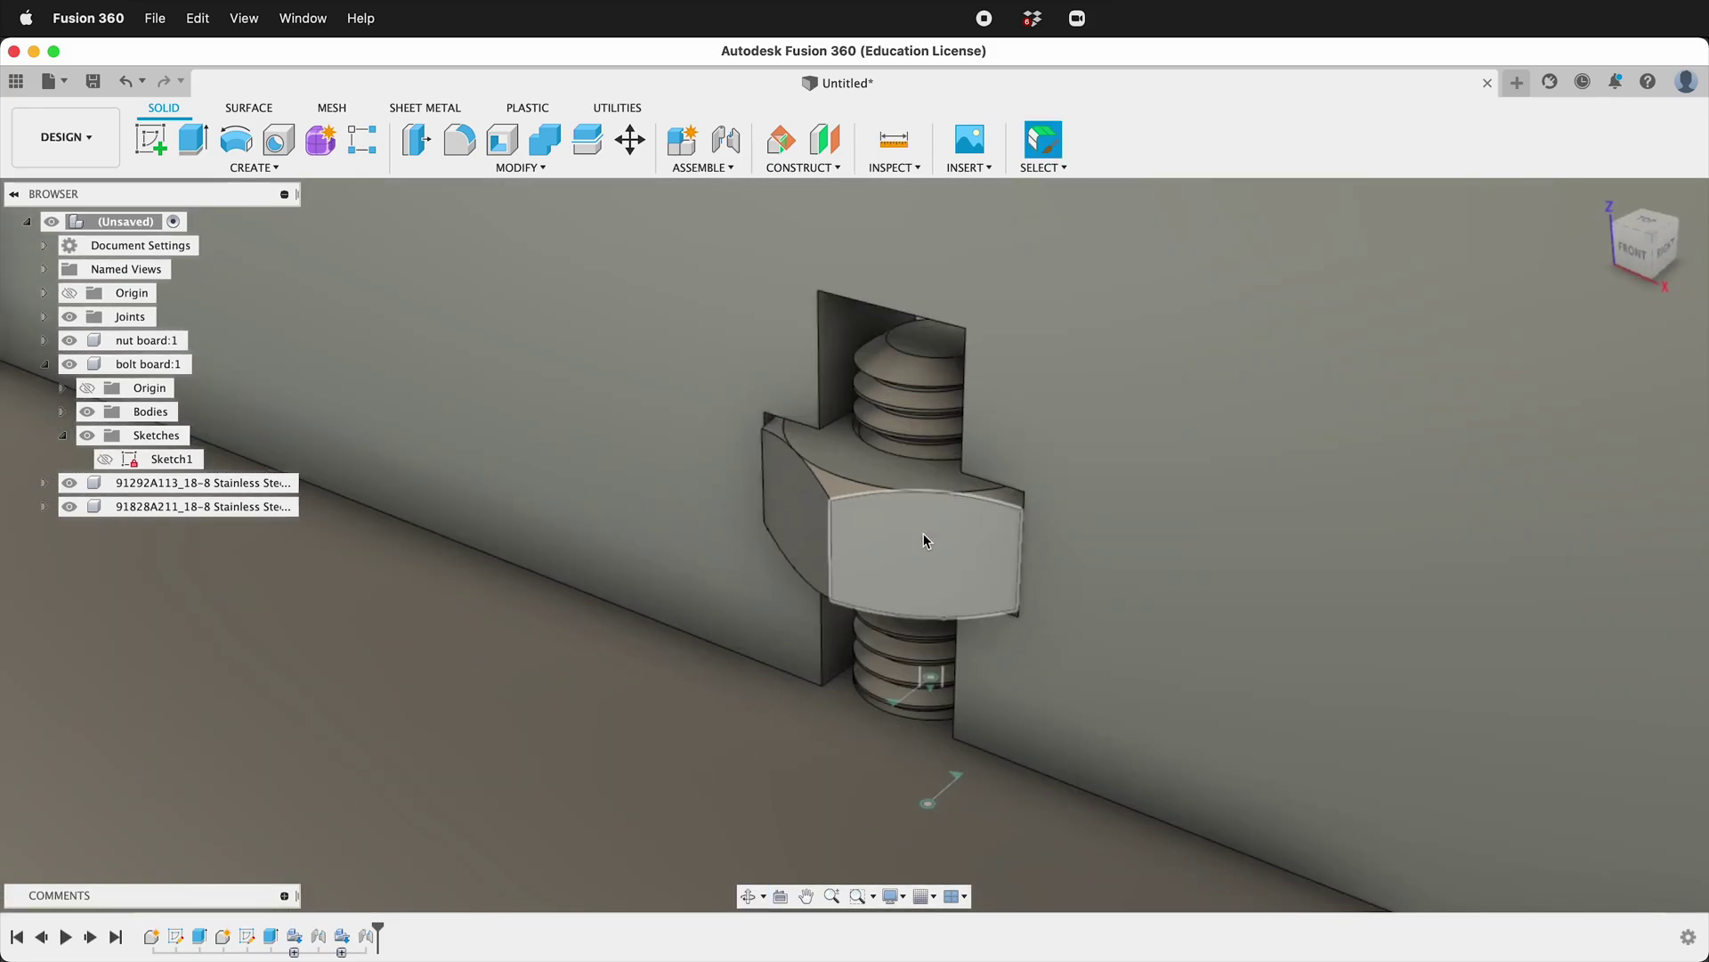
{"action": "scroll", "coordinate": [922, 531], "scroll_direction": "down", "scroll_amount": 5}
{"action": "scroll", "coordinate": [922, 532], "scroll_direction": "down", "scroll_amount": 5}
{"action": "middle_click_drag", "start_coordinate": [921, 532], "coordinate": [1065, 595], "text": "shift"}
{"action": "scroll", "coordinate": [1065, 623], "scroll_direction": "down", "scroll_amount": 3}
{"action": "middle_click_drag", "start_coordinate": [1072, 857], "coordinate": [949, 550]}
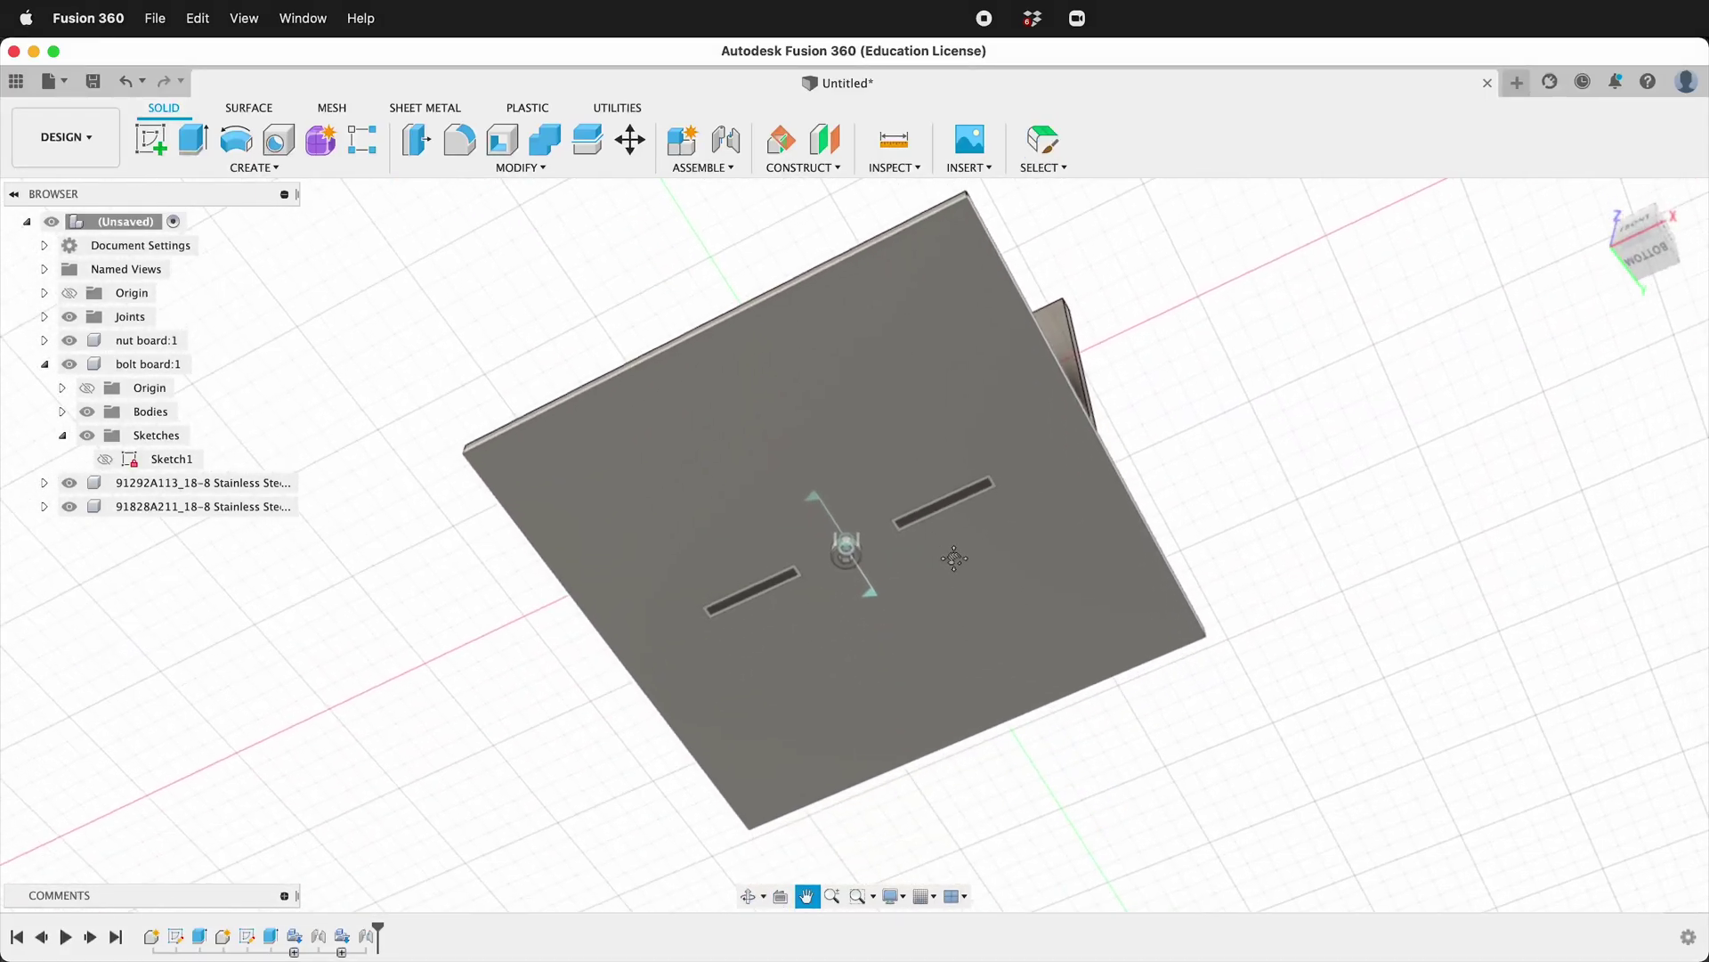
{"action": "scroll", "coordinate": [955, 510], "scroll_direction": "up", "scroll_amount": 10}
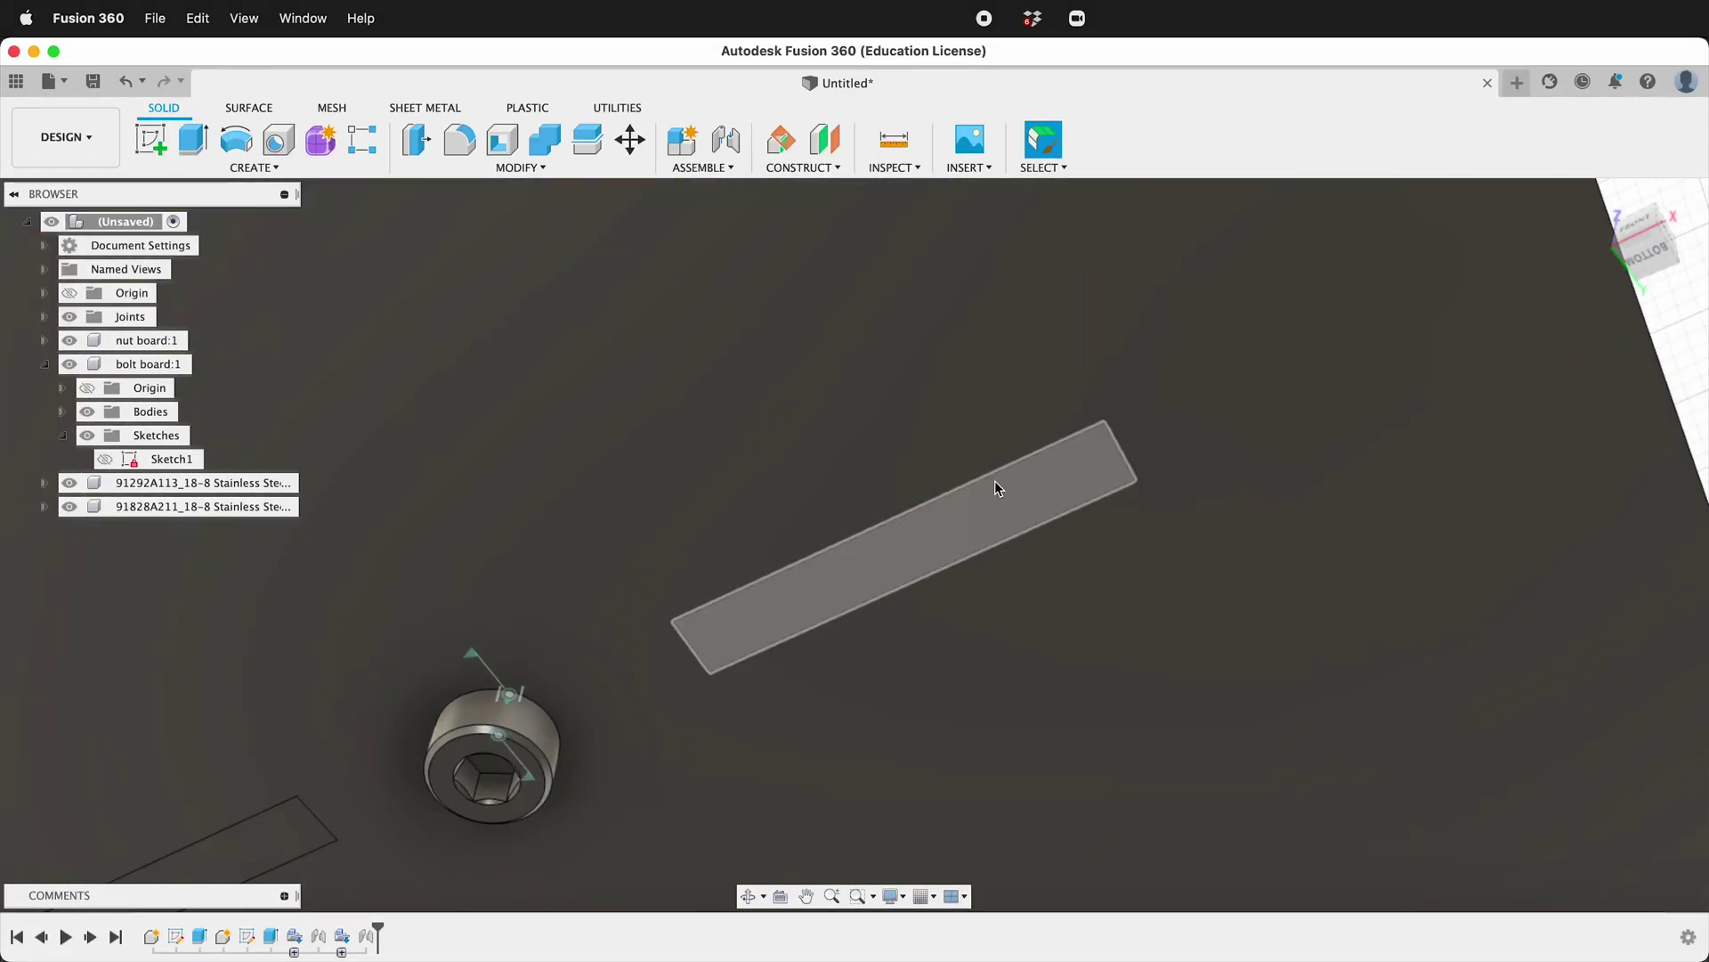
{"action": "scroll", "coordinate": [996, 479], "scroll_direction": "down", "scroll_amount": 6}
{"action": "middle_click_drag", "start_coordinate": [995, 455], "coordinate": [1227, 751], "text": "shift"}
{"action": "scroll", "coordinate": [1226, 751], "scroll_direction": "down", "scroll_amount": 4}
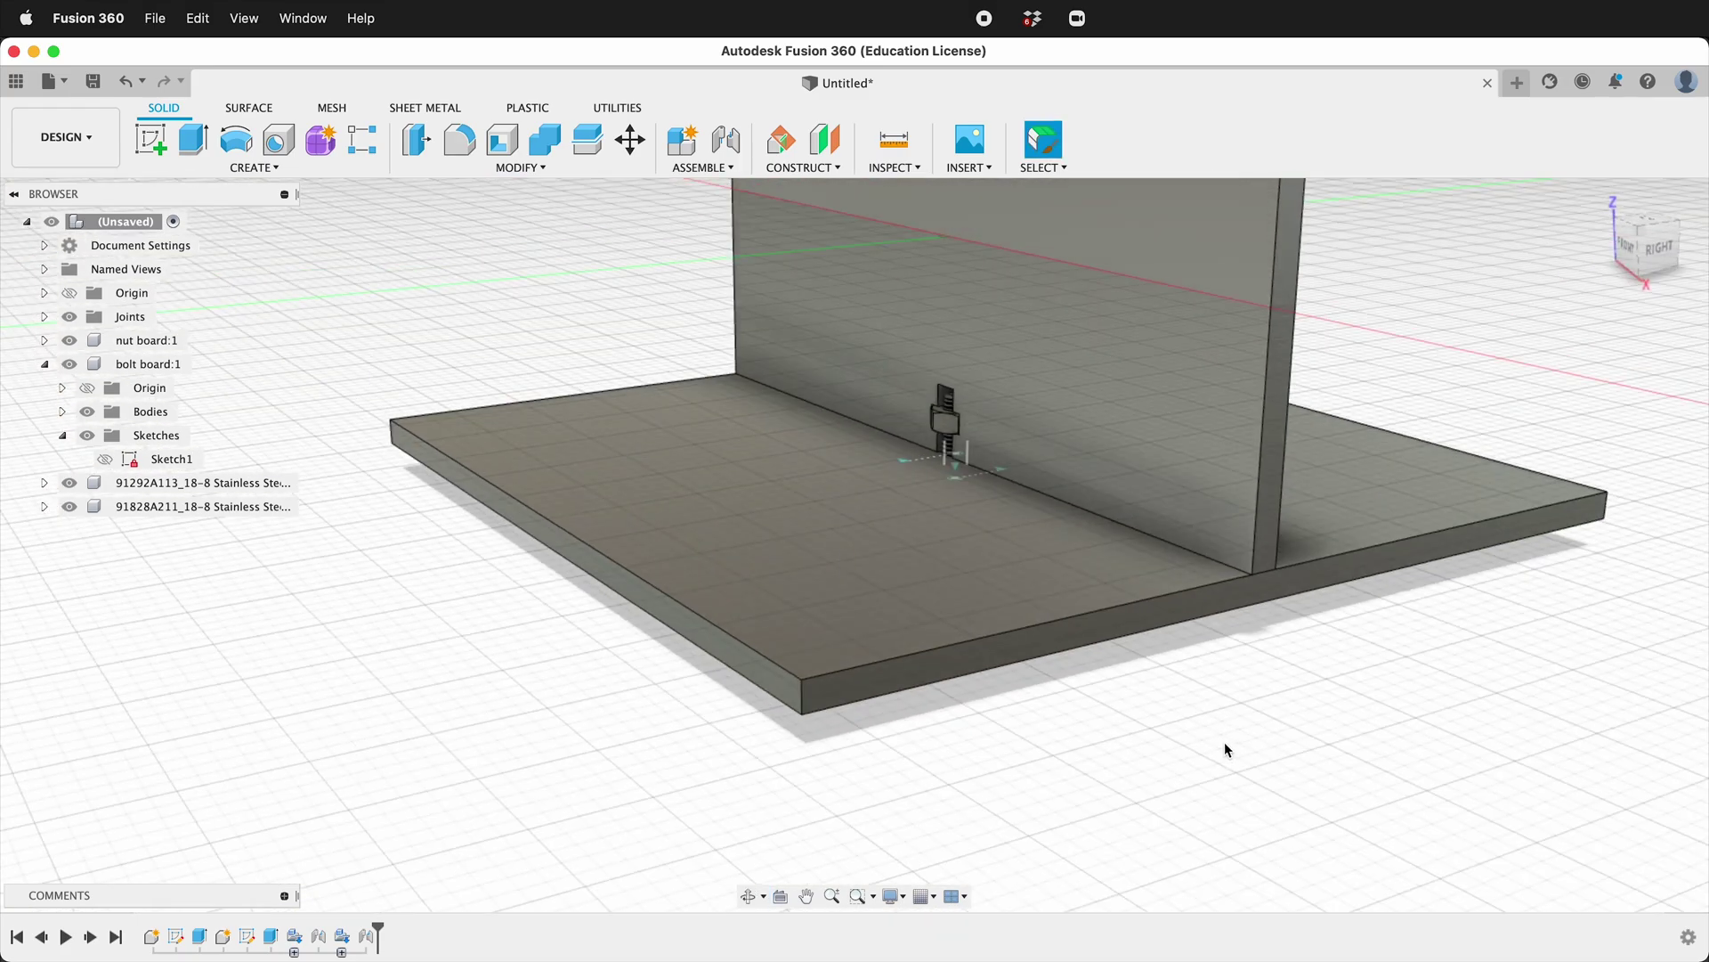